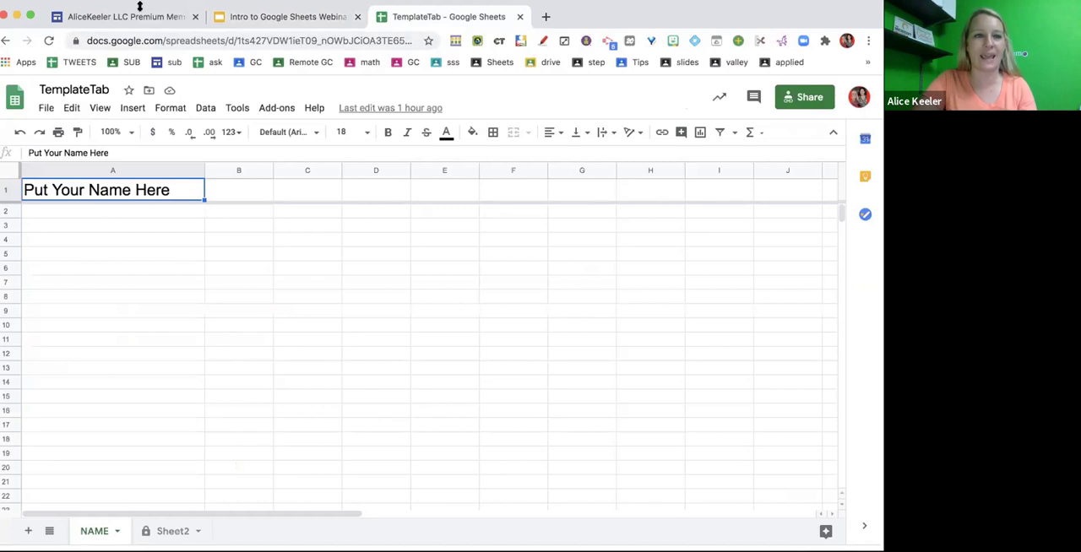
- Name the spreadsheet's current version "Template" in its version history
left_click(52, 107)
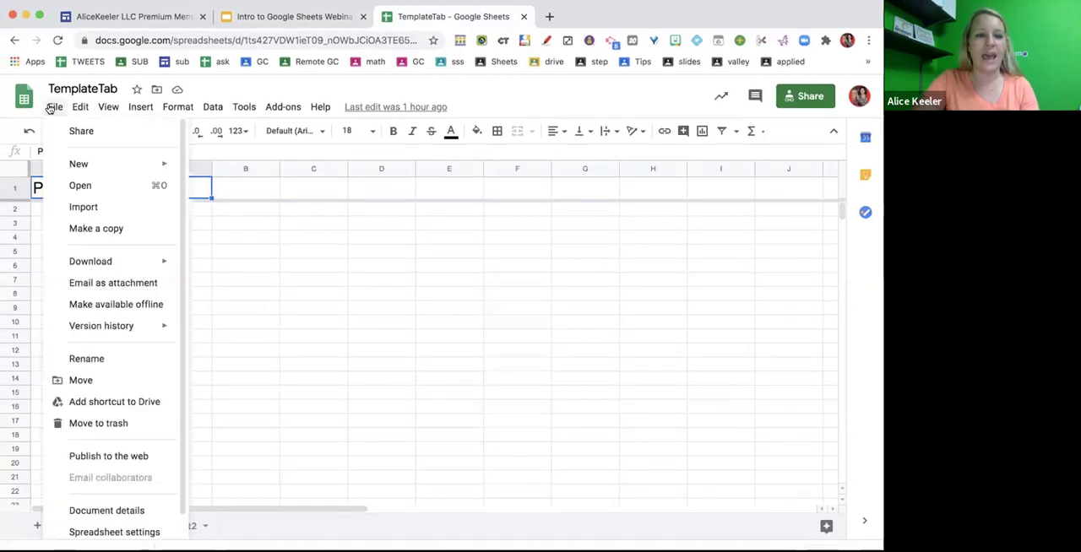
mouse_move(89, 269)
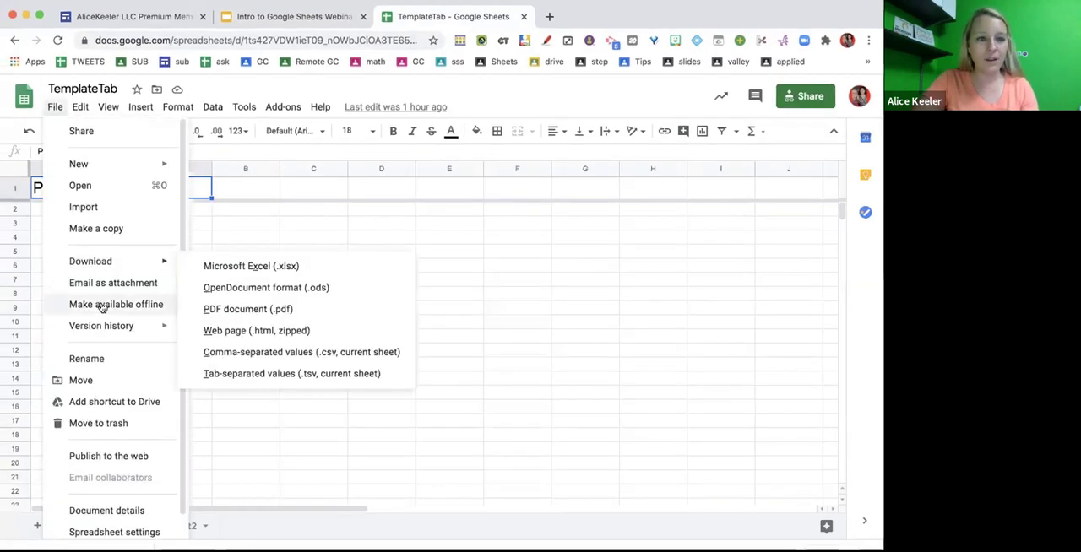
mouse_move(101, 331)
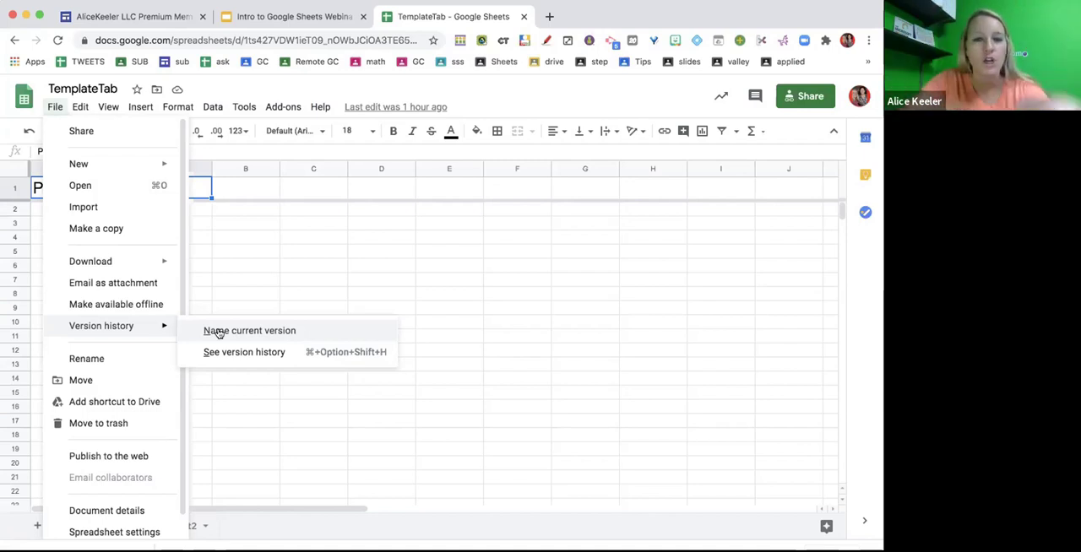
left_click(217, 333)
type("Template")
left_click(460, 358)
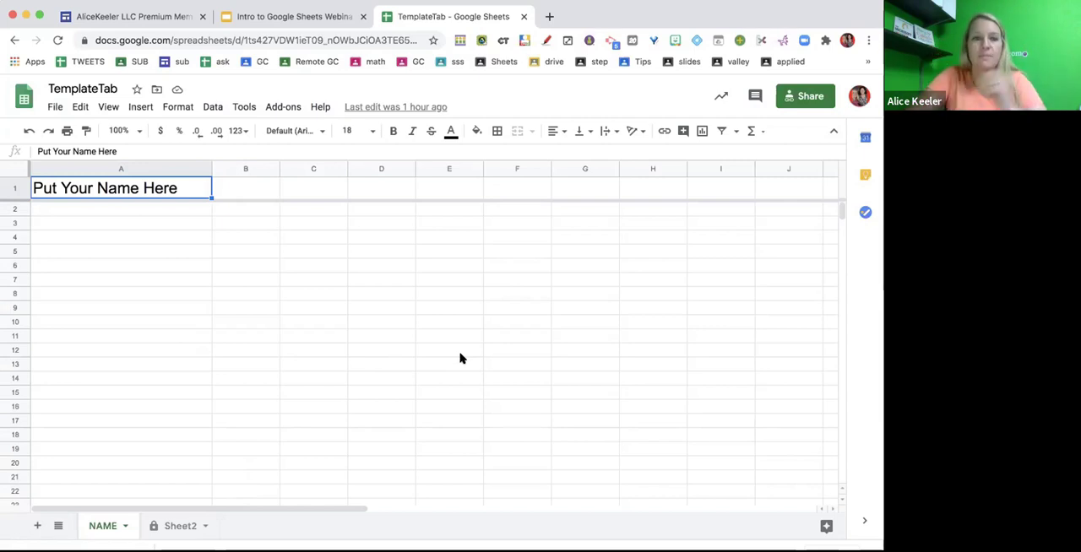
- Select the spreadsheet's full web address for sharing, and return to the NAME sheet's grid
left_click(370, 34)
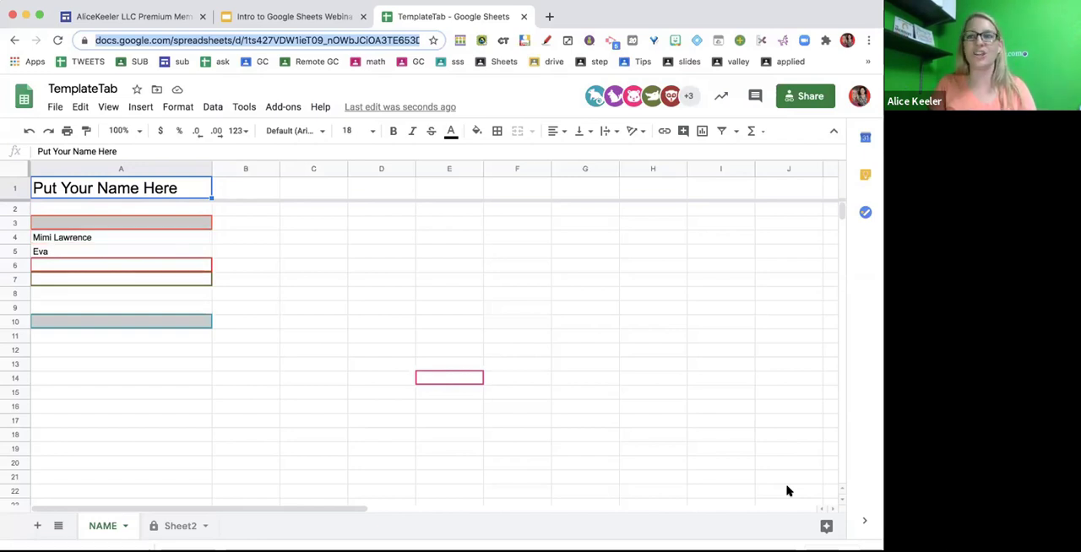
left_click(479, 385)
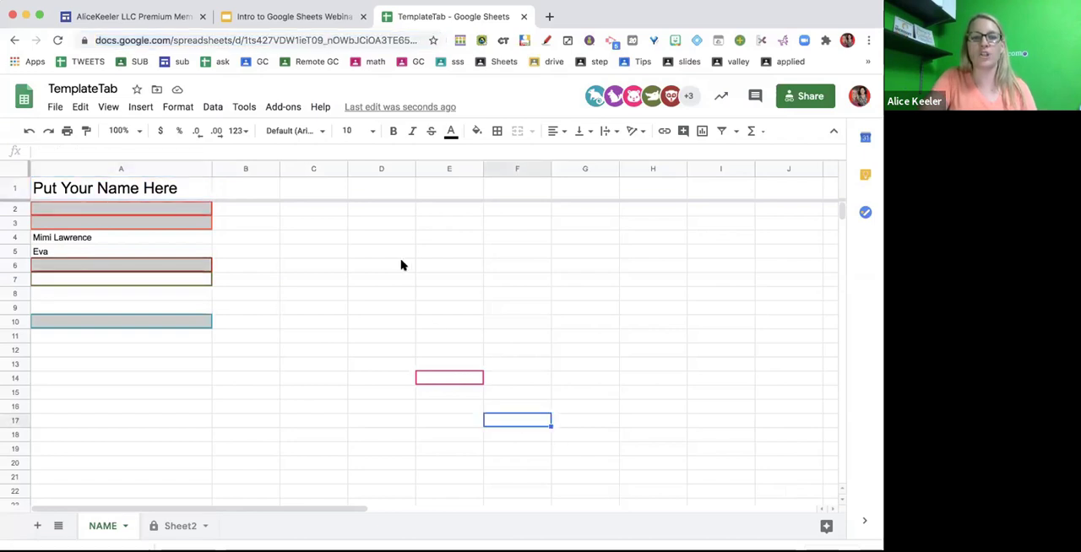
left_click_drag(362, 228, 557, 330)
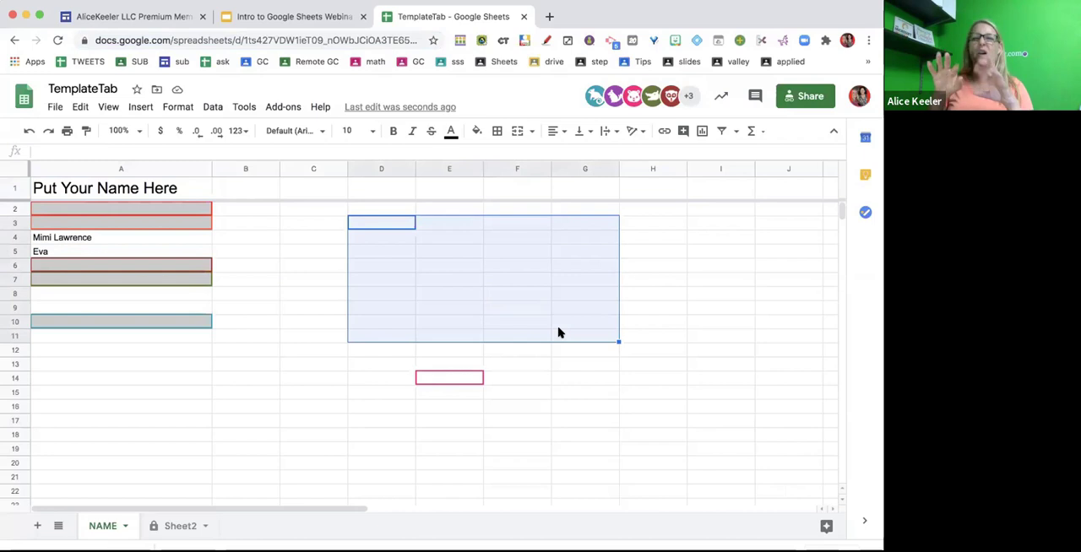
left_click(432, 281)
left_click(388, 264)
left_click(450, 295)
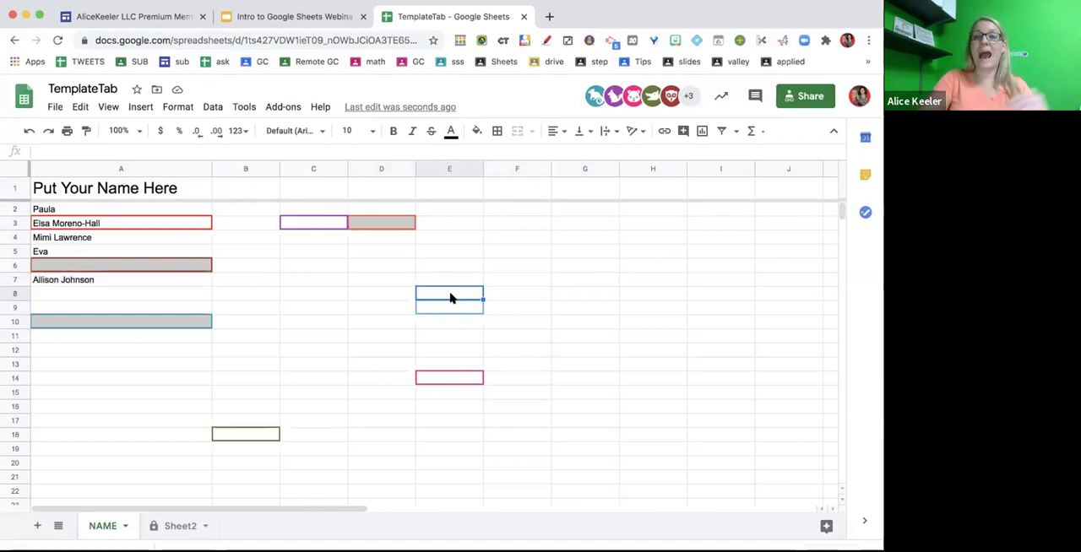
- View the name prompt and yellow answer box on Sheet2, and return to the NAME sheet
left_click(169, 523)
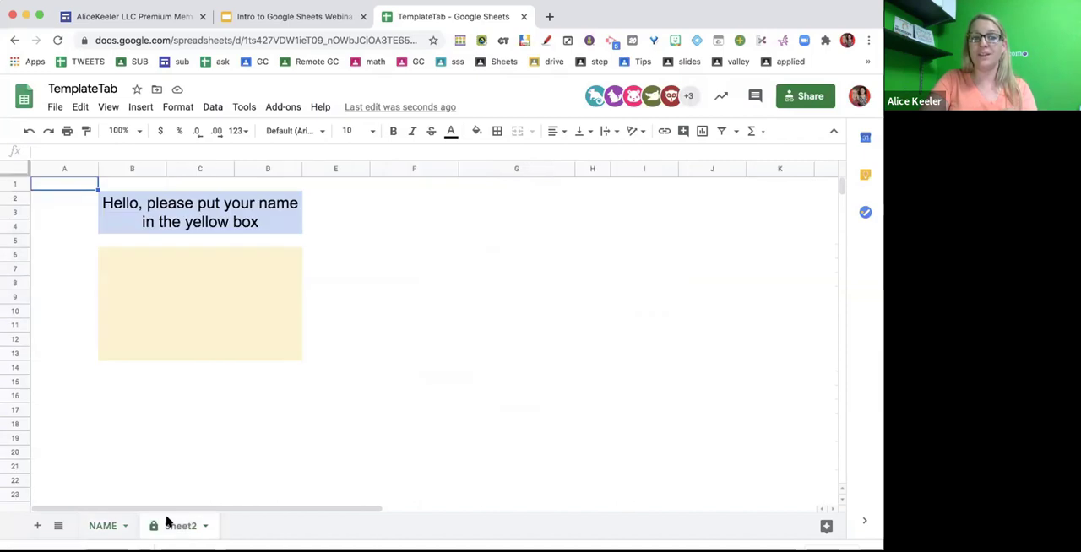
left_click(105, 526)
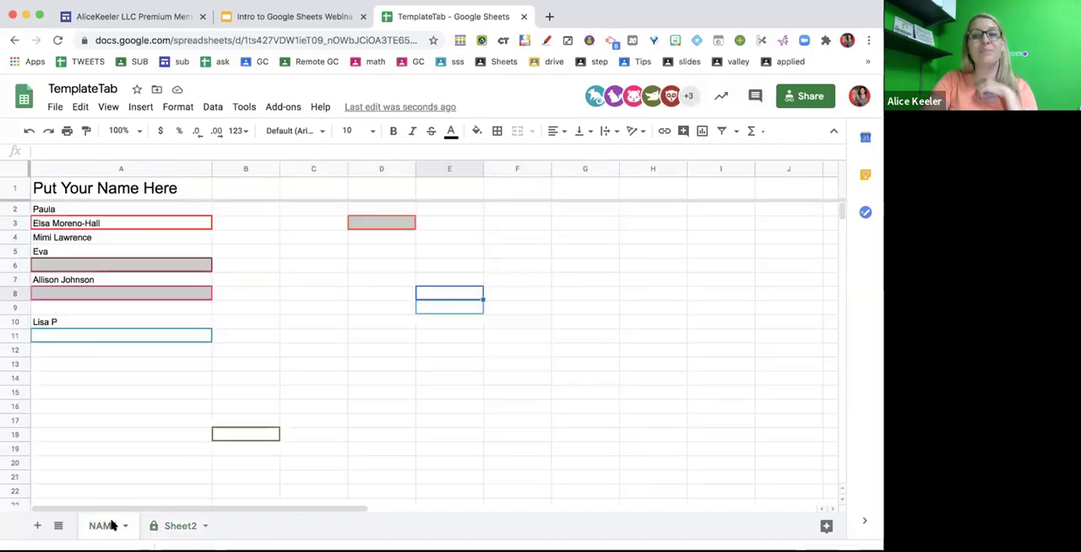
left_click(320, 394)
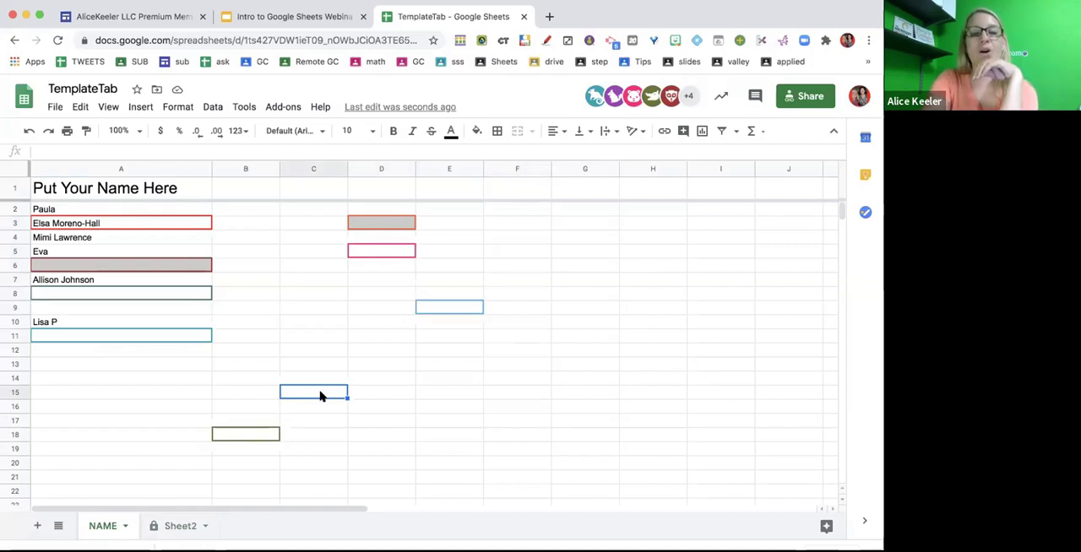
left_click_drag(169, 211, 157, 420)
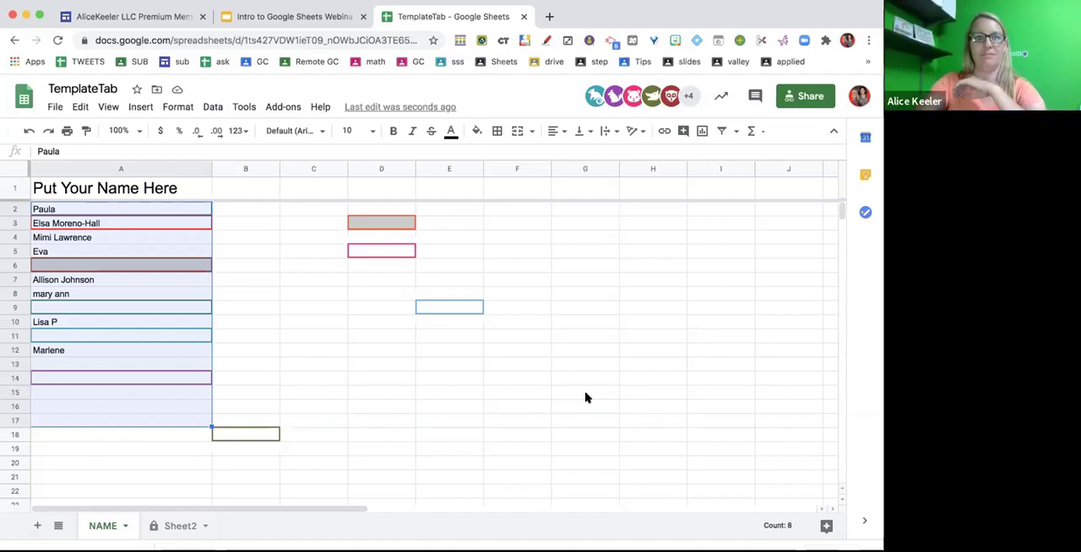
right_click(299, 243)
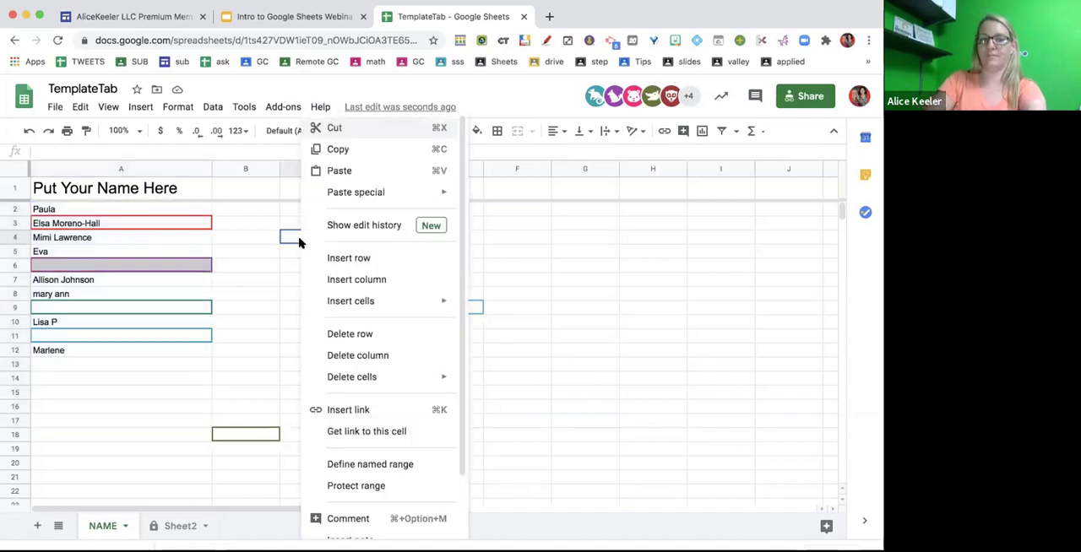
scroll(377, 421, "down", 1)
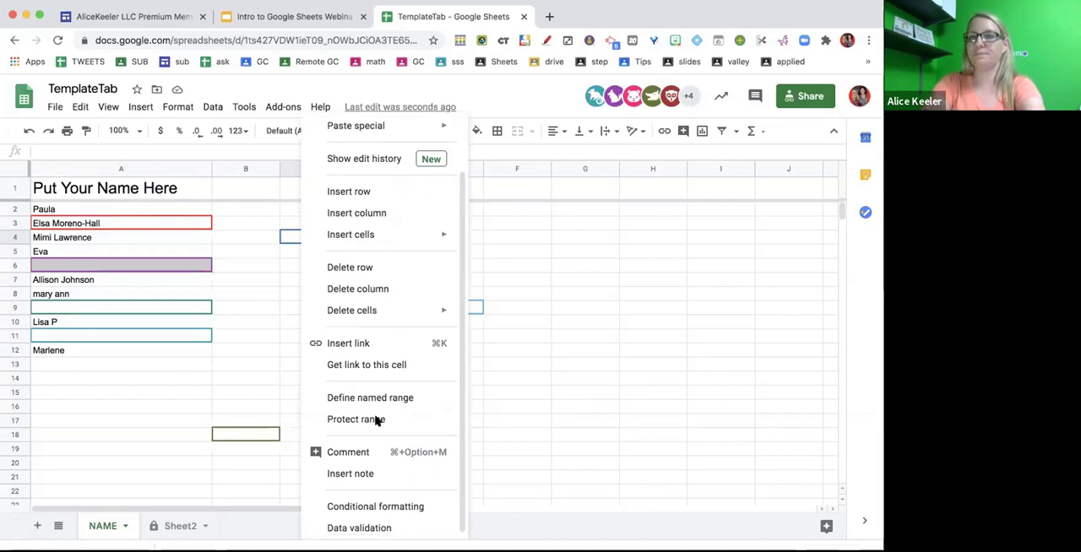
scroll(374, 420, "down", 1)
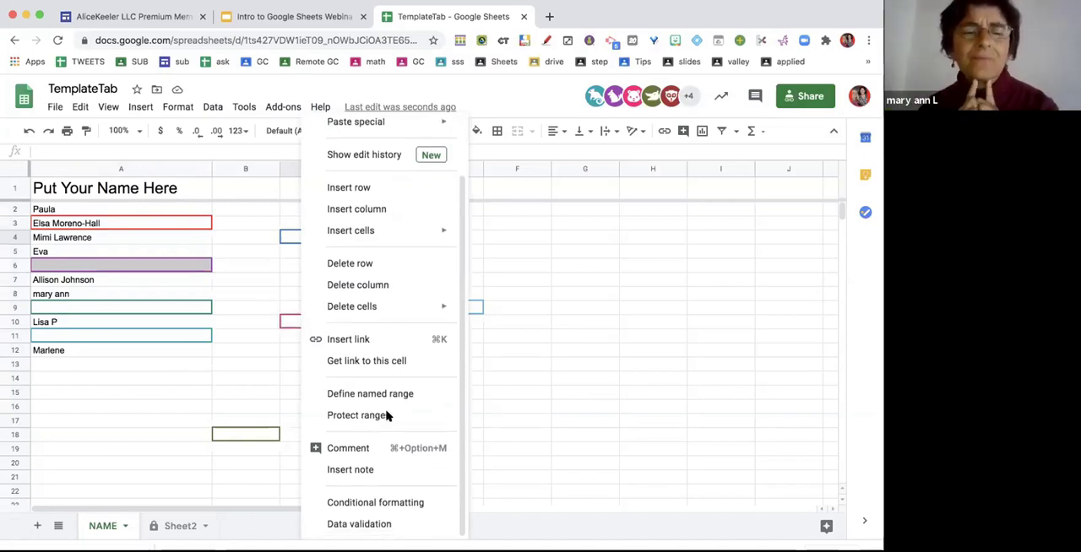
left_click(519, 468)
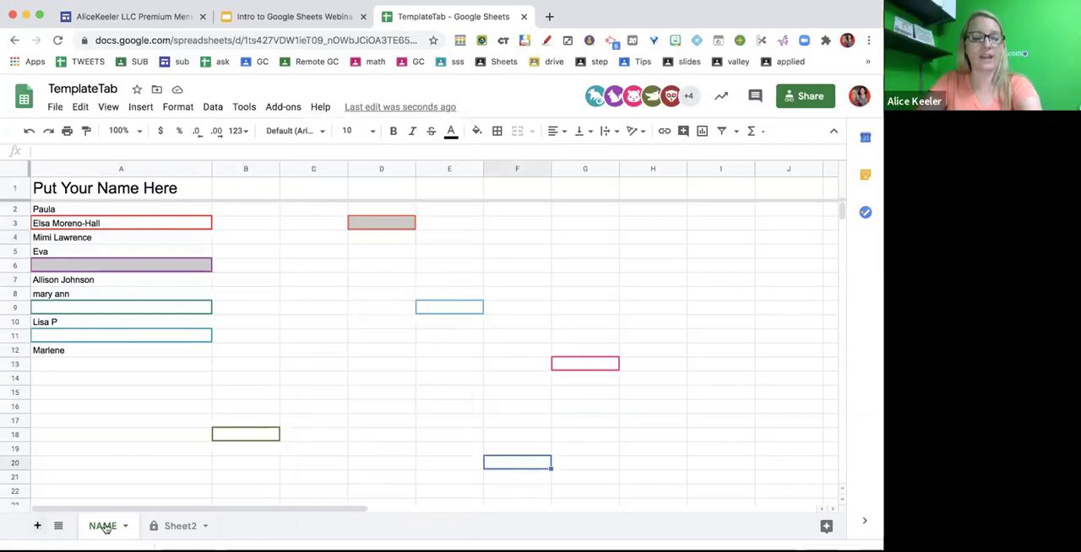
- Delete Sheet3 from the spreadsheet
left_click(192, 527)
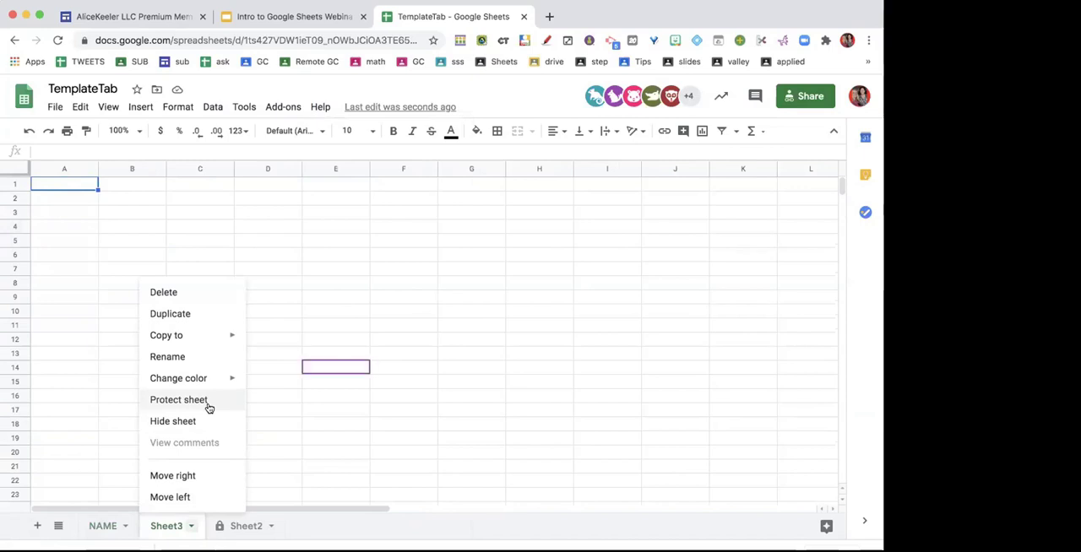
left_click(199, 291)
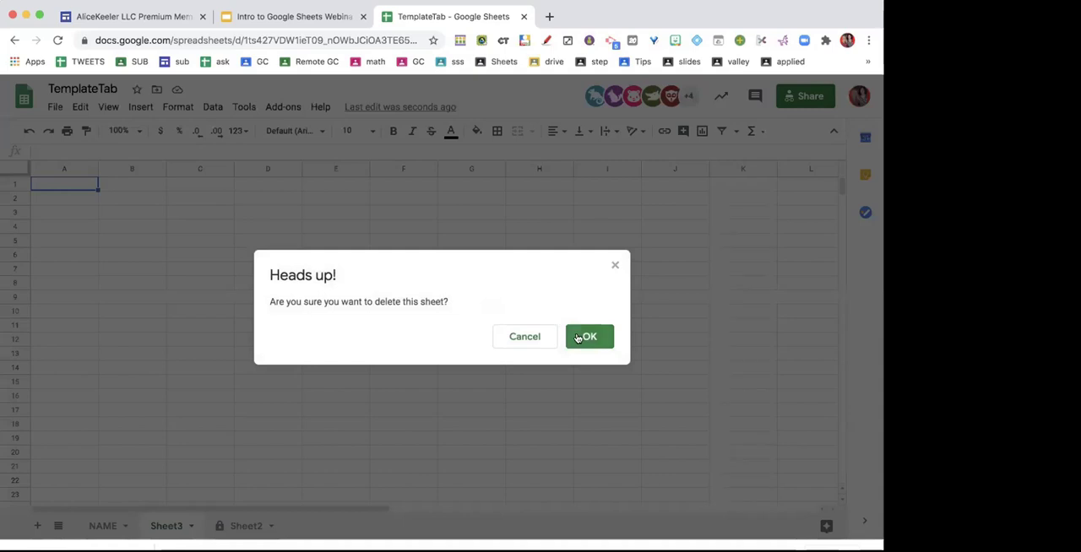
left_click(595, 343)
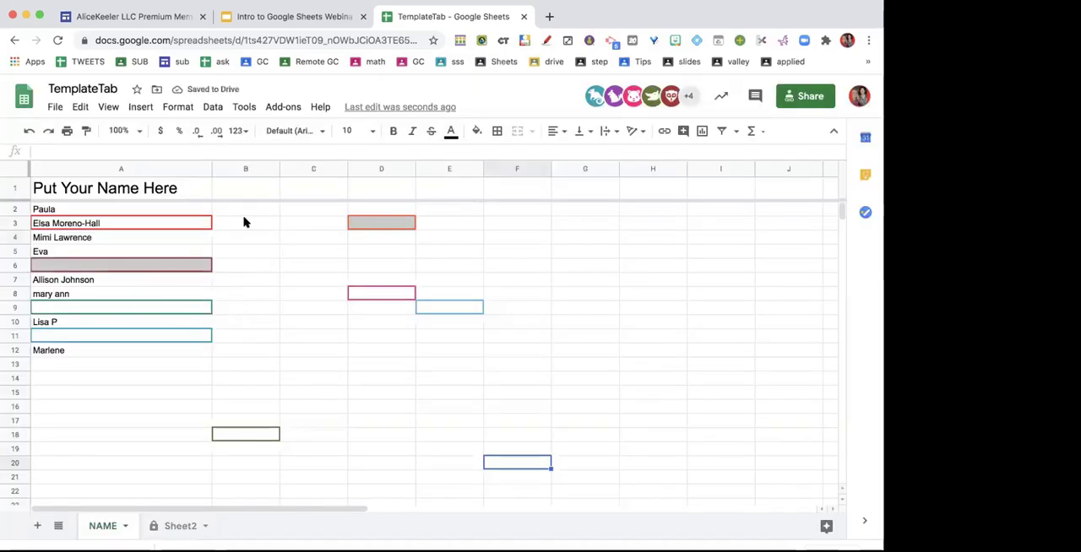
left_click_drag(244, 222, 531, 431)
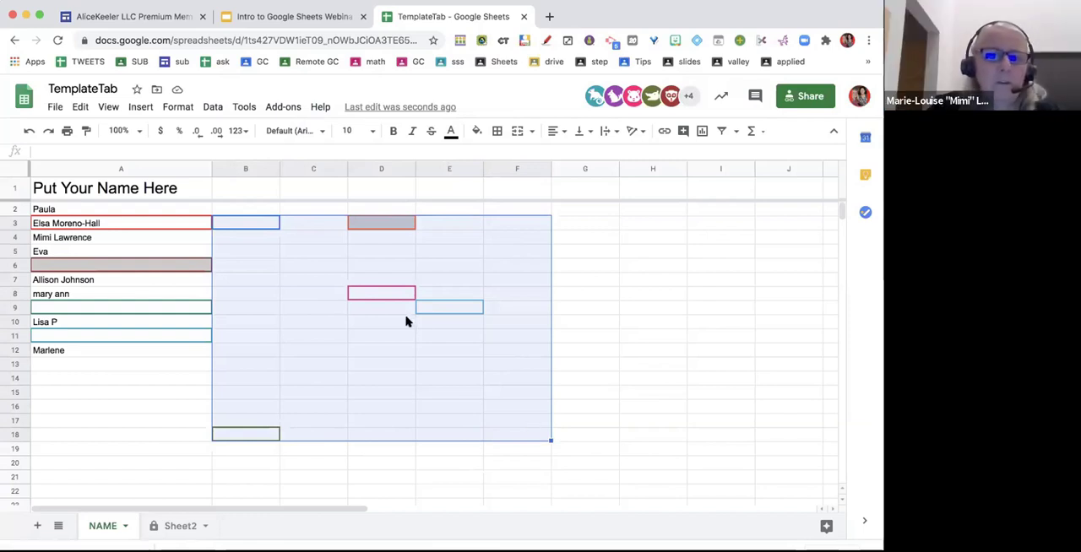
right_click(327, 257)
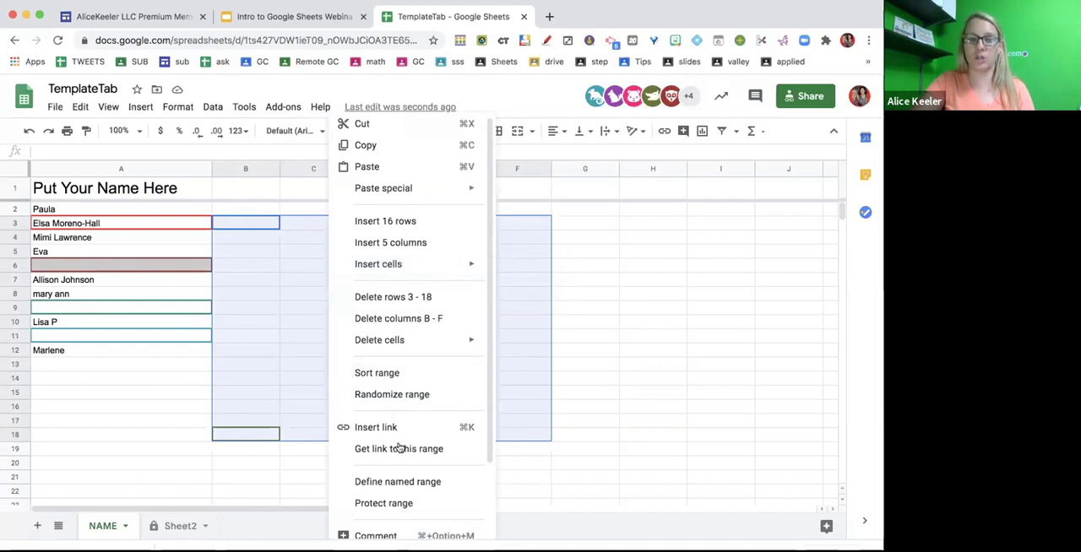
scroll(387, 515, "down", 2)
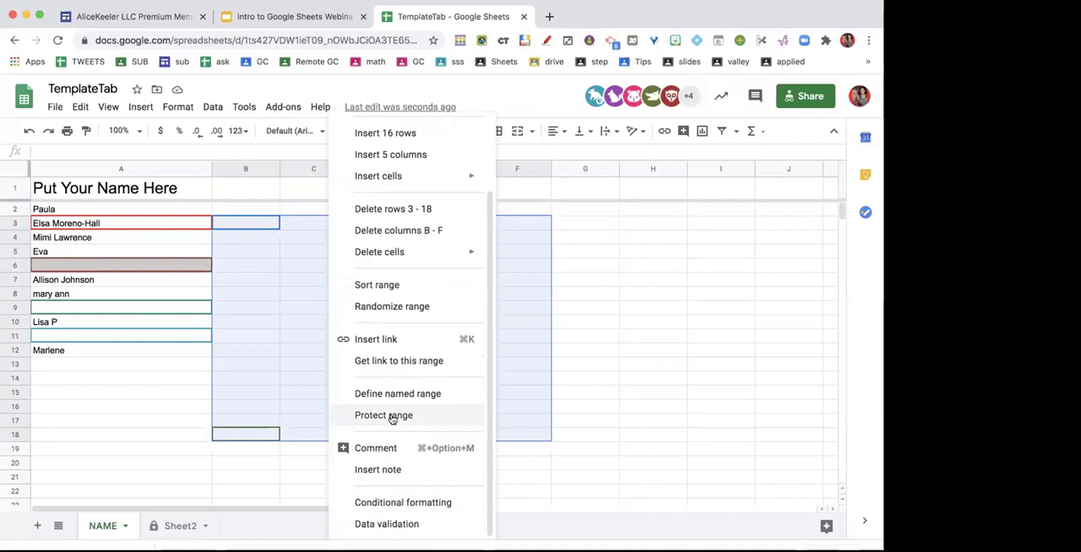
left_click(243, 447)
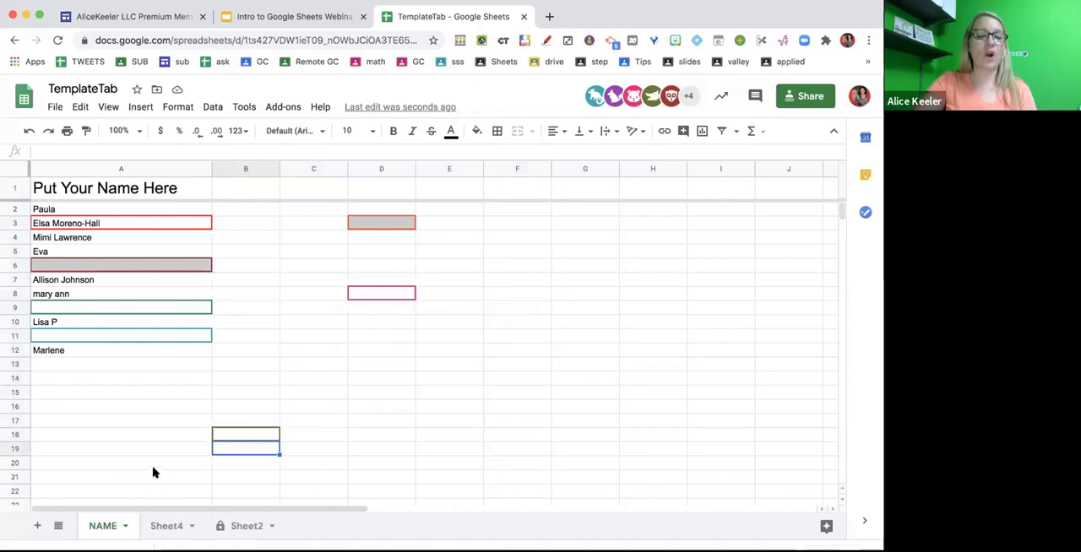
left_click(96, 240)
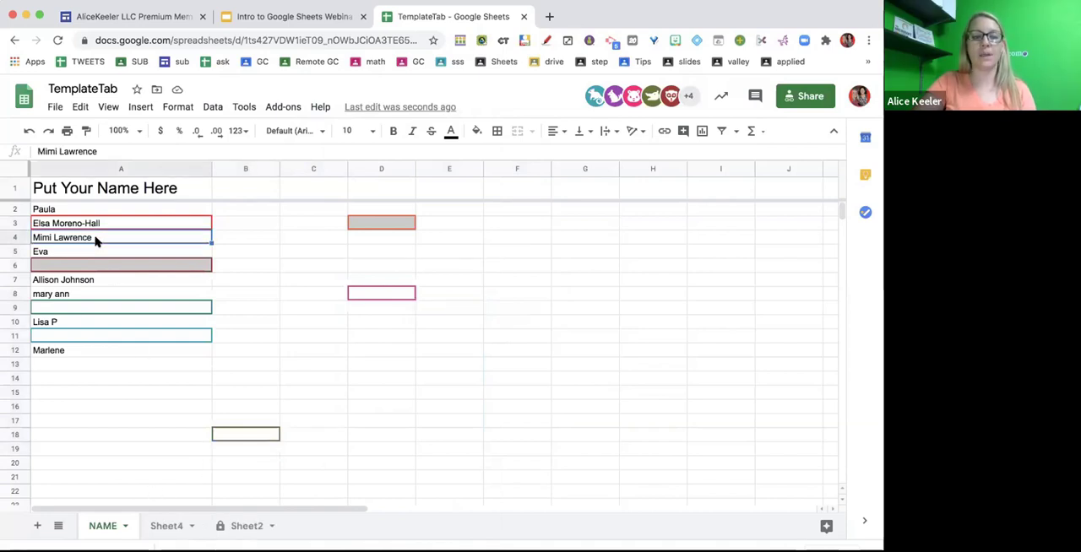
right_click(95, 240)
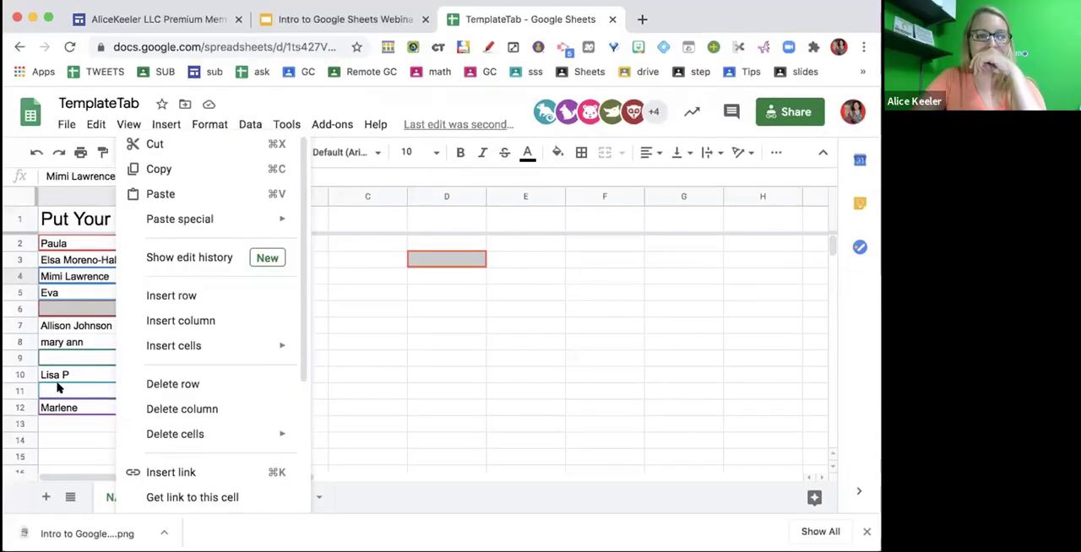
left_click(60, 403)
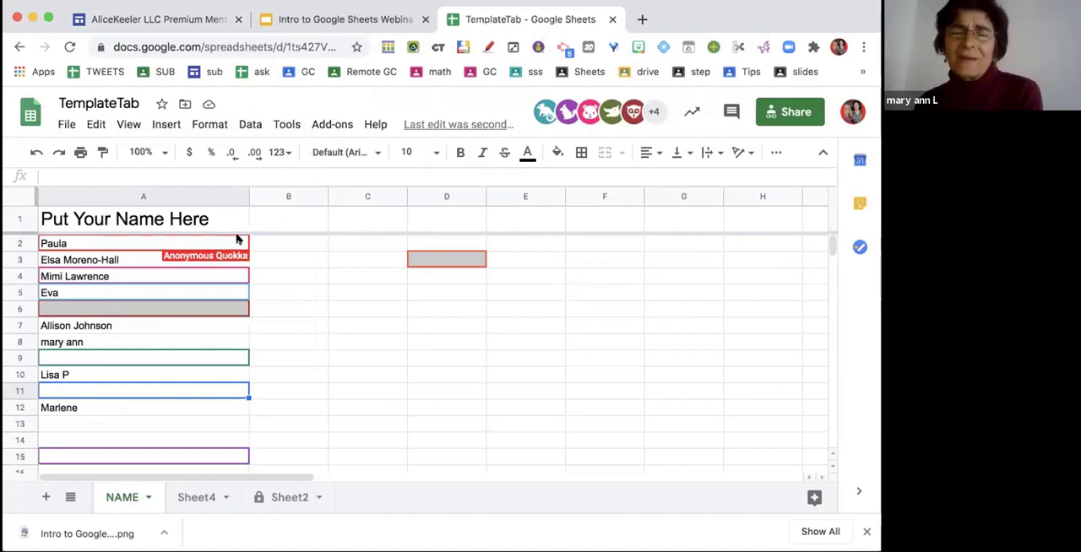
- Delete Sheet4 from the spreadsheet
left_click(228, 494)
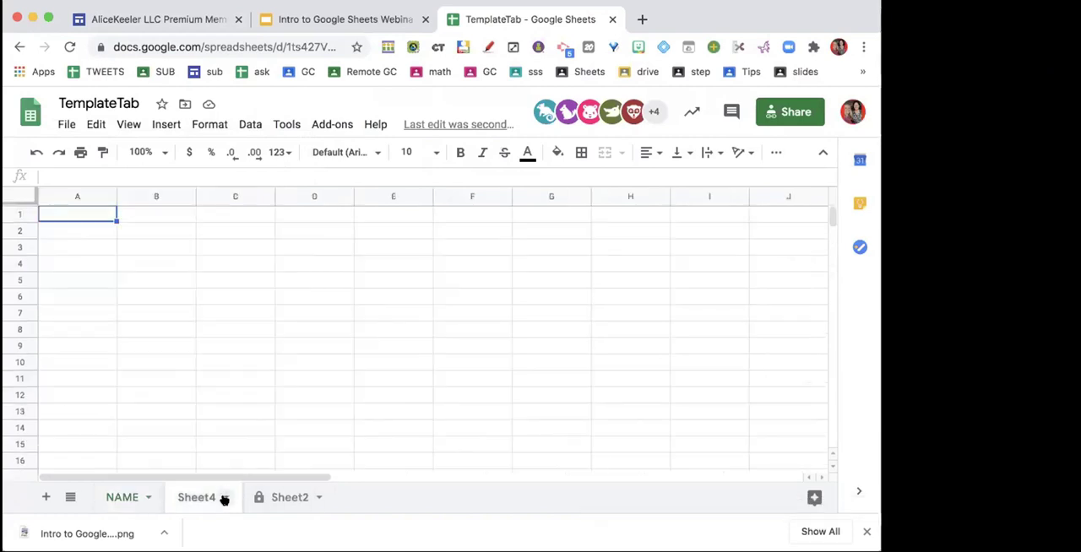
left_click(223, 497)
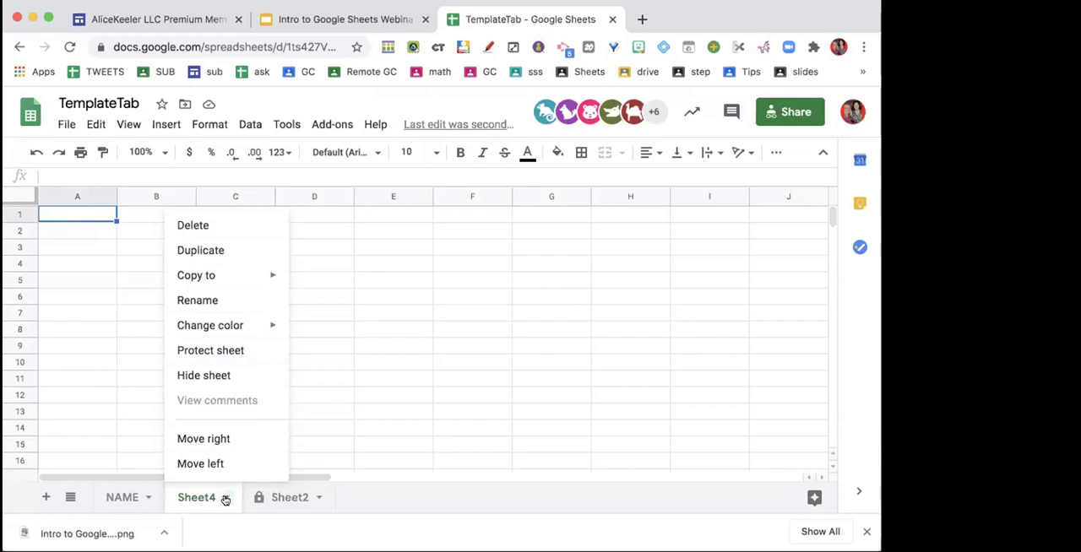
left_click(192, 225)
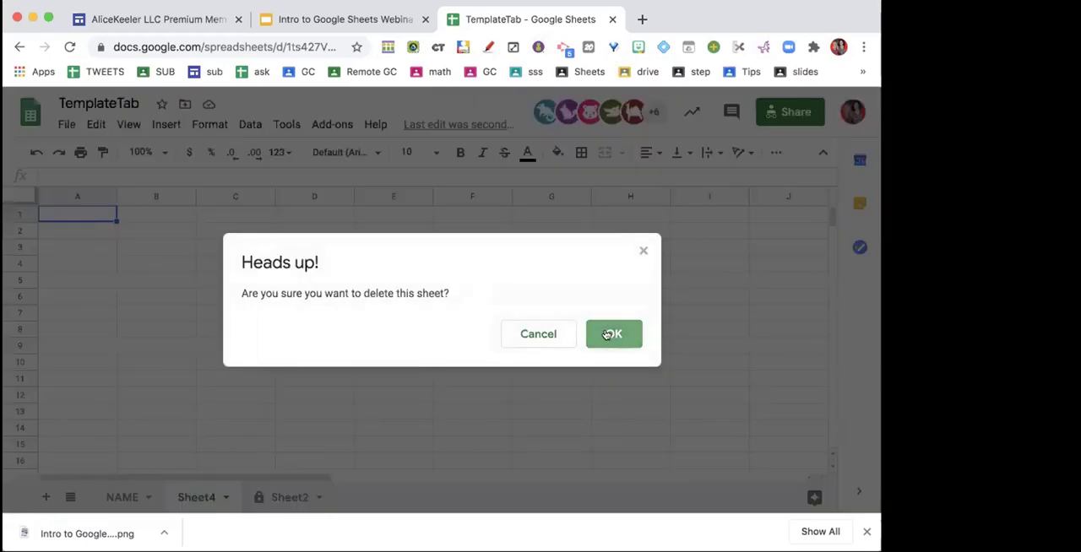
left_click(610, 335)
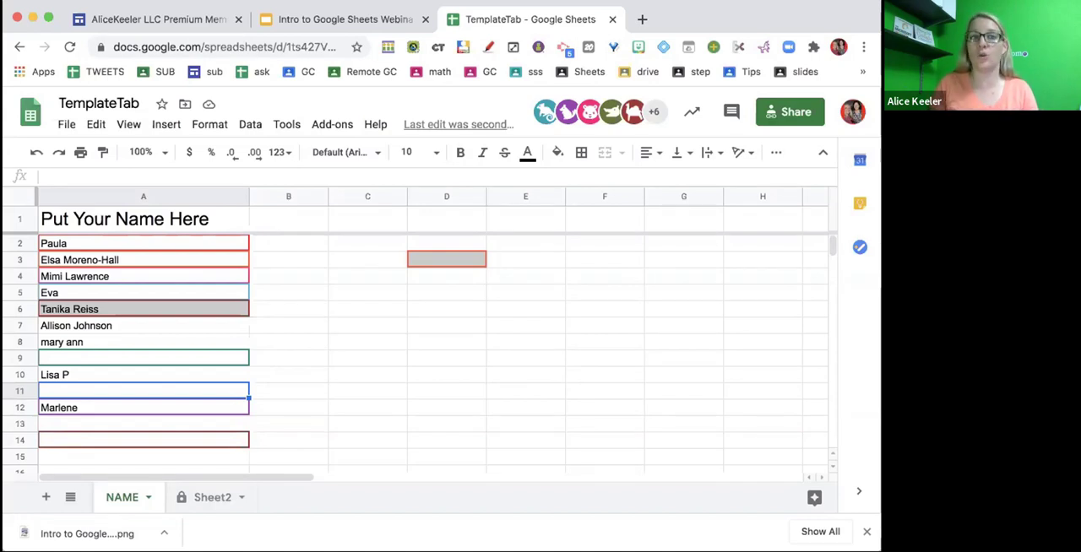
- Search the G Suite Marketplace for add-ons by "alice keeler"
left_click(340, 123)
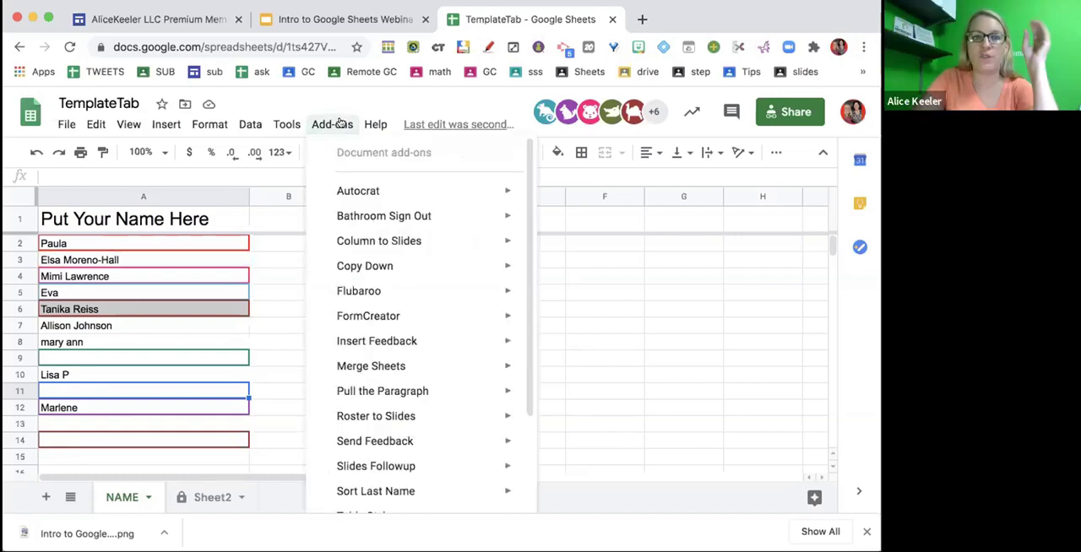
scroll(355, 253, "down", 2)
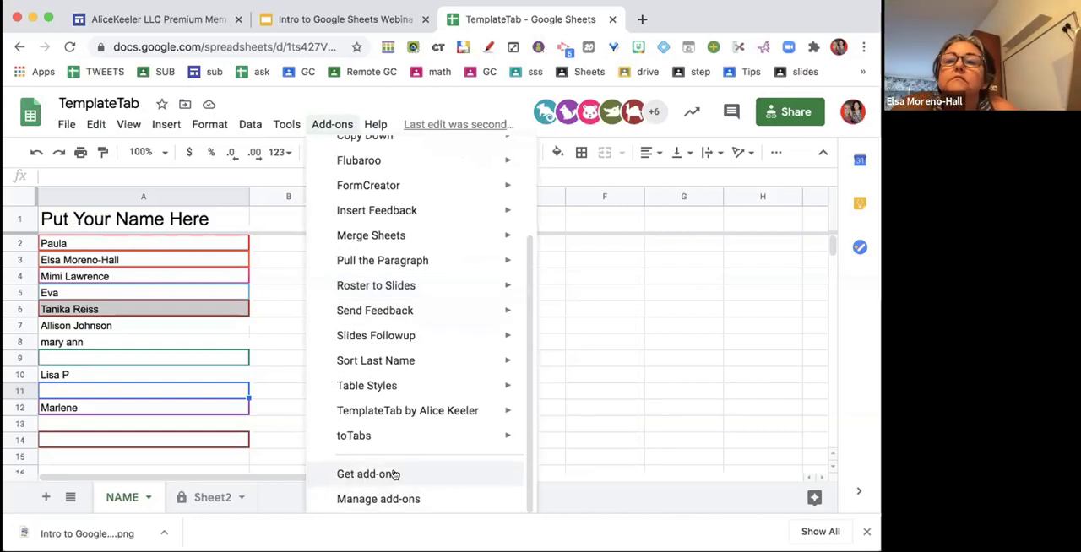
left_click(394, 475)
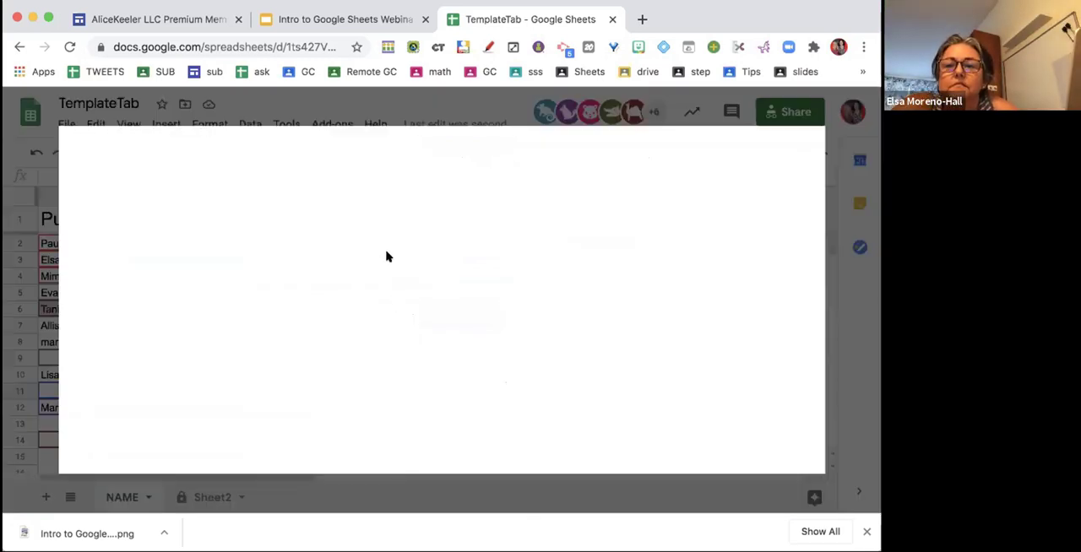
left_click(488, 150)
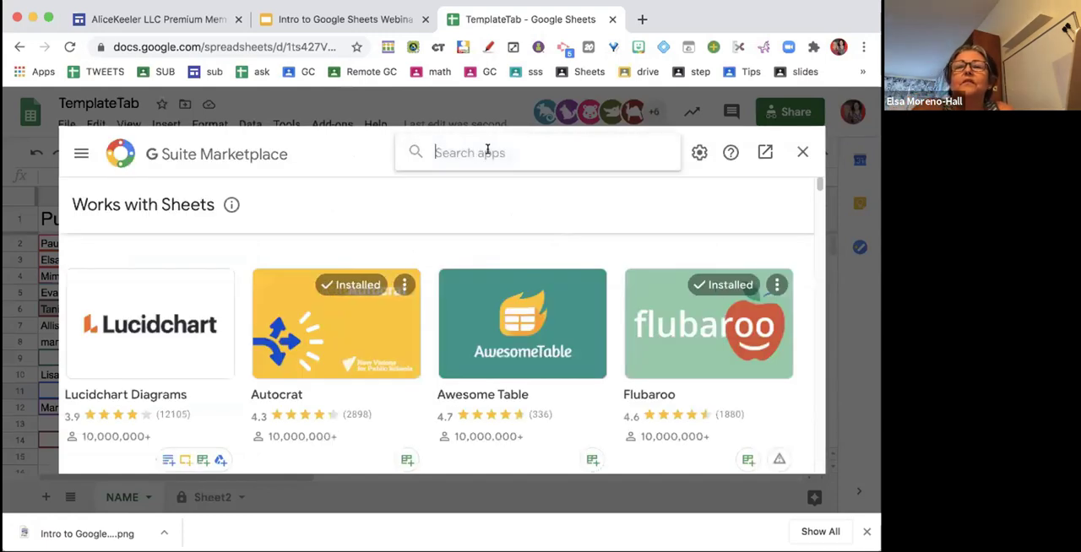
type("alice keeler")
key("Return")
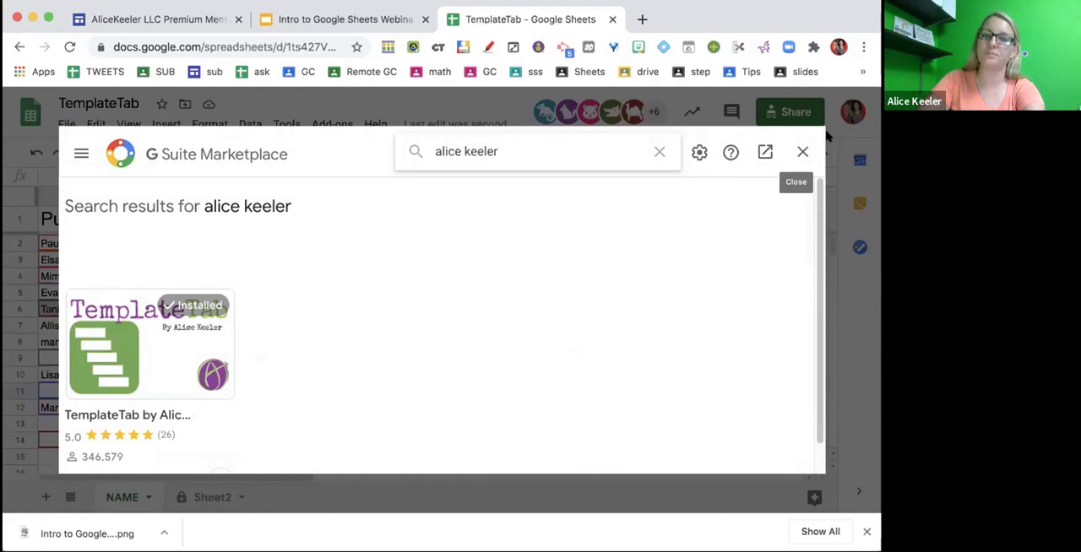
- Close the add-on marketplace and run the TemplateTab add-on from Sheet2 to generate a sheet for each roster name
left_click(802, 151)
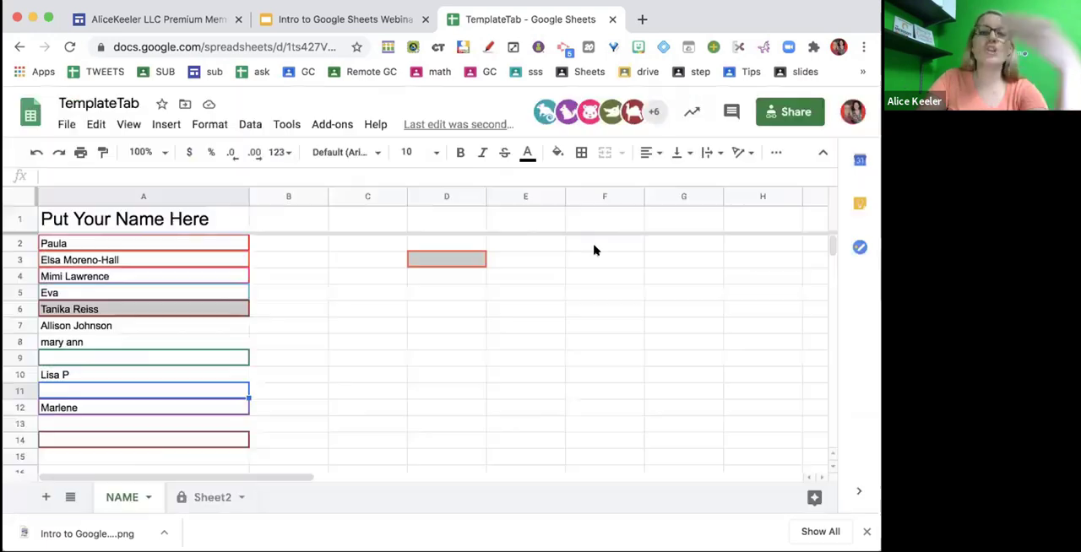
left_click(316, 307)
left_click(329, 125)
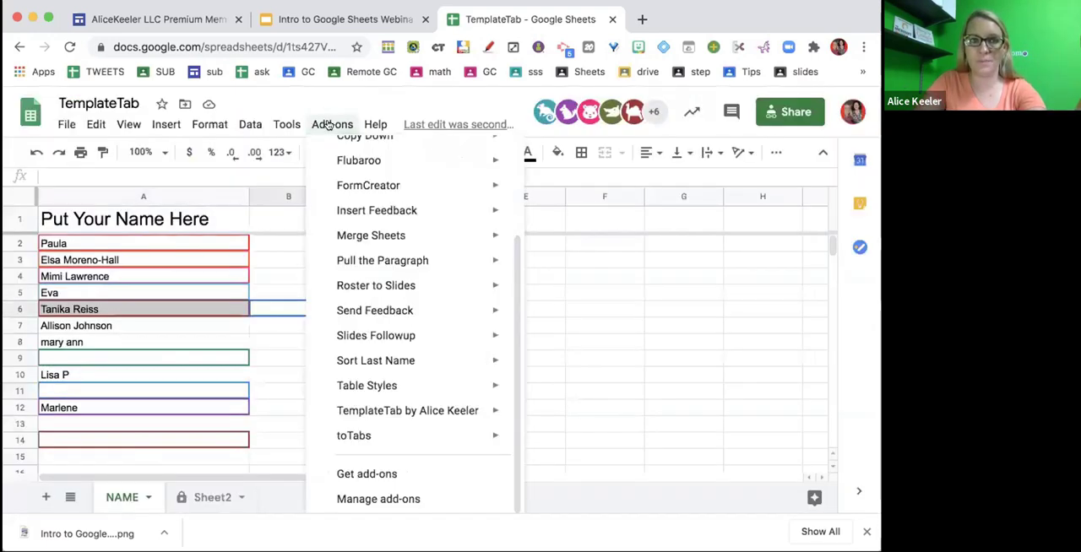
left_click(233, 252)
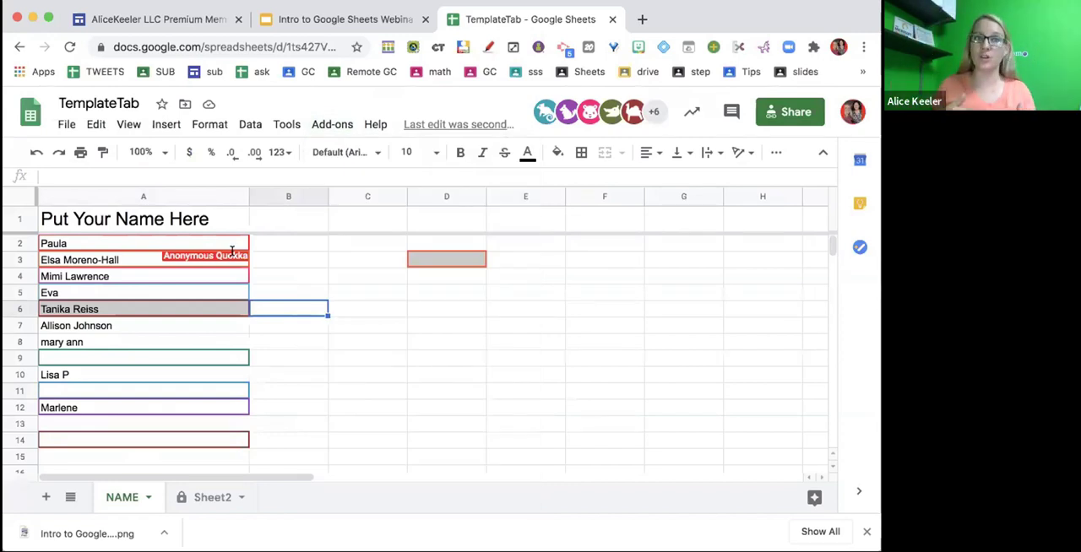
left_click(205, 500)
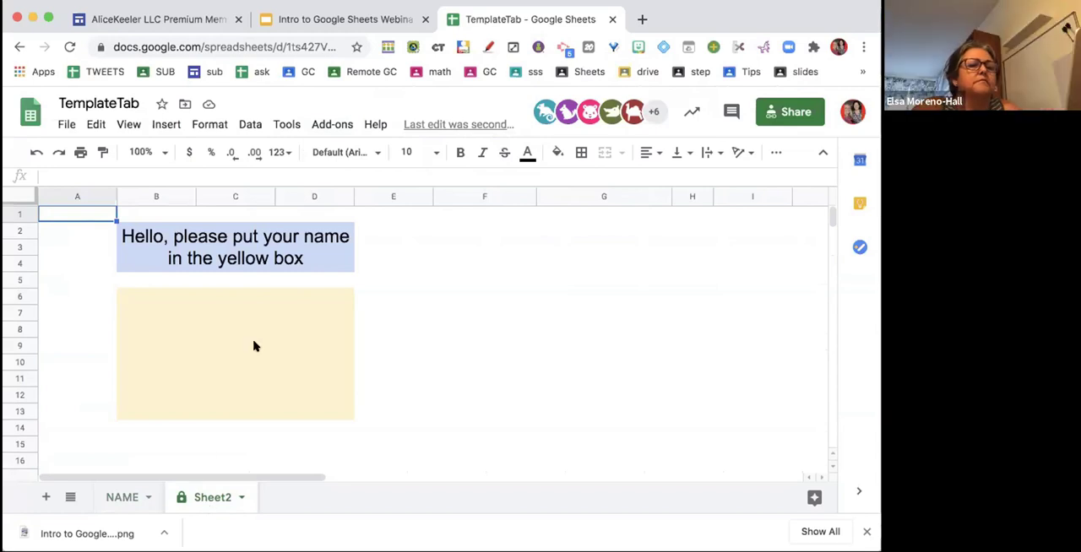
left_click(347, 124)
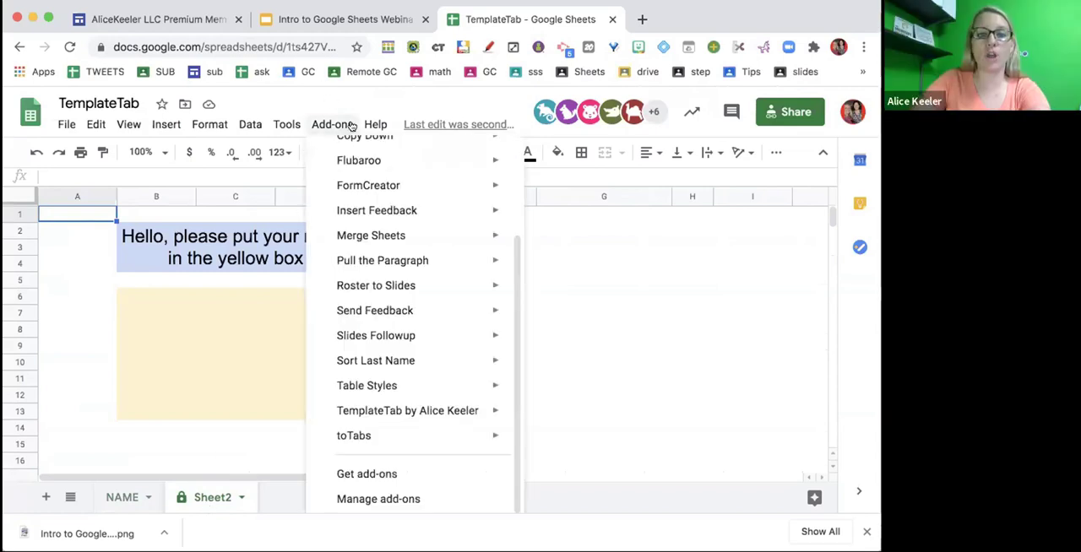
mouse_move(386, 418)
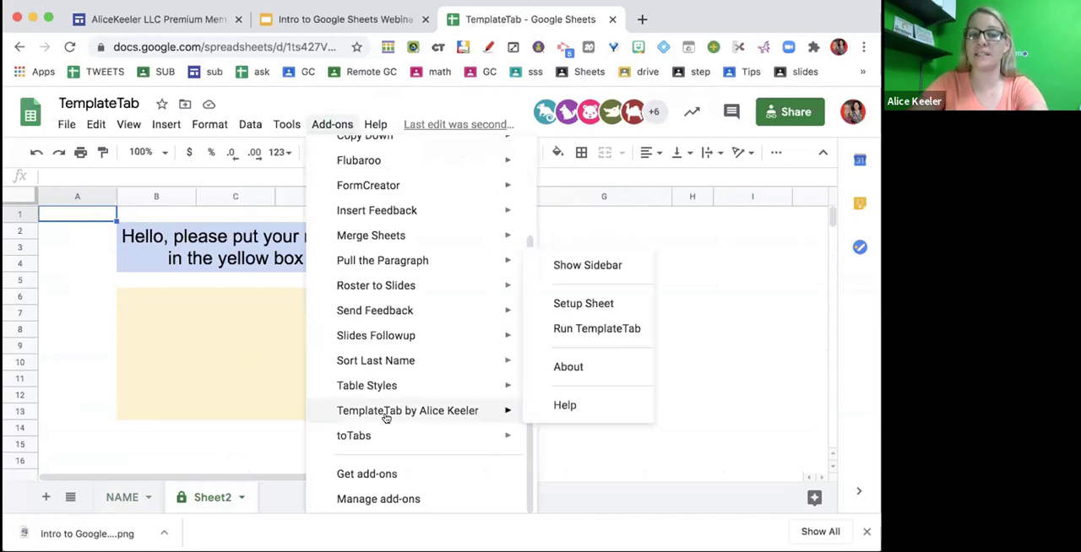
left_click(594, 334)
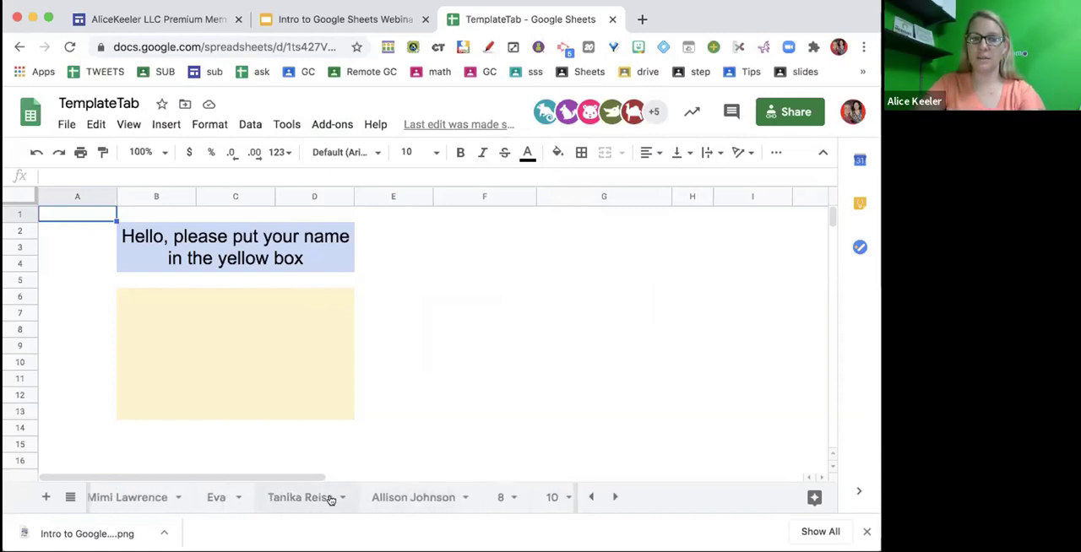
- Protect the sheet for the roster name in row 6, describing it with that participant's first name and restricting editing to Only you
left_click(342, 501)
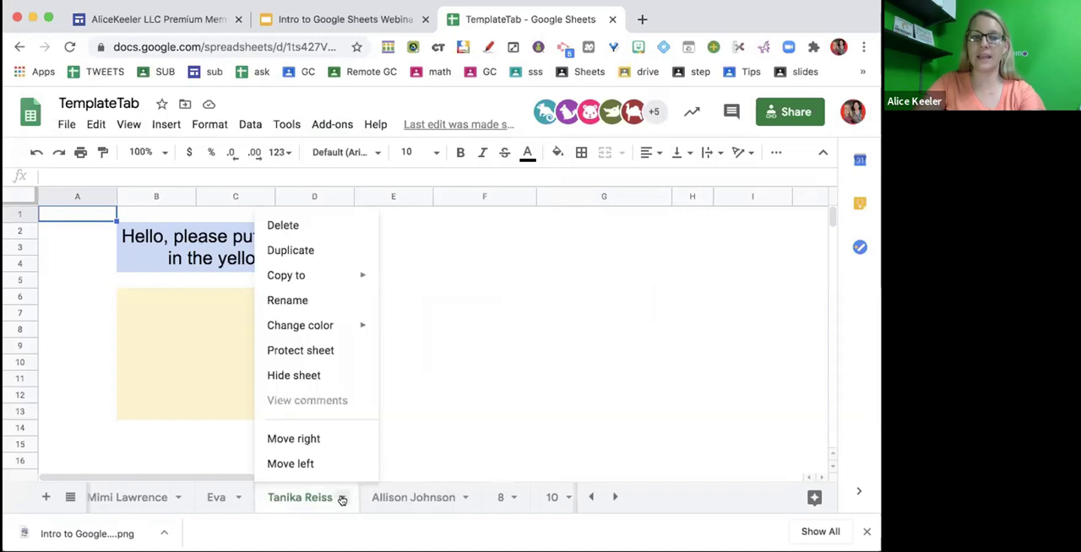
left_click(348, 353)
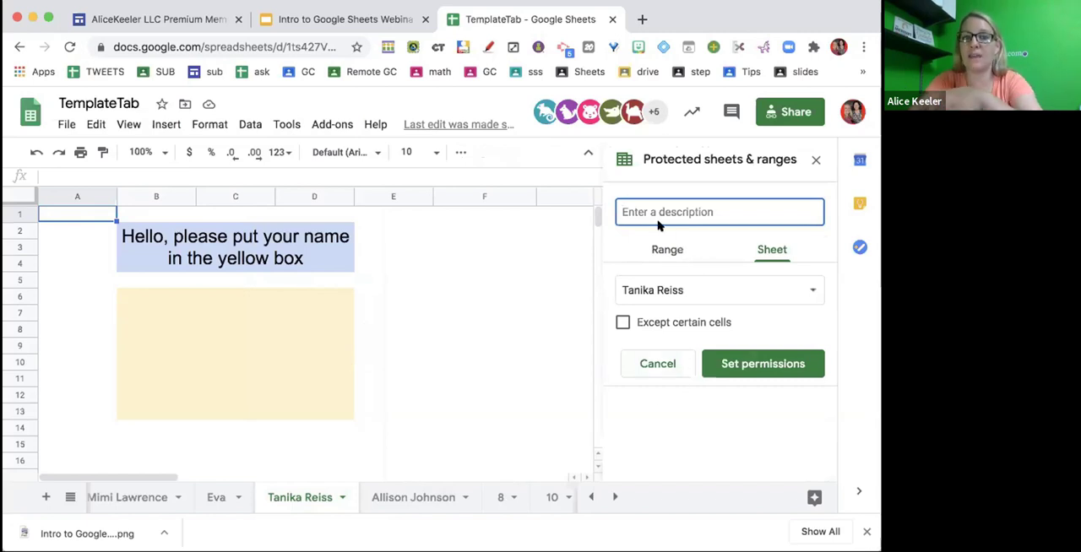
type("Tanika")
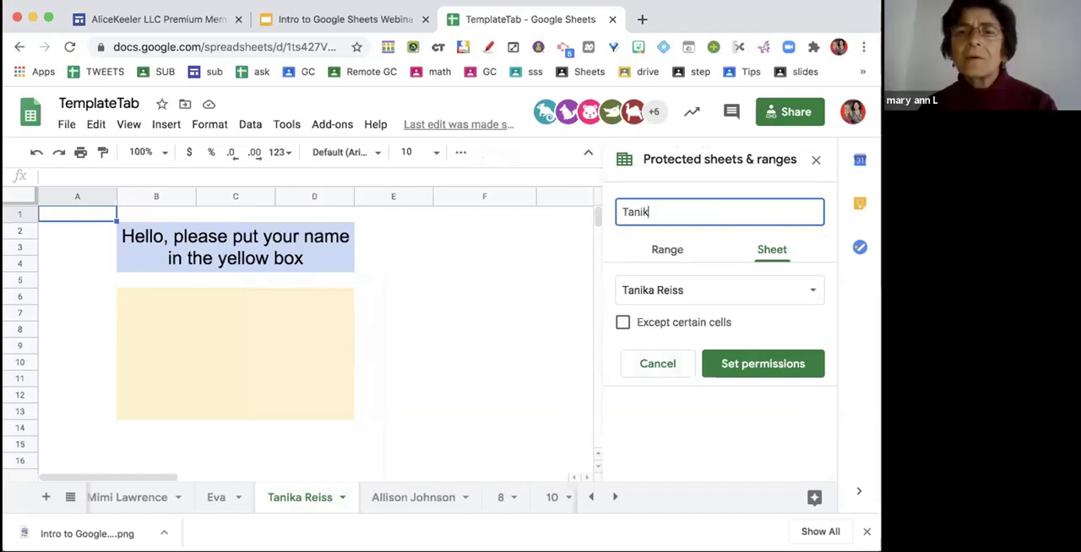
left_click(725, 366)
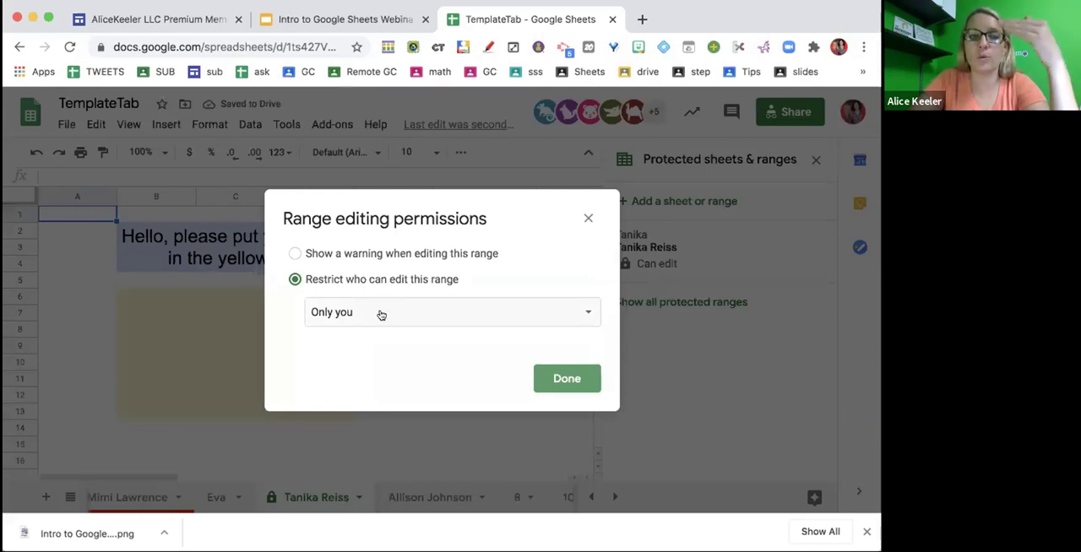
left_click(381, 313)
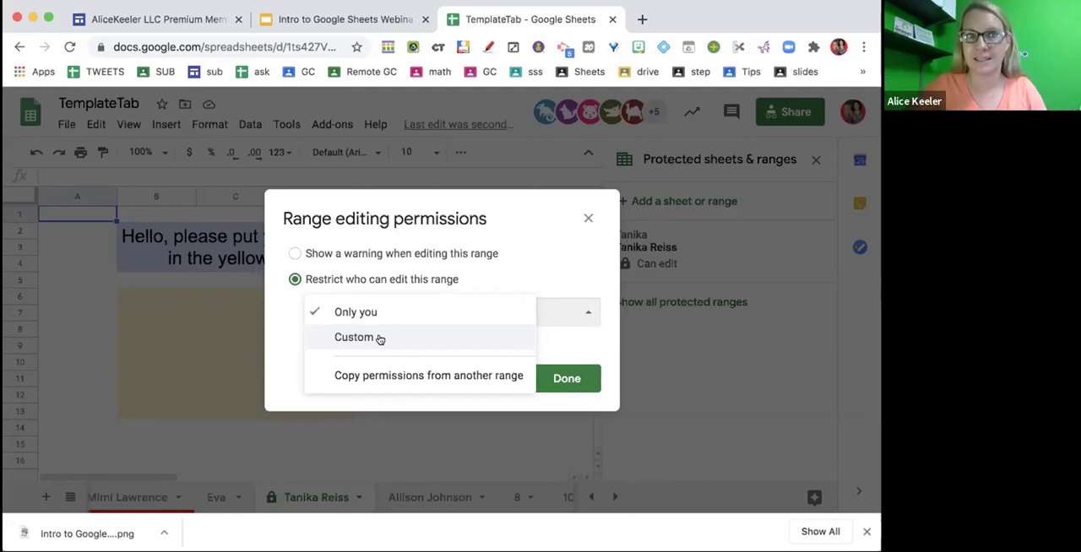
left_click(379, 339)
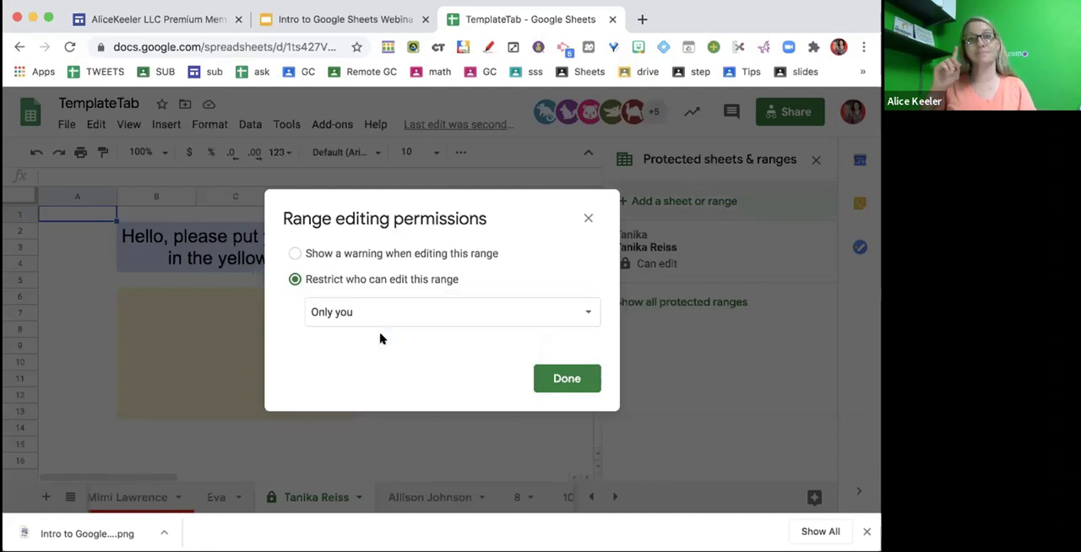
left_click(587, 216)
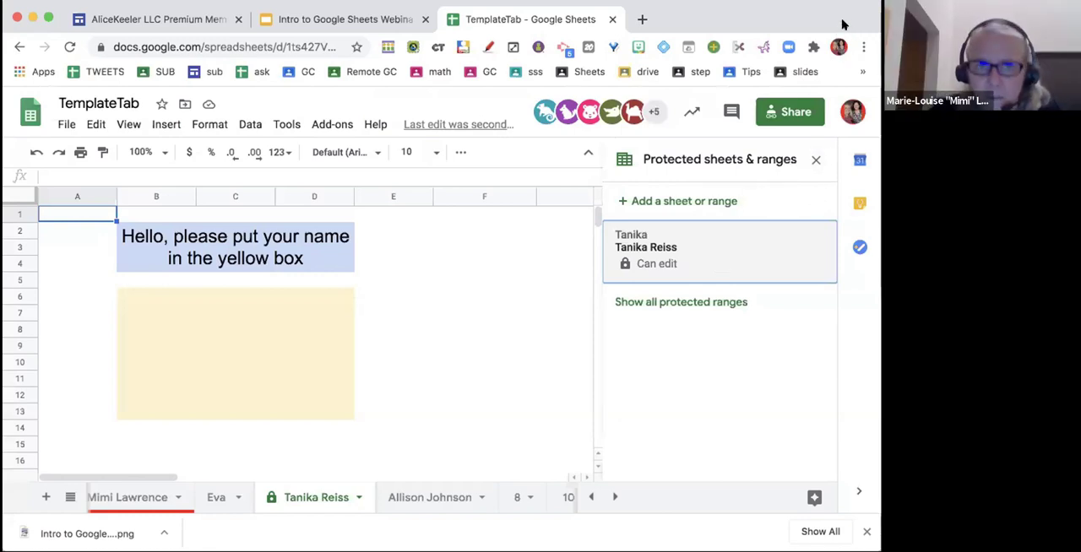
- Remove the protection from the sheet for the roster name in row 6 and close the protected ranges settings
left_click(755, 260)
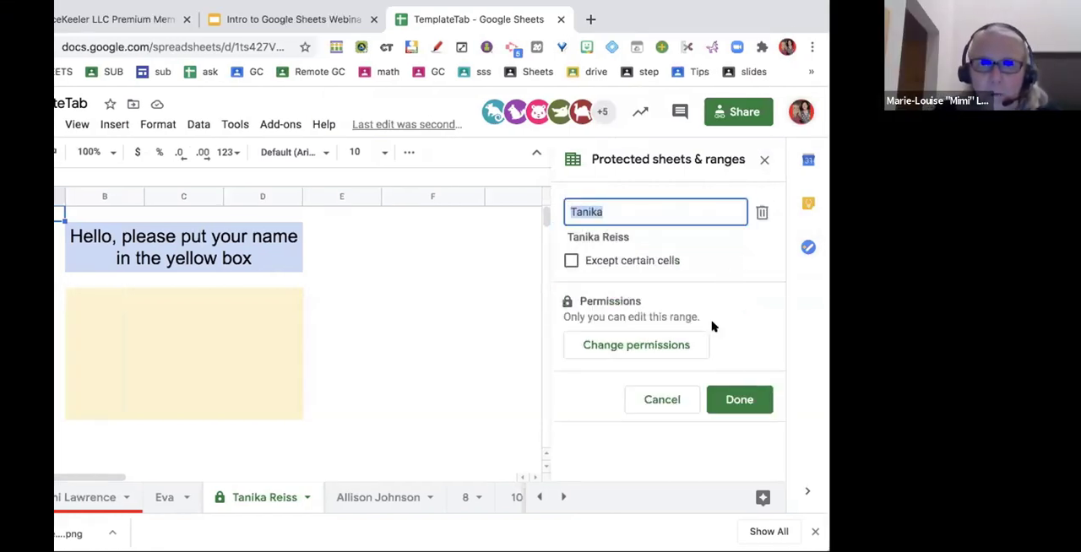
left_click(763, 212)
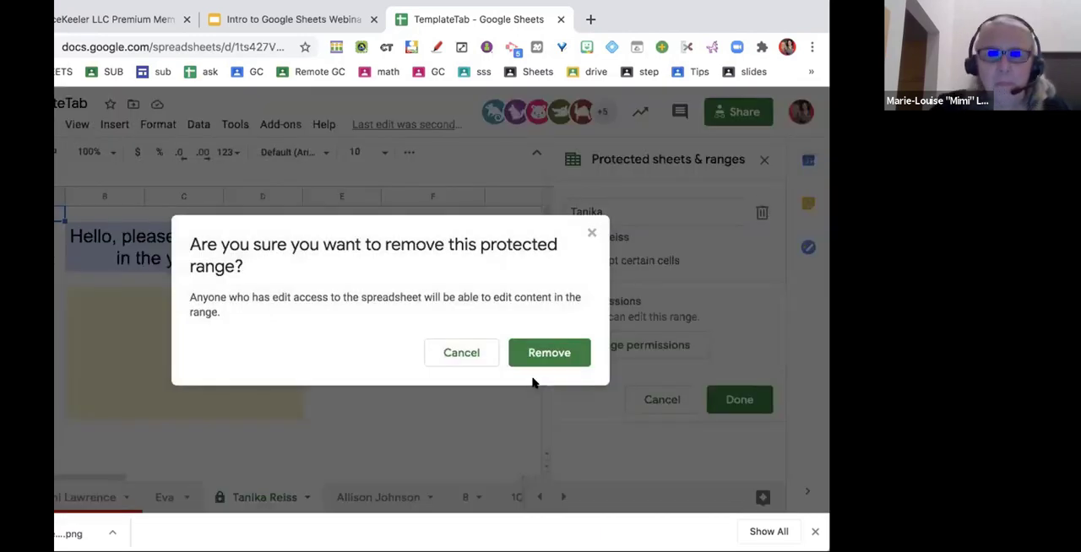
left_click(547, 354)
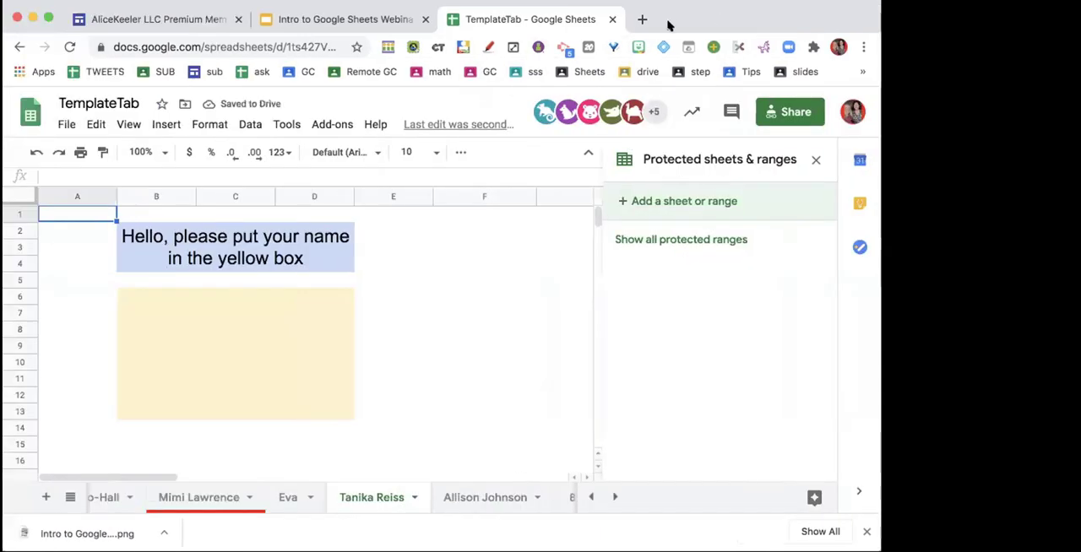
left_click(816, 159)
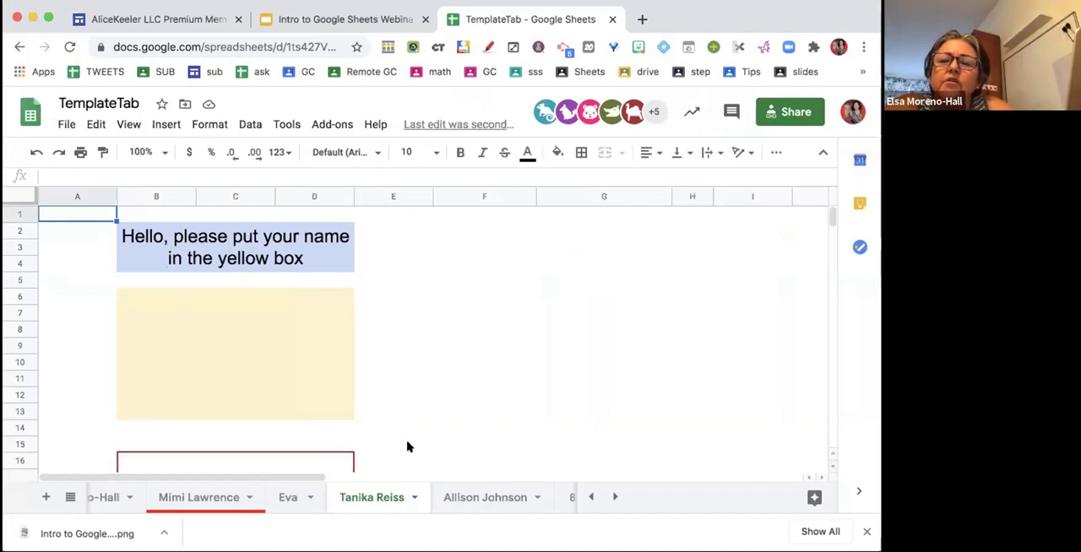
- Review the roster sheet, the Copy of template 1 sheet and the row of generated participant sheets
scroll(313, 494, "left", 5)
left_click(111, 503)
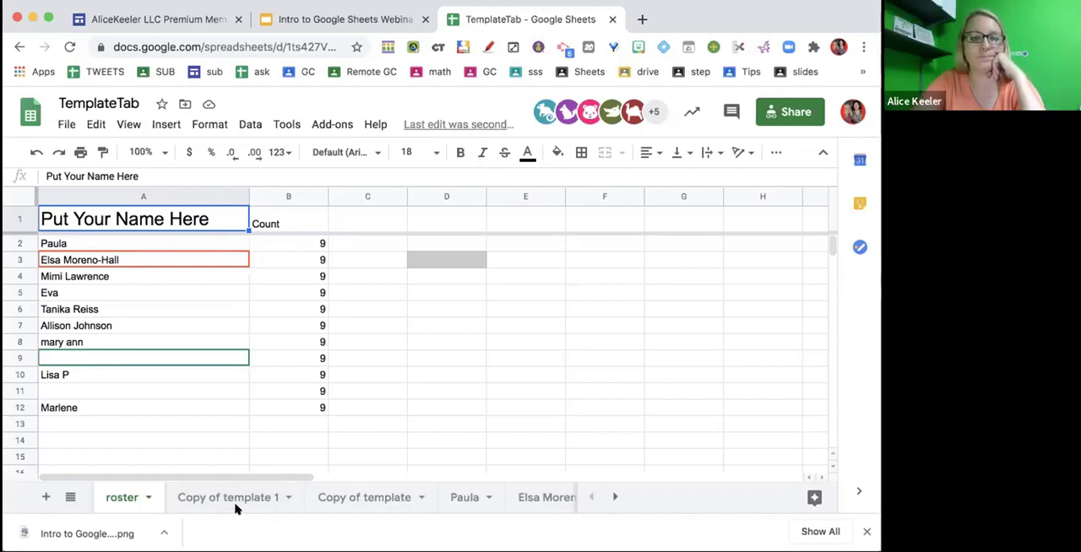
left_click(256, 499)
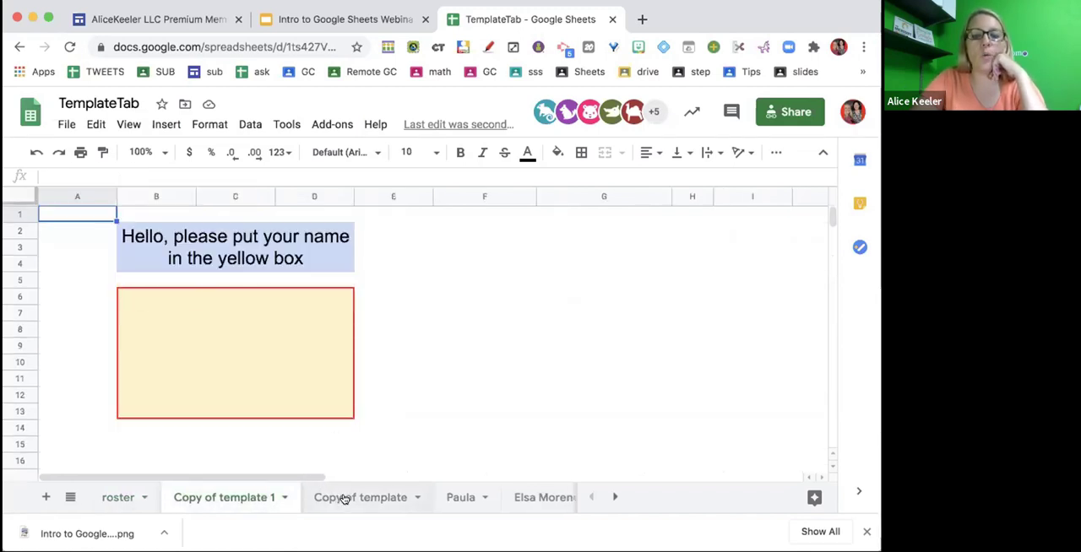
scroll(344, 500, "right", 10)
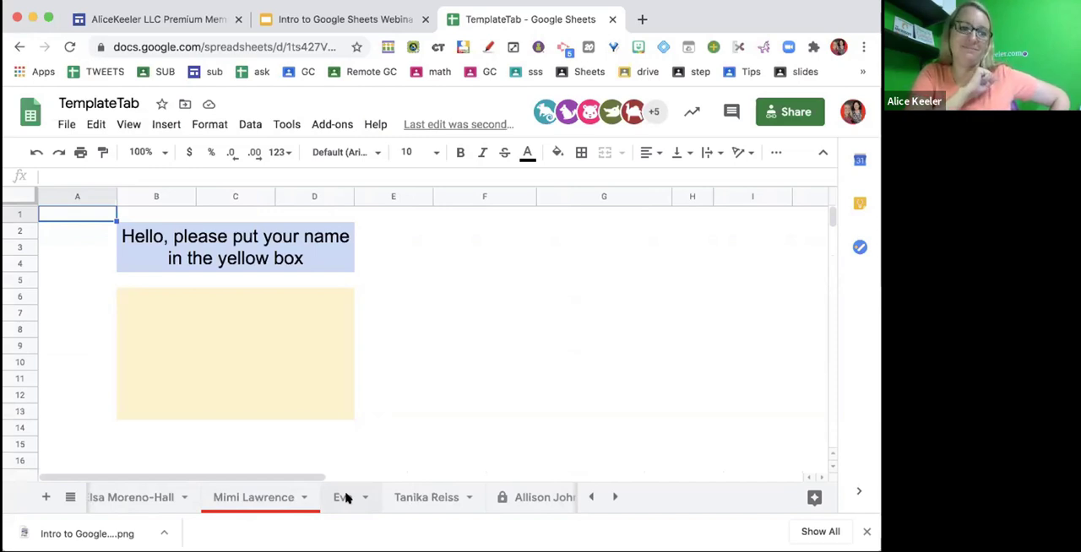
scroll(345, 497, "left", 5)
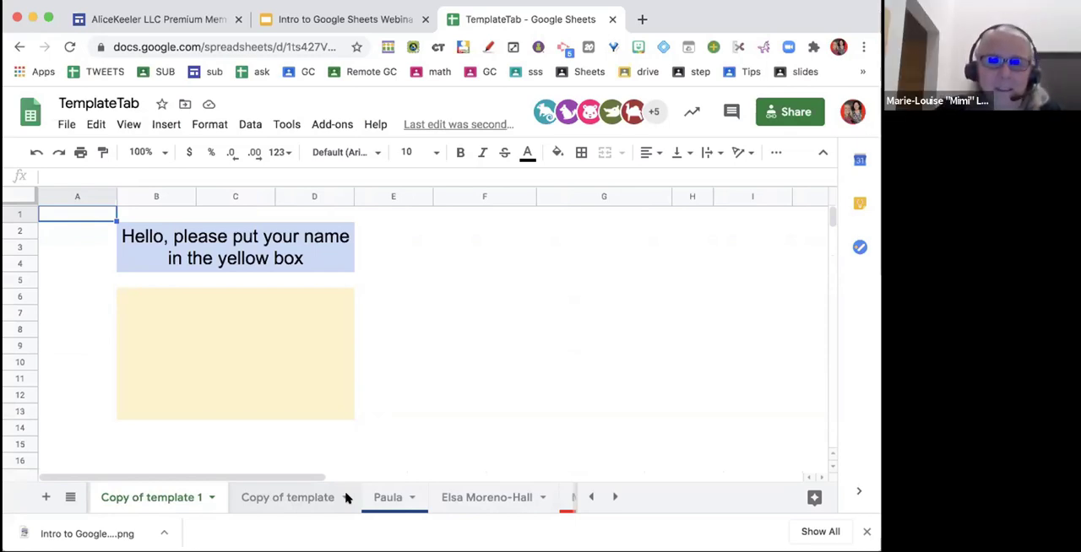
- View the tab color choices for the Copy of template sheet
left_click(338, 499)
left_click(342, 498)
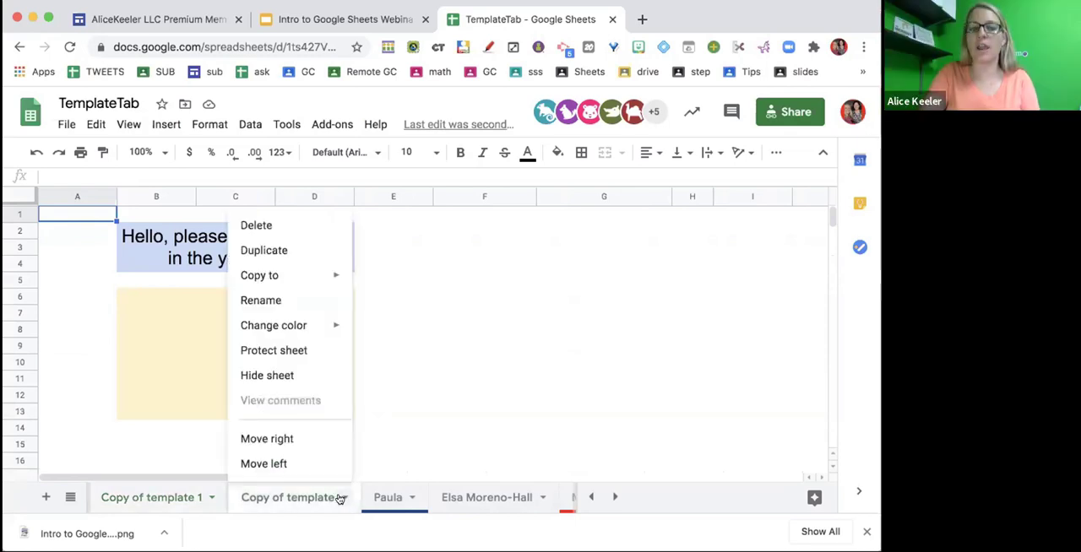
mouse_move(314, 337)
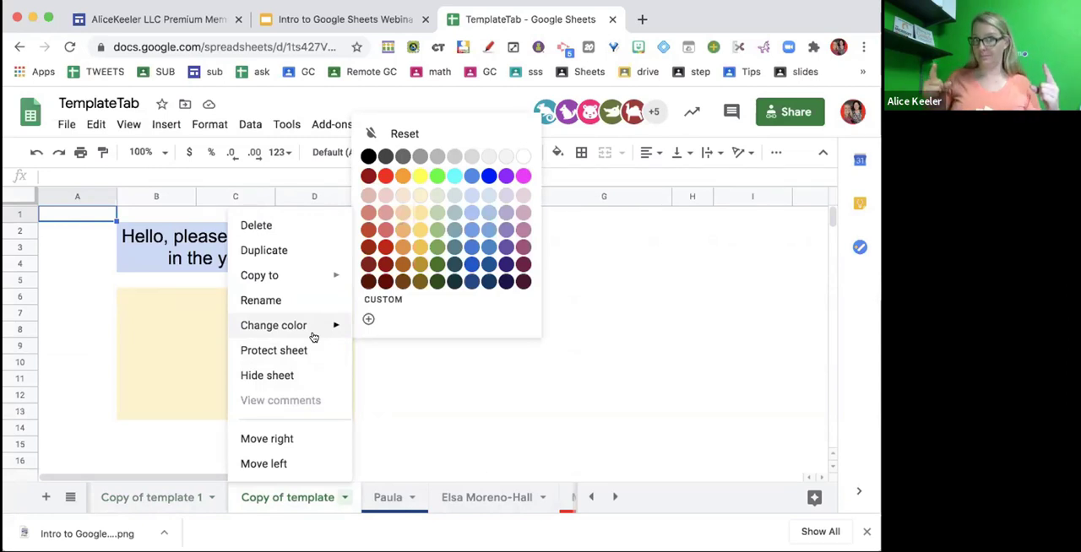
key("Escape")
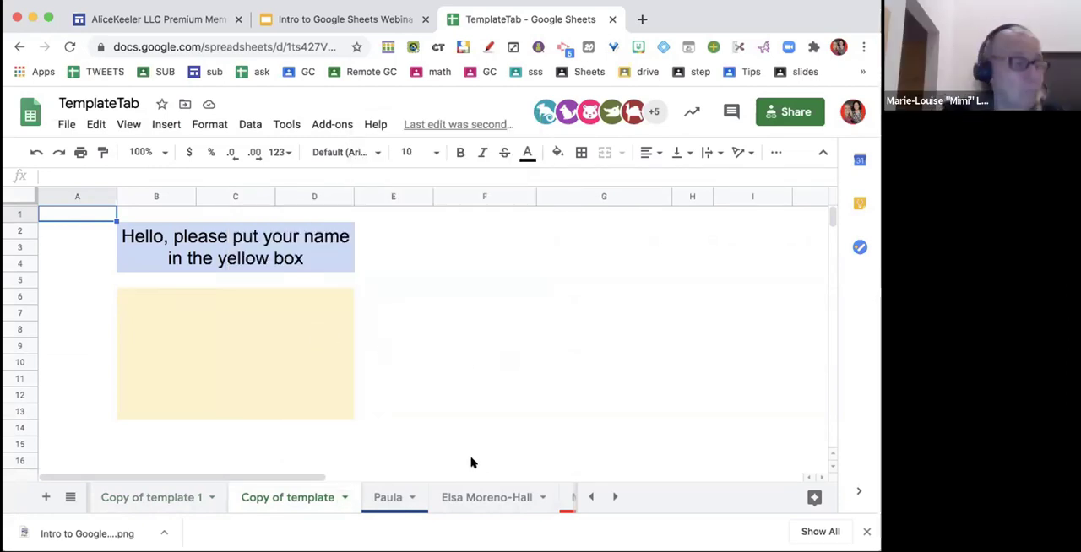
- Reset the tab color of the sheet for the roster name in row 2
left_click(411, 499)
mouse_move(461, 325)
key("Escape")
left_click(412, 499)
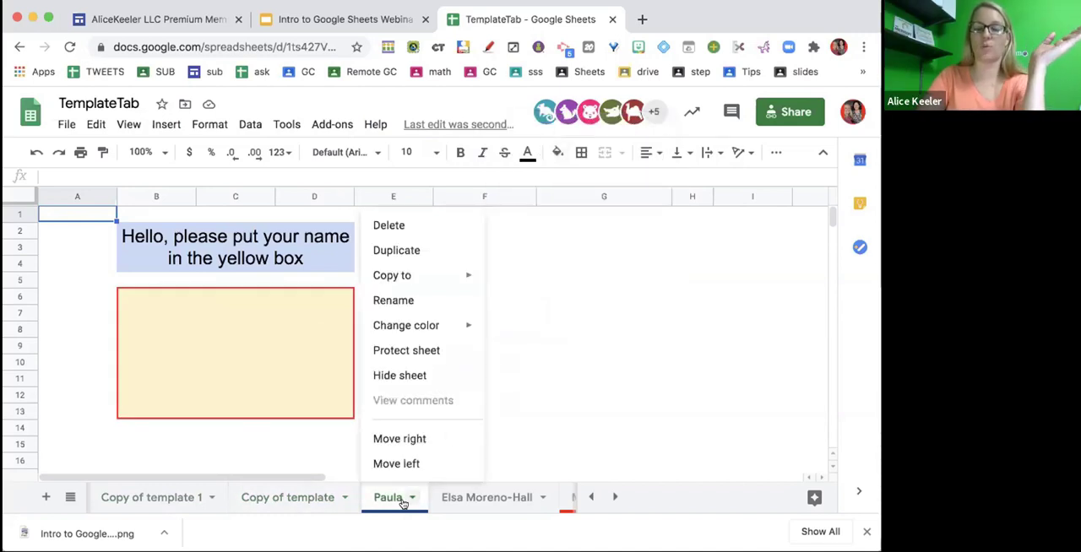
mouse_move(429, 324)
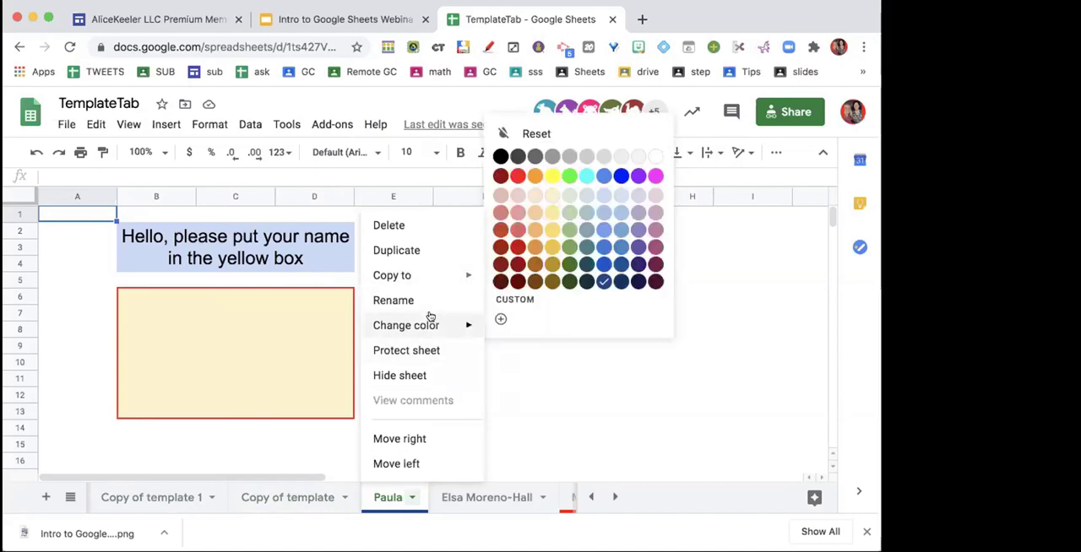
left_click(515, 134)
left_click(502, 340)
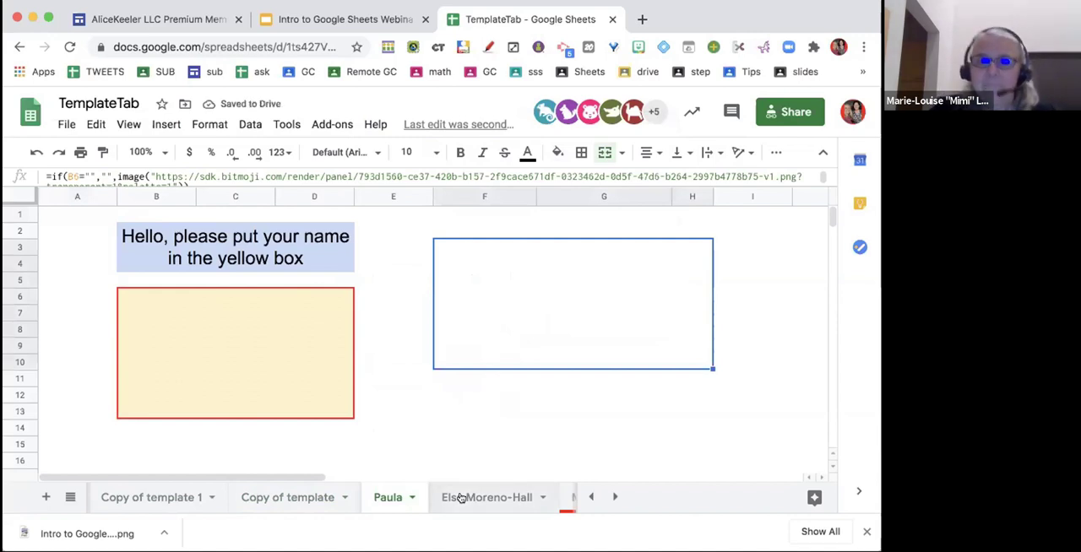
- Reset the tab color of the sheet for the roster name in row 4
scroll(461, 498, "right", 5)
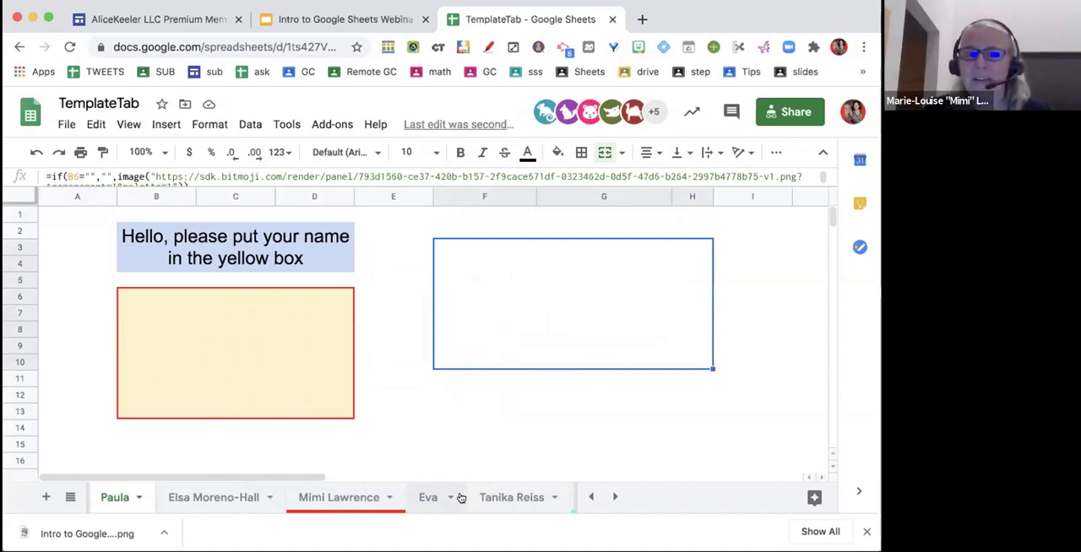
left_click(391, 498)
mouse_move(354, 317)
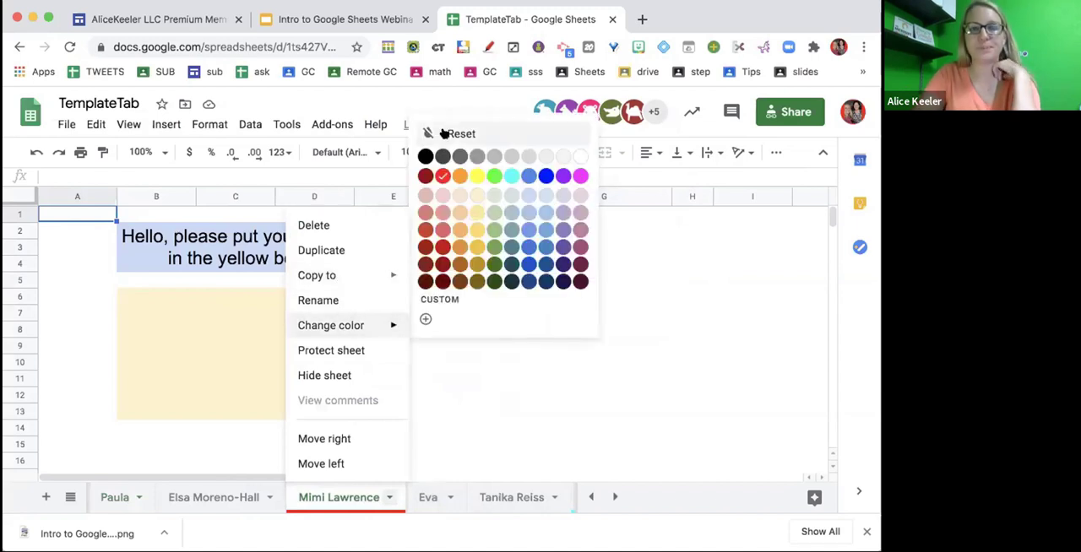
left_click(504, 136)
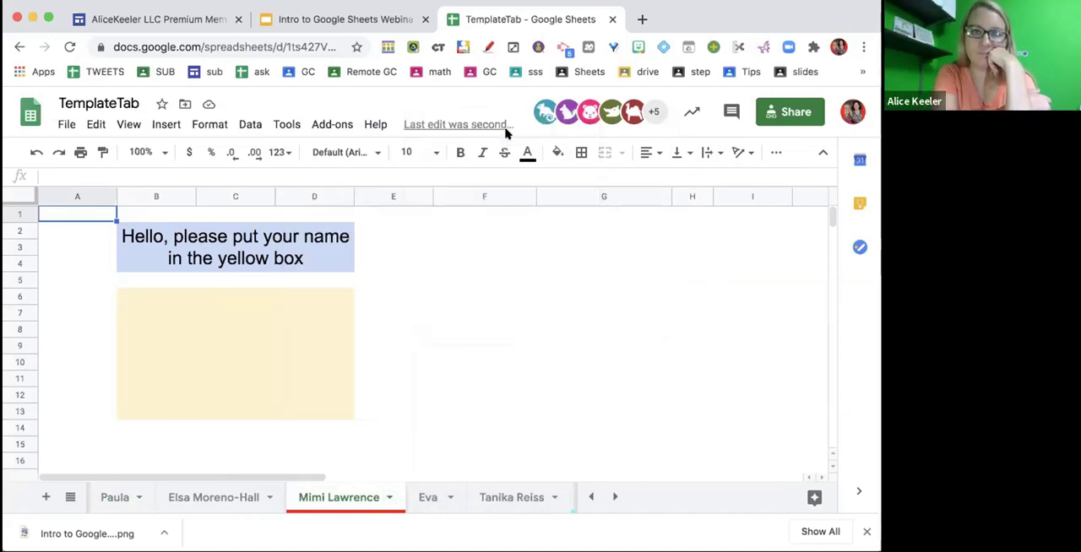
left_click(427, 295)
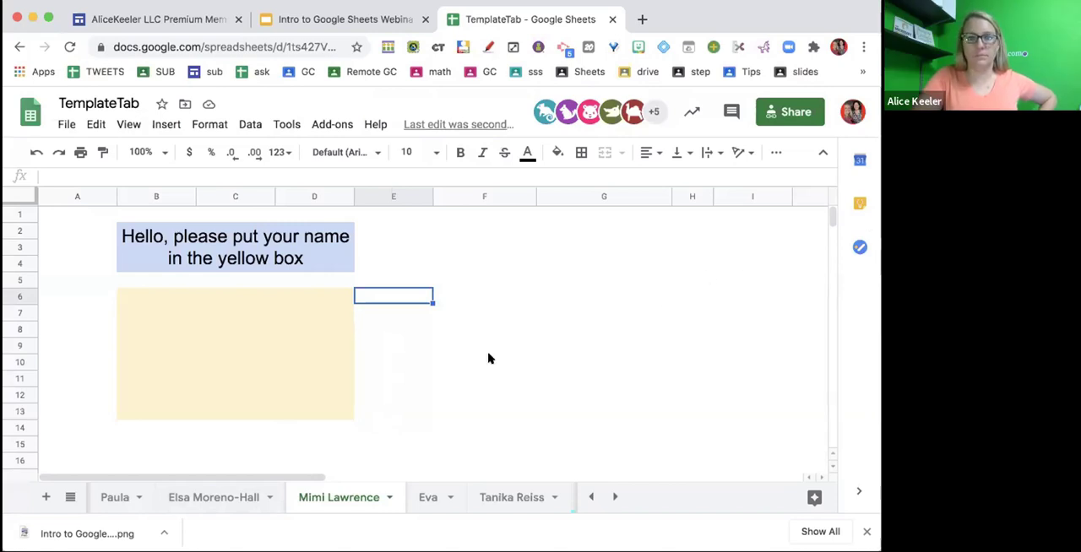
left_click(447, 260)
left_click(366, 278)
scroll(348, 494, "right", 5)
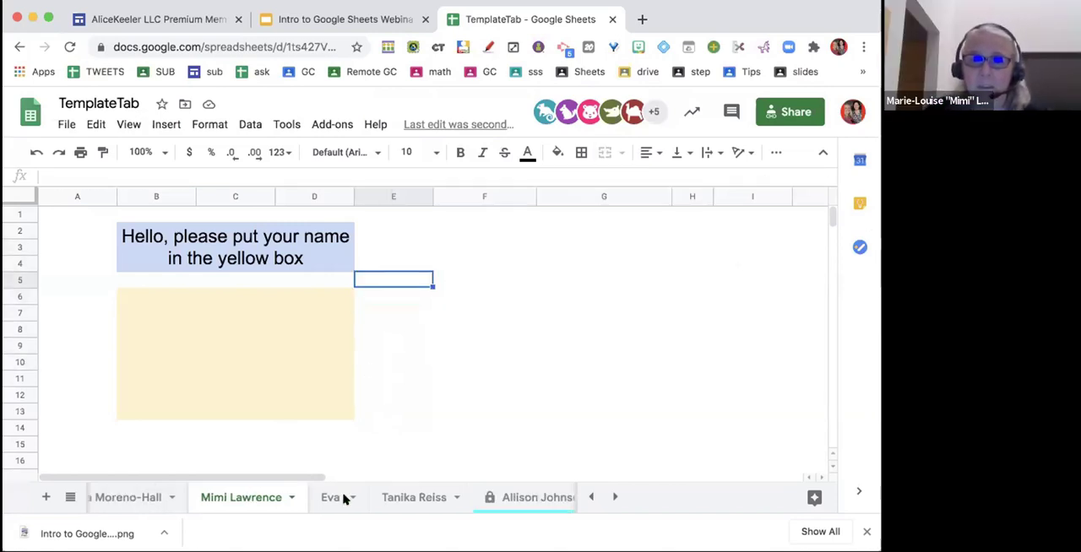
scroll(342, 497, "left", 5)
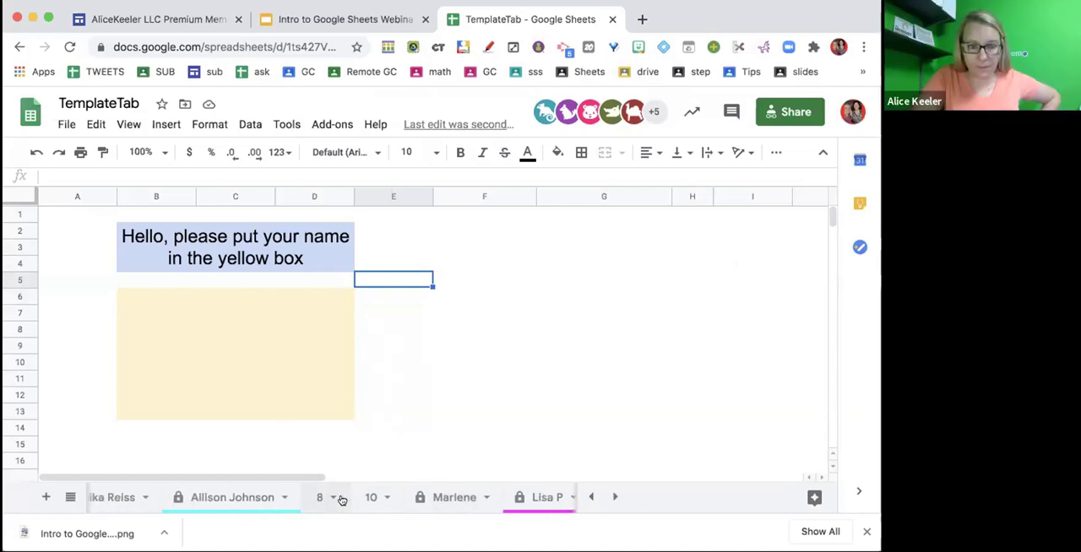
scroll(343, 498, "left", 8)
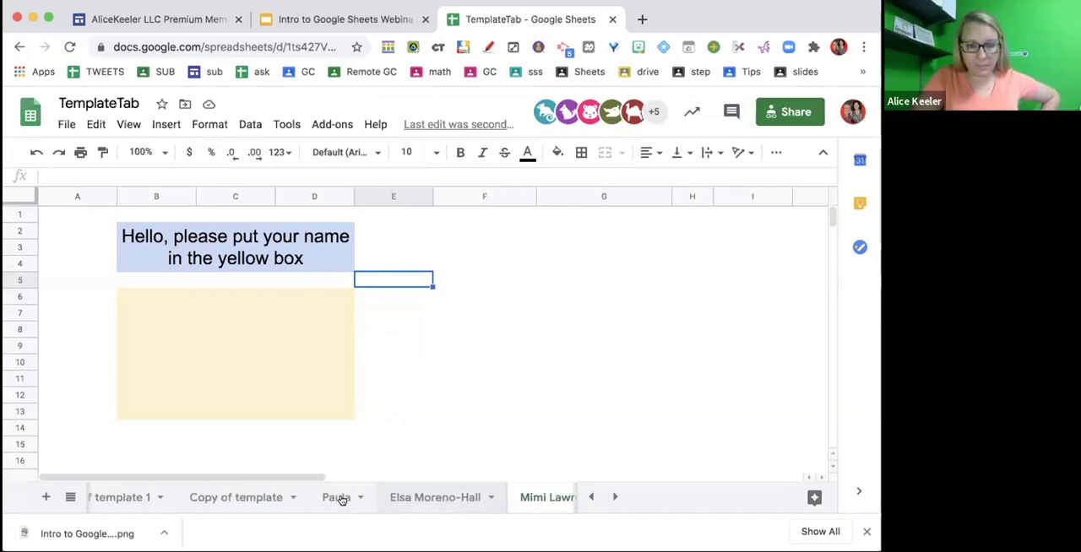
- Look through the participants' sheets to check which ones have a name entered in the yellow box
left_click(237, 492)
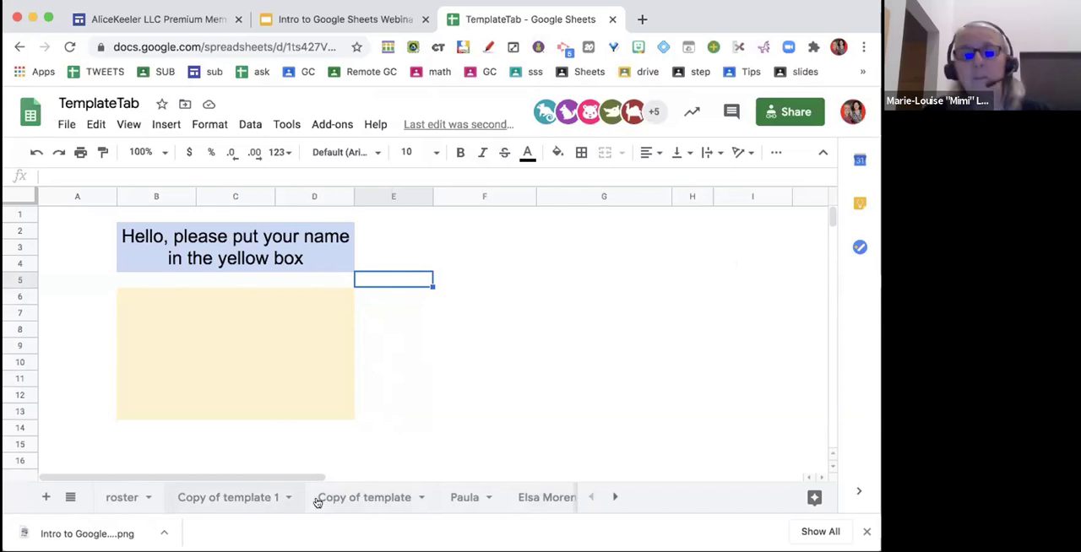
left_click(326, 499)
left_click(459, 497)
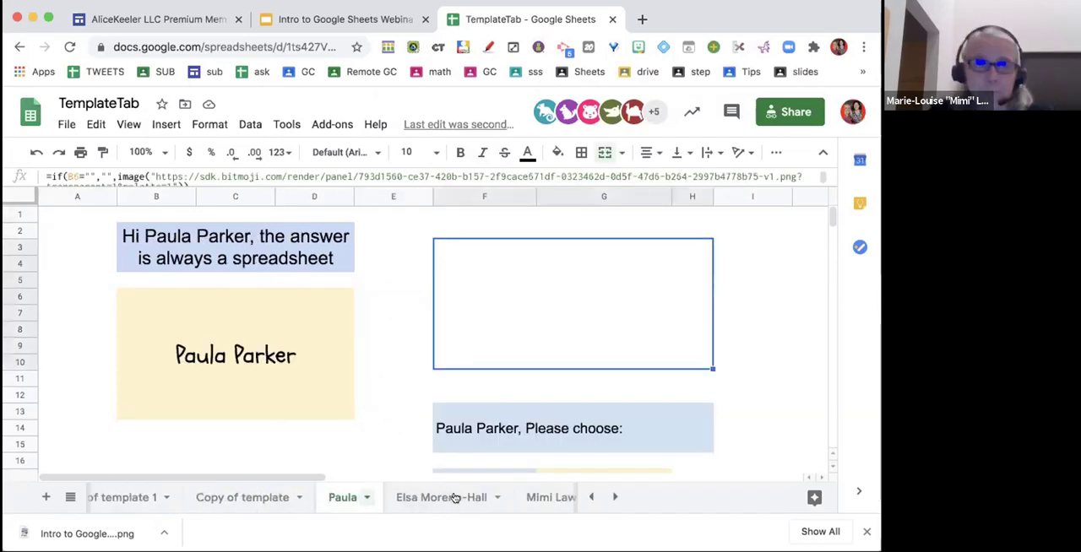
left_click(437, 502)
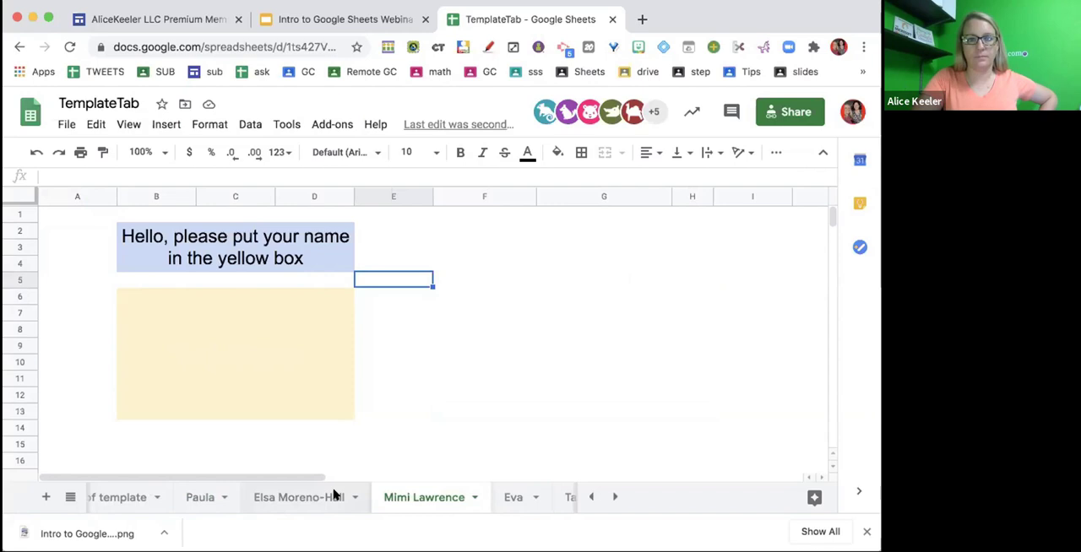
left_click(334, 495)
left_click(424, 498)
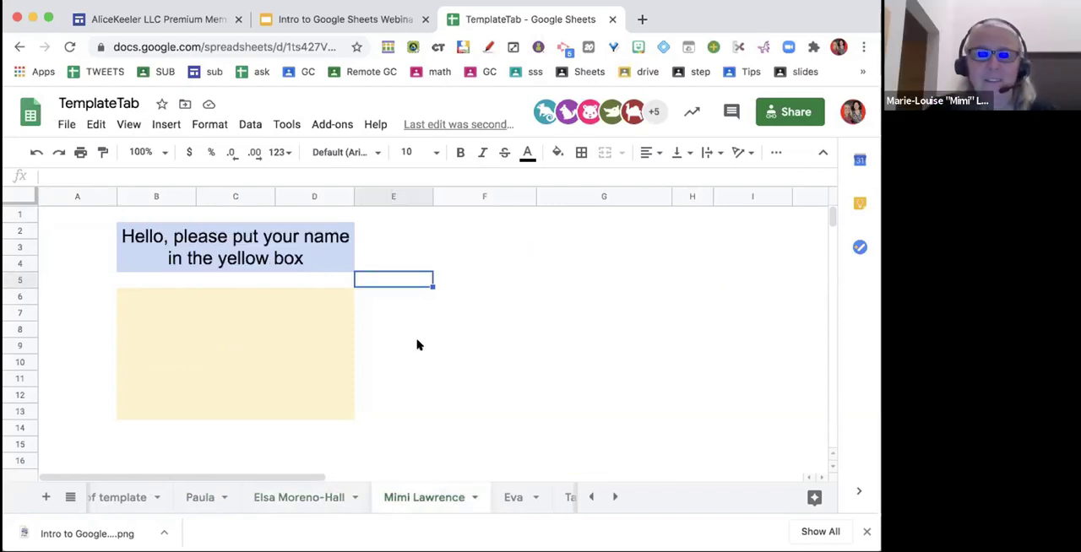
left_click(327, 500)
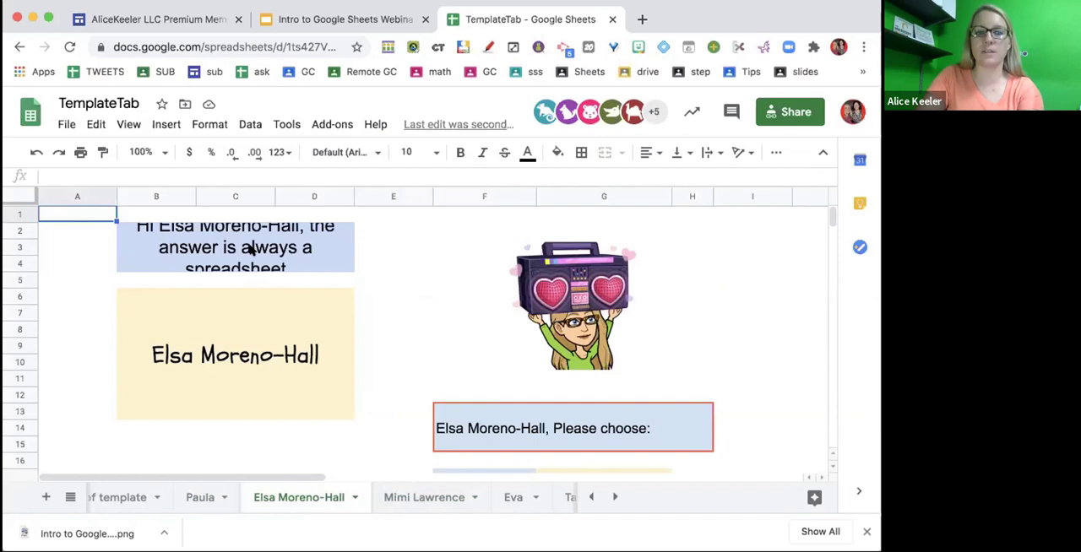
left_click(244, 340)
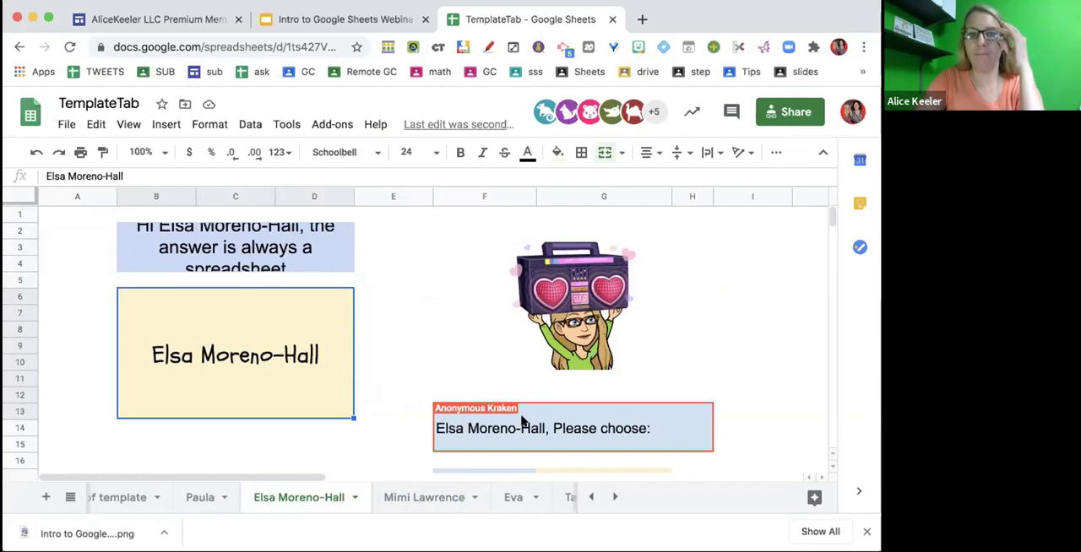
left_click(438, 496)
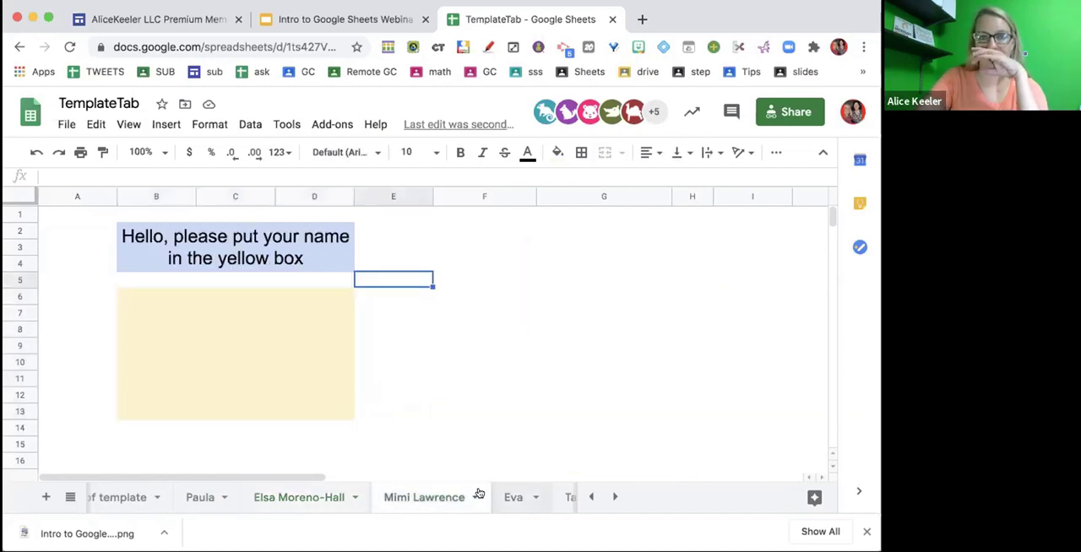
left_click(518, 497)
scroll(350, 494, "left", 3)
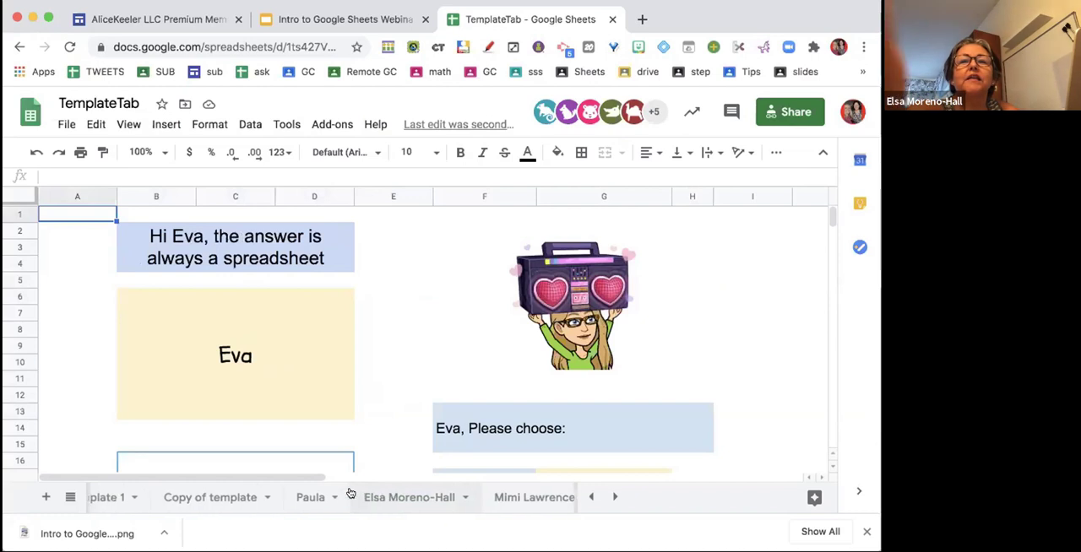
- On the Copy of template sheet, enter the presenter's first name in the yellow name box
left_click(249, 499)
left_click(306, 384)
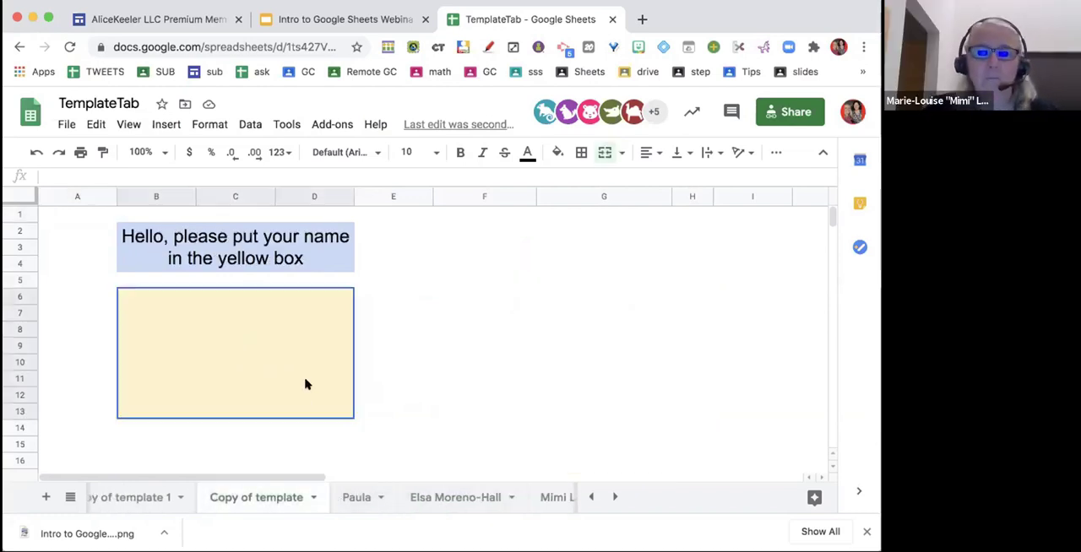
type("alice")
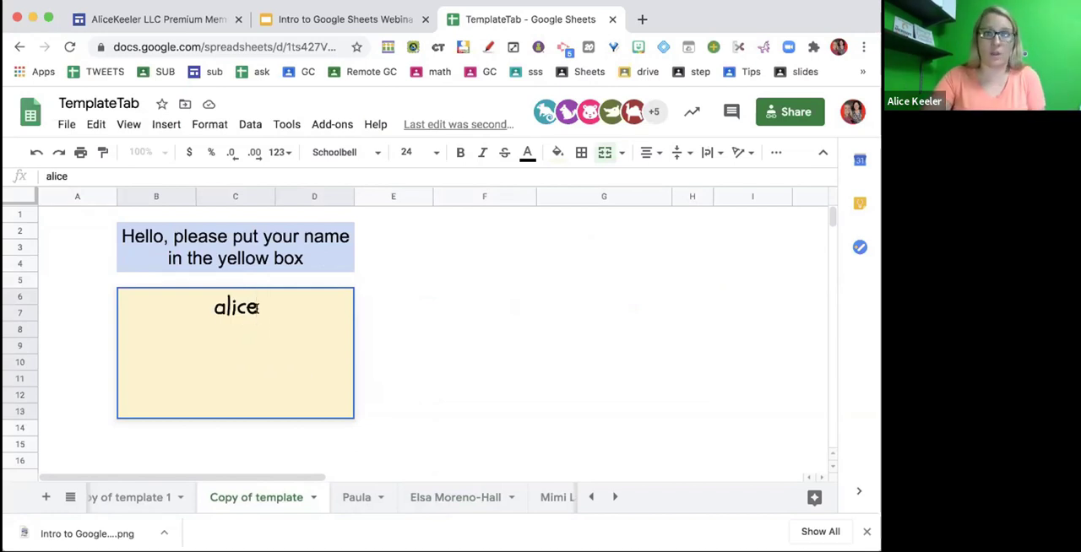
key("Return")
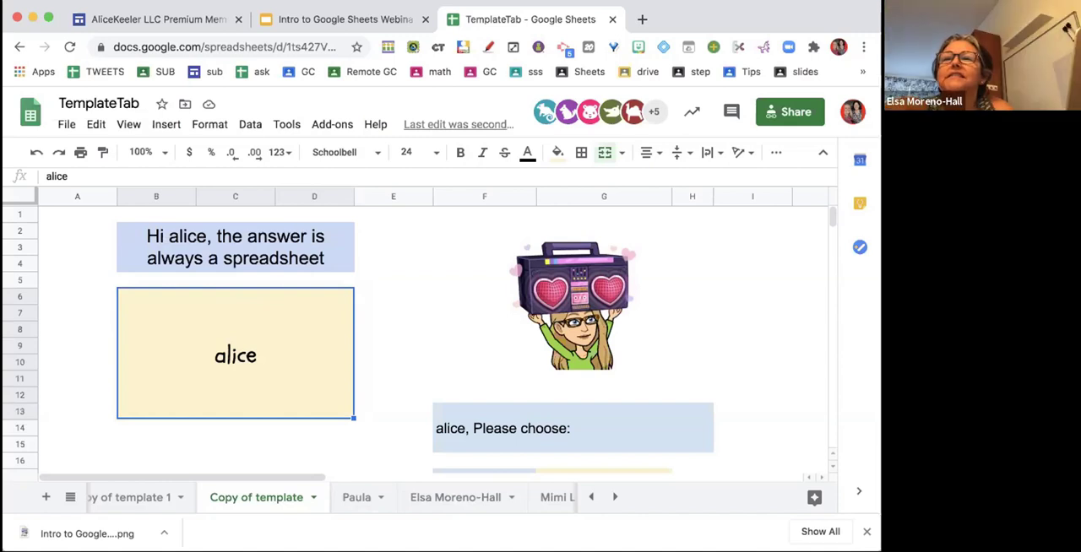
- Examine the "Please choose" formula and the answer cells G18:G20 on the Copy of template sheet
left_click(459, 434)
scroll(459, 435, "down", 4)
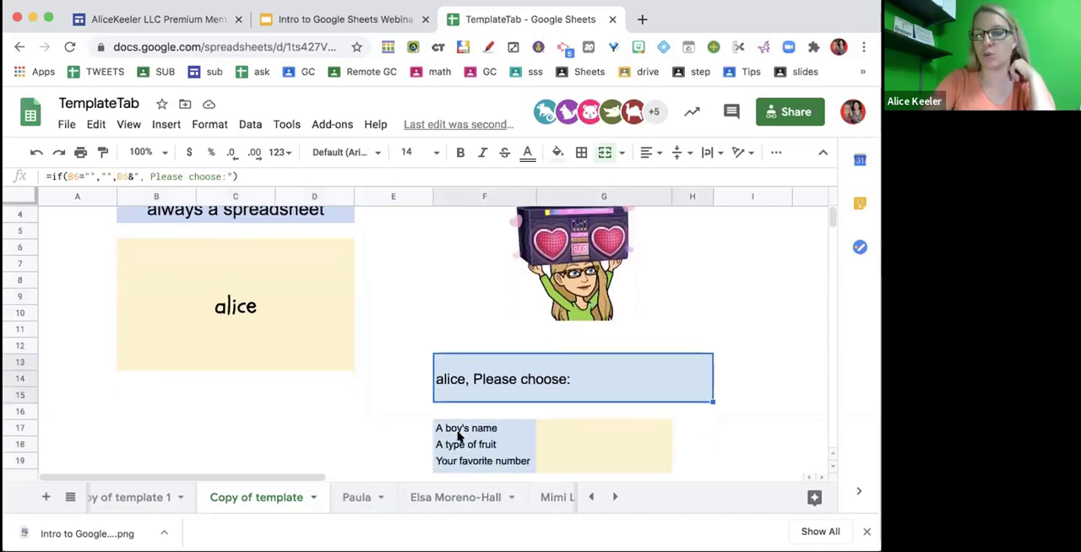
left_click_drag(584, 359, 588, 394)
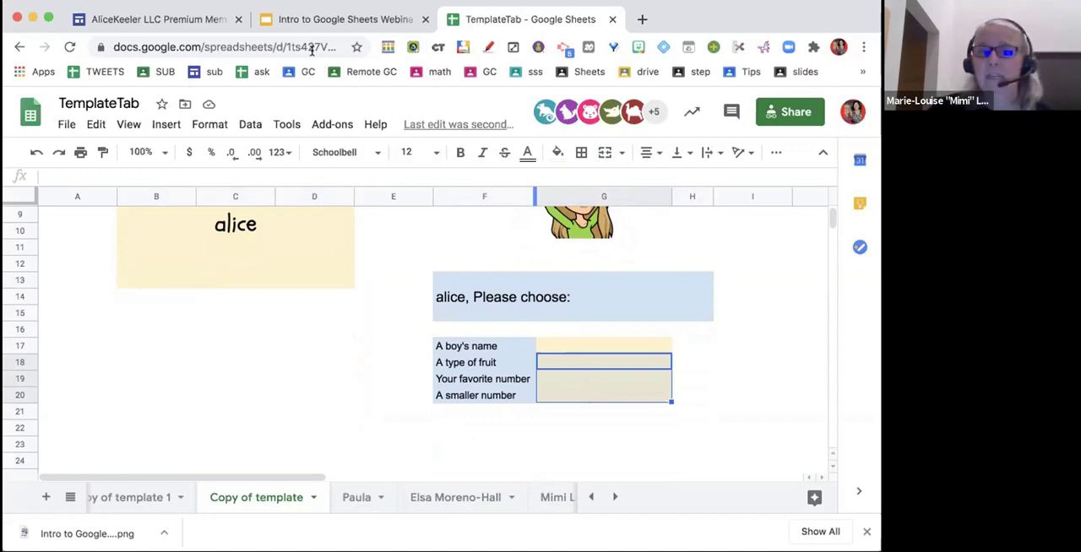
- Open the third participant's sheet and review its personalized greeting and the table of choices below it
left_click(467, 494)
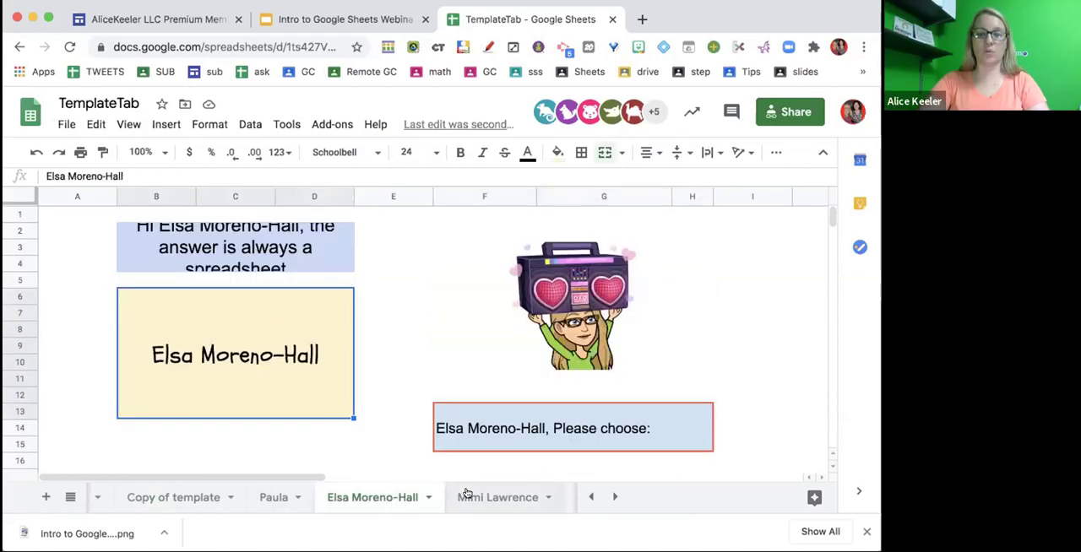
left_click(467, 494)
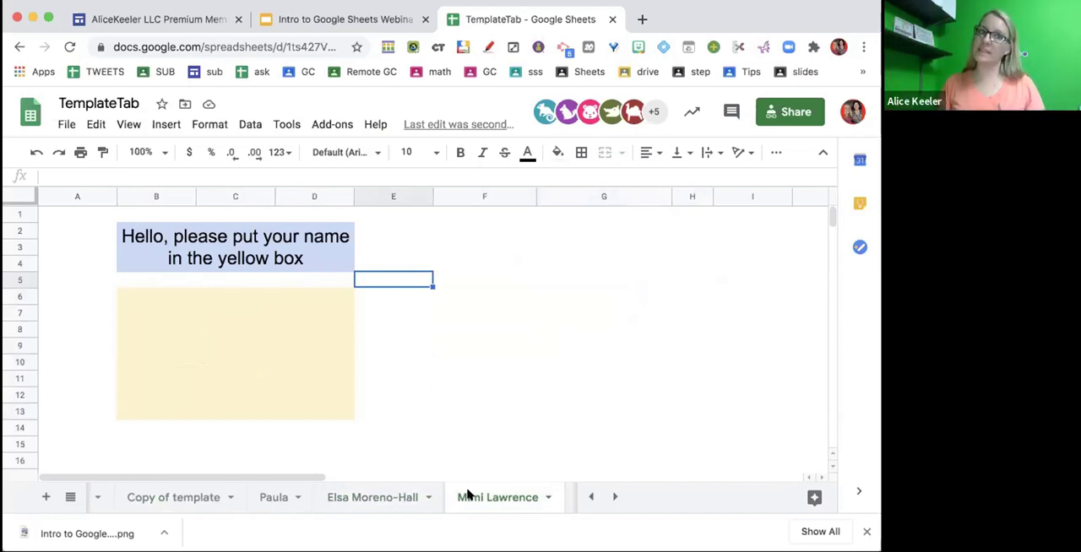
left_click(283, 48)
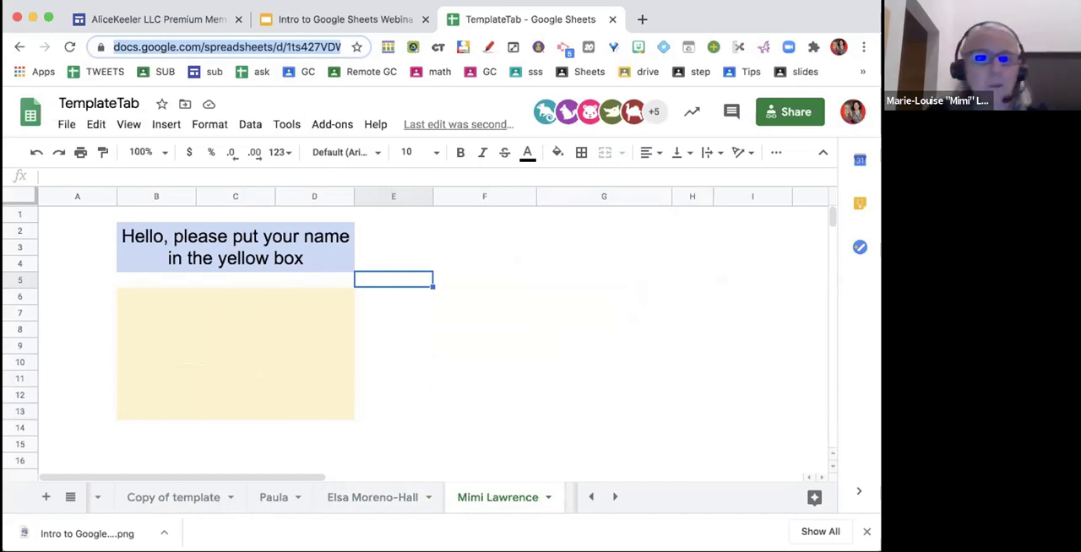
left_click(512, 380)
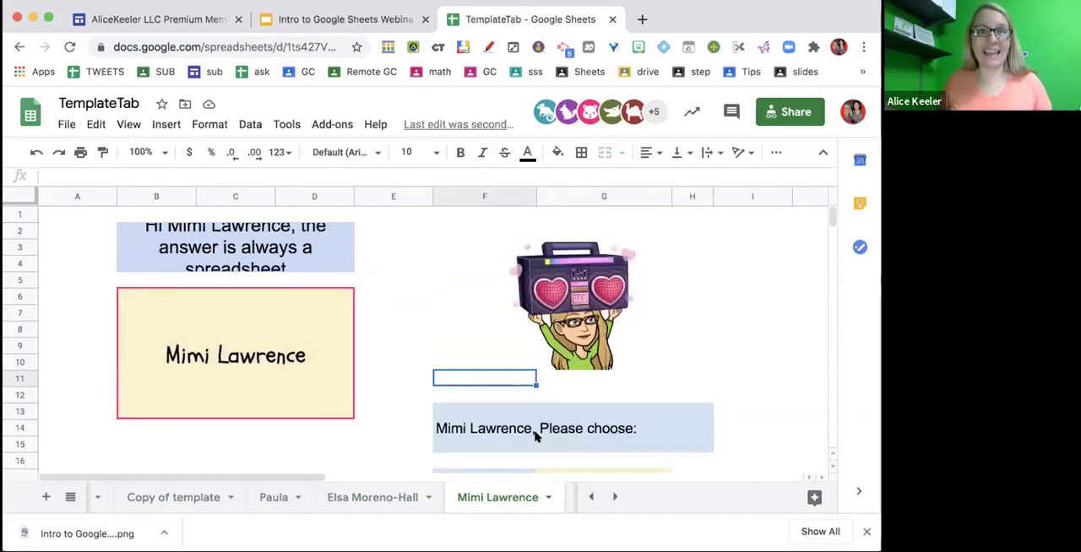
scroll(535, 436, "down", 1)
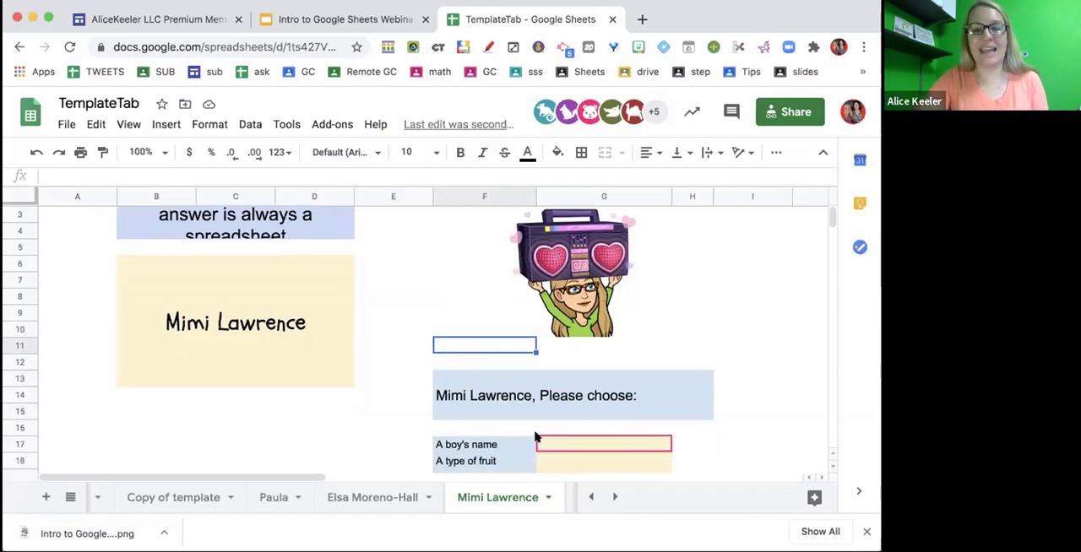
scroll(535, 436, "down", 3)
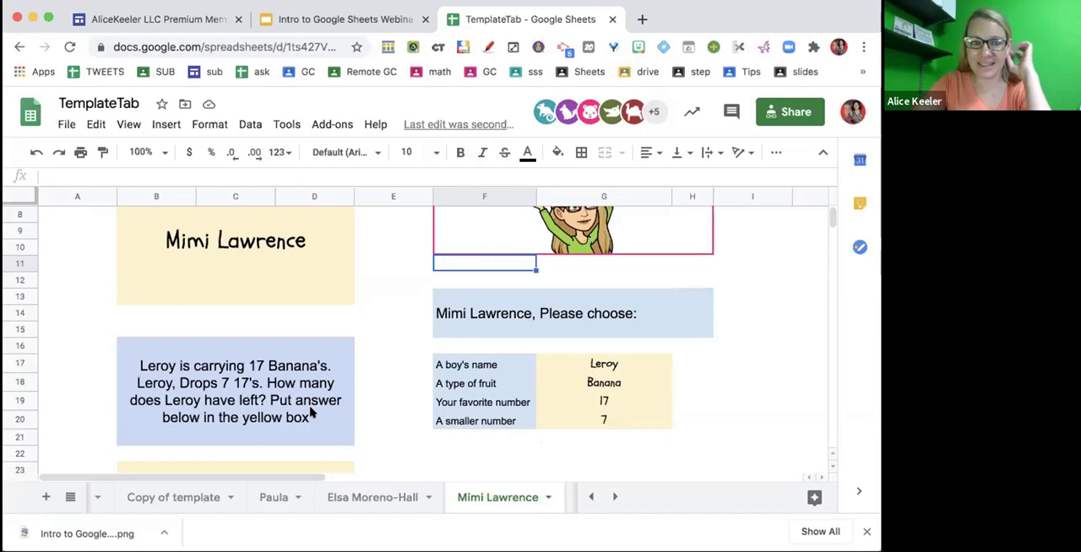
- Examine the word problem formula in merged cell B16 and compare its references with the type of fruit in G18
left_click(180, 448)
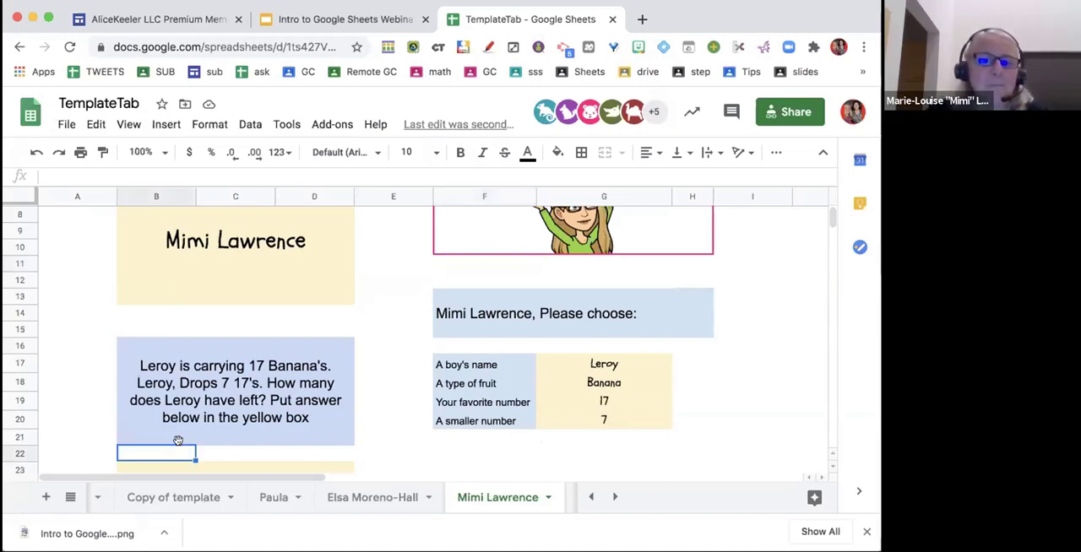
double_click(284, 388)
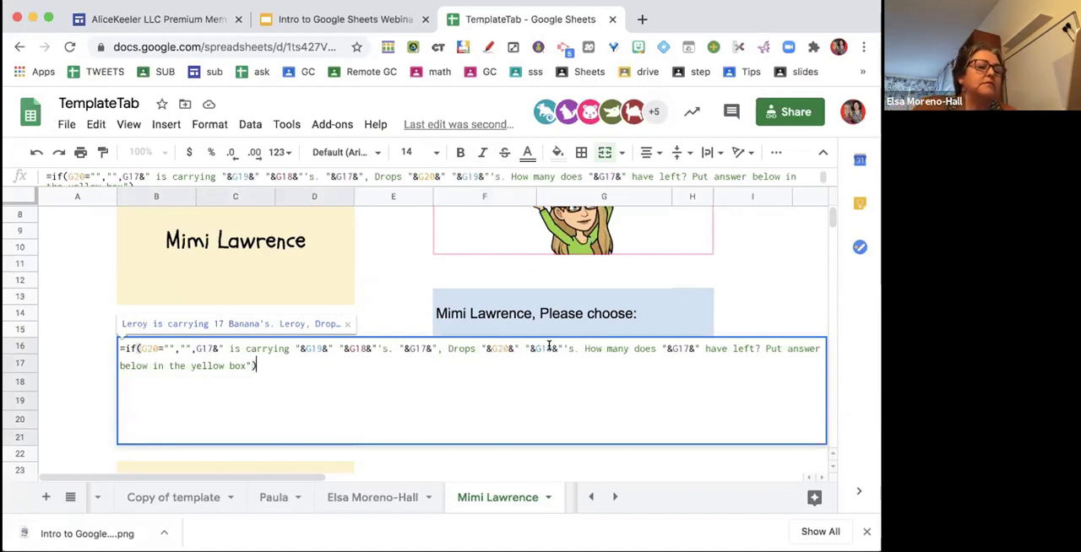
left_click(519, 458)
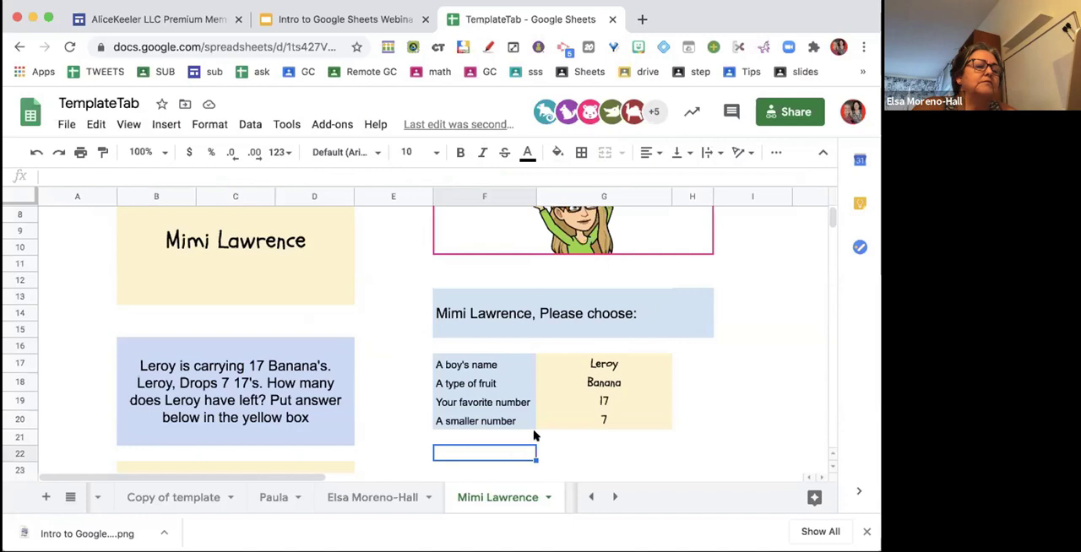
left_click(589, 381)
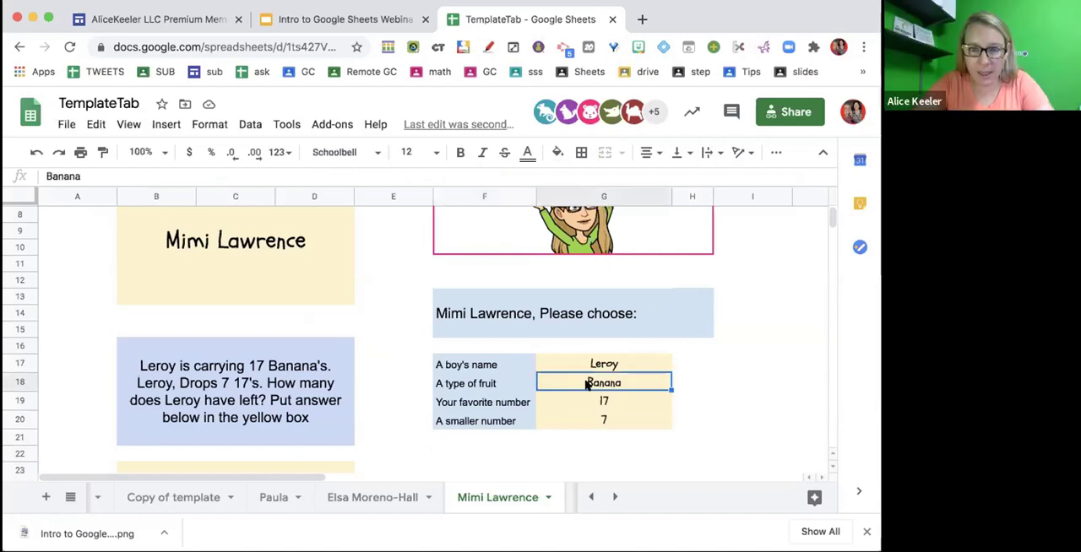
double_click(245, 385)
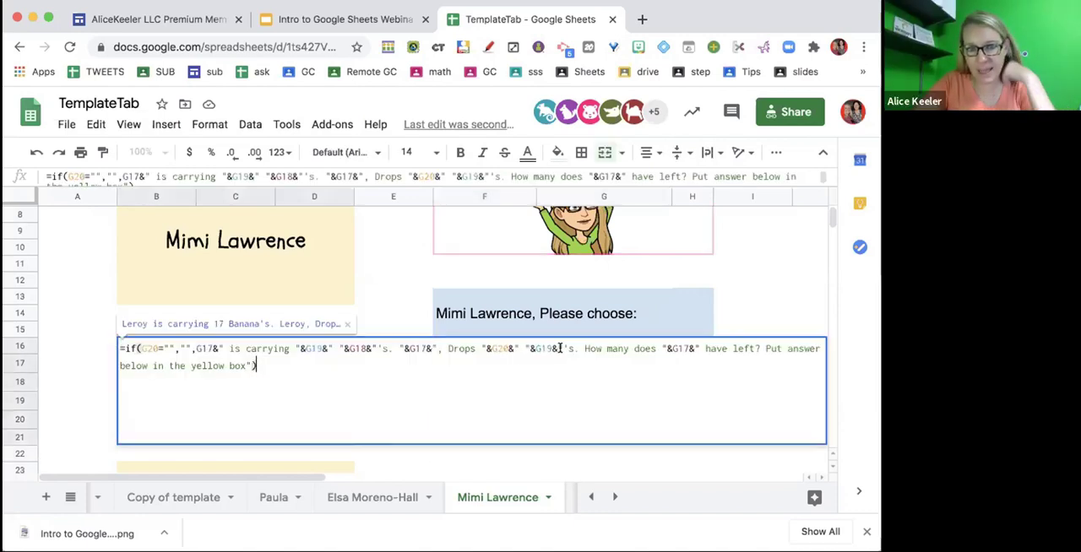
left_click(555, 456)
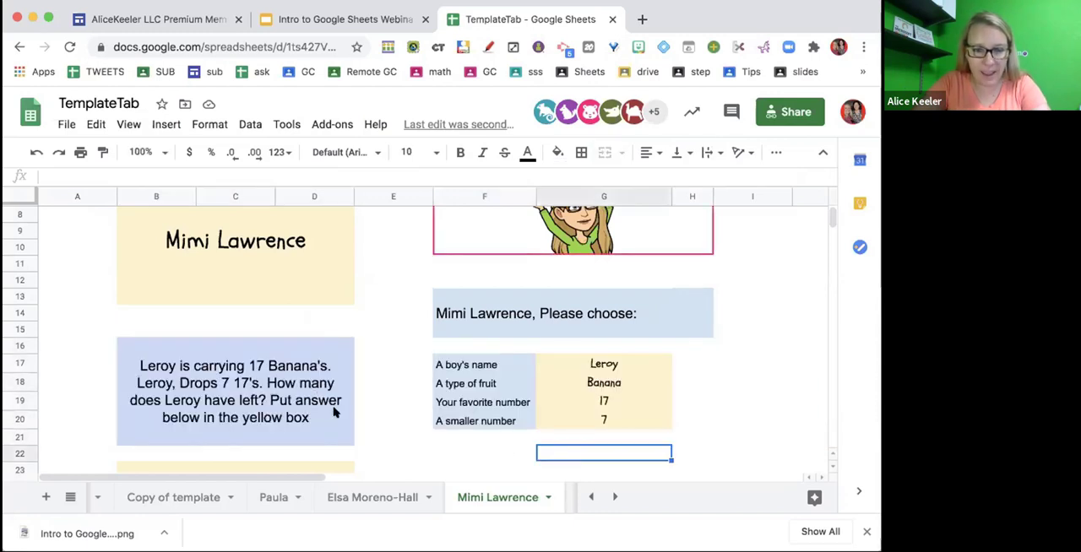
- In the word problem formula, change the G19 reference in the "Drops" part to G18 so it uses the type of fruit
left_click(588, 385)
left_click(312, 383)
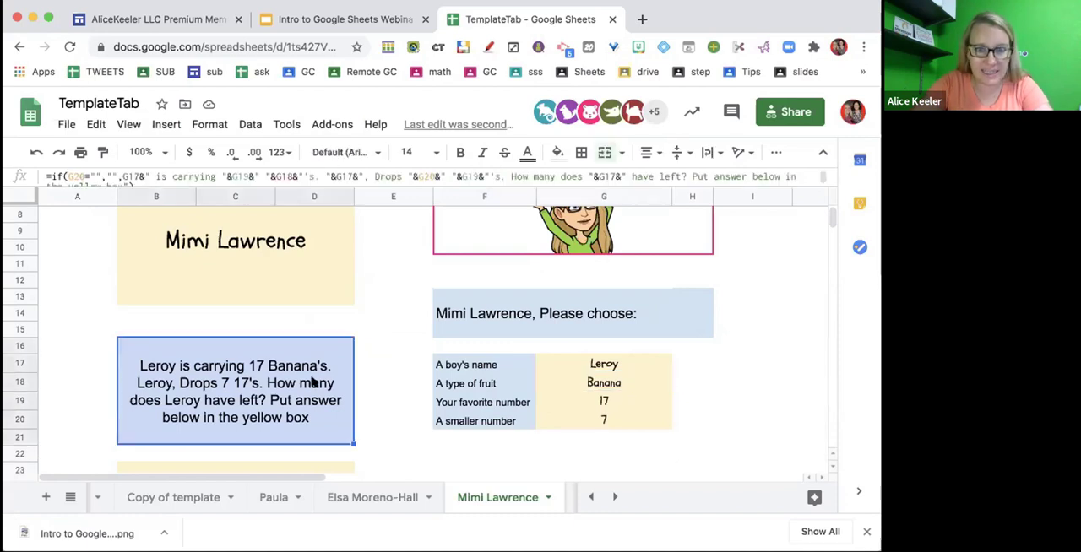
double_click(312, 383)
left_click(547, 348)
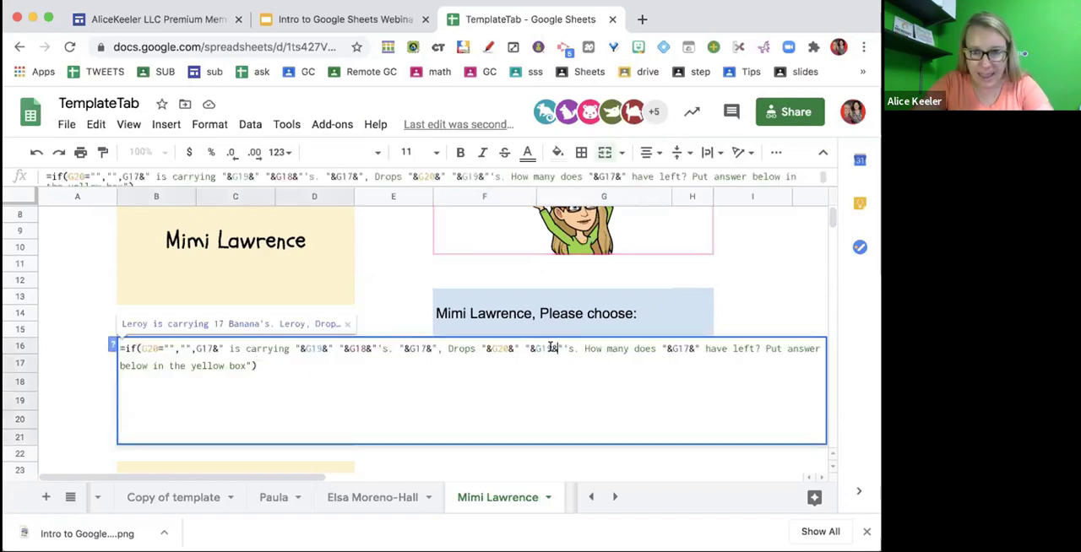
key("BackSpace")
type("8")
key("Return")
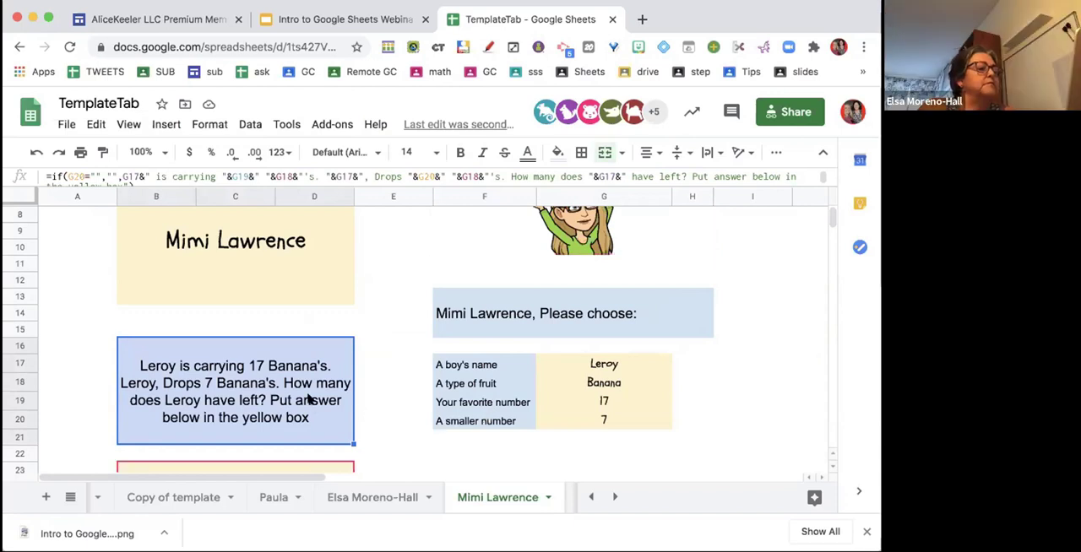
- Review the word problem's answer box and the favorite number cell, and switch to the Intro to Google Sheets presentation
scroll(309, 399, "down", 3)
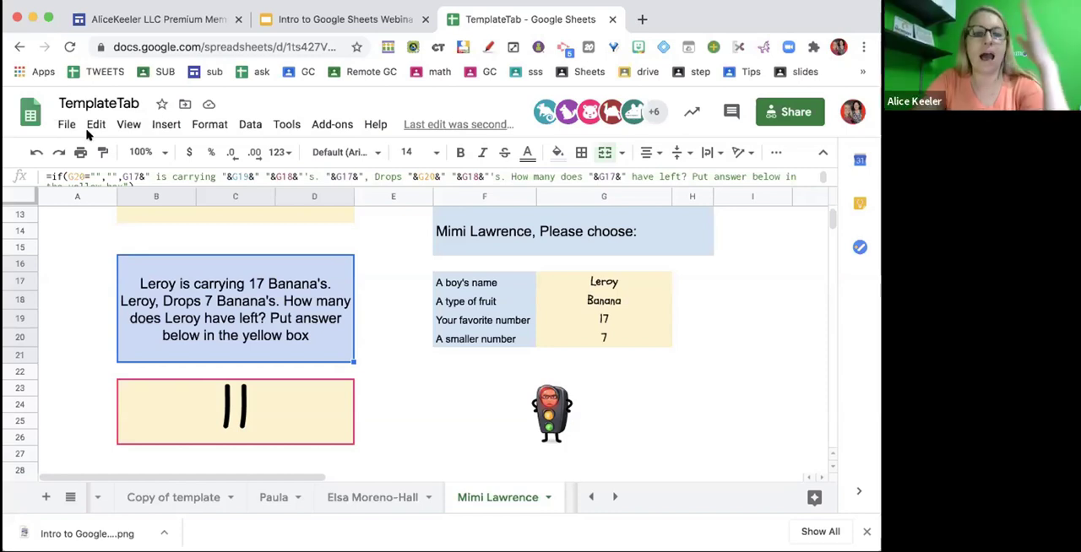
left_click(408, 356)
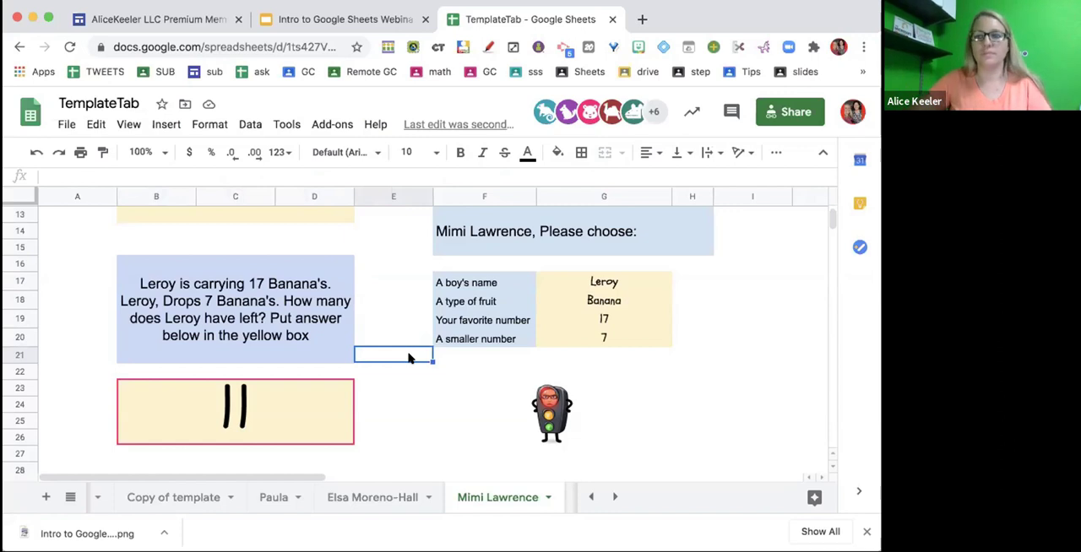
left_click(597, 319)
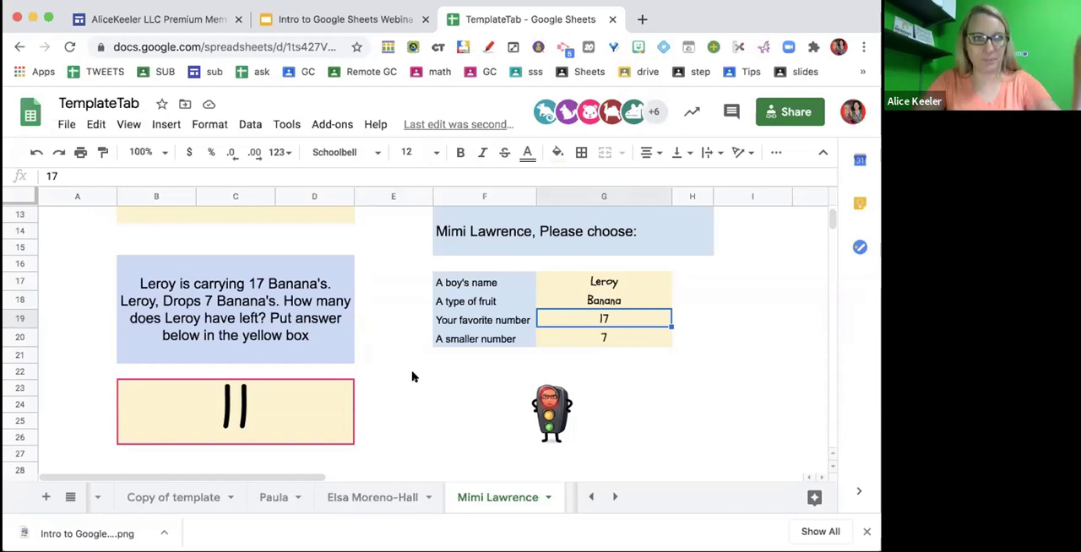
left_click(335, 15)
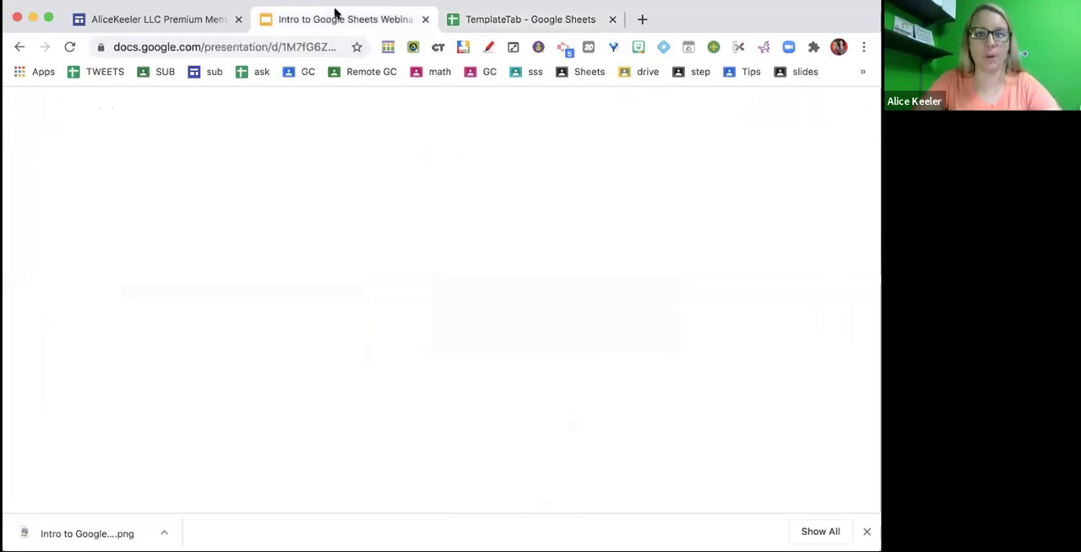
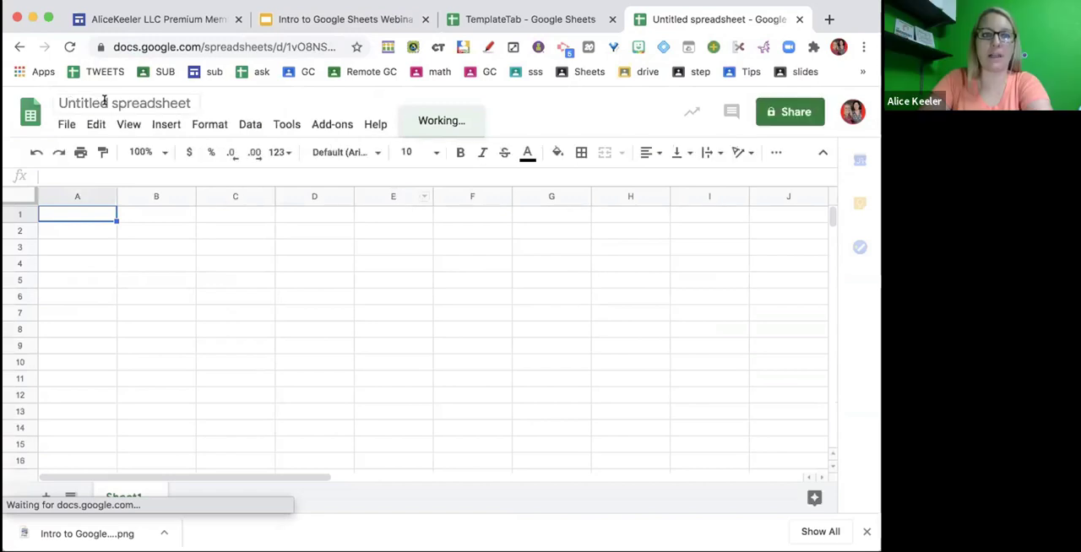
- Rename the untitled spreadsheet with the presenter's first name followed by "demo sheet"
left_click(122, 101)
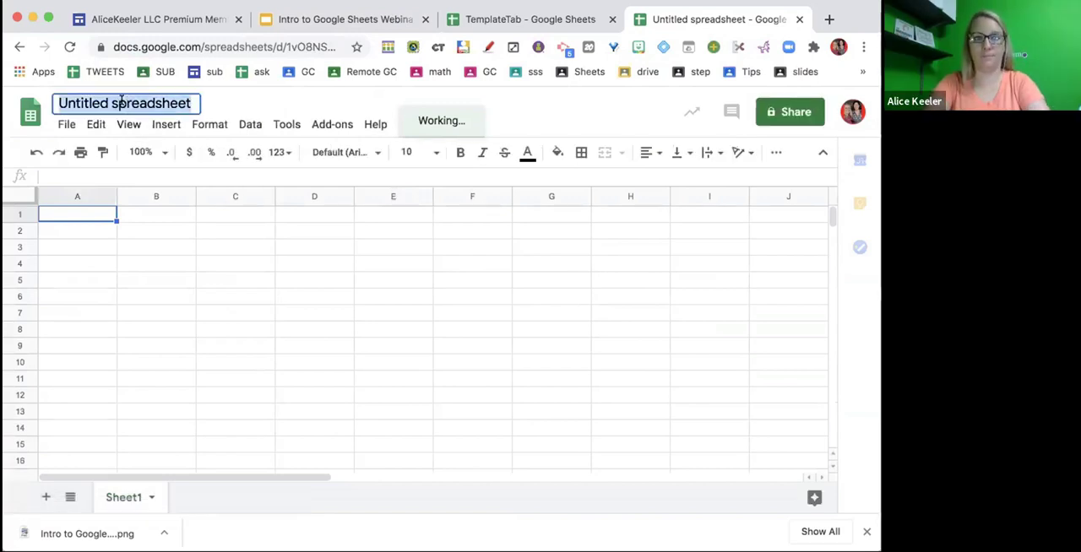
type("alice ")
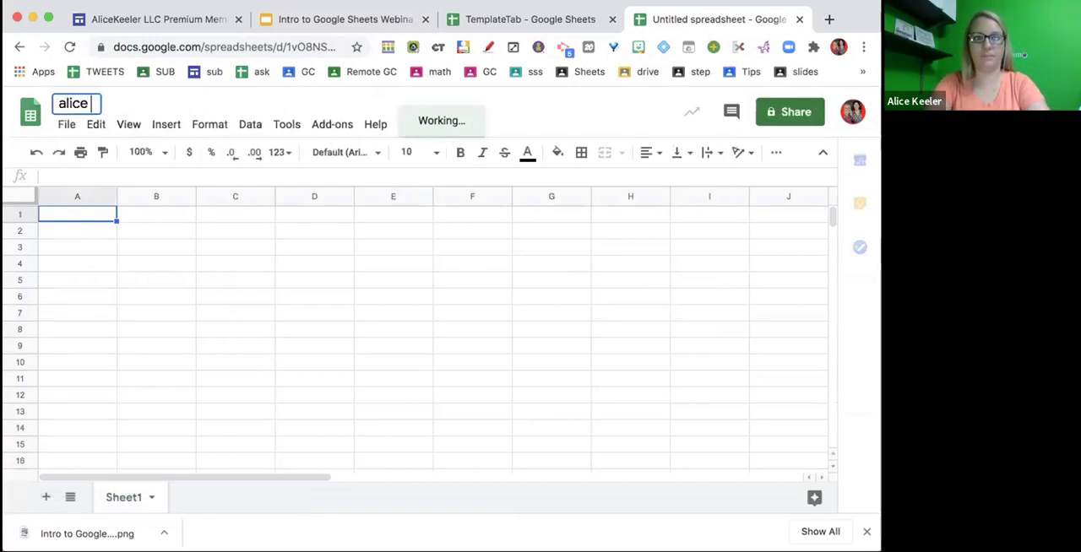
type("demo sheet")
key("Return")
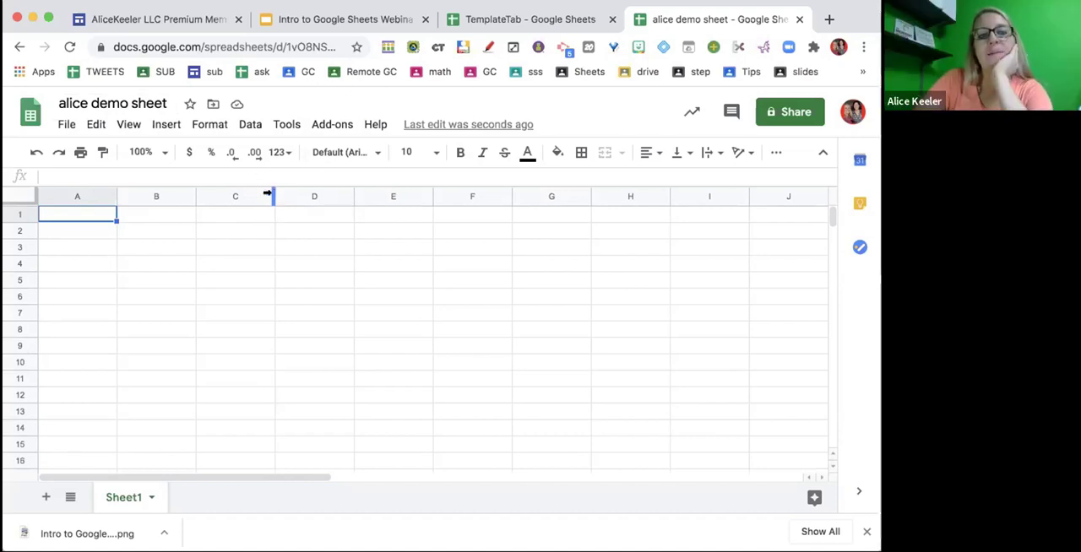
- Widen column C to about two and a half times its width, and resize rows by enlarging and refitting row 3 and making row 2 much taller
left_click_drag(272, 194, 389, 197)
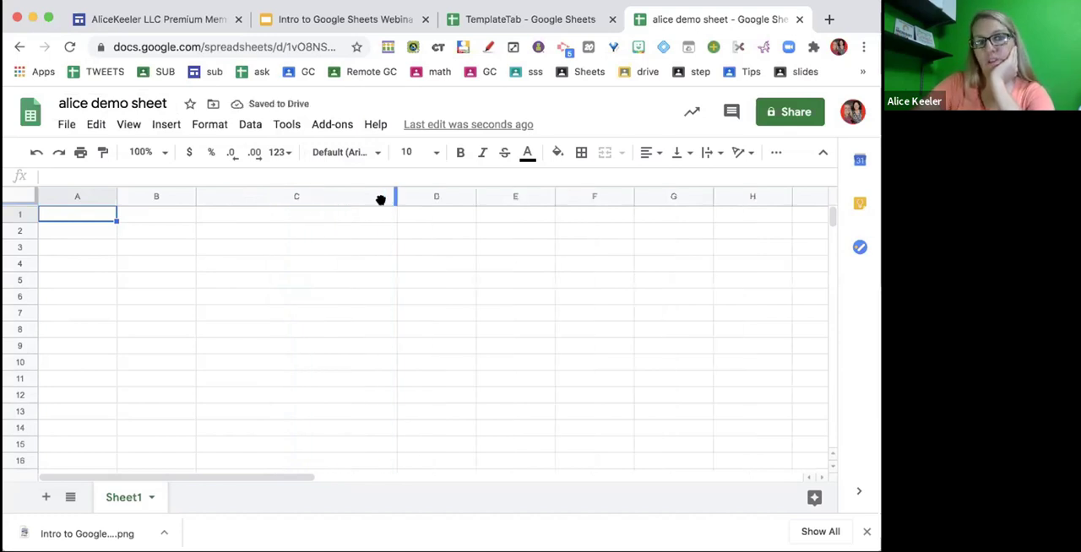
left_click_drag(26, 251, 26, 368)
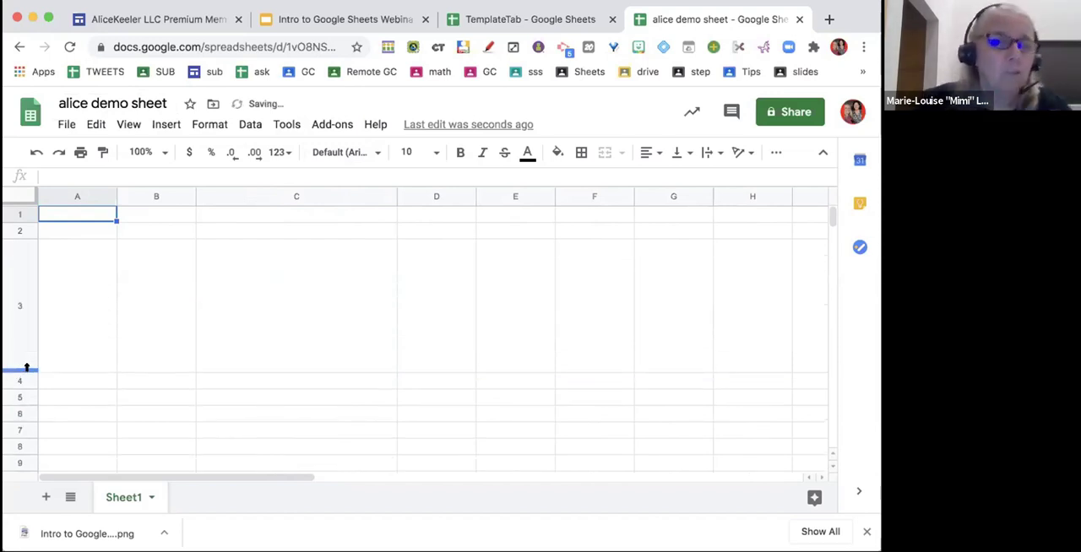
double_click(27, 368)
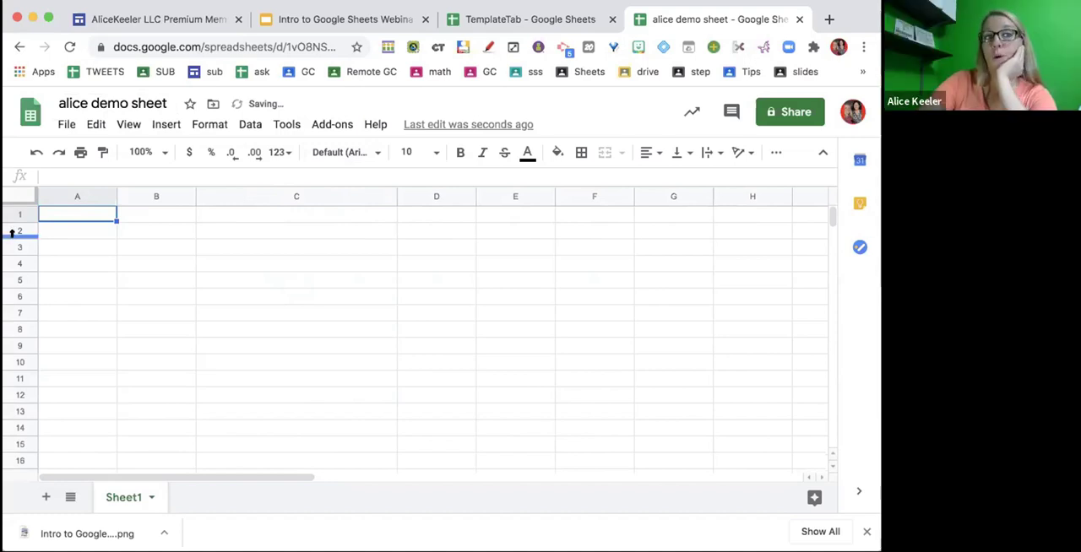
left_click_drag(17, 237, 20, 373)
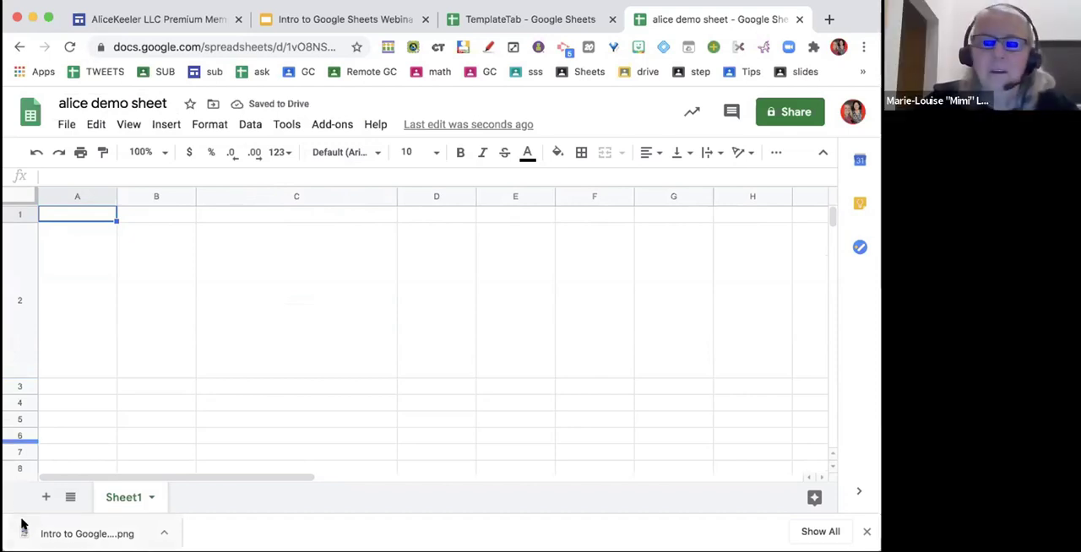
- Enter "cat" in cell D1
left_click(410, 217)
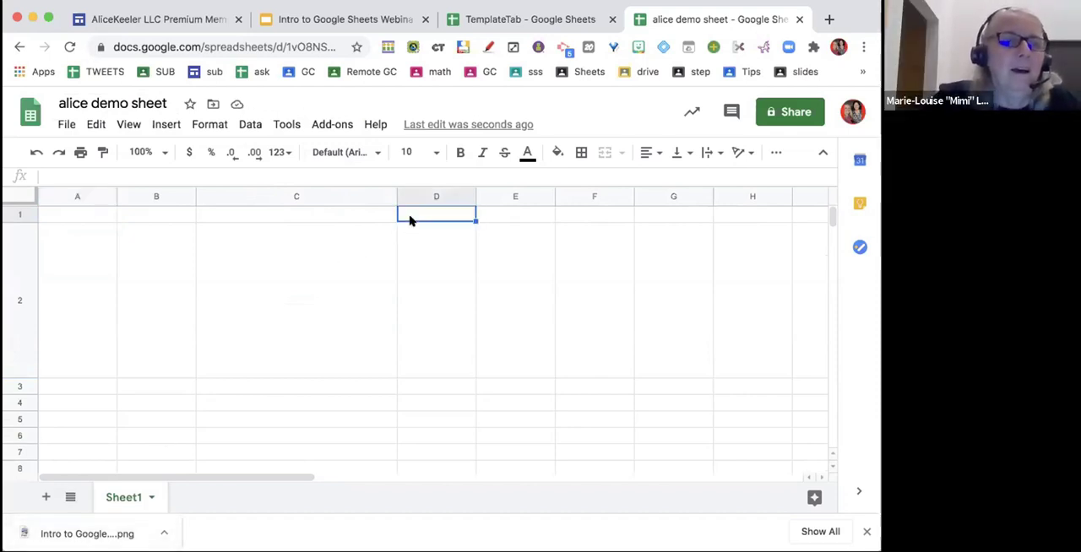
type("cat")
key("Return")
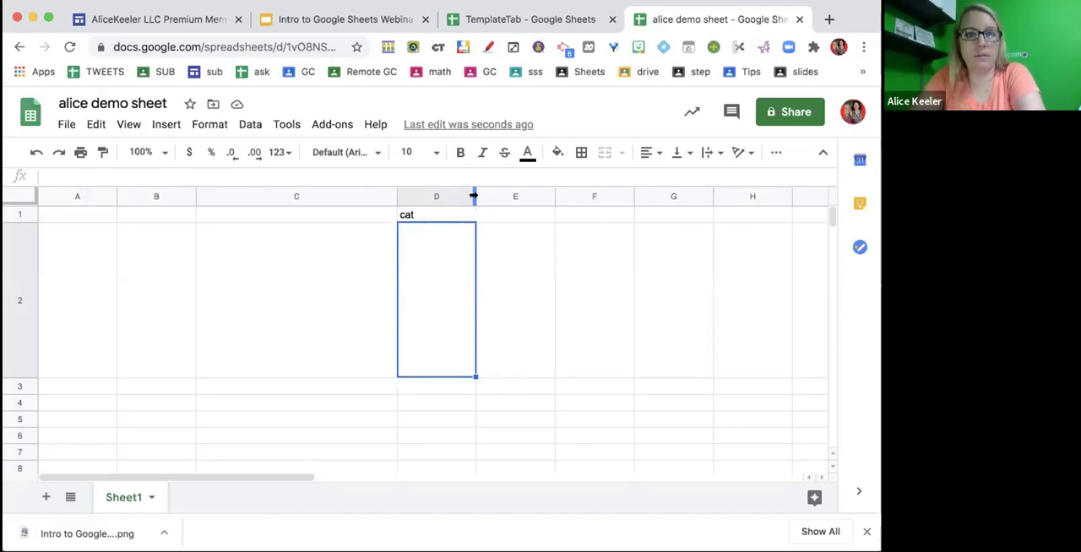
left_click(66, 124)
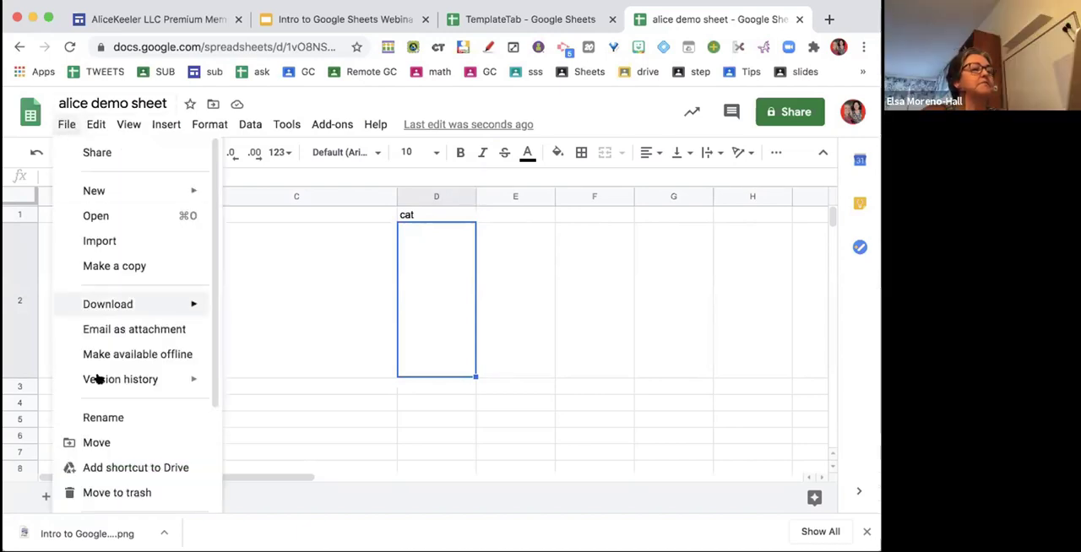
mouse_move(152, 385)
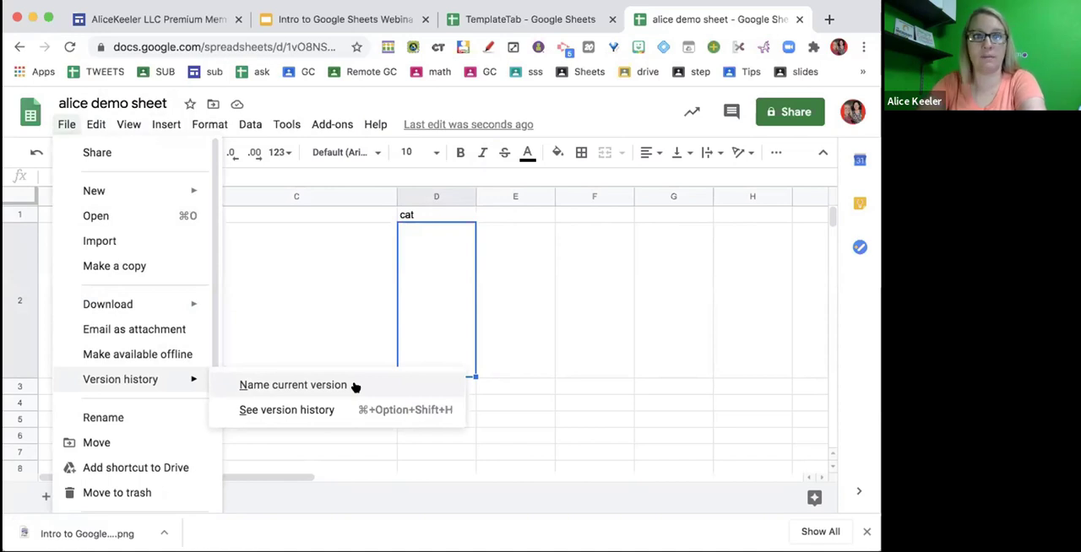
left_click(500, 335)
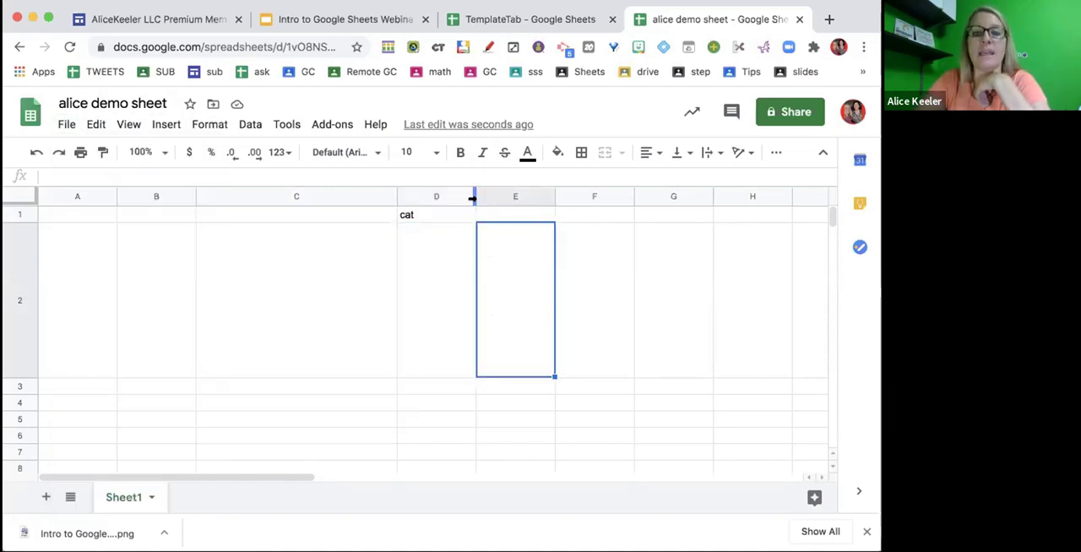
- Widen column D and fit its width automatically to the text "cat"
left_click_drag(473, 197, 589, 225)
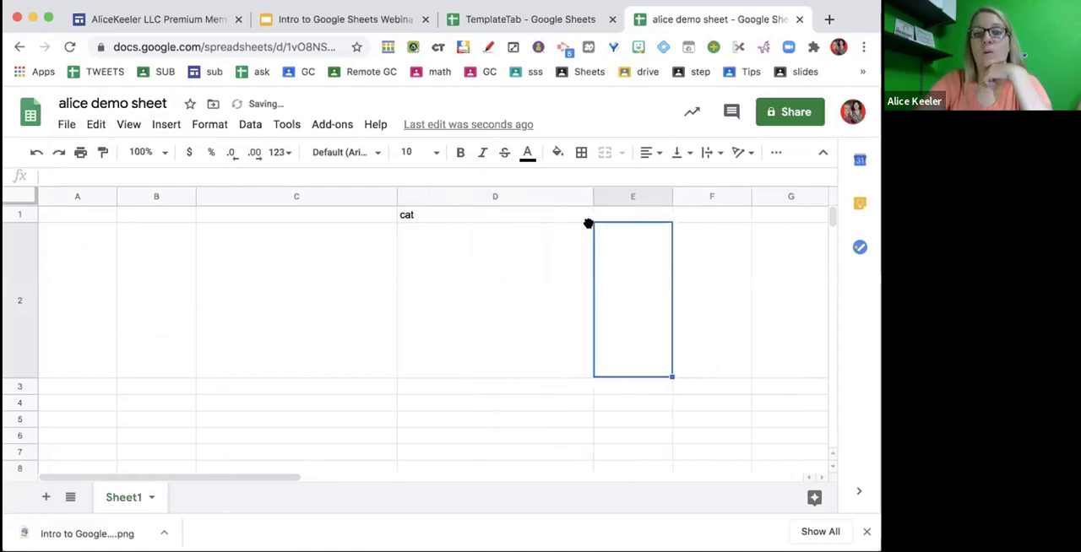
double_click(590, 196)
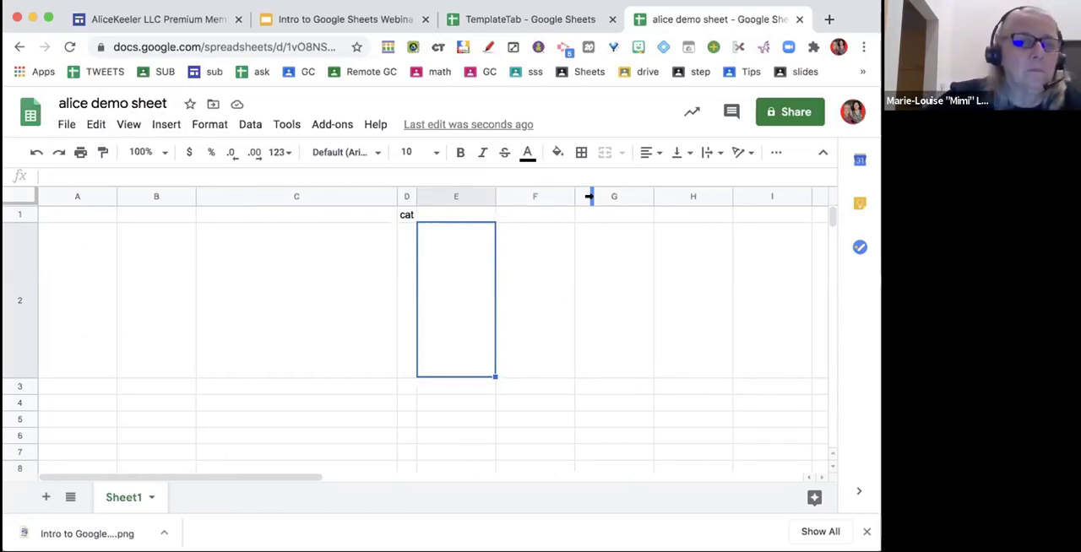
- Enter "supercalifragilisticexpialidoious" in cell F1 and fit column F's width to the text
left_click(538, 214)
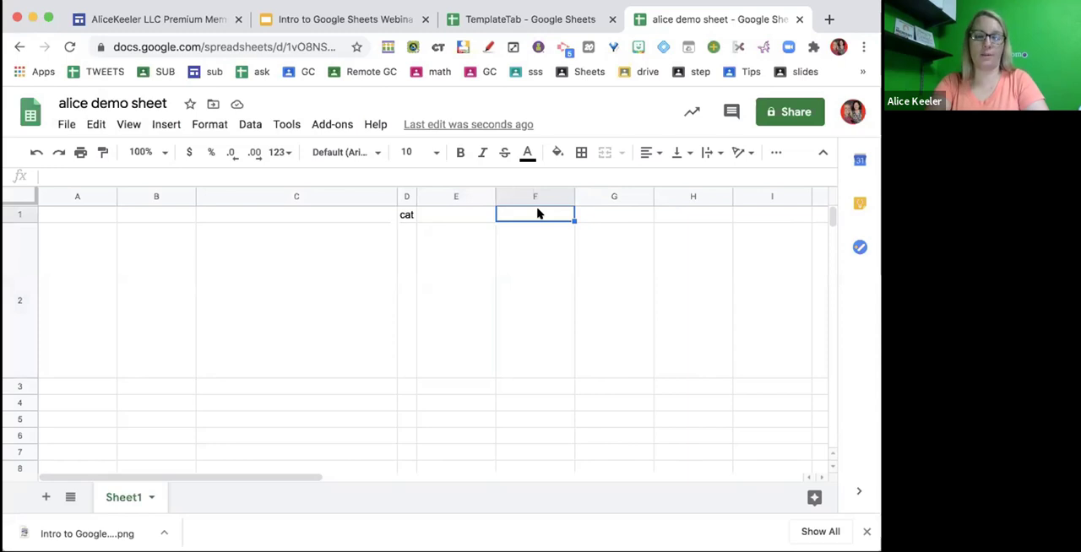
type("supercaif")
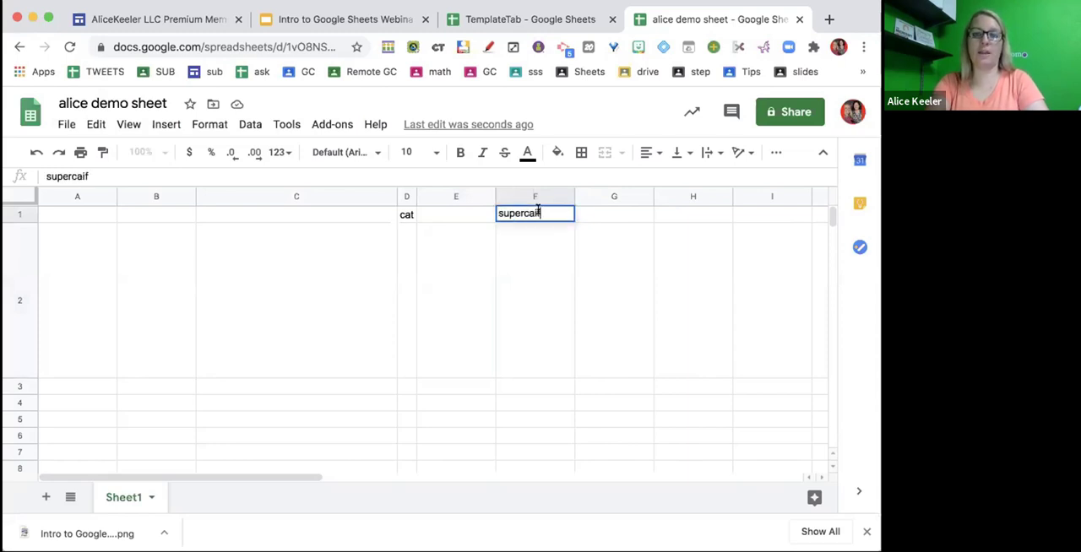
key("BackSpace")
key("BackSpace")
type("lifragilisticexpialidoious")
key("Return")
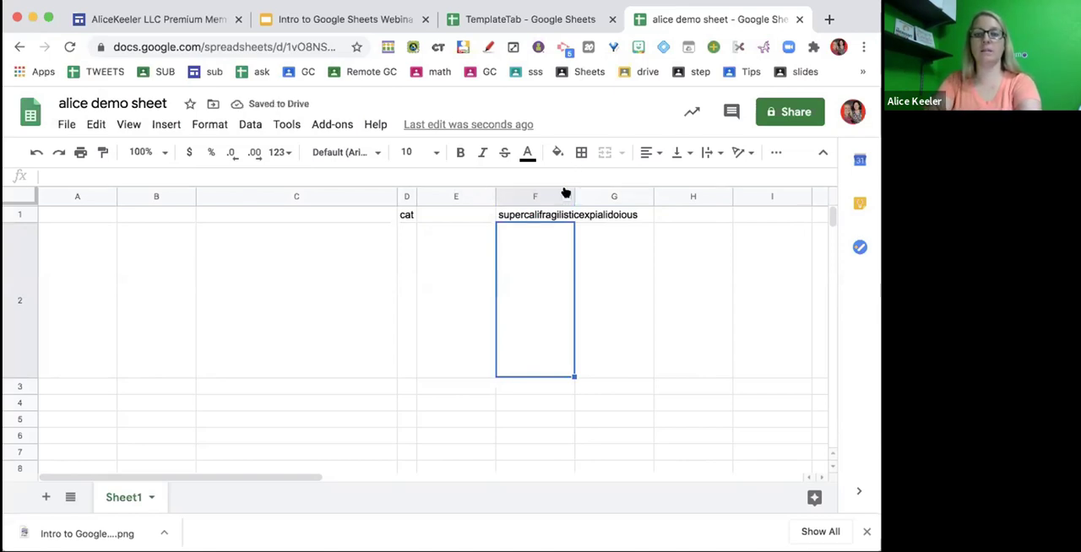
mouse_move(571, 189)
left_mouse_down()
mouse_move(663, 194)
mouse_move(568, 197)
left_mouse_up()
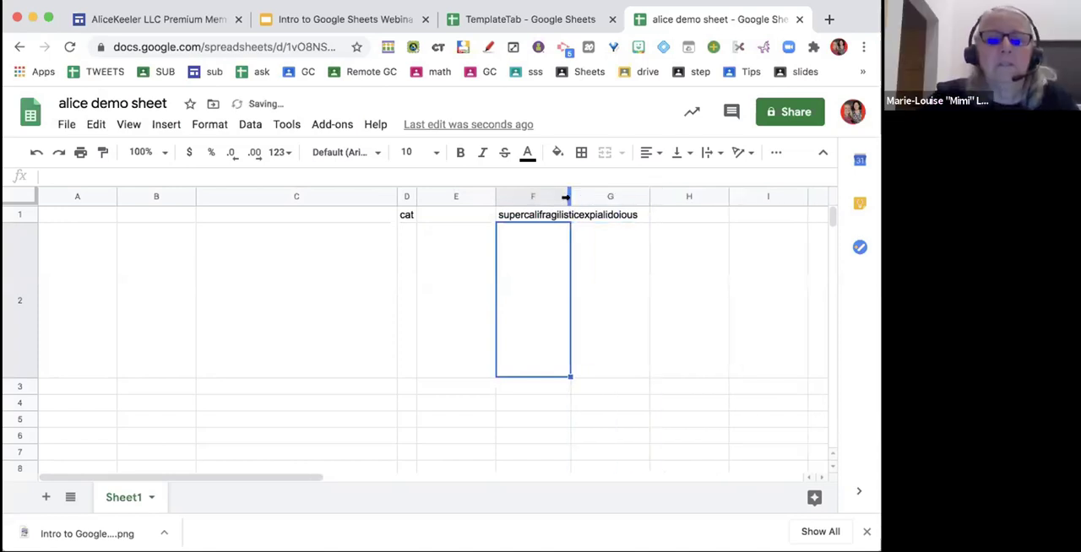
double_click(568, 197)
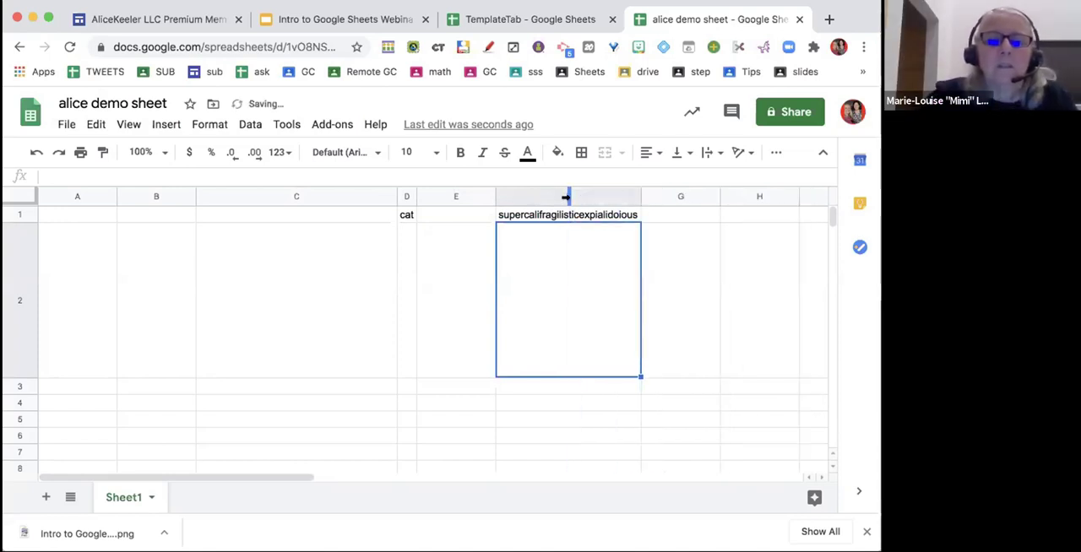
- Enter "dog" in cell C1 and fit column C's width to the text
left_click(225, 217)
type("dog")
left_click(313, 286)
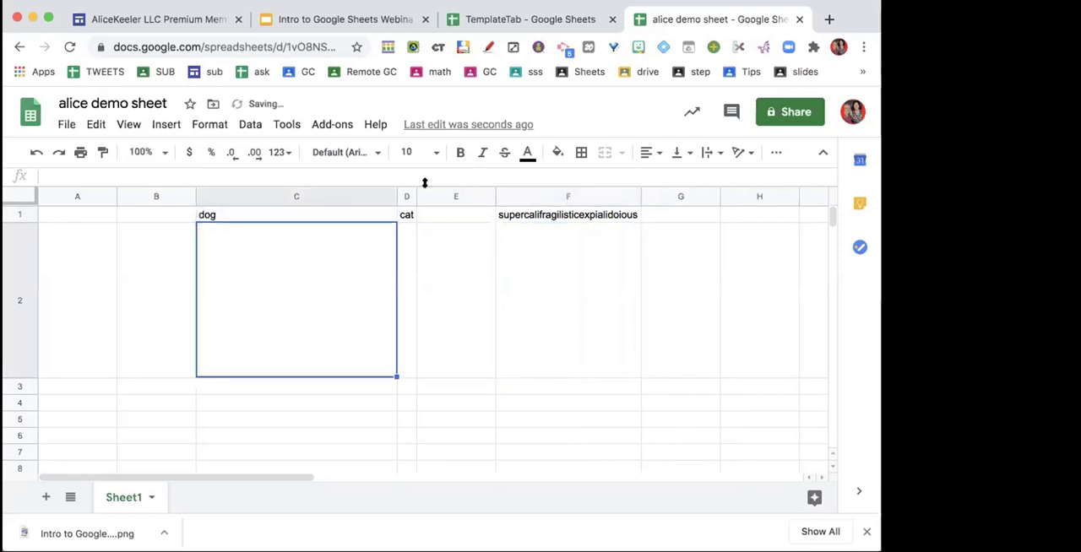
double_click(394, 196)
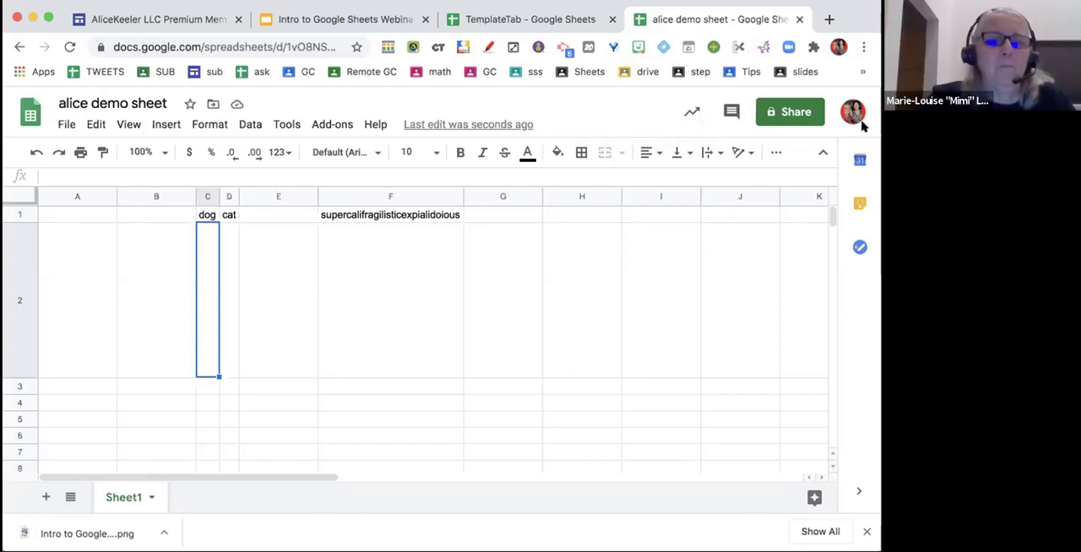
- Enter the presenter's first name in cell H1 and fit column H's width to it
left_click(661, 277)
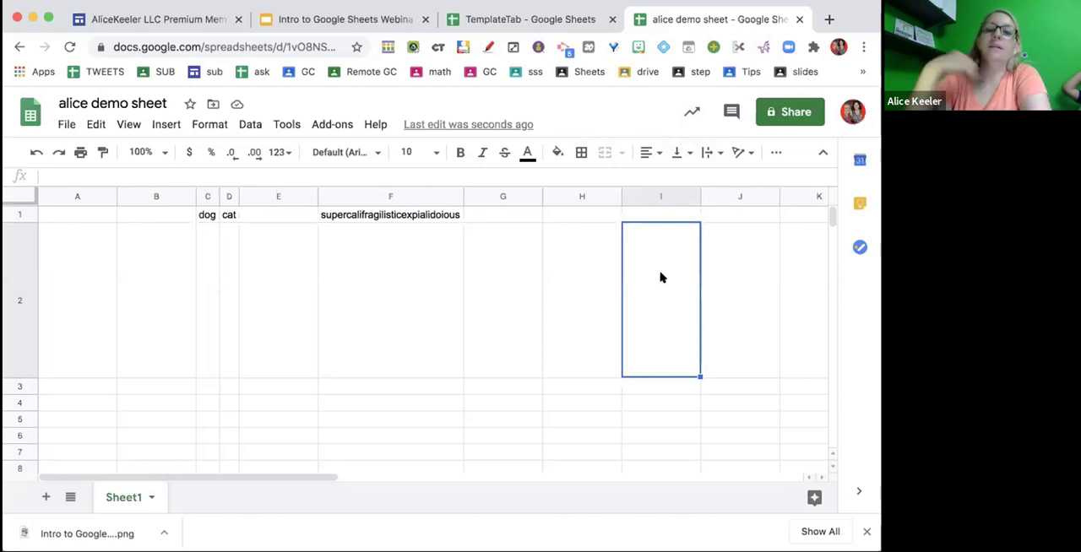
left_click(584, 213)
type("alice")
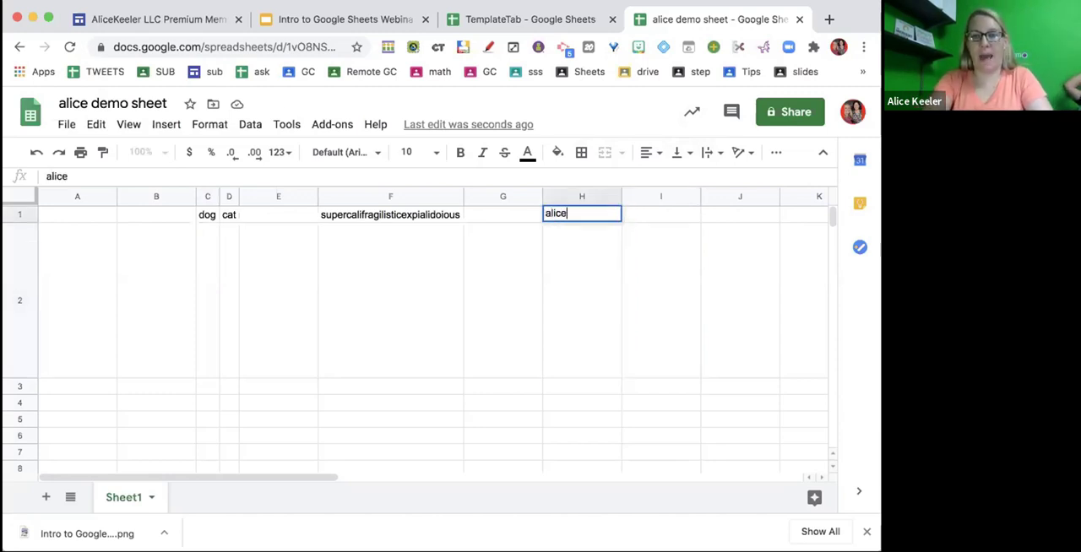
key("Return")
double_click(618, 196)
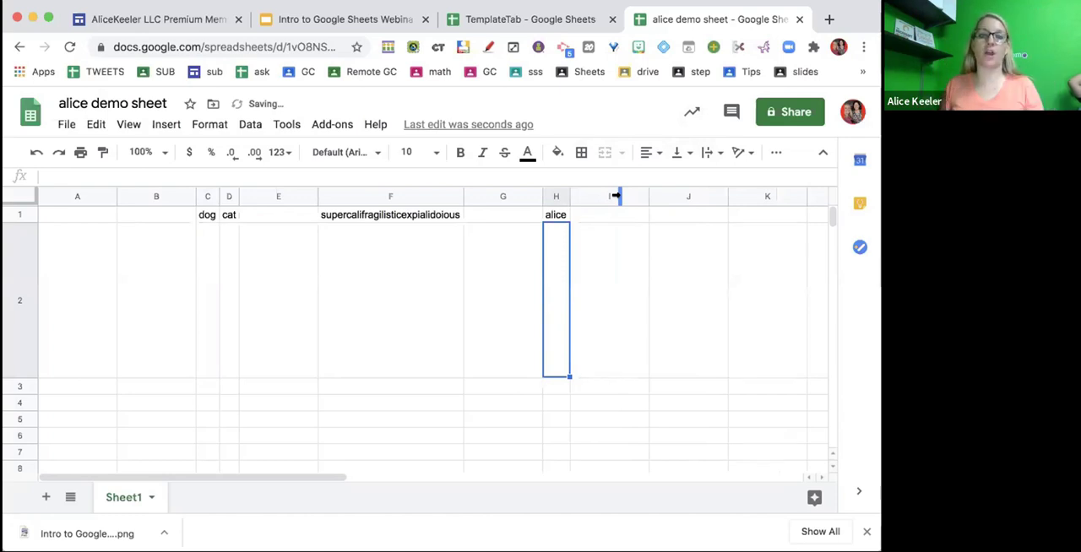
- Make row 3 about four times taller, and manually resize columns A and B so A is very narrow and B about four times wider
left_click(23, 386)
left_click_drag(24, 388, 20, 440)
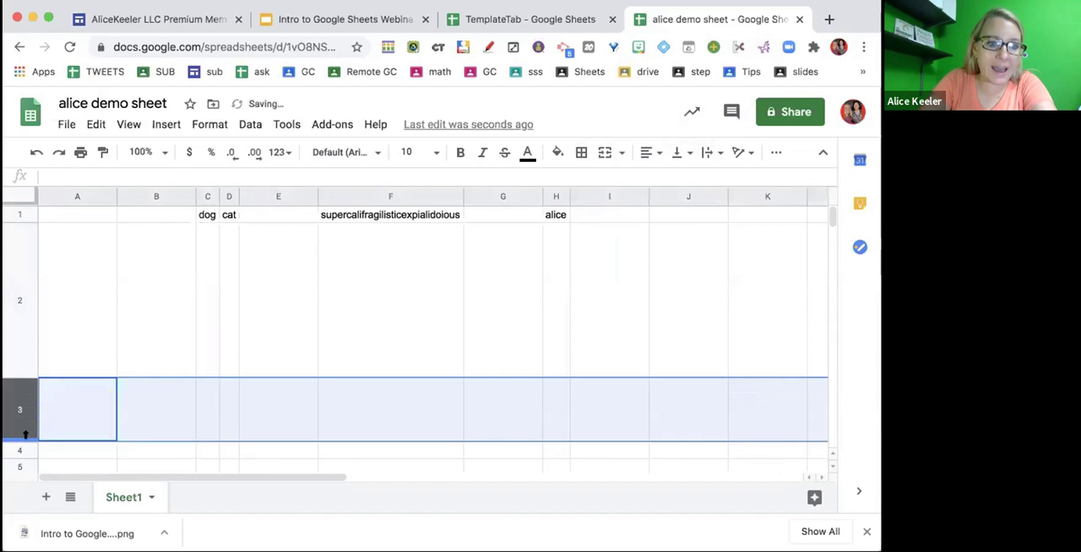
left_click_drag(114, 196, 53, 196)
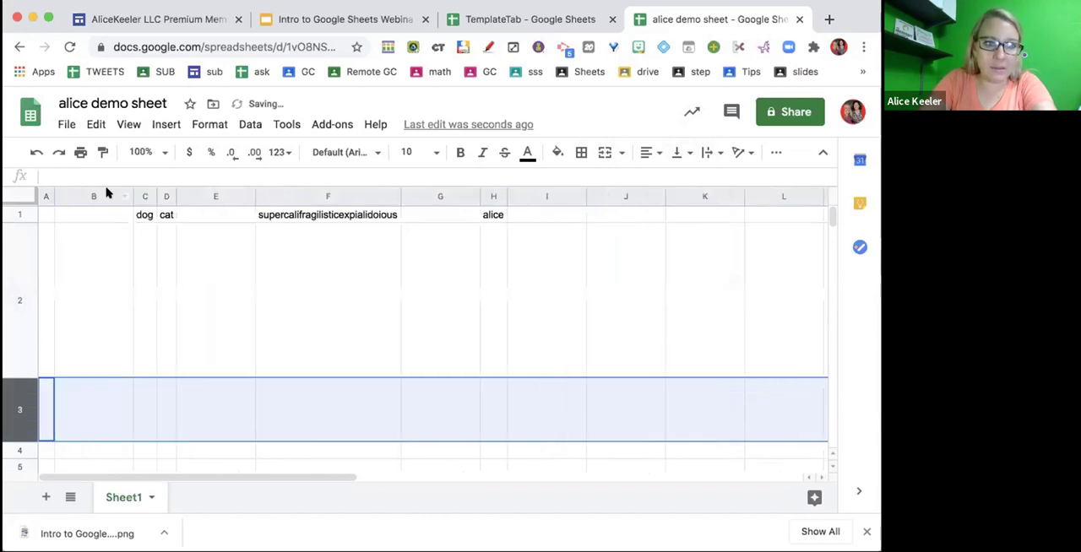
left_click_drag(131, 192, 362, 196)
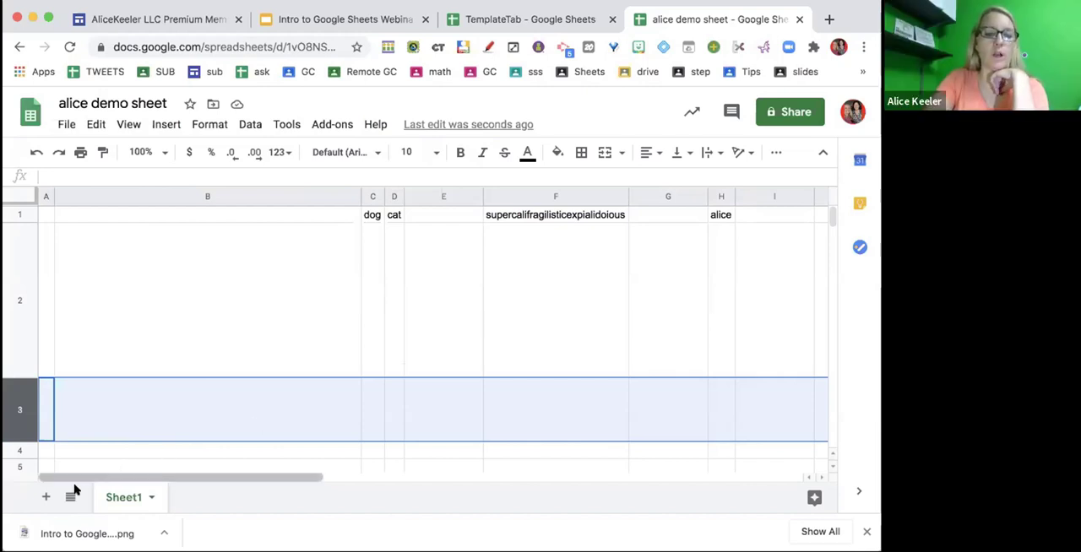
- Add a new blank sheet and enter "supercalifiragilsticexpialitdousb" in cell E12
left_click(45, 497)
left_click(391, 397)
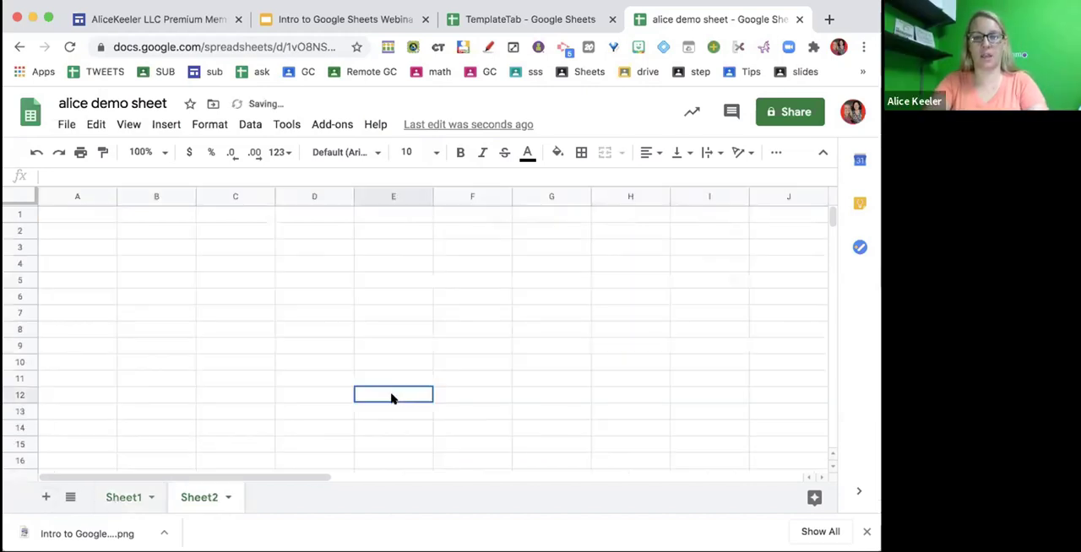
type("superca")
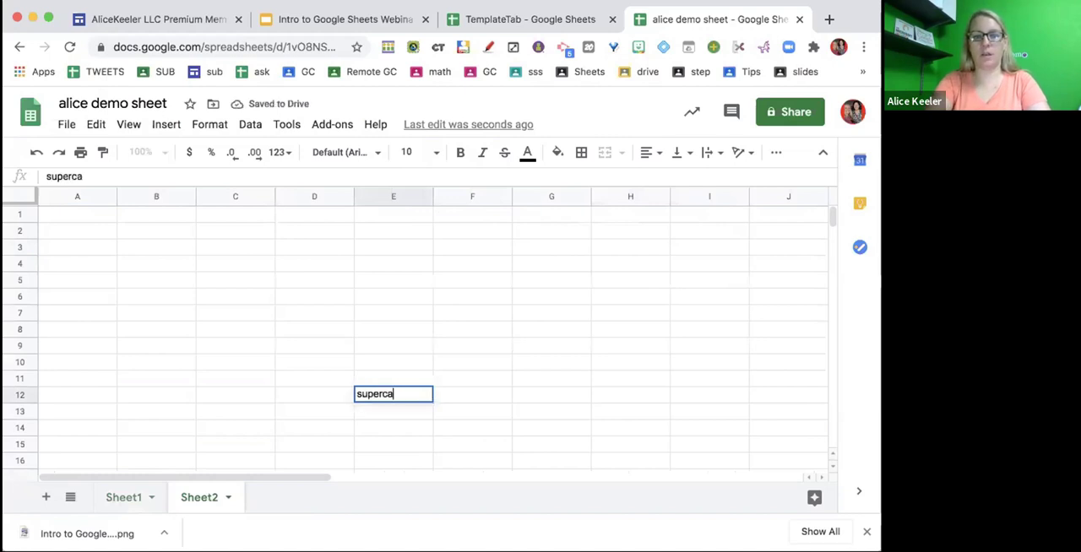
type("lifira")
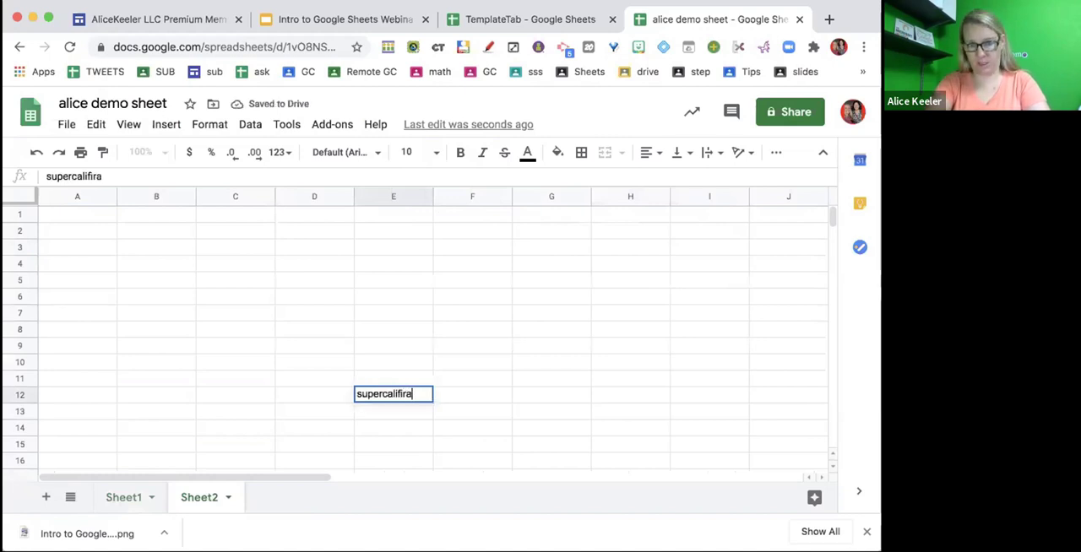
type("gilsticexp")
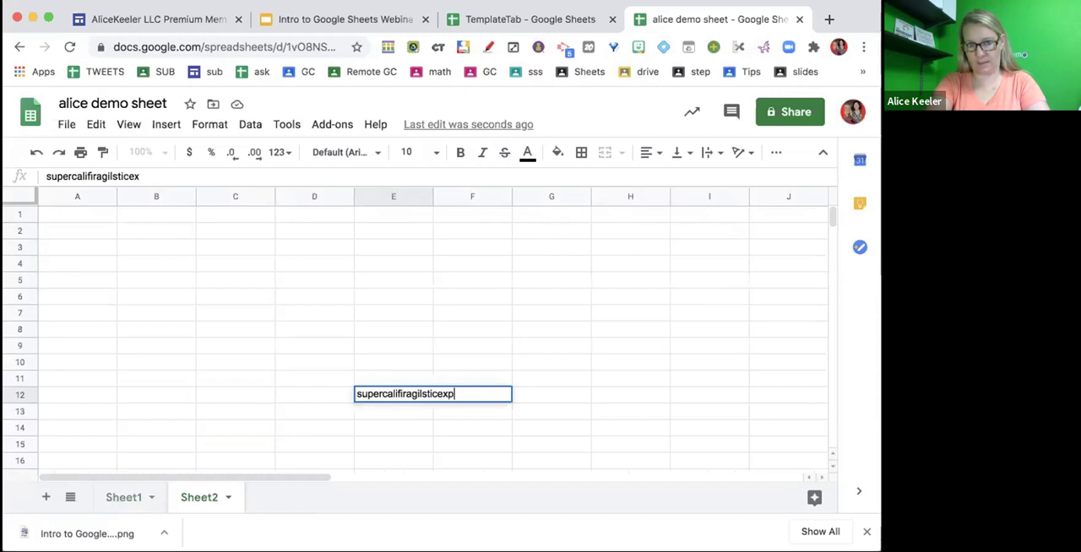
type("ialitdousb")
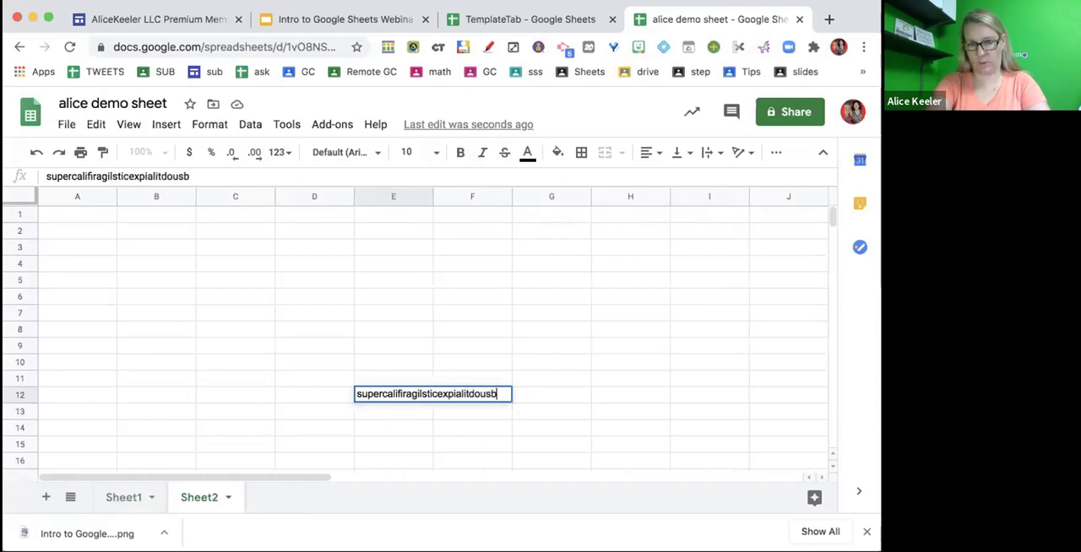
key("Return")
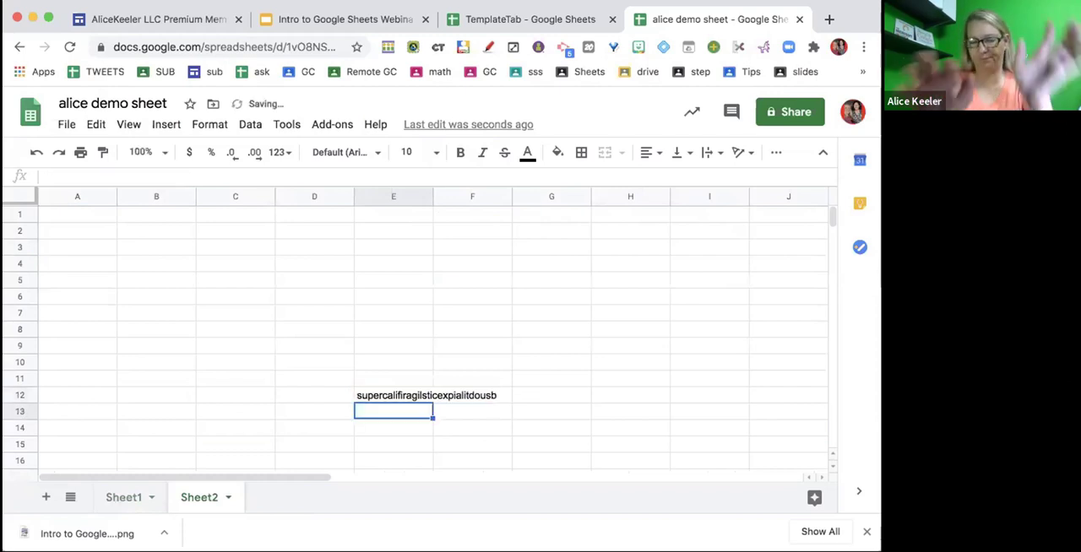
- Fit column E's width to the long word in E12, and undo the resize
double_click(429, 195)
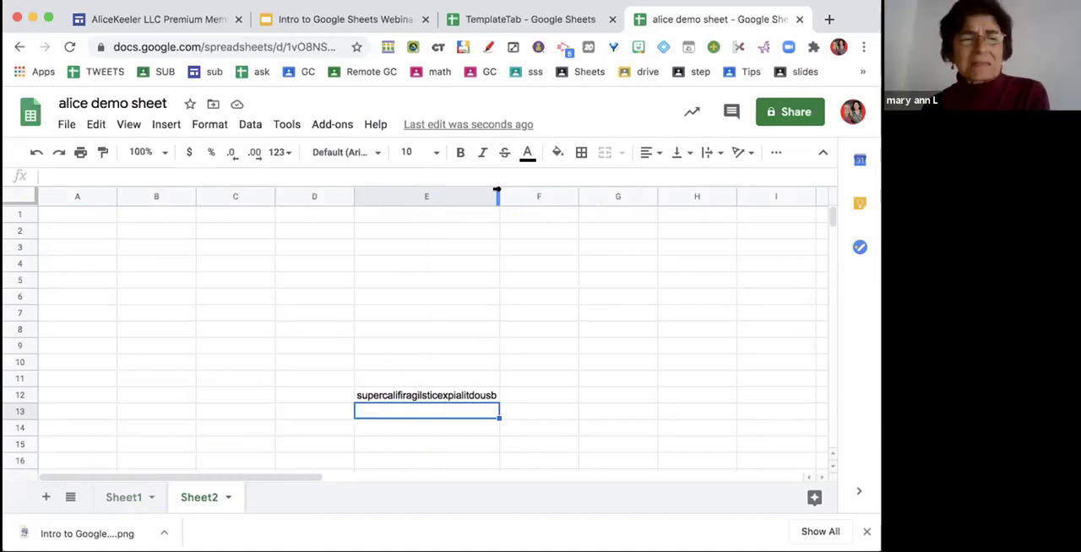
key("super+z")
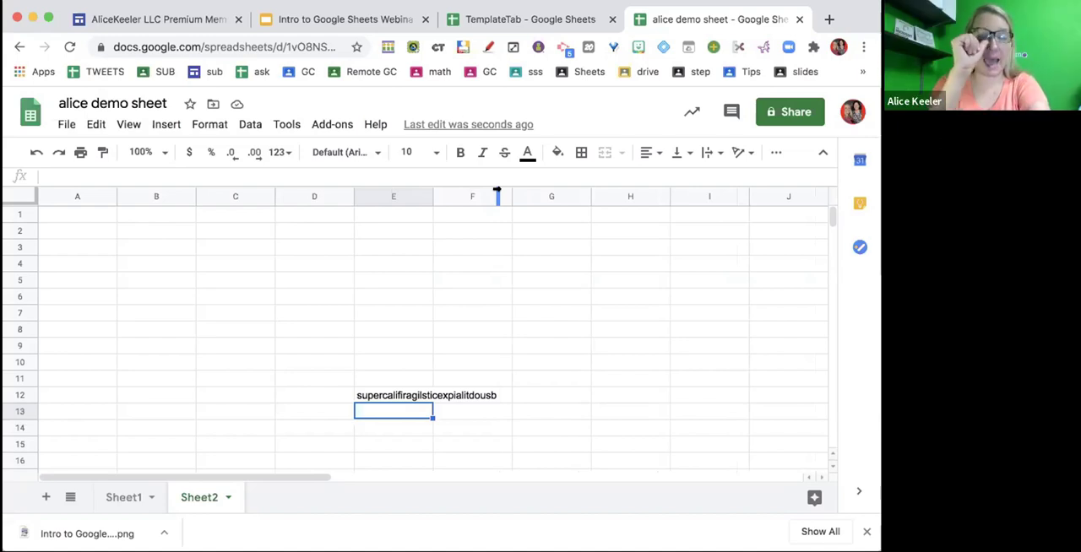
- Enter the presenter's first name in E5 and last name in F5
left_click(367, 280)
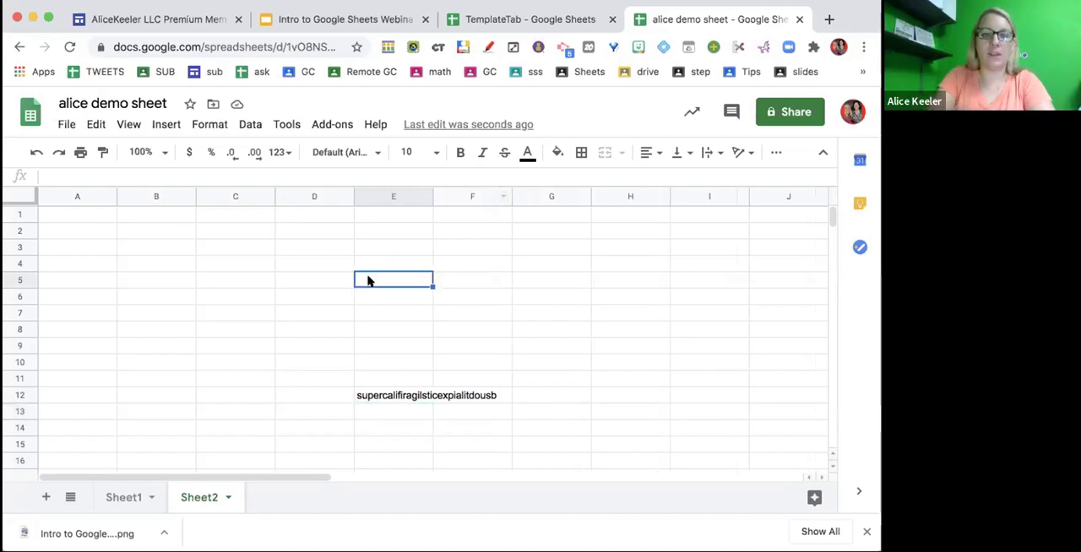
type("alice")
key("Tab")
type("keeler")
key("Return")
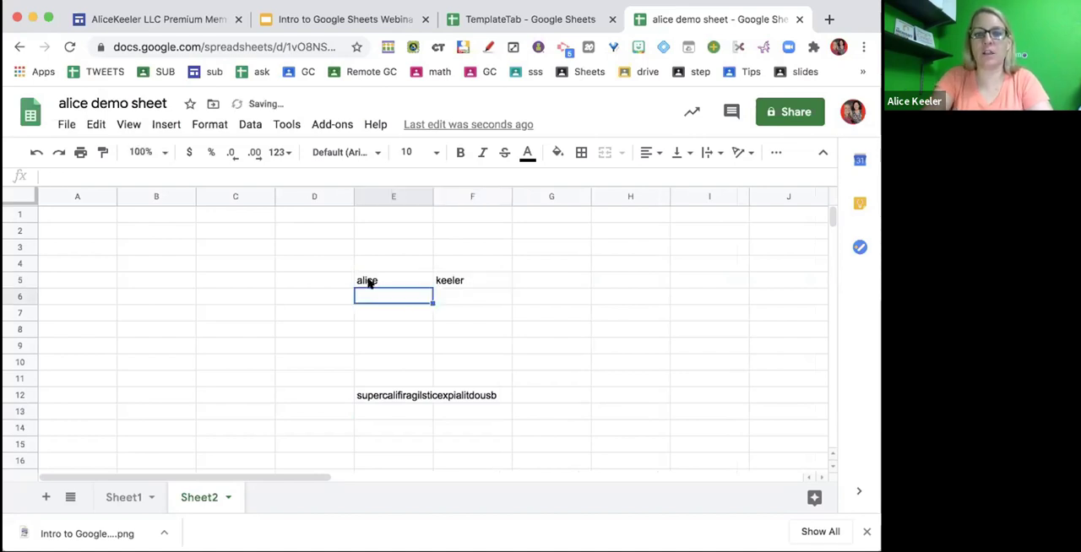
- Move the last name from F5 onto E5, and undo the move
left_click(468, 280)
left_click_drag(466, 265, 420, 279)
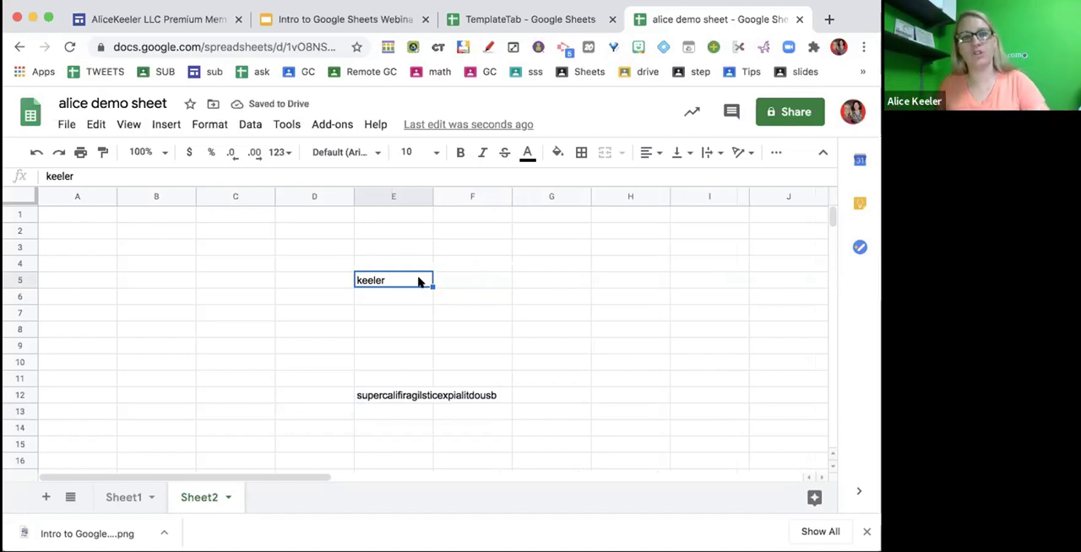
key("super+z")
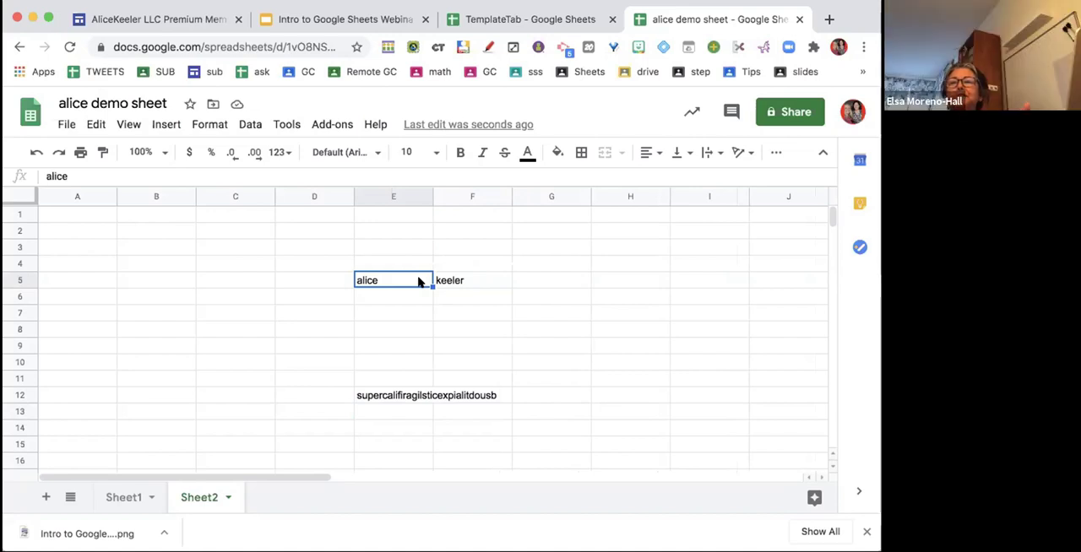
- Fit column E's width to its content, and manually widen it in two stages until it nearly fills the visible grid
double_click(429, 196)
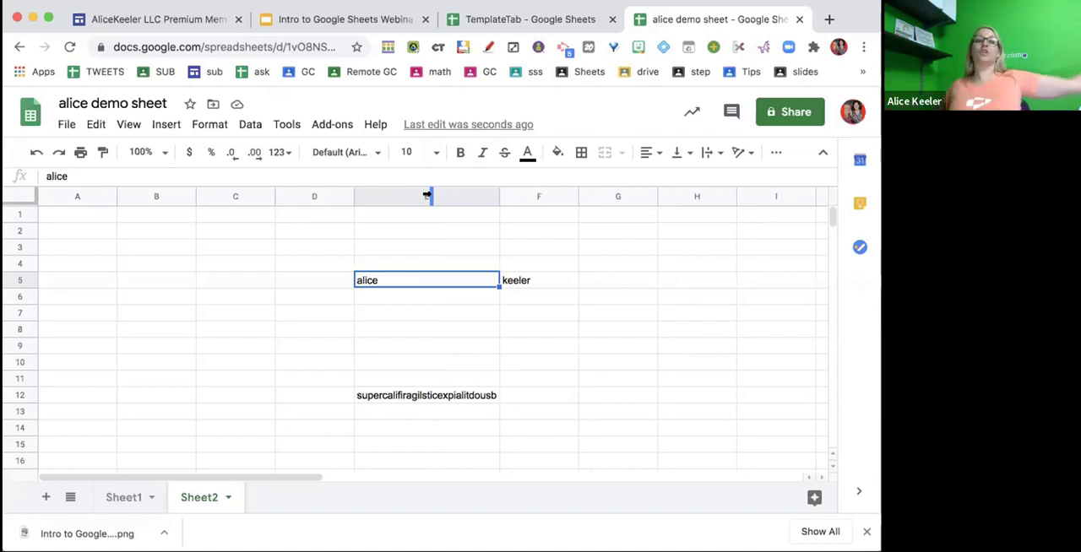
left_click_drag(426, 195, 828, 236)
scroll(622, 282, "right", 10)
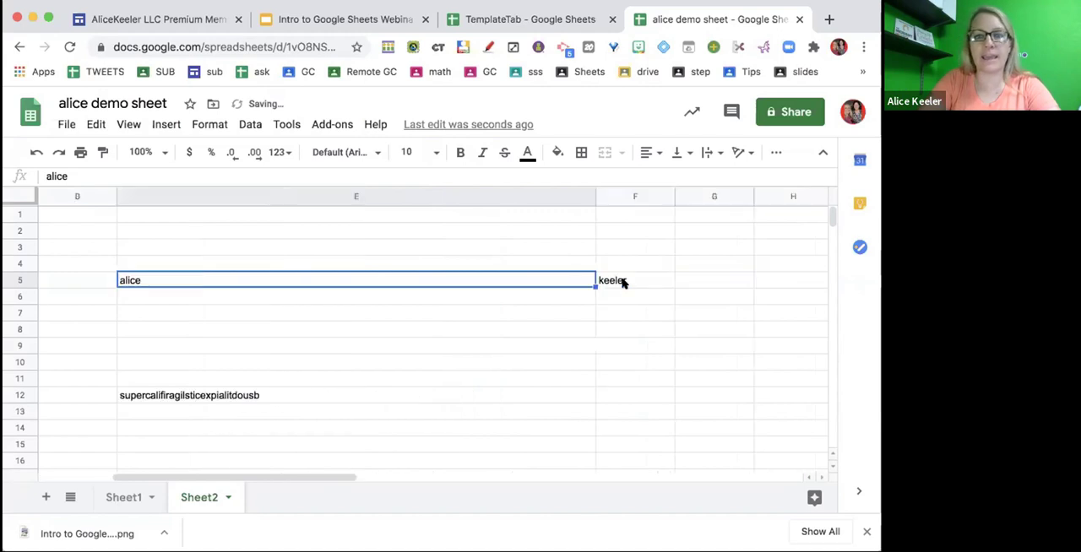
scroll(237, 195, "left", 10)
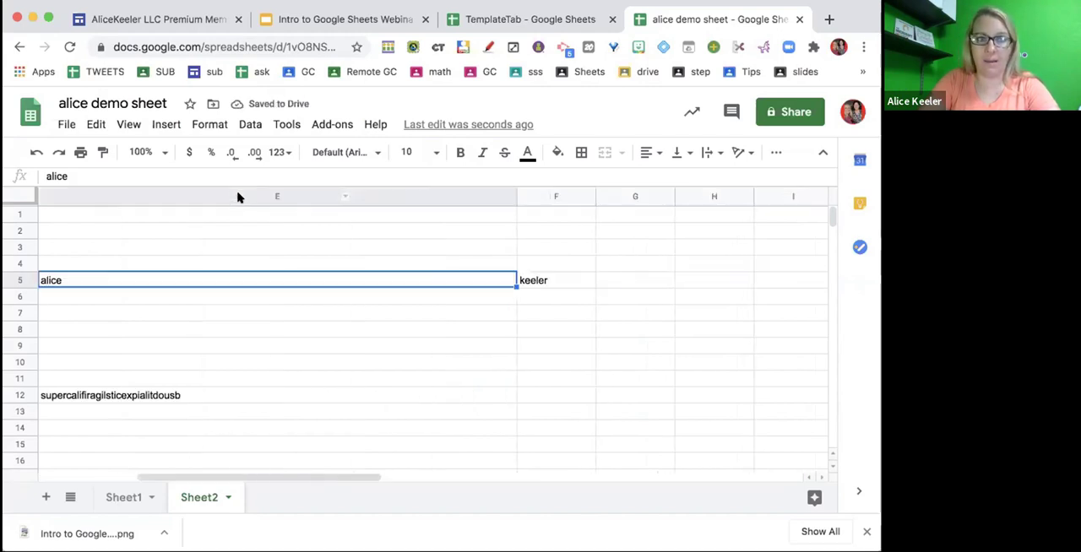
left_click_drag(596, 196, 824, 245)
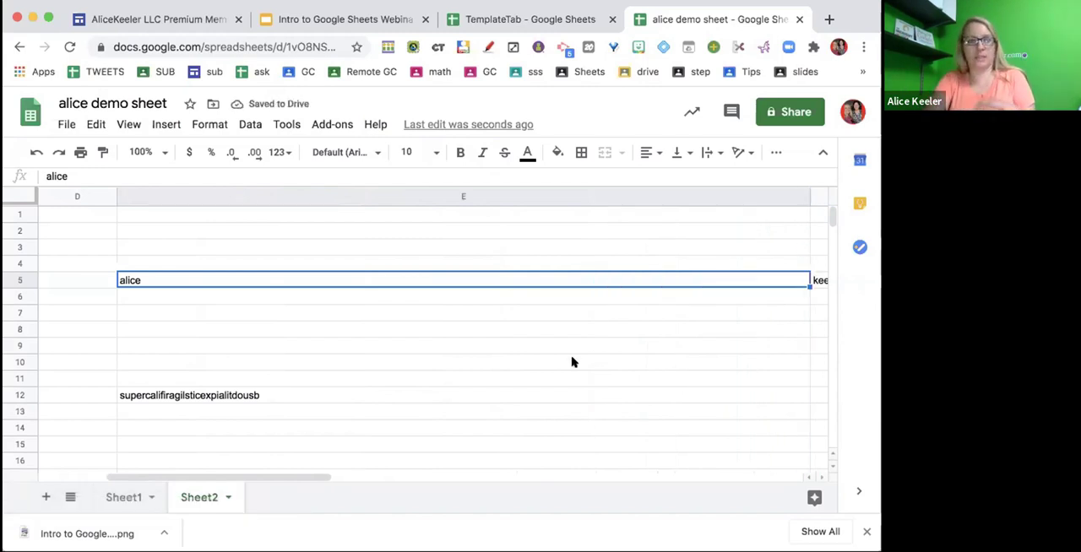
scroll(572, 361, "left", 3)
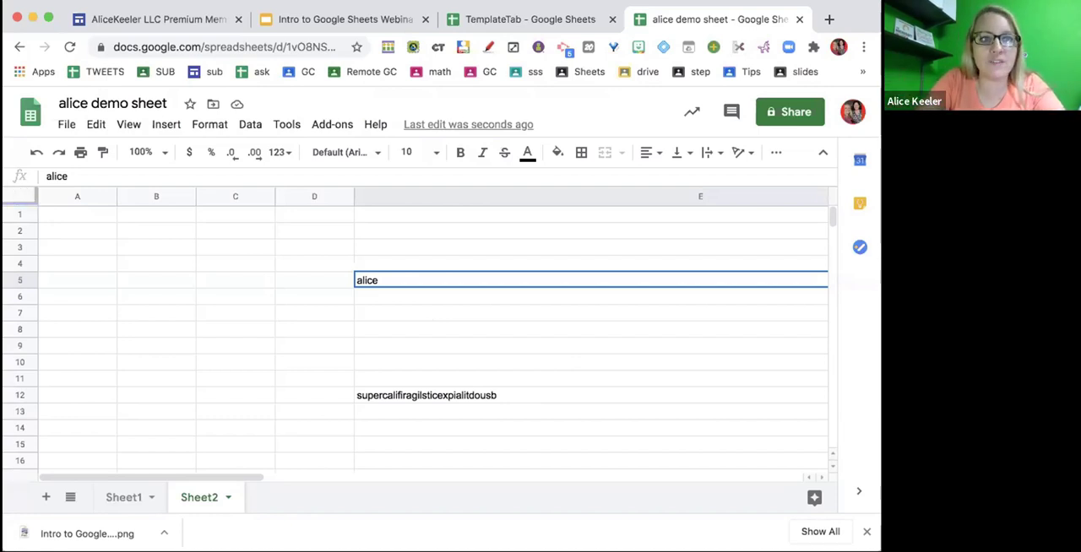
- Narrow all columns of the sheet together to about 60% of the default width, and widen columns H through M together to about the default width
left_click(19, 196)
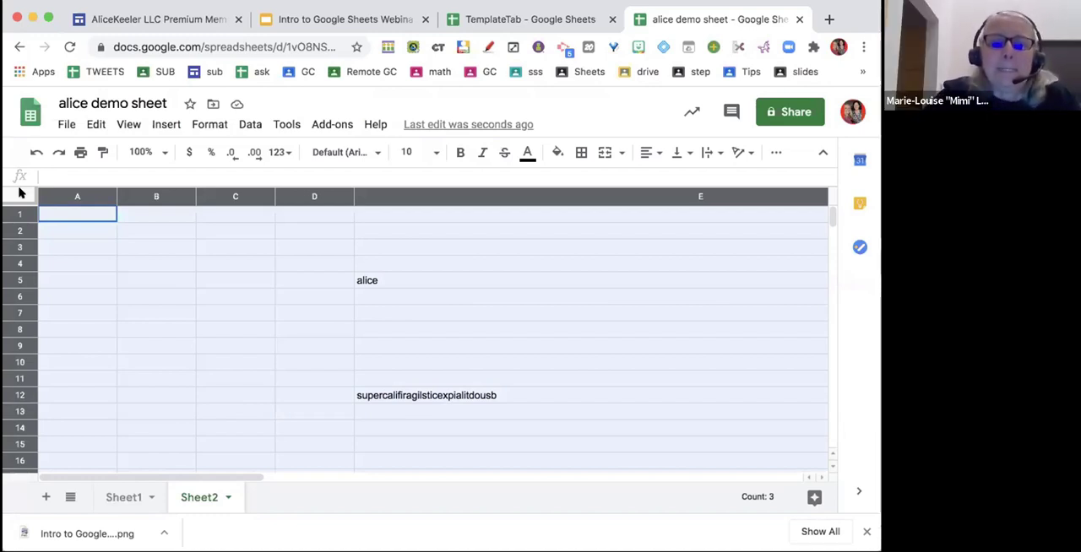
left_click_drag(193, 196, 162, 196)
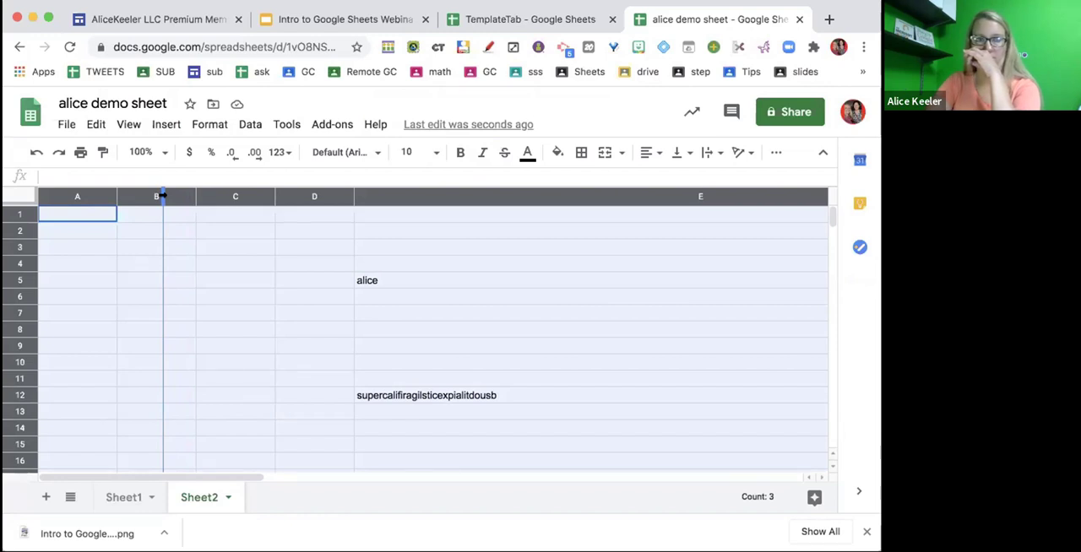
left_click_drag(162, 196, 161, 196)
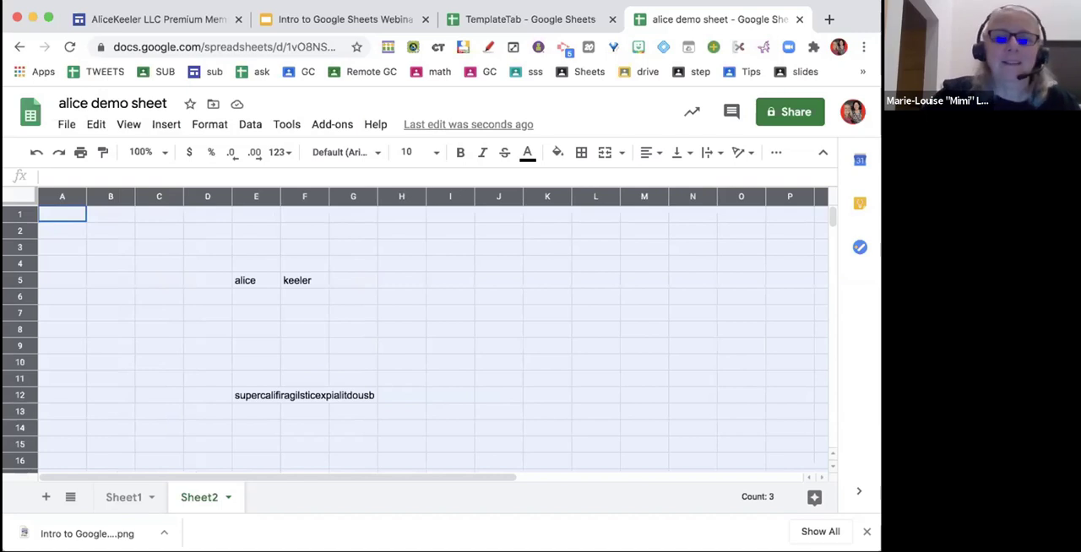
left_click(625, 313)
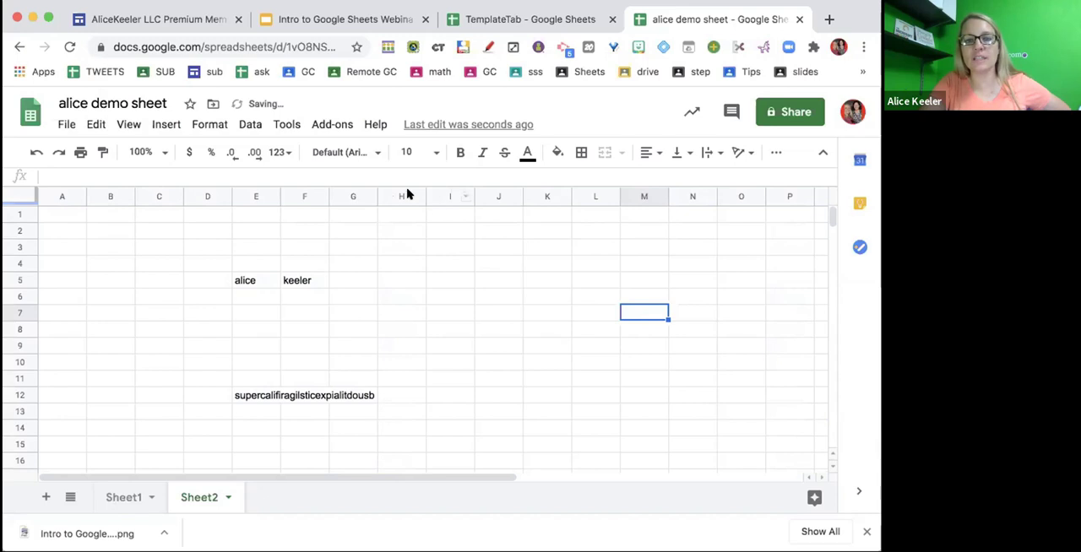
left_click_drag(388, 193, 640, 194)
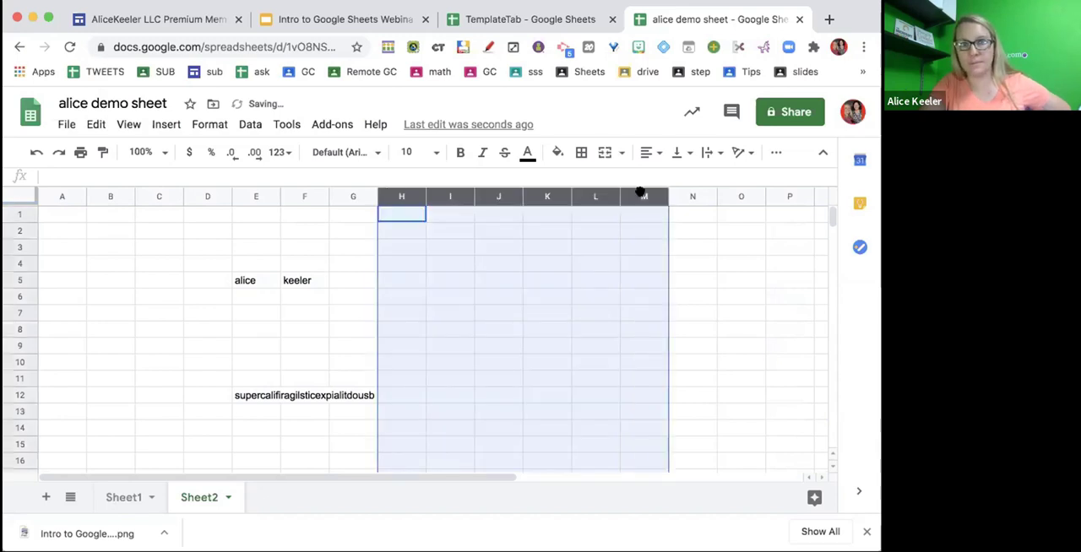
left_click_drag(571, 196, 597, 196)
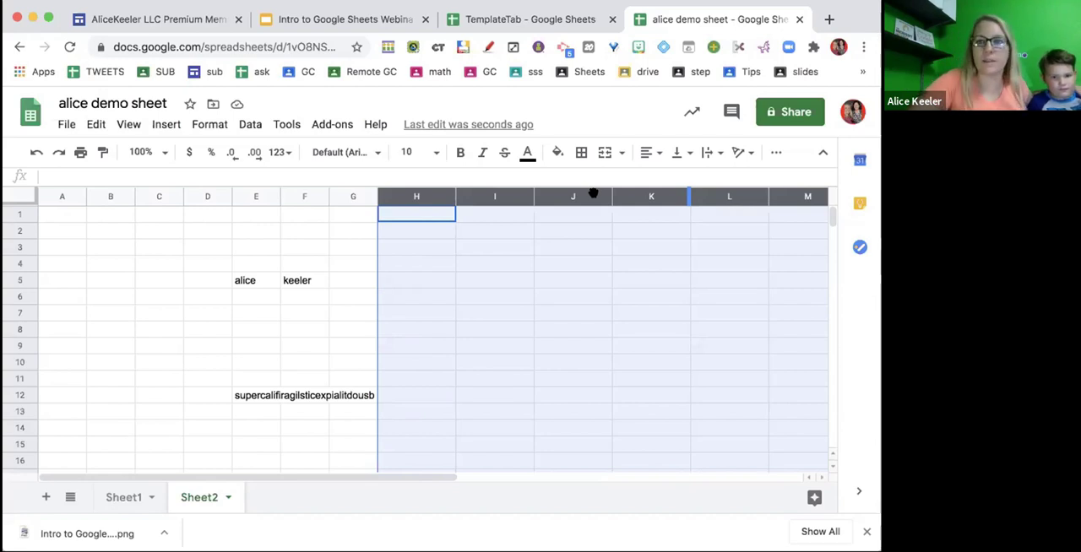
- List six student first names down column I, from I3 to I8
left_click(466, 246)
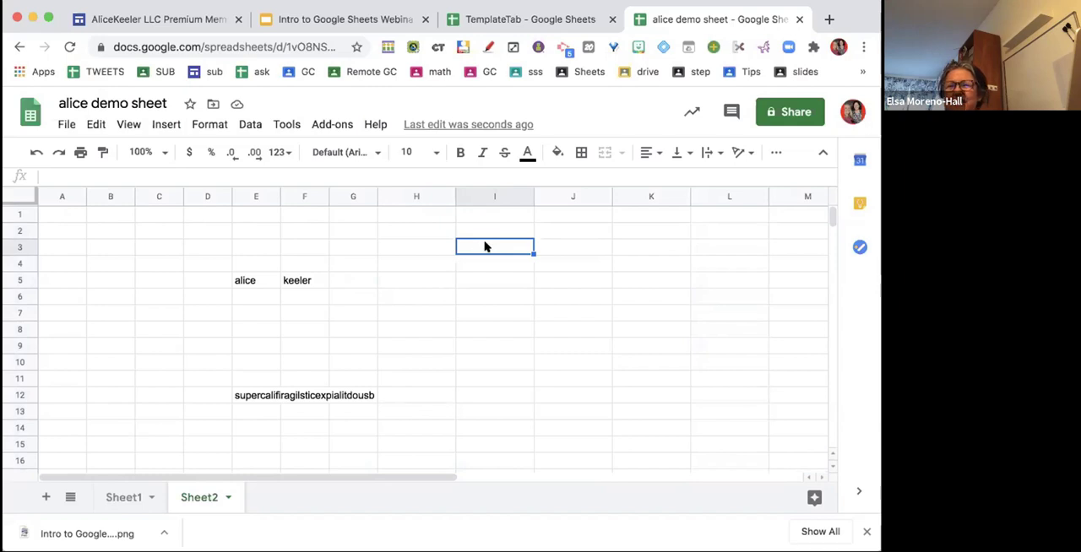
type("alice")
key("Return")
type("nancy")
key("Return")
type("pay")
key("BackSpace")
type("ul")
key("Return")
type("jo")
key("Return")
type("mike")
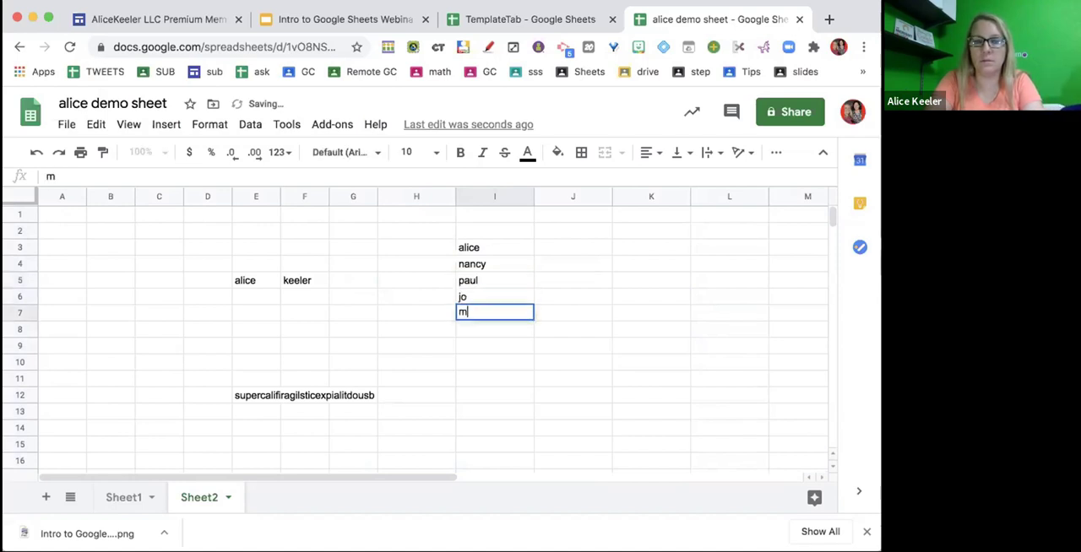
key("Return")
type("jackson")
key("Return")
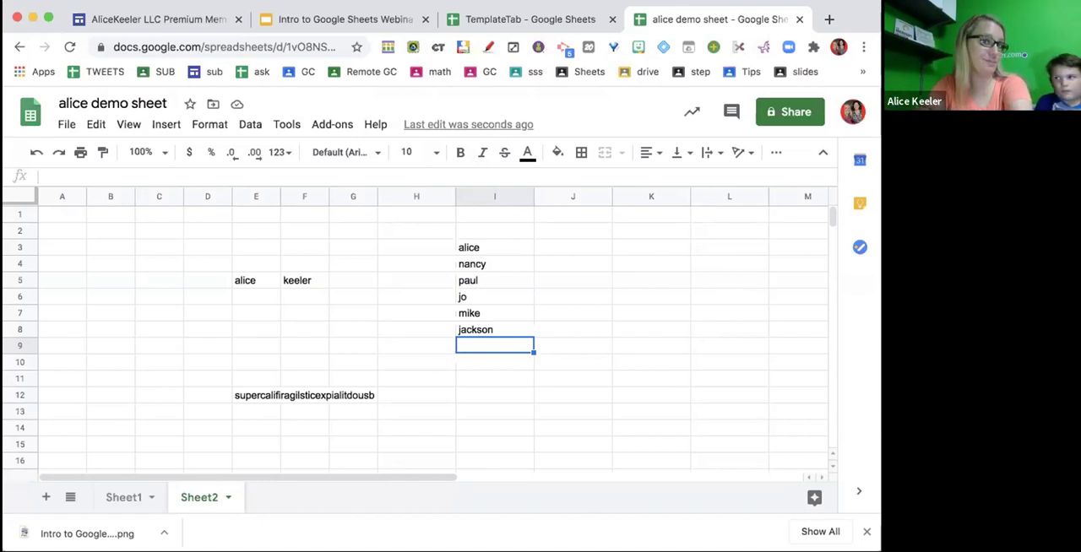
- Move the six names out of column I one by one, forming a group in J4:J6 and another in K8:K10
left_click(498, 288)
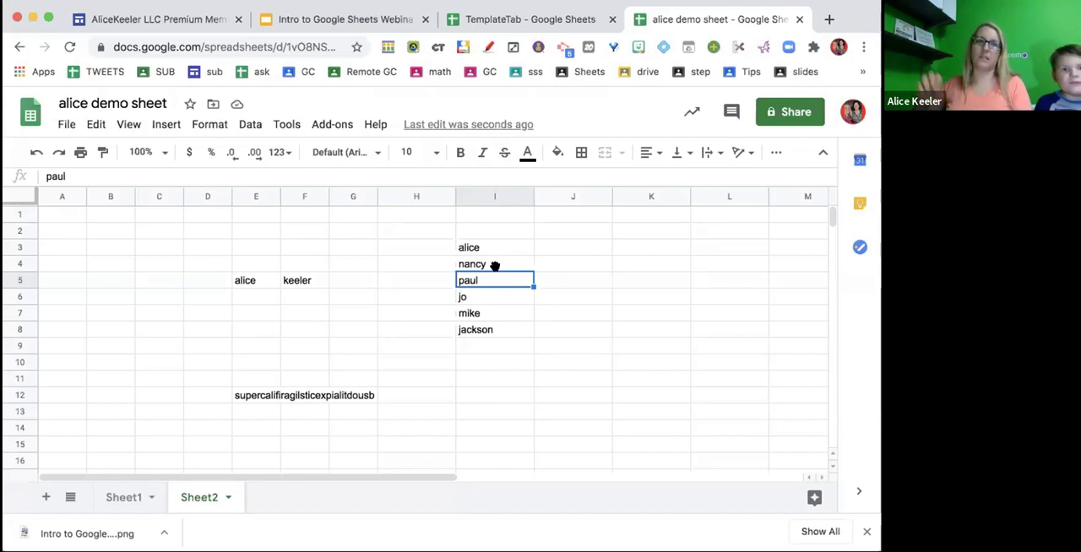
left_click_drag(495, 266, 635, 325)
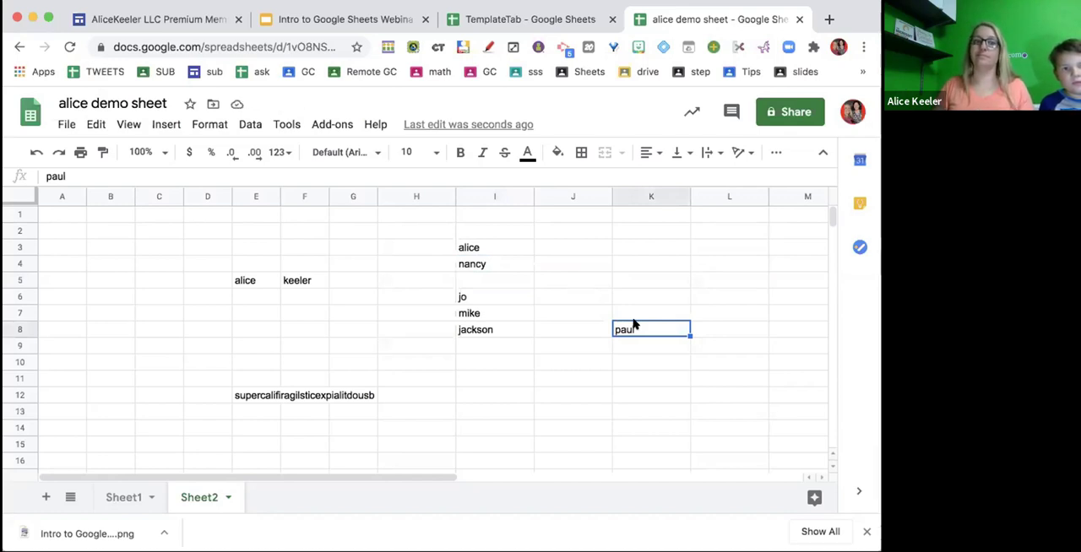
left_click(496, 262)
left_click_drag(500, 251, 551, 260)
left_click(495, 245)
left_click_drag(493, 239, 623, 344)
left_click(496, 331)
left_click_drag(487, 322, 623, 359)
left_click(490, 292)
left_click(485, 308)
left_click_drag(483, 302, 550, 295)
left_click(549, 332)
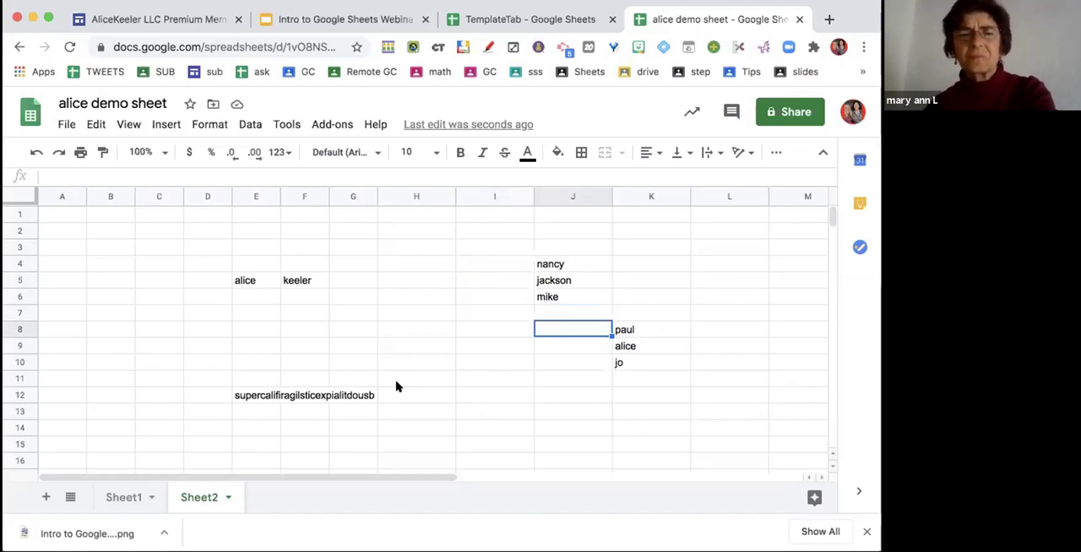
- Add a new sheet and rename it "seating chart"
left_click(42, 498)
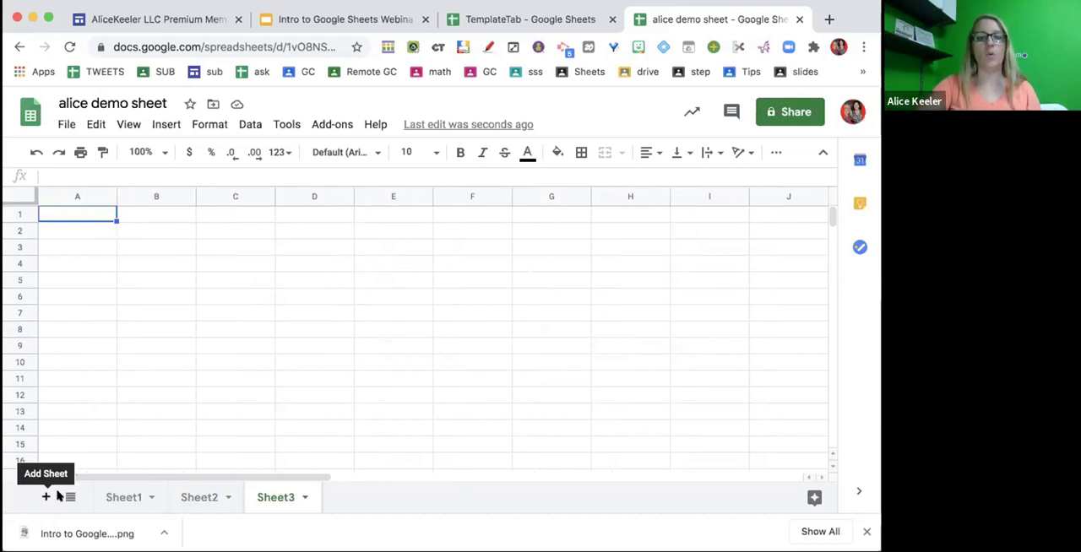
double_click(271, 499)
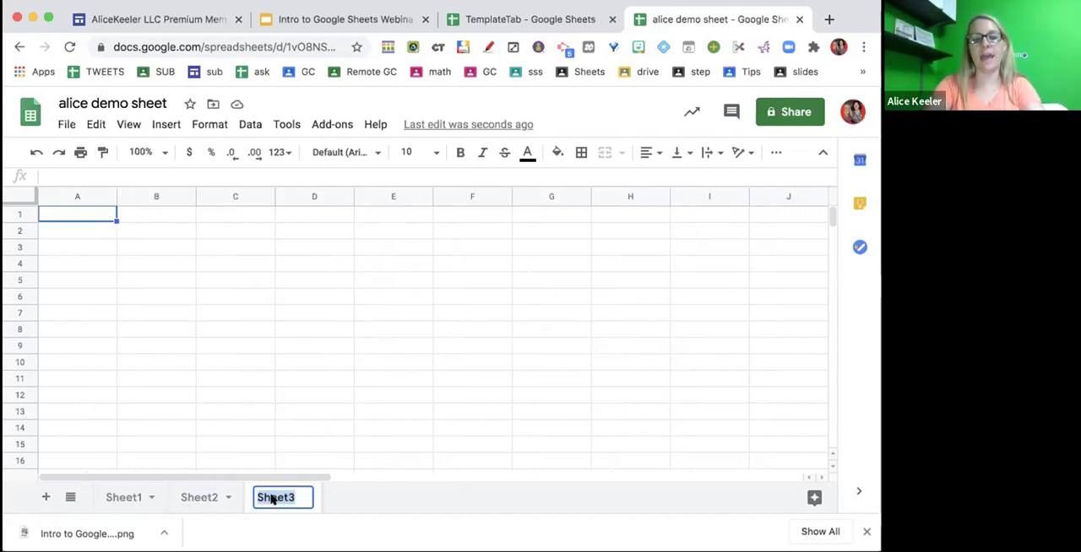
type("seating chart")
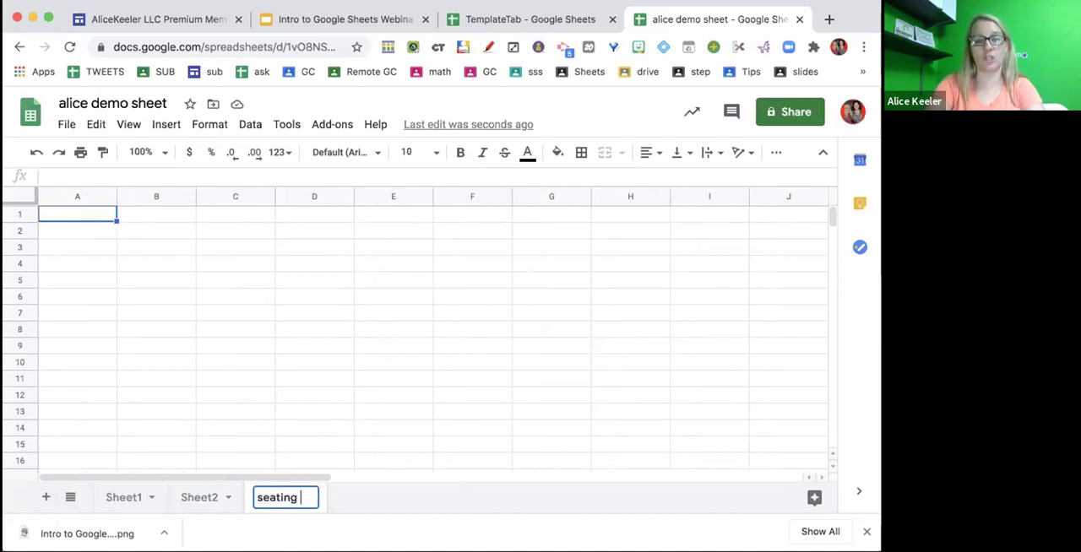
key("Return")
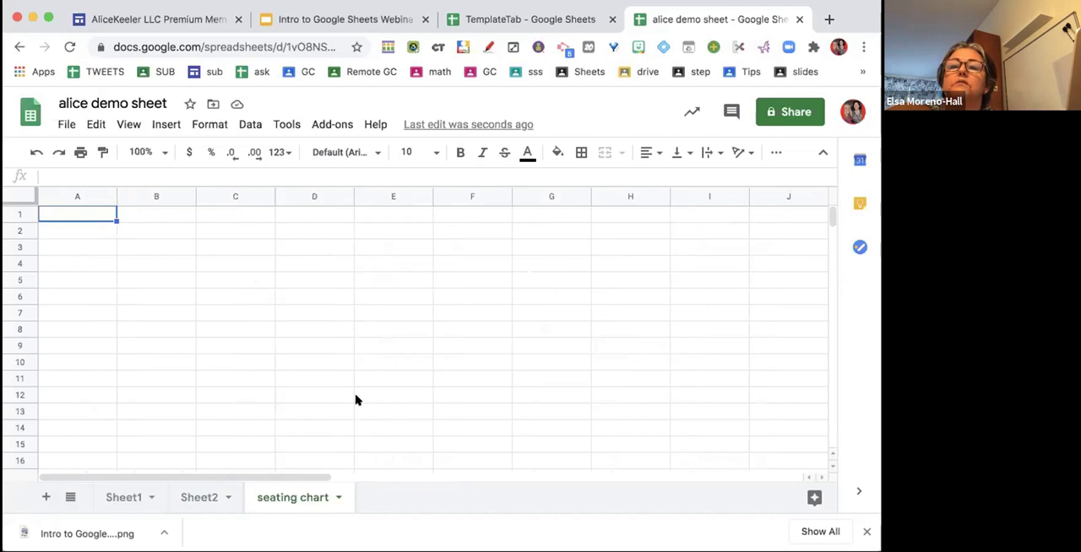
- List eight student first names down column A of the seating chart sheet, from A2 to A9
left_click(404, 332)
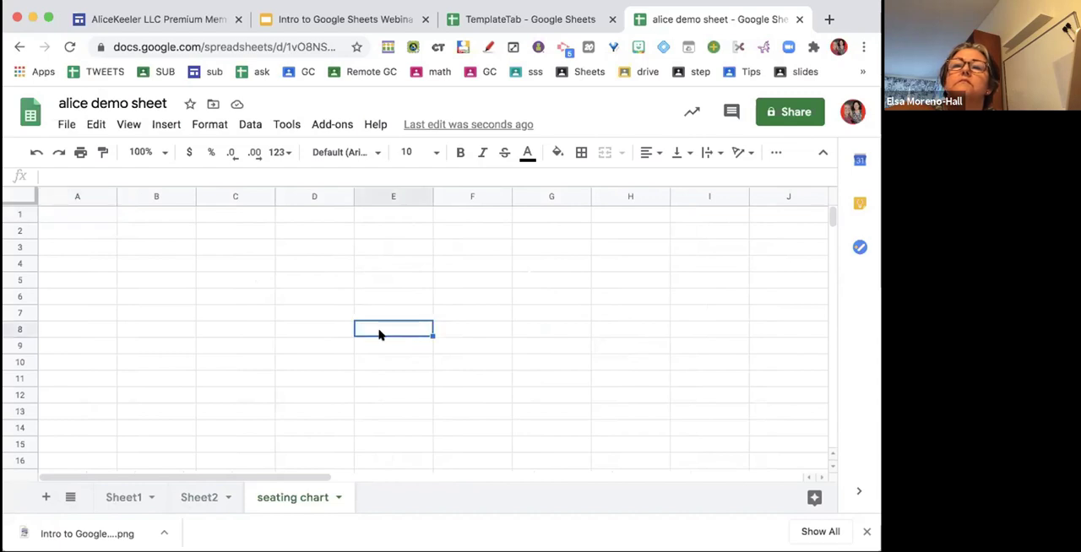
left_click(70, 228)
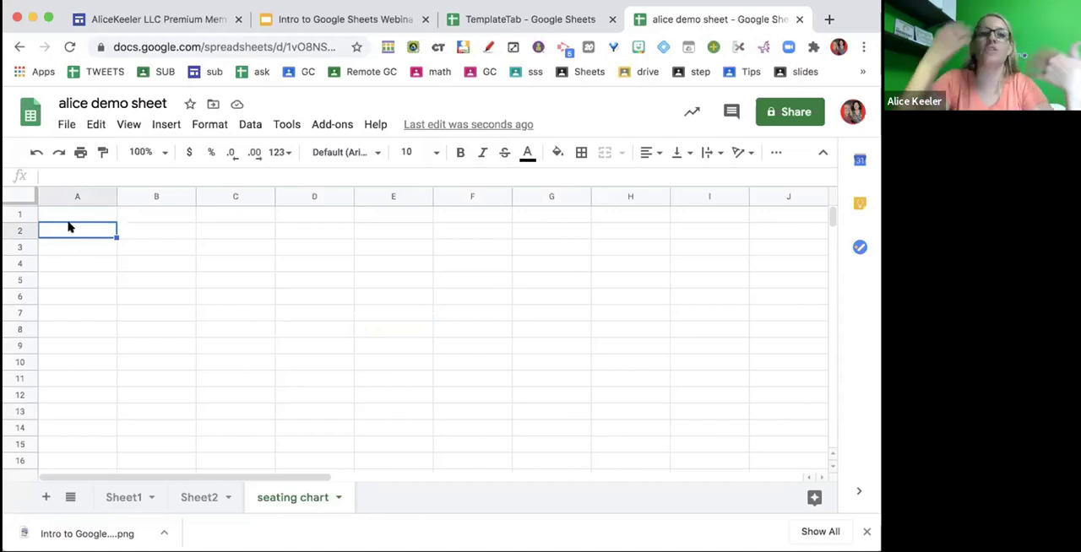
type("alice")
key("Return")
type("nan")
key("BackSpace")
type("ancy")
key("Return")
type("paul")
key("Return")
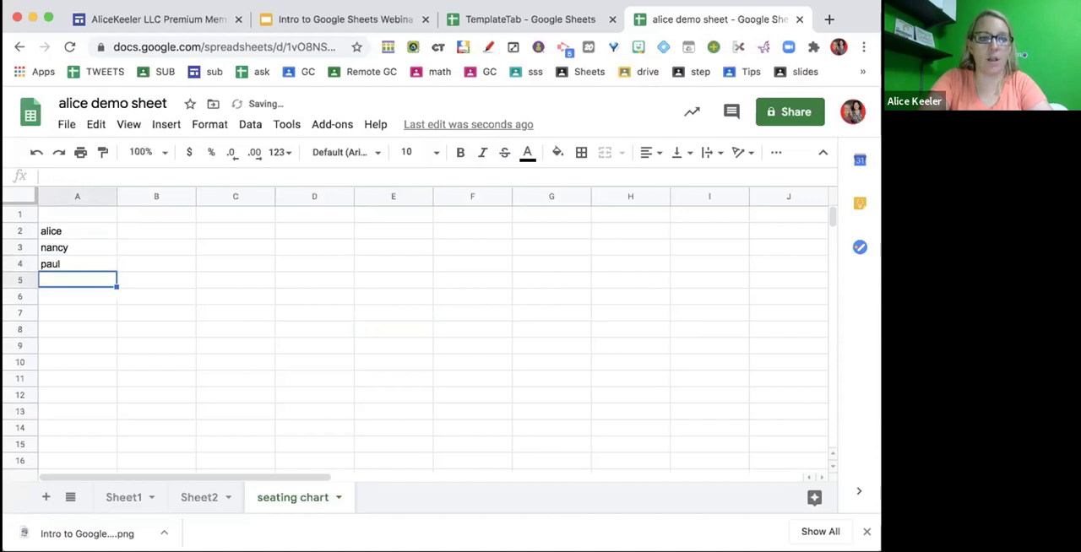
type("john")
key("Return")
type("carrie")
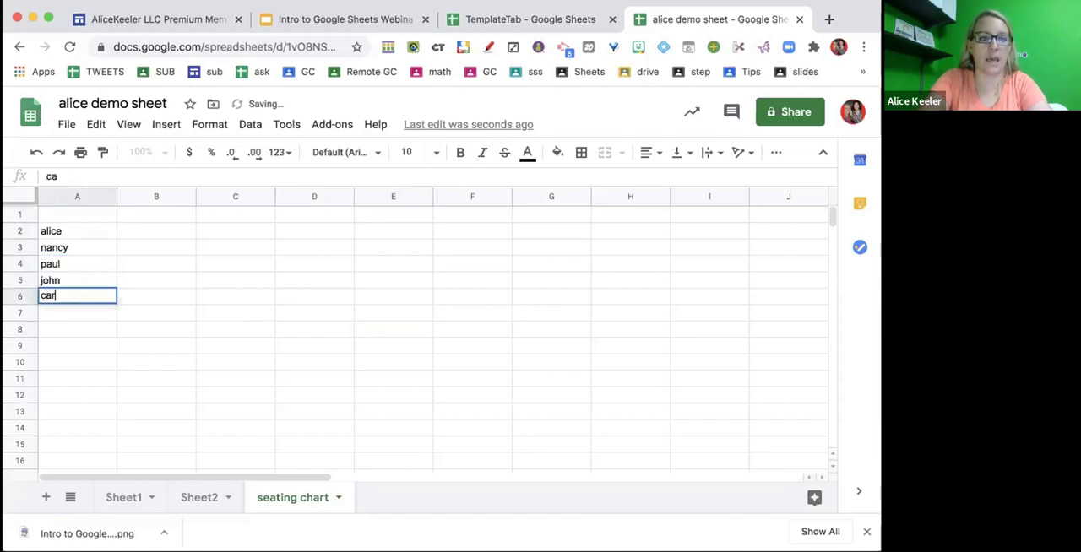
key("Return")
type("gerlald")
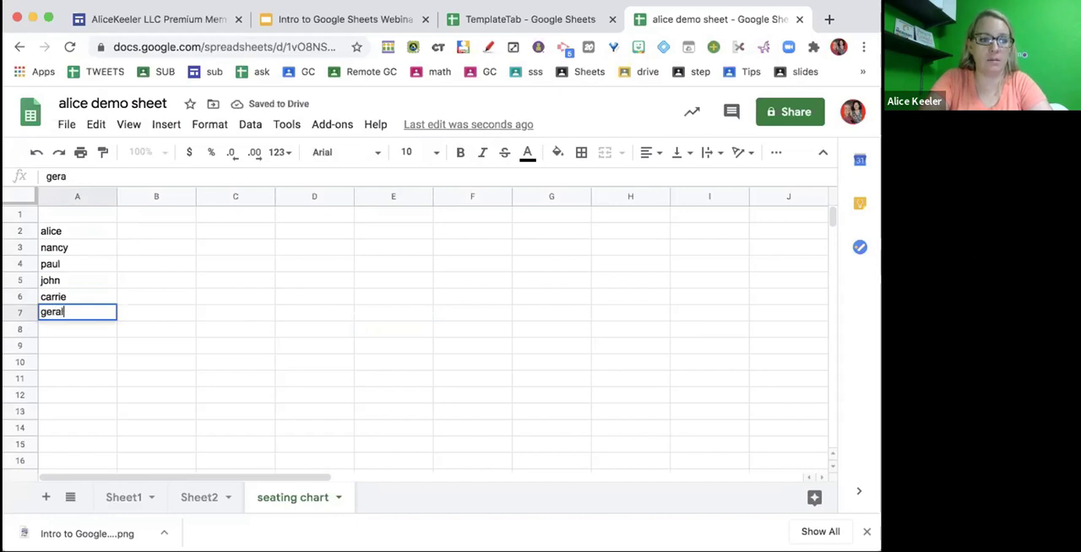
key("Return")
type("sheldon")
key("Return")
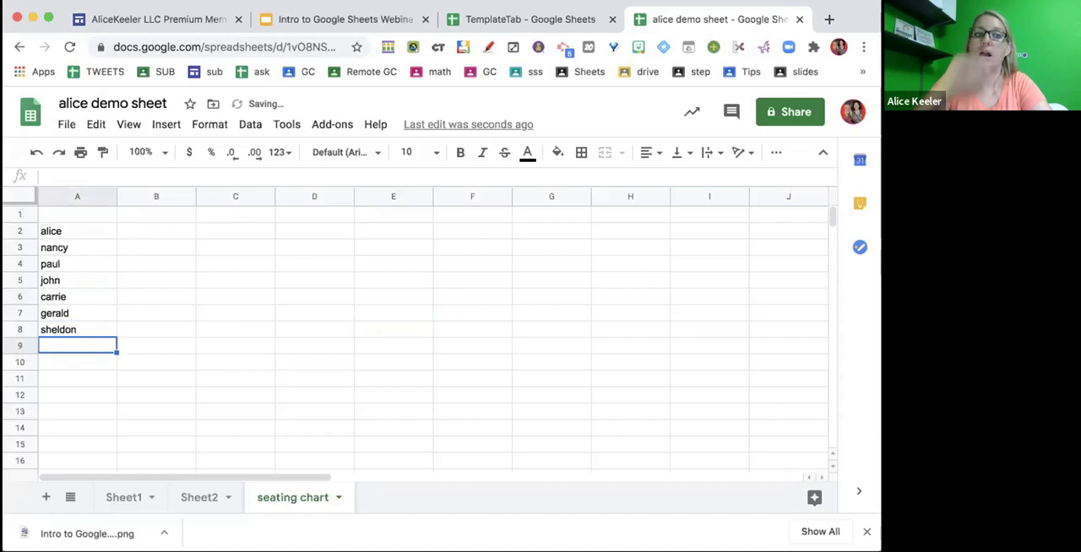
type("winni")
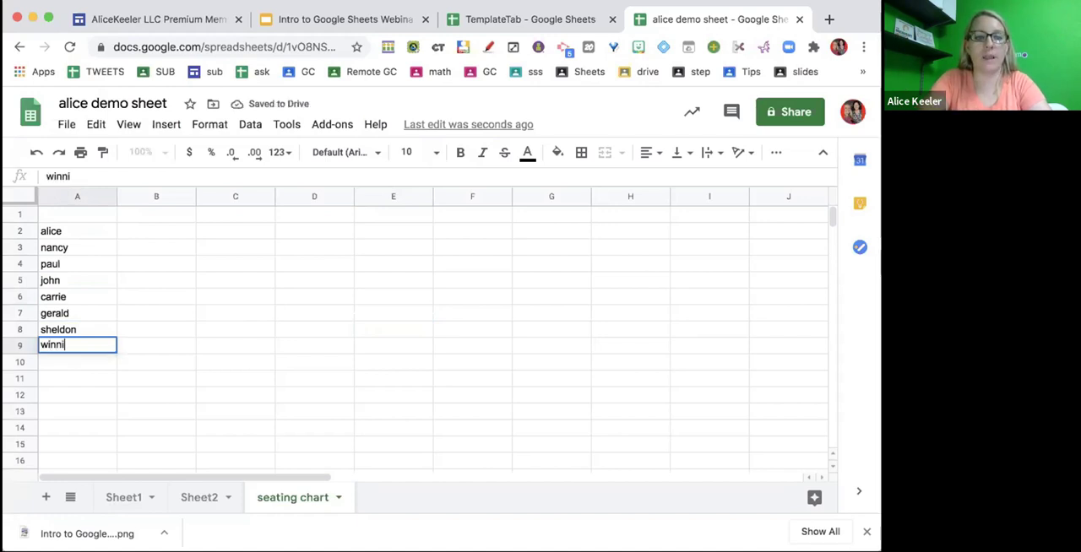
type("e")
key("Return")
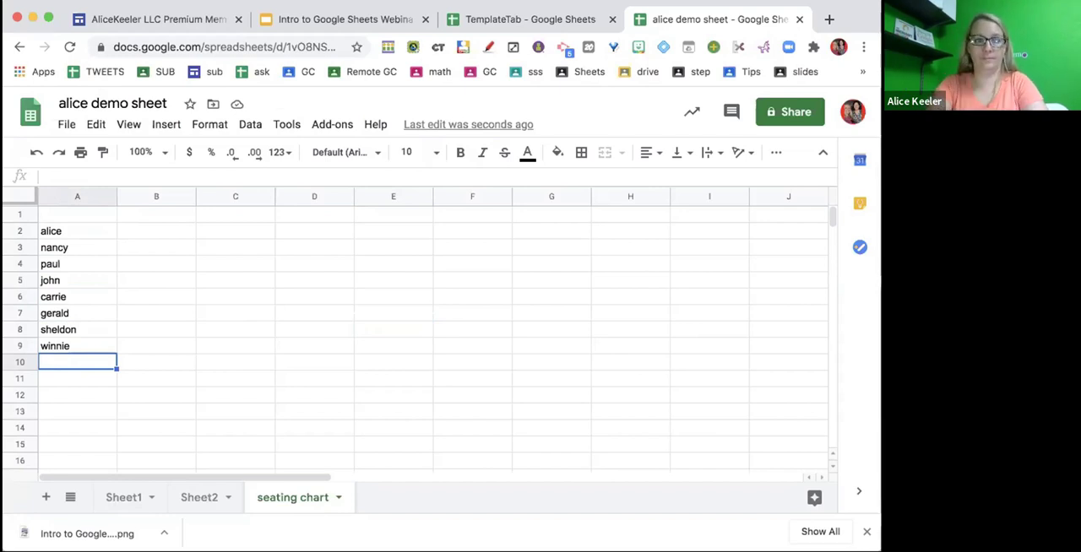
- Open listofrandomnames.com in a new browser tab
key("super+t")
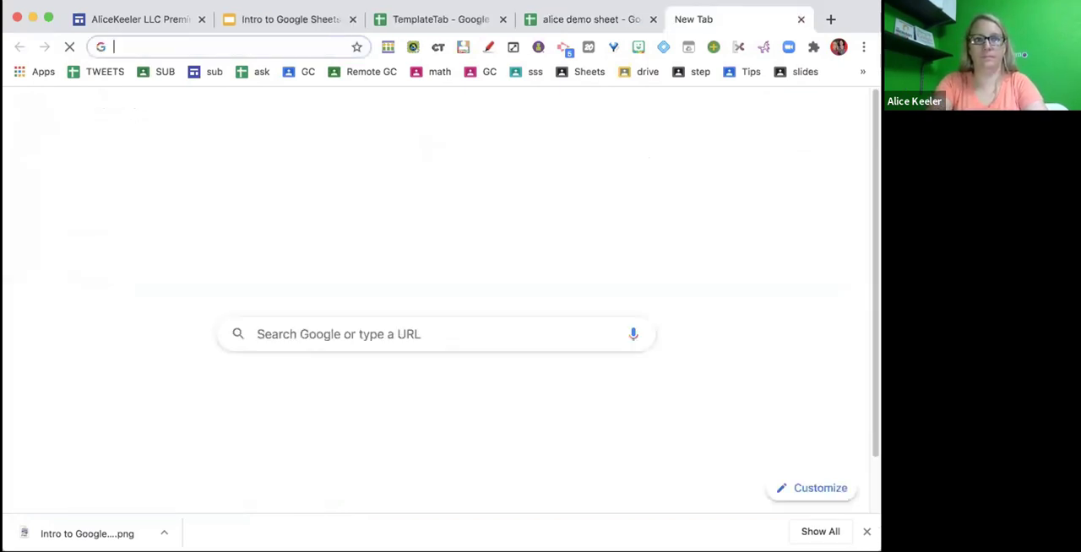
type("list")
key("Return")
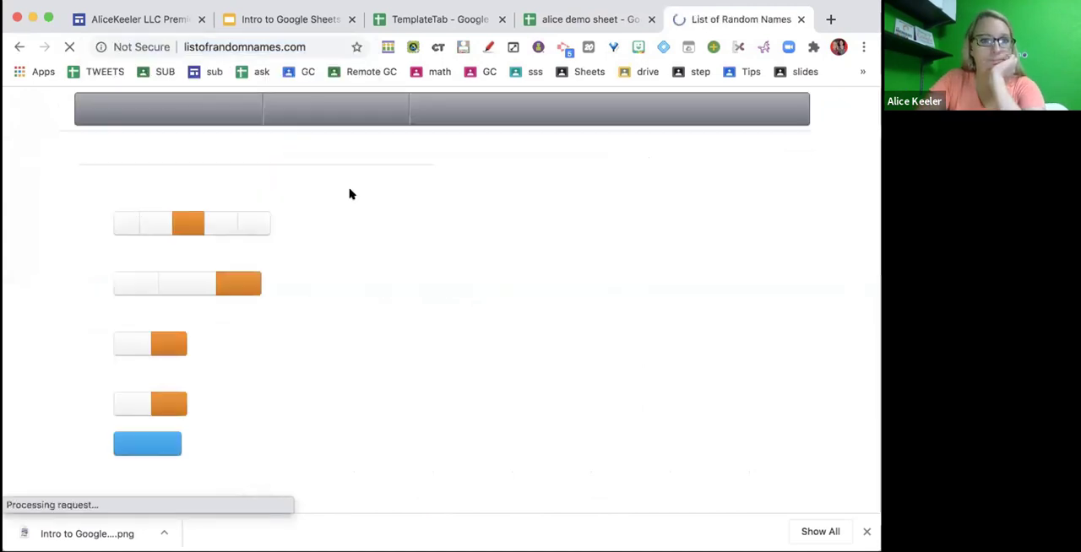
- Generate a list of 10 random names of both types, show it as a text-area list, and copy it
left_click(151, 441)
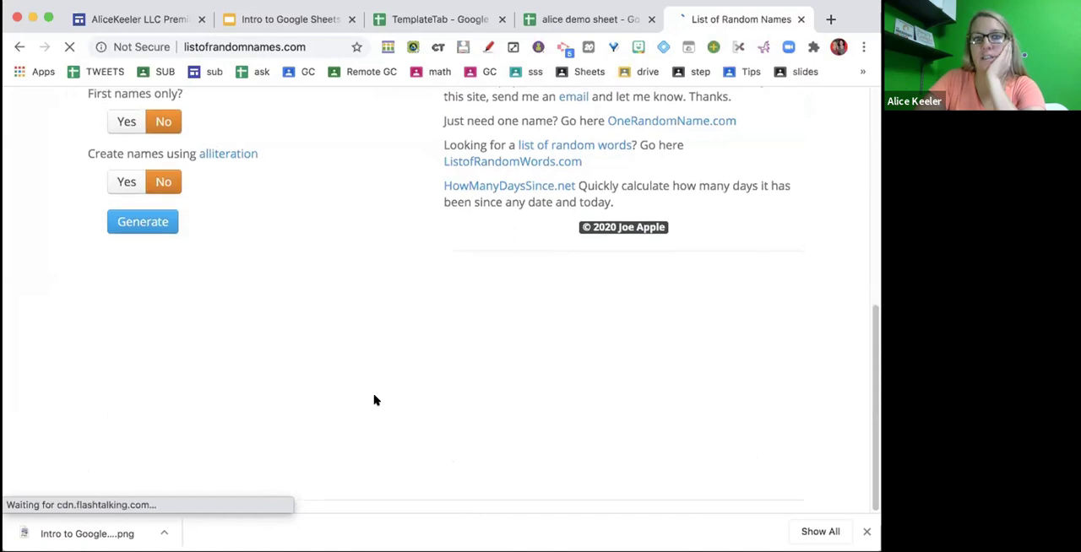
scroll(376, 401, "down", 3)
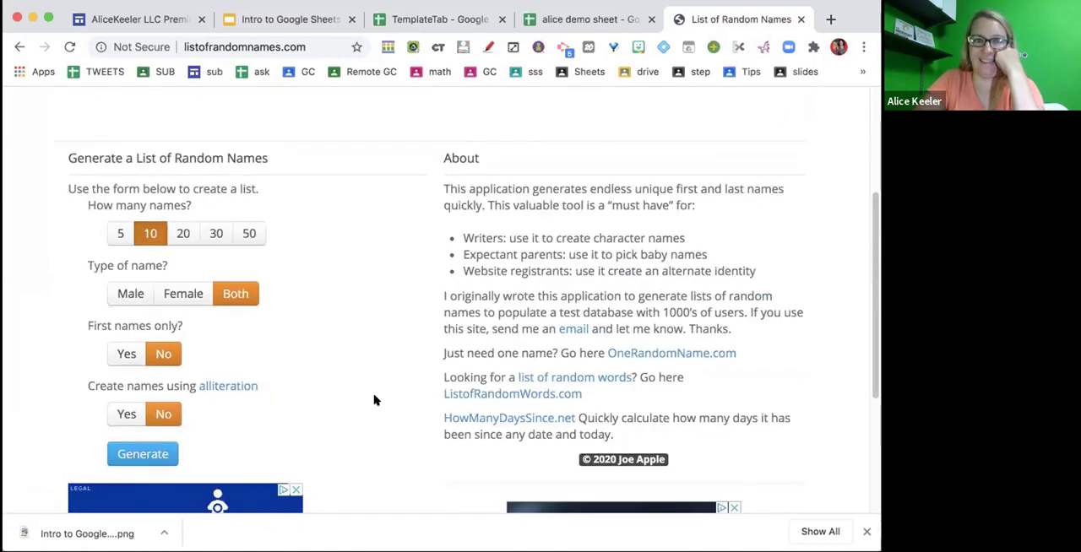
left_click(153, 479)
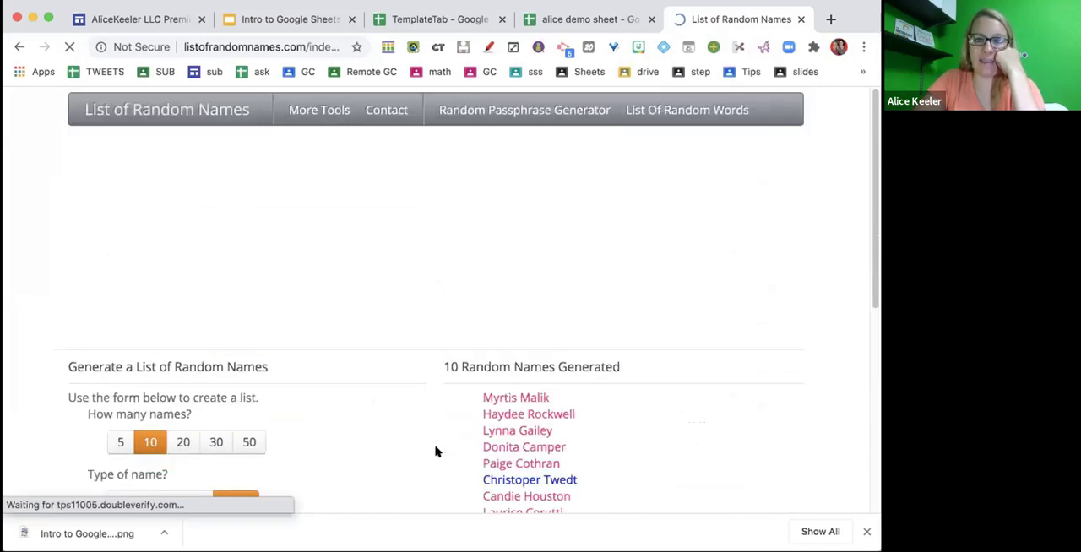
left_click(501, 332)
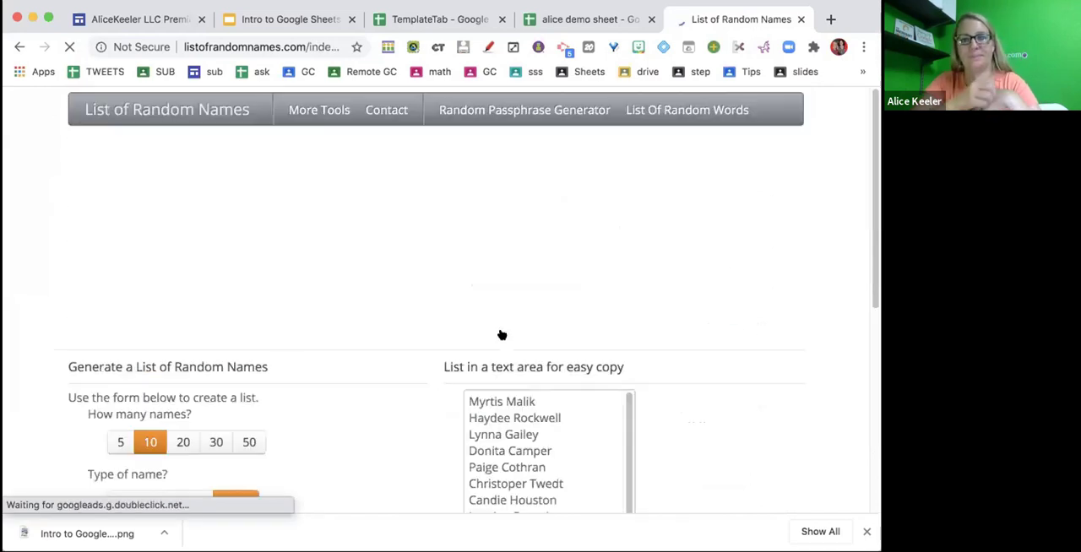
left_click(492, 422)
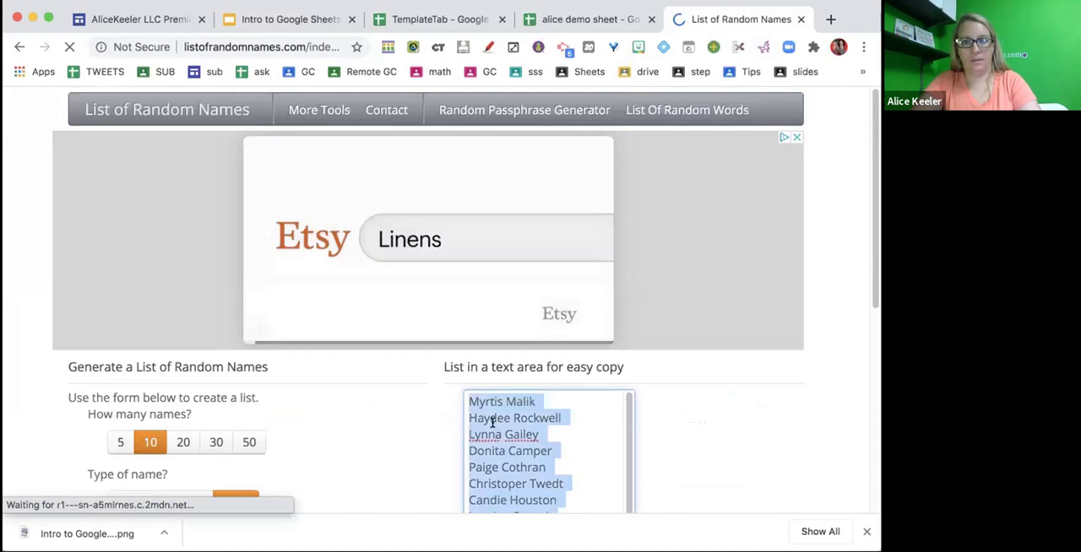
- Switch to the alice demo sheet and paste the copied names below the existing list, starting at A10 of the seating chart sheet
left_click(584, 24)
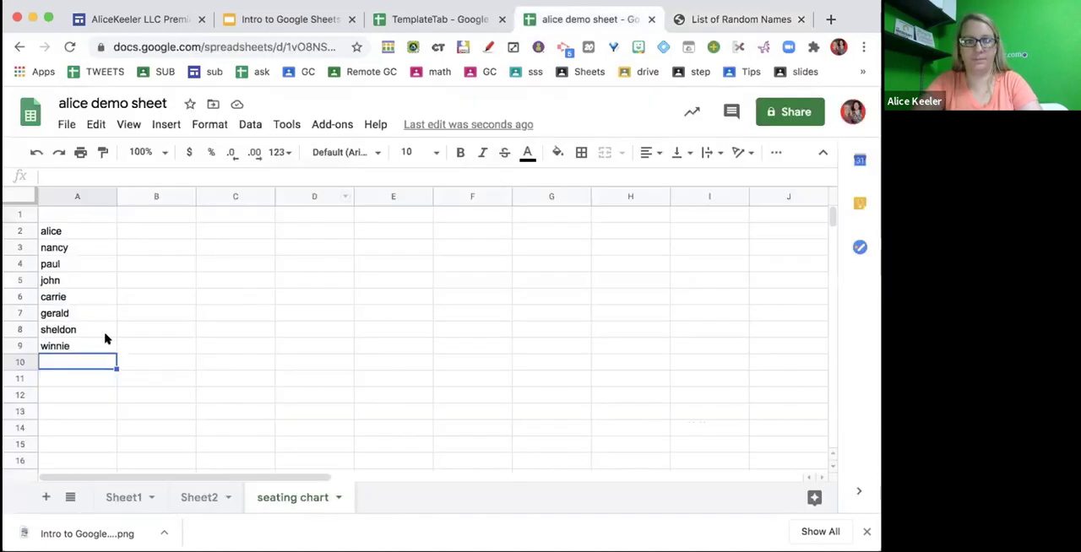
key("ctrl+v")
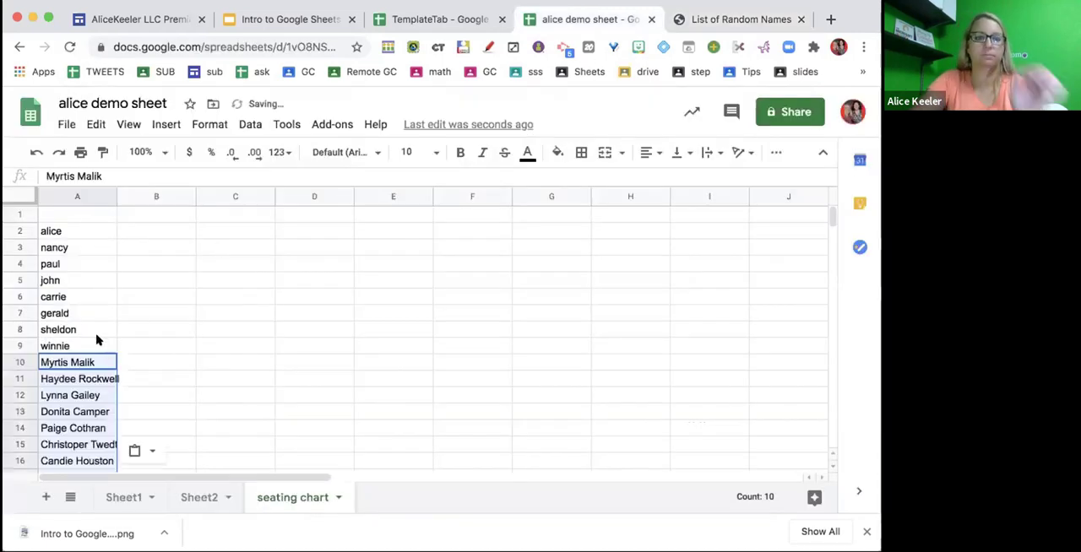
left_click(169, 375)
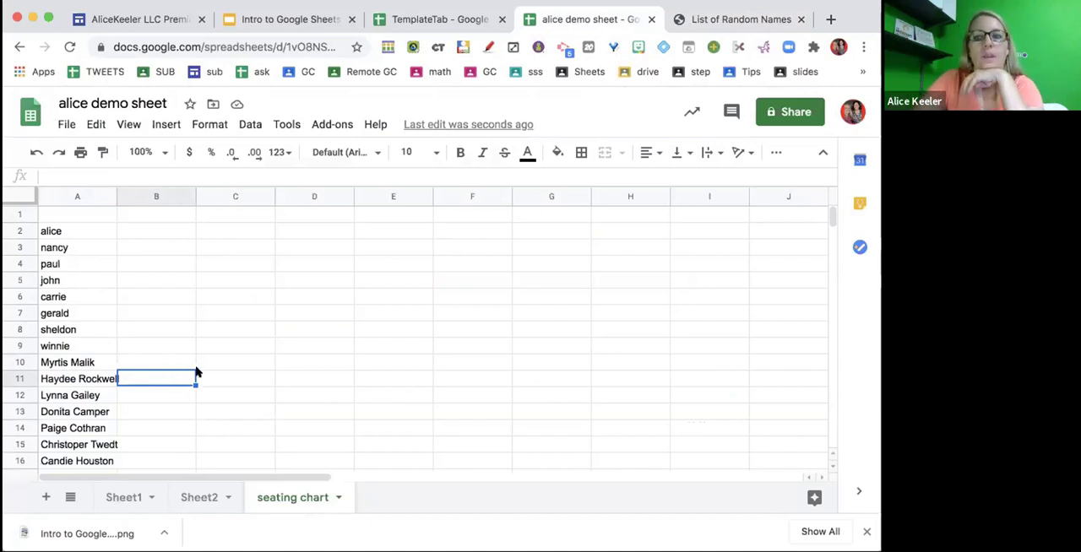
- Make all rows of the seating chart sheet taller at once, about two and a half times the default height
left_click(344, 312)
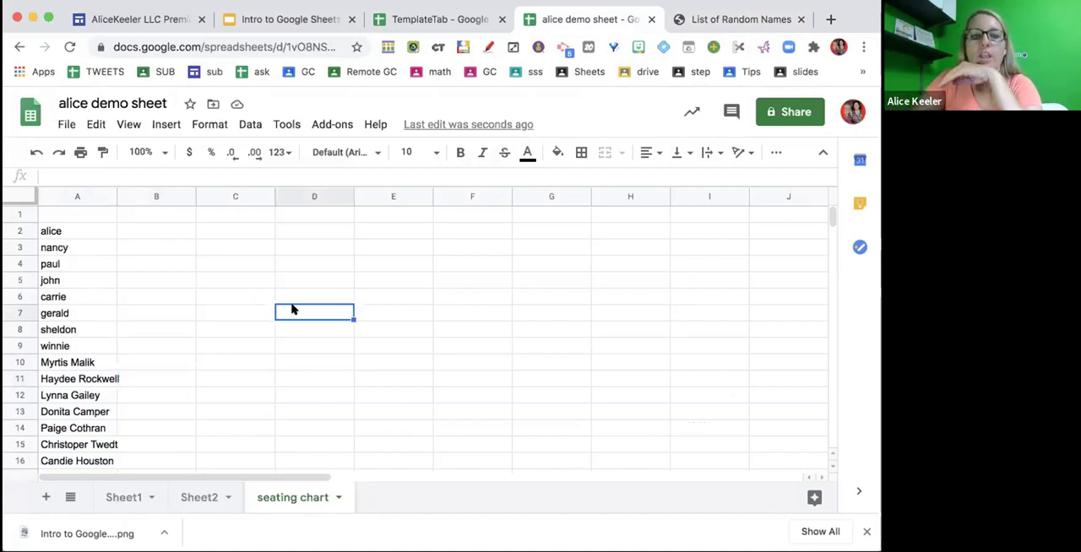
left_click(21, 194)
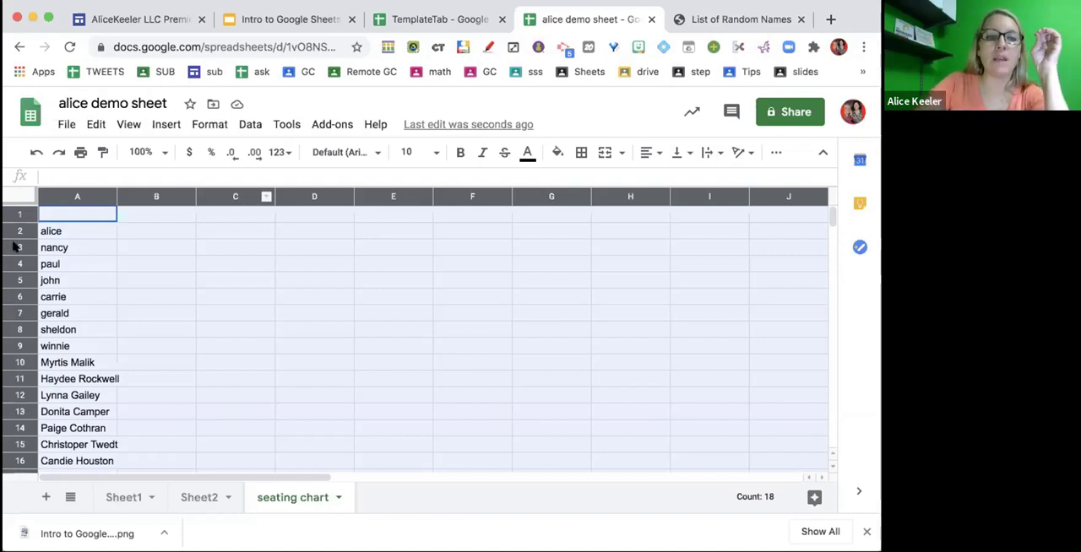
left_click_drag(21, 235, 24, 262)
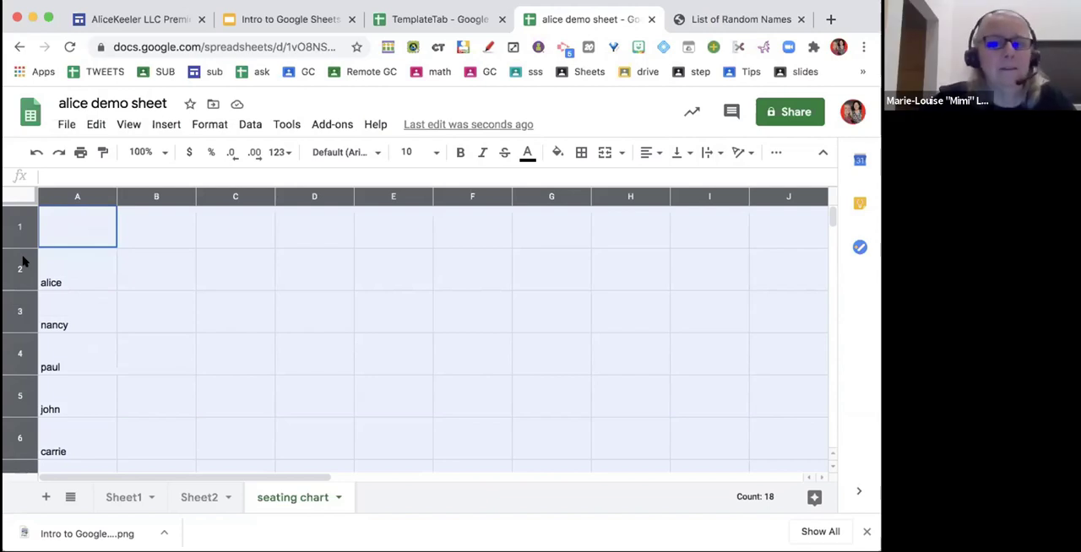
left_click(262, 296)
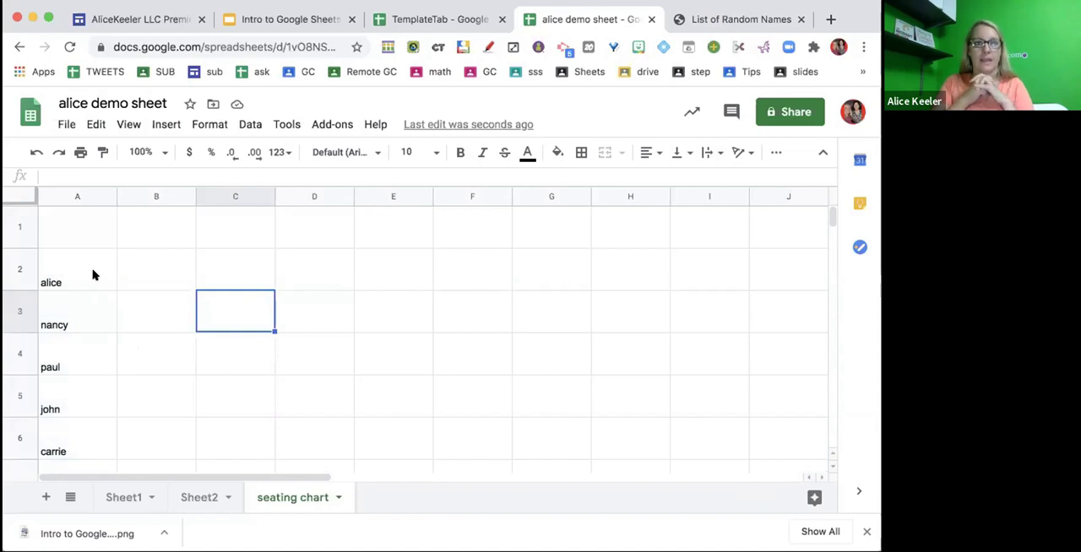
- Randomize the order of all the names in A2:A19
left_click_drag(93, 275, 89, 417)
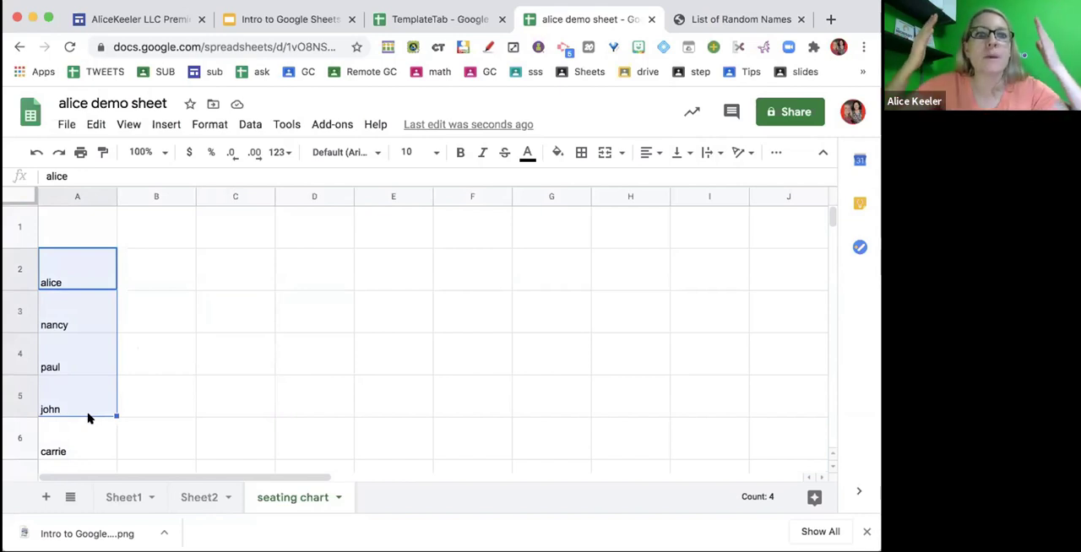
left_click(174, 387)
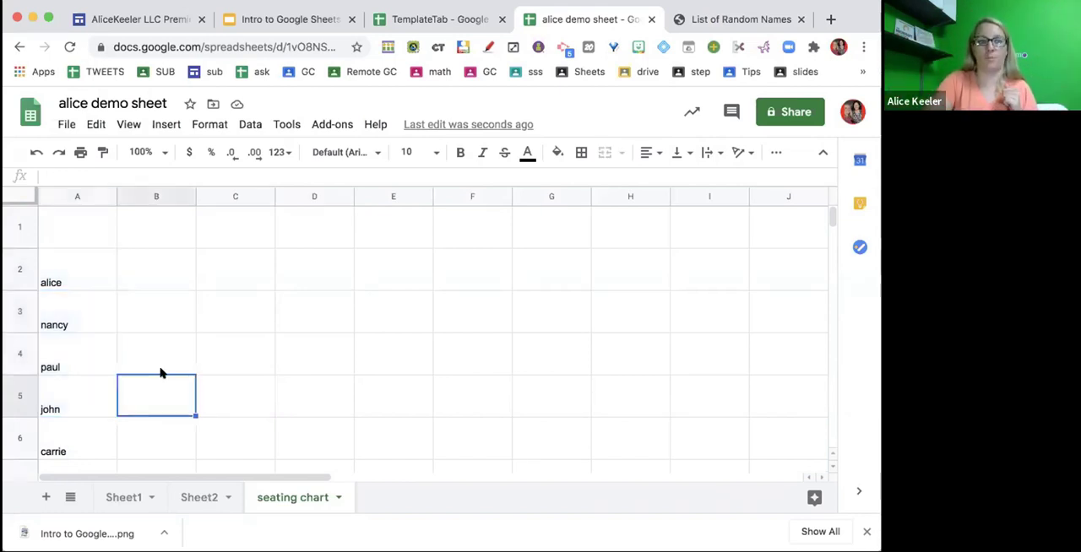
left_click(57, 268)
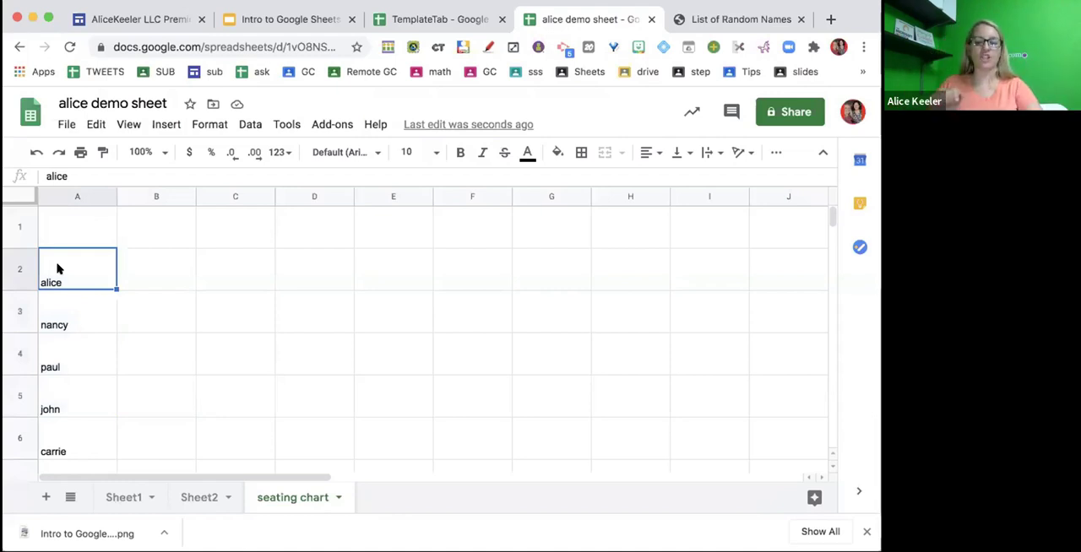
key("shift+Down")
key("shift+Down")
key("shift+Down")
key("shift+Down")
key("shift+Right")
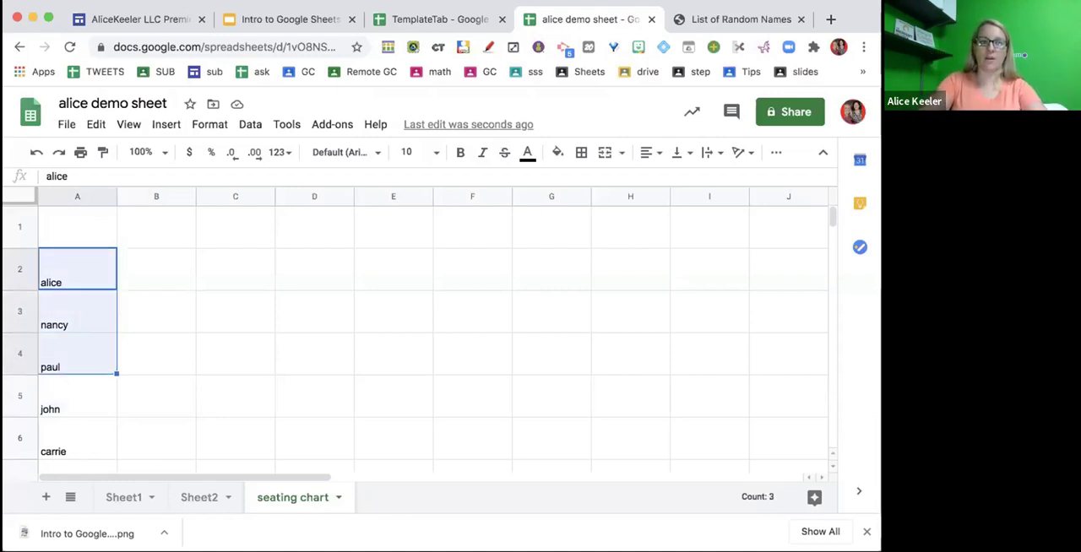
key("shift+Left")
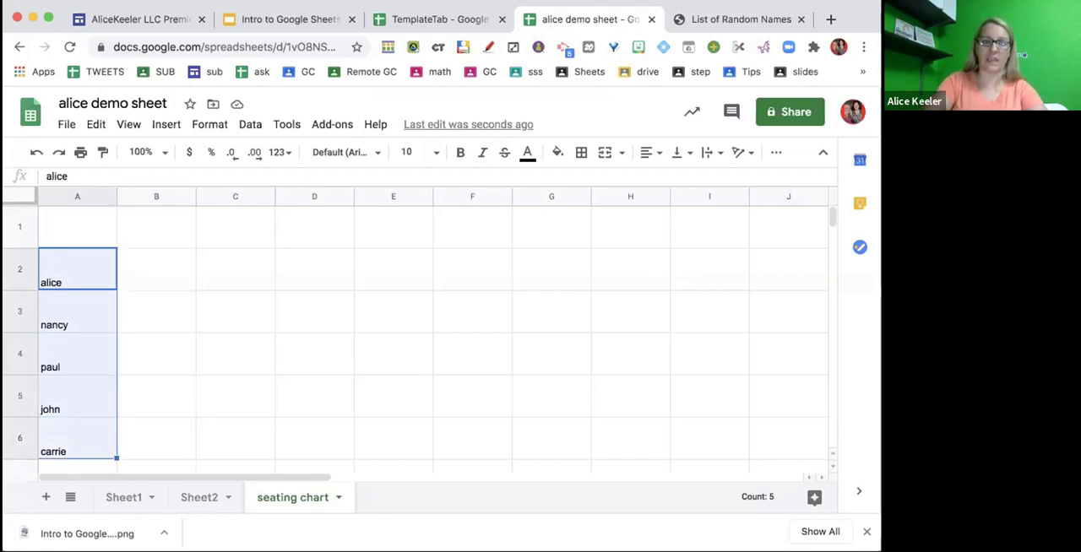
key("shift+Down")
key("shift+Down")
key("shift+Down")
key("shift+Down")
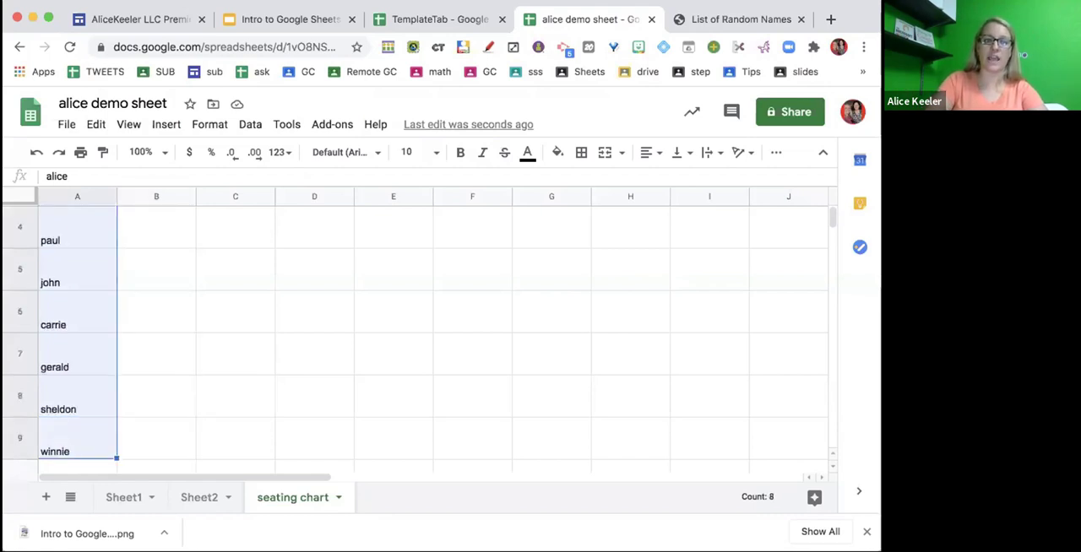
key("shift+Down")
key("shift+Down")
key("shift+Down")
key("shift+Down")
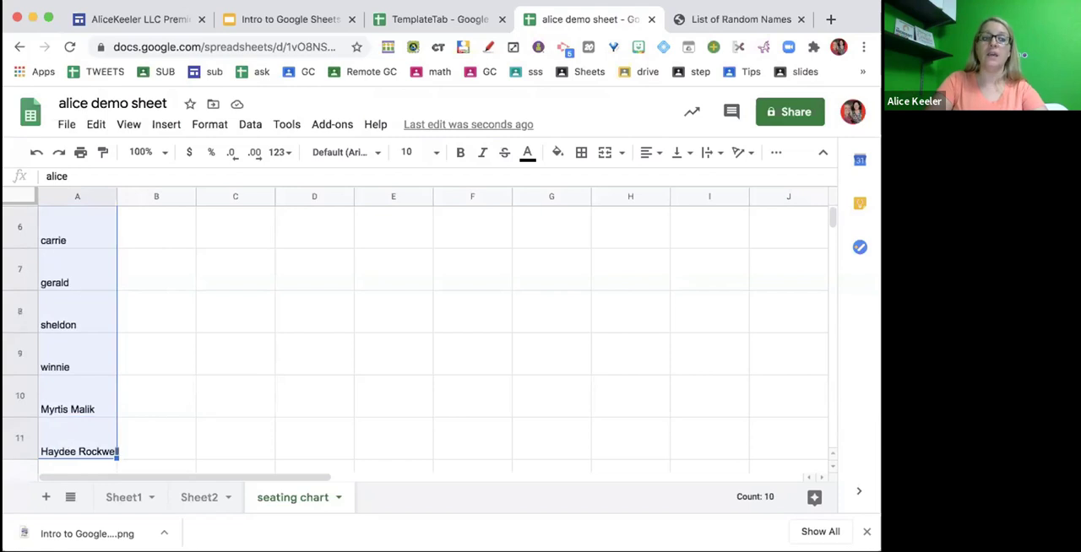
key("shift+Down")
key("shift+Down")
key("shift+Down")
key("shift+Down")
key("shift+Down")
key("shift+Down")
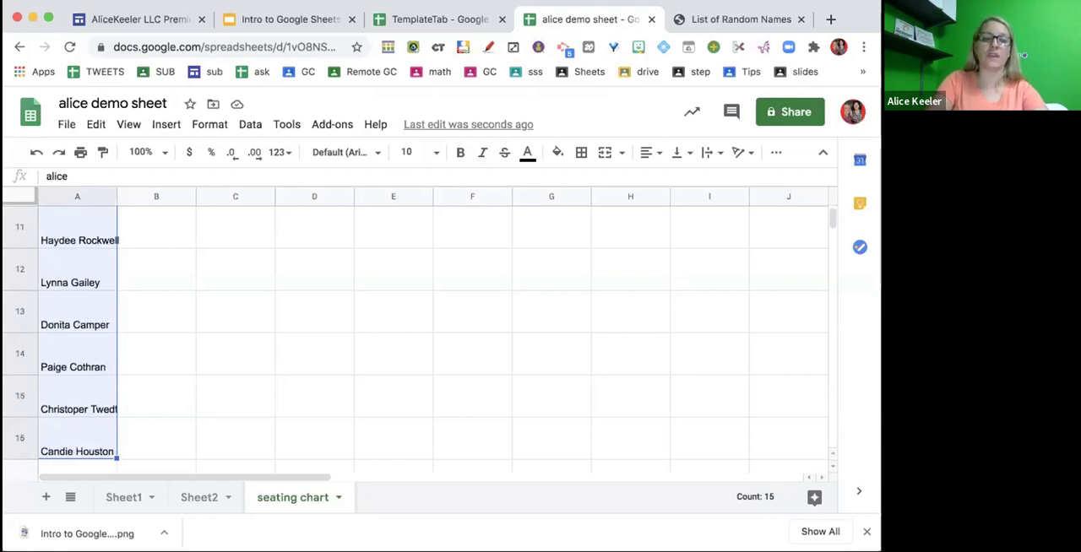
key("shift+Down")
key("shift+Up")
key("shift+Up")
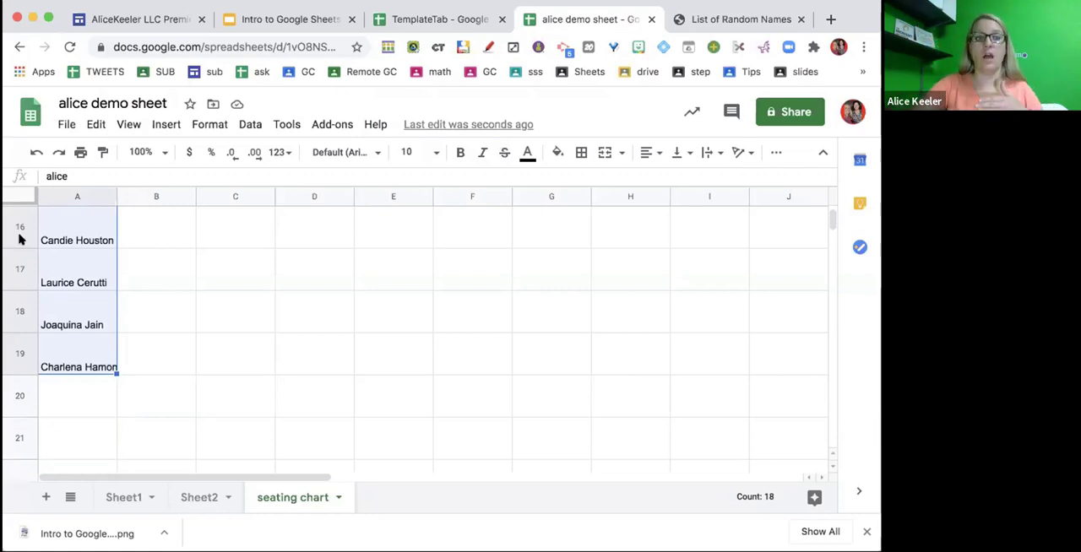
right_click(45, 245)
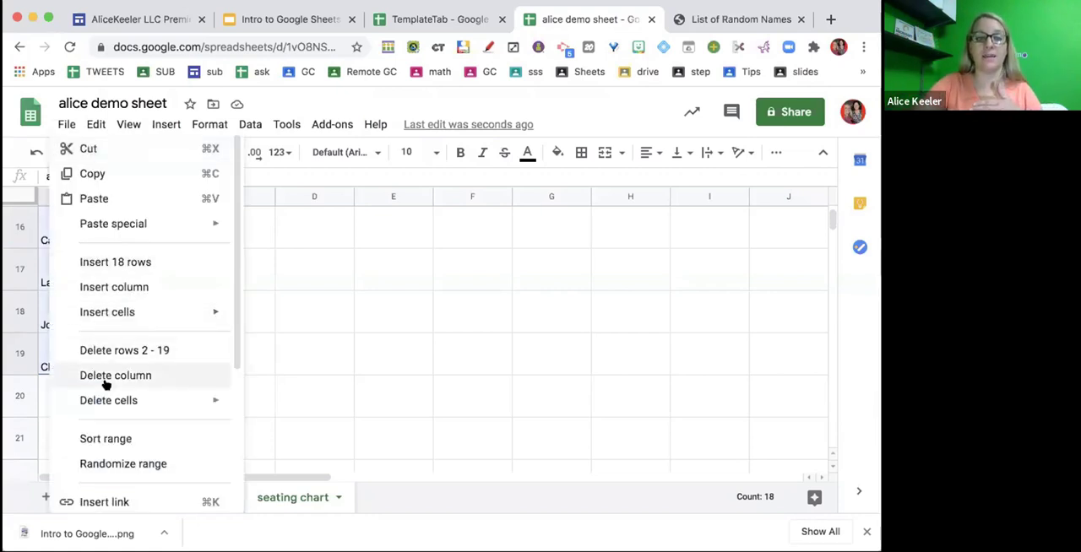
left_click(188, 464)
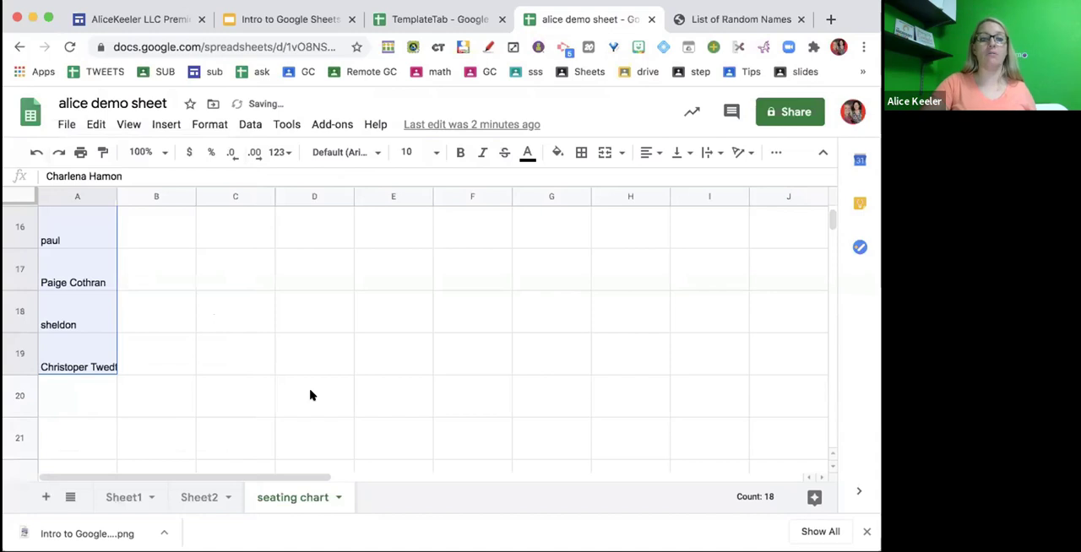
scroll(310, 396, "up", 5)
scroll(310, 395, "down", 1)
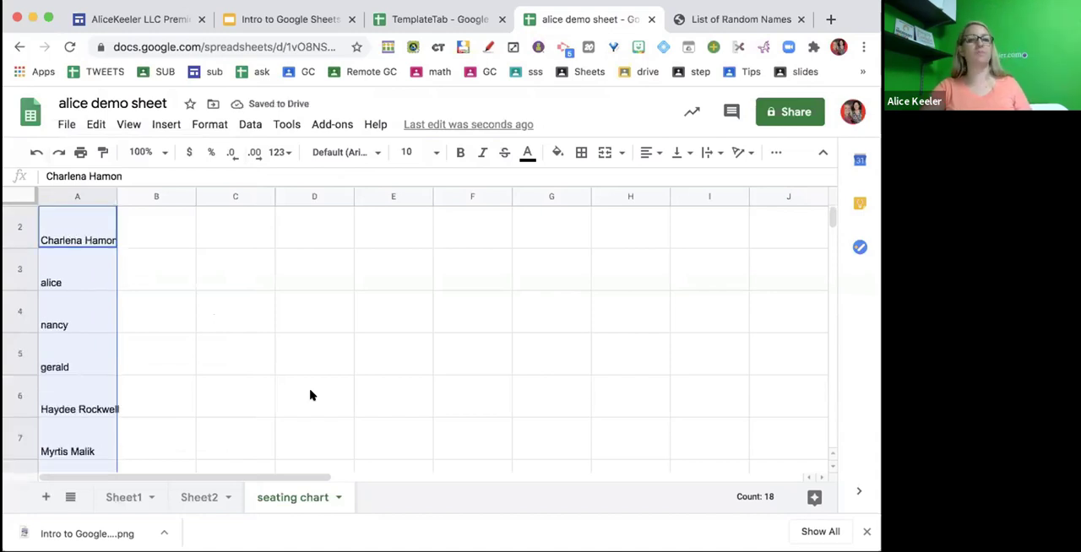
- Randomize the same range of names two more times and clear the selection
right_click(75, 286)
left_click(138, 465)
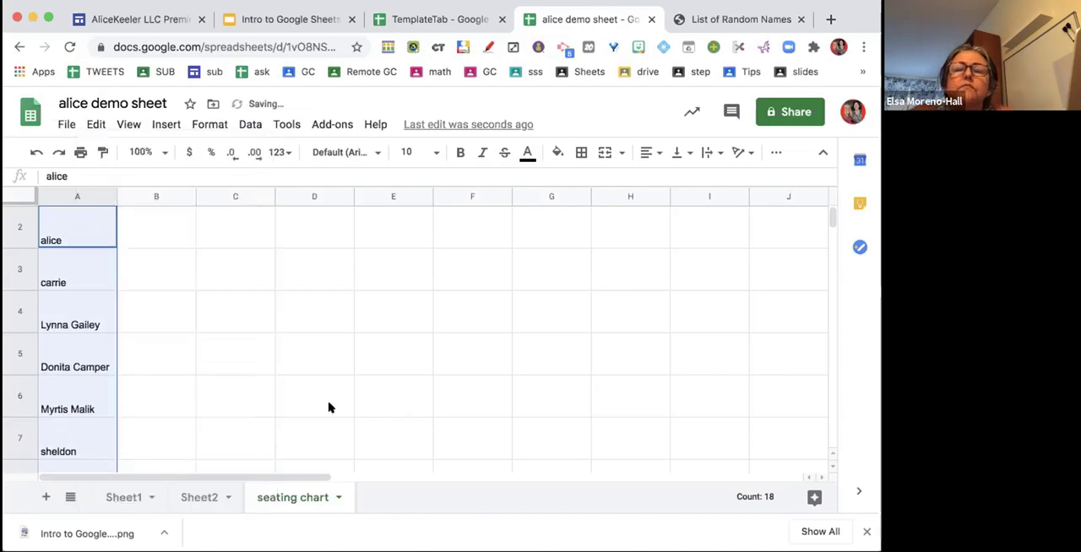
right_click(78, 324)
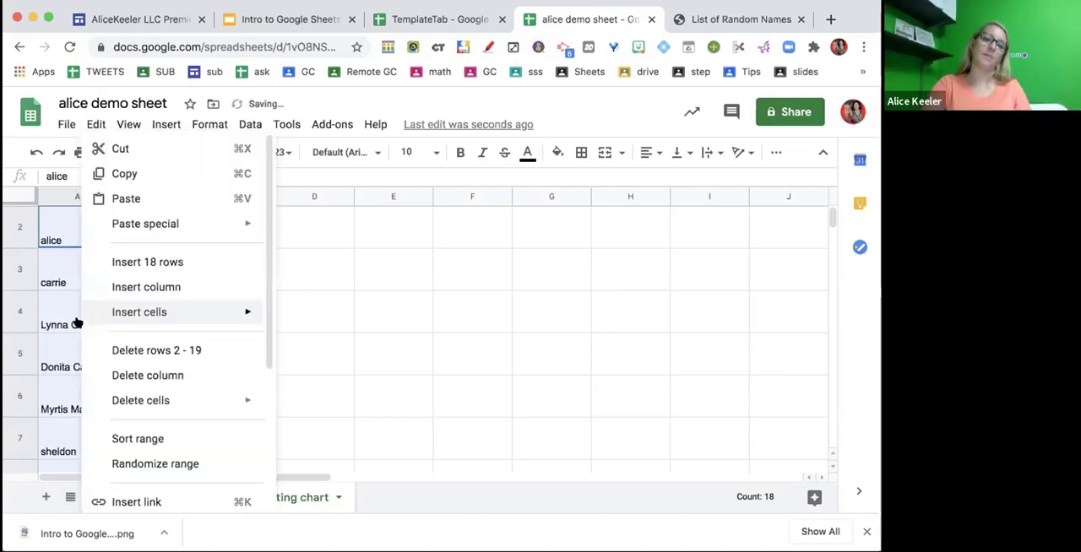
left_click(172, 463)
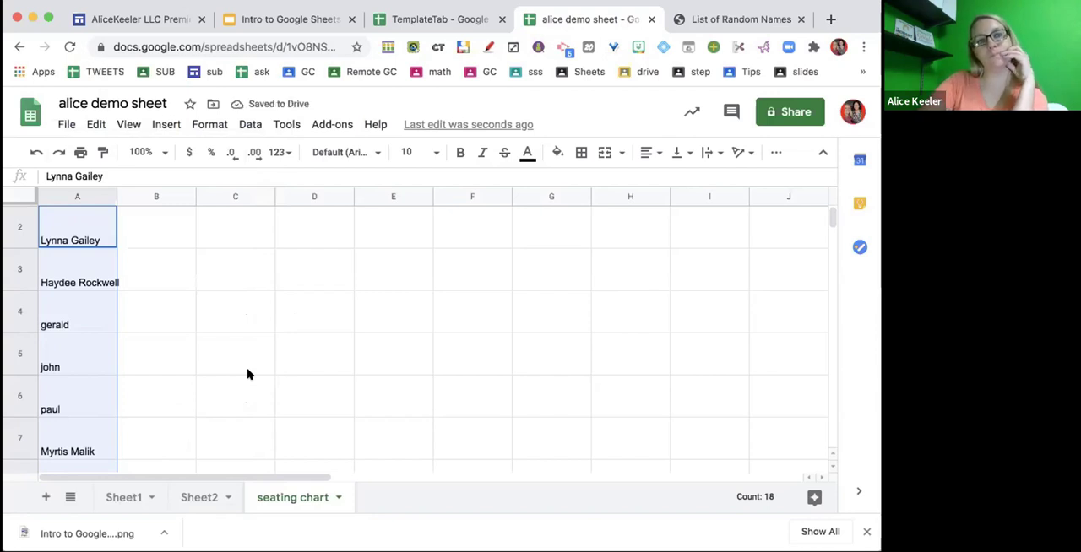
left_click(141, 296)
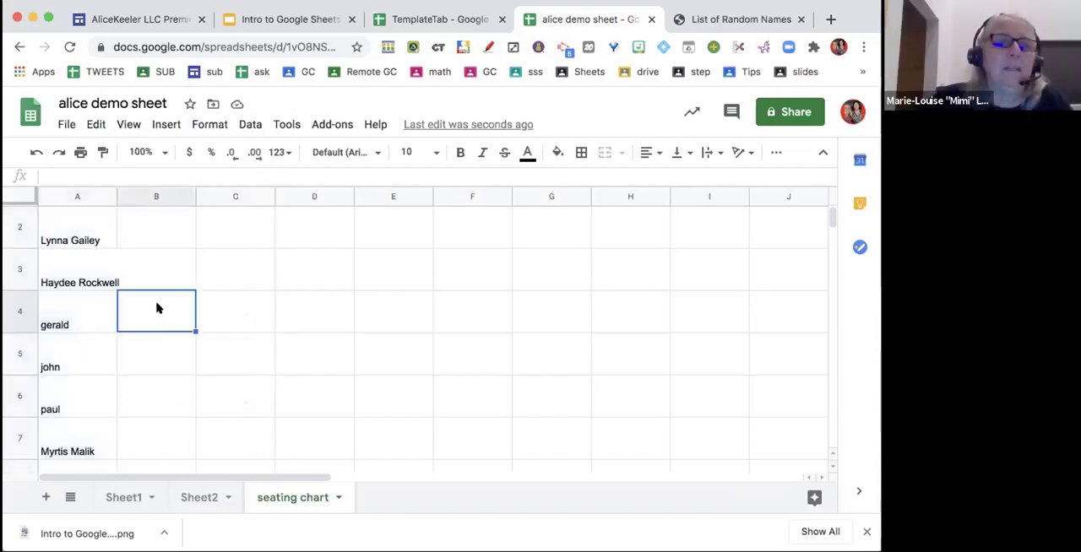
- Move the names from A2:A5 one by one into a two-by-two group in D2:E3
left_click(81, 236)
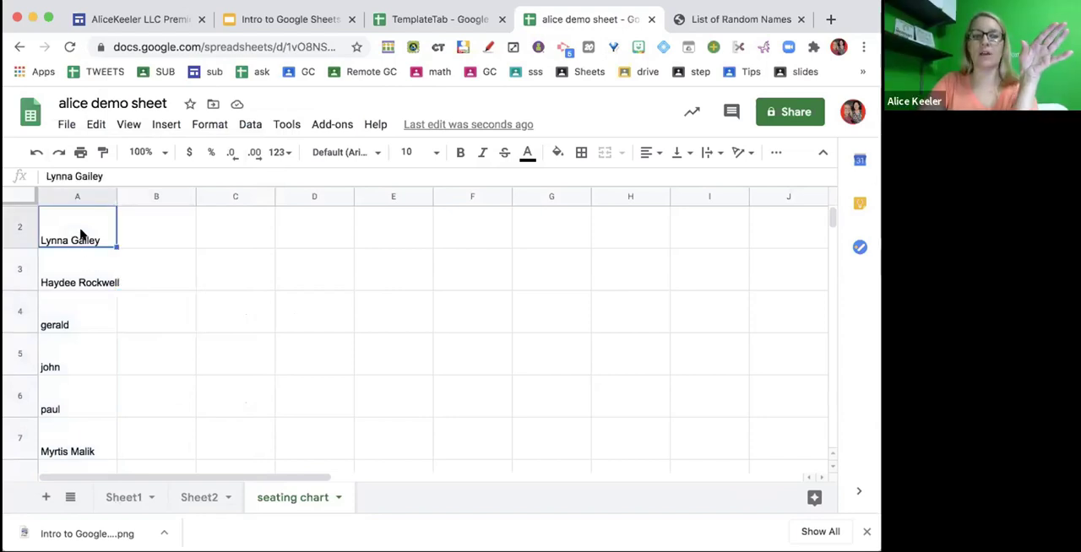
scroll(82, 235, "up", 1)
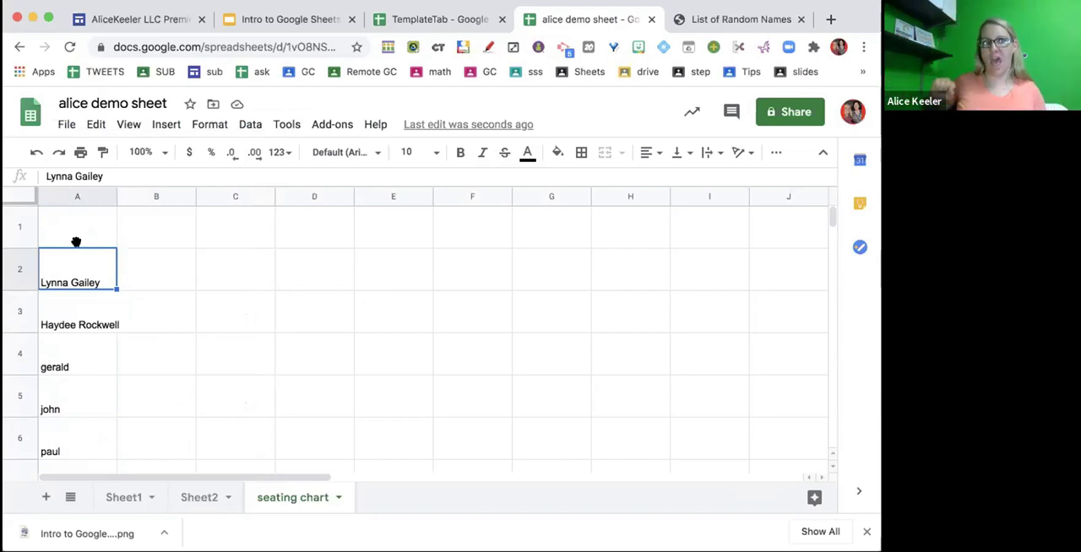
left_click_drag(76, 243, 295, 269)
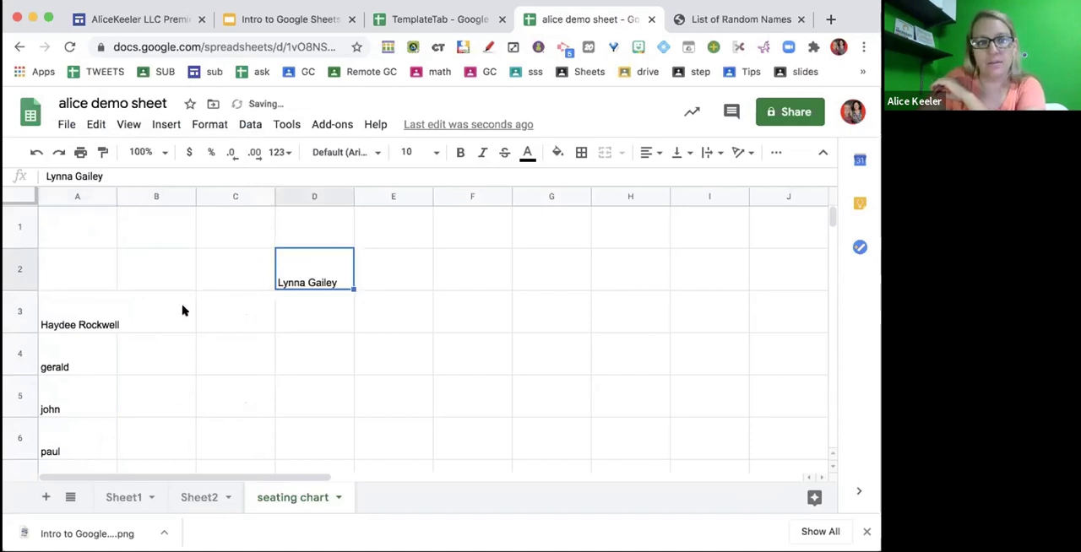
left_click(99, 304)
left_click_drag(92, 288, 371, 275)
left_click(58, 367)
left_click_drag(63, 326, 302, 314)
left_click(71, 392)
left_click_drag(105, 373, 357, 346)
- Move the names from A6:A9 one by one into a second two-by-two group in D5:E6
scroll(283, 406, "down", 1)
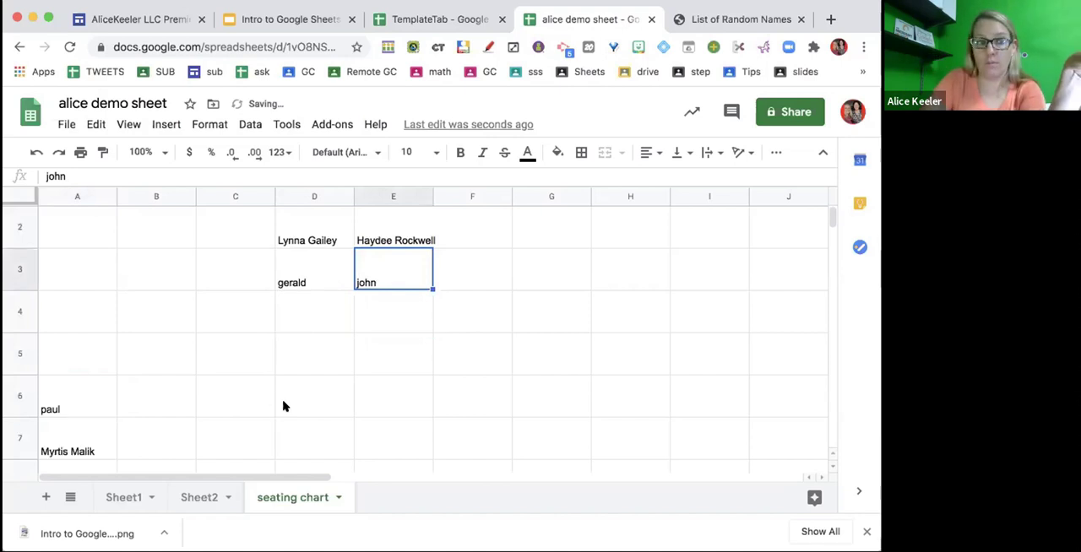
left_click(99, 401)
left_click_drag(87, 372, 285, 364)
left_click(69, 433)
left_click_drag(120, 420, 370, 359)
scroll(147, 434, "down", 2)
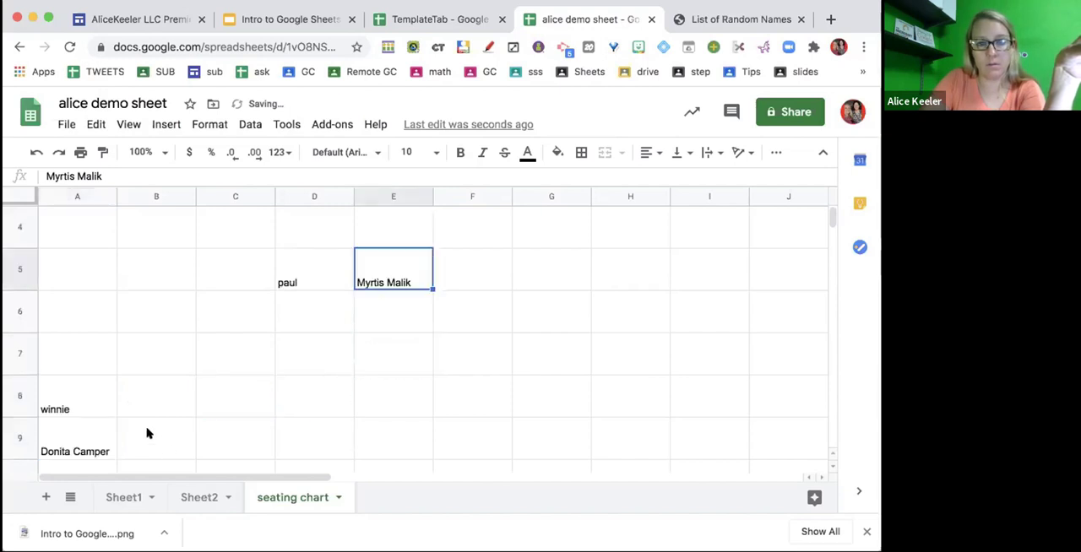
left_click(80, 412)
left_click_drag(79, 372, 292, 313)
left_click(90, 448)
left_click_drag(92, 412, 373, 322)
- Move the name in A10 far down the sheet to cell E129
scroll(385, 401, "up", 2)
scroll(384, 402, "down", 8)
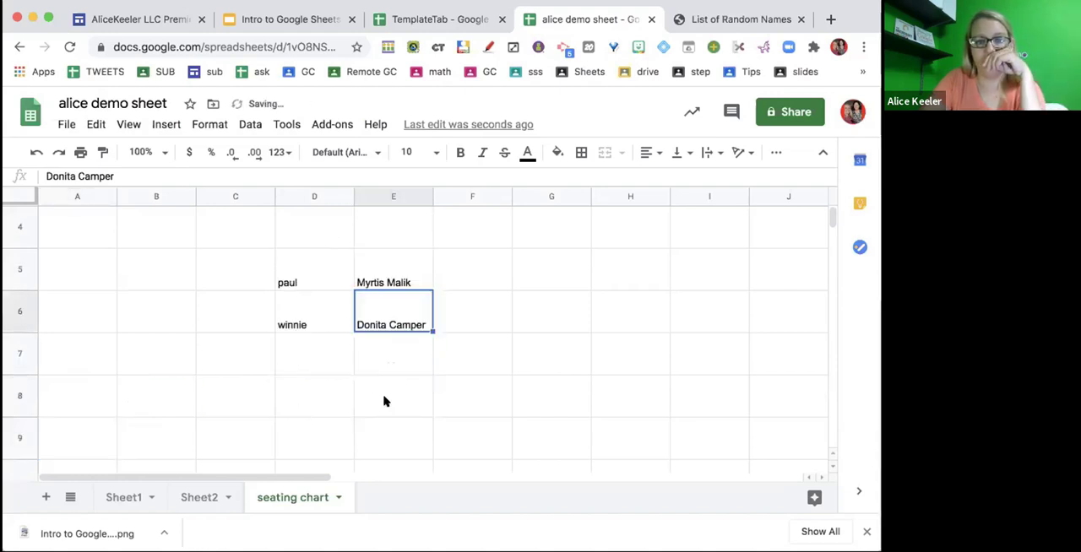
scroll(232, 343, "up", 3)
left_click(70, 338)
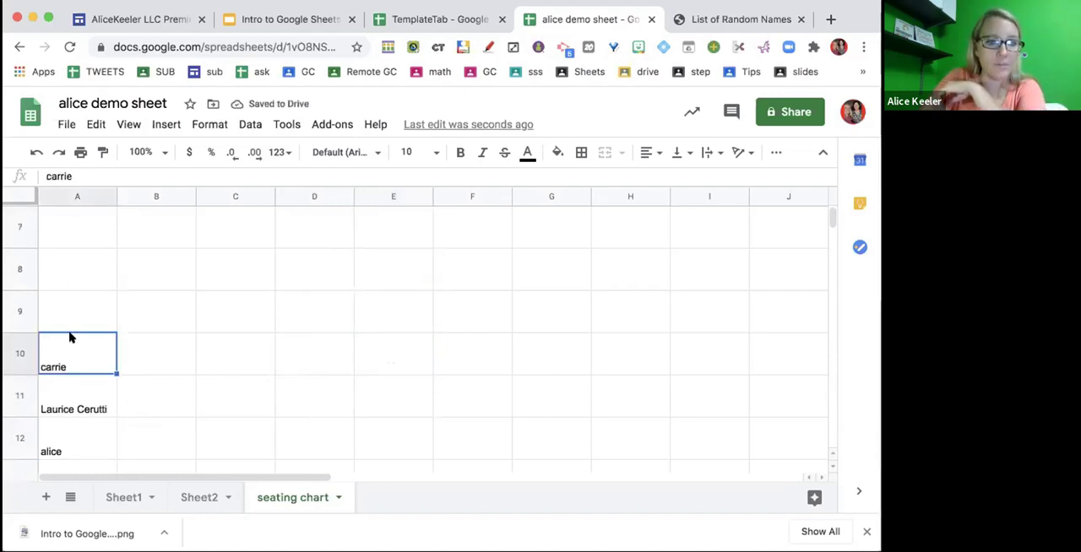
left_click_drag(68, 333, 384, 367)
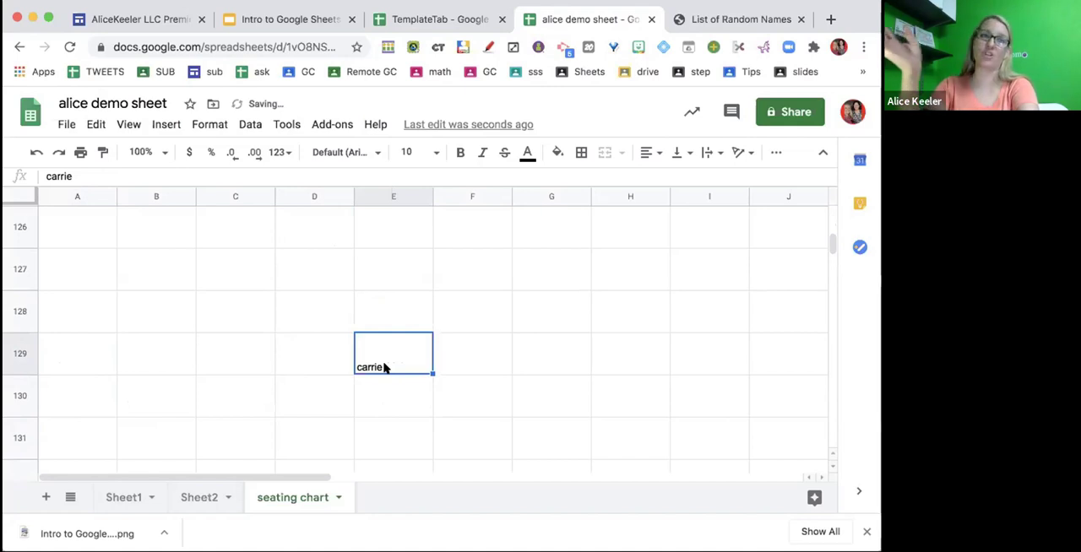
- Cut the name in E129 and paste it into H2 to start a third group
key("super+c")
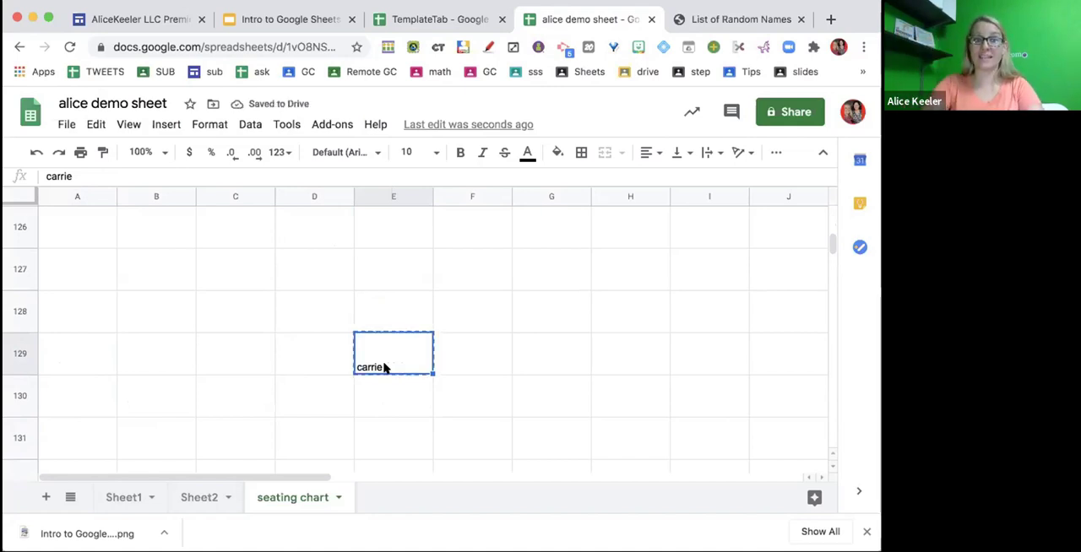
scroll(230, 309, "up", 3)
scroll(229, 309, "up", 20)
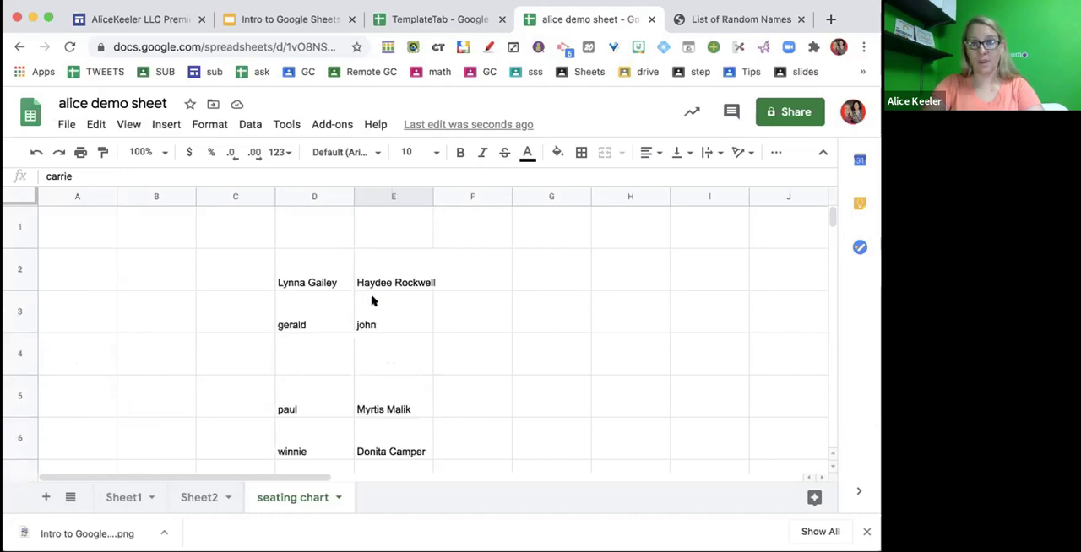
left_click(594, 277)
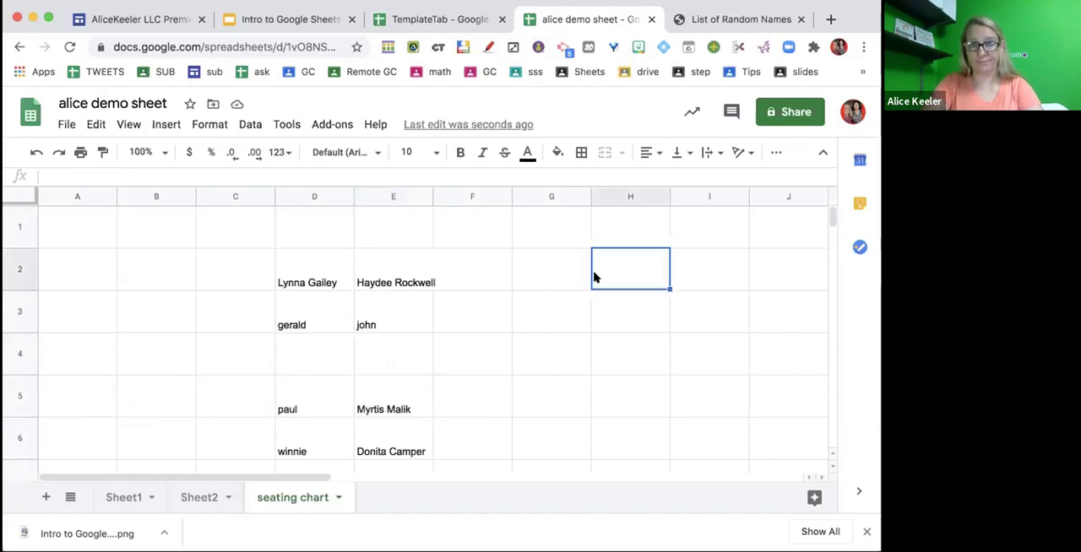
key("ctrl+v")
- Move the names in A11 and A12 one by one into C10 and C11
scroll(445, 452, "down", 3)
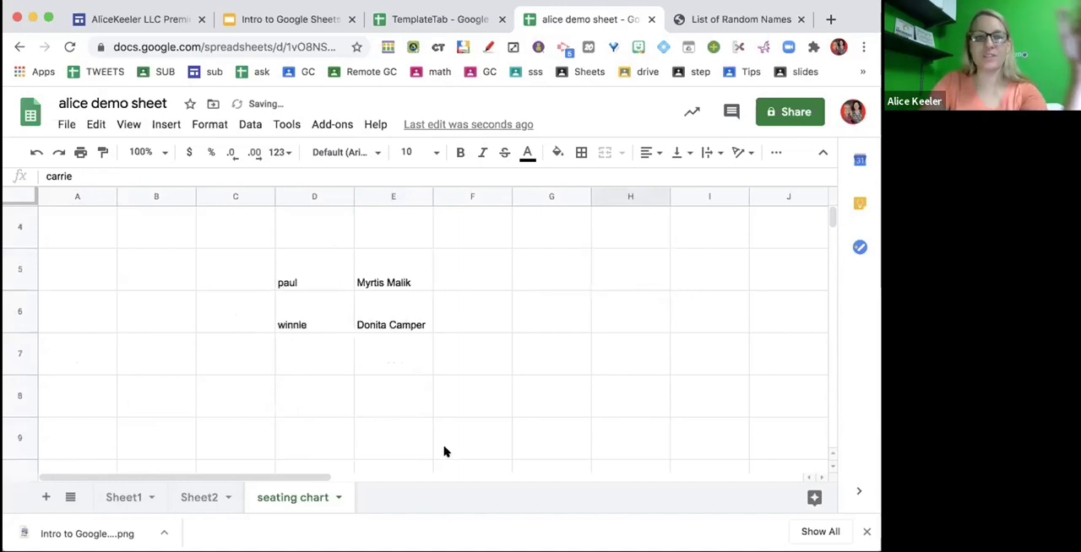
scroll(445, 452, "down", 4)
left_click(98, 357)
left_click_drag(99, 327, 235, 311)
left_click(59, 382)
left_click_drag(63, 369, 218, 355)
- Cut both names in C10:C11 together and paste them into I2:I3 beside the third group's first name
left_click(230, 318)
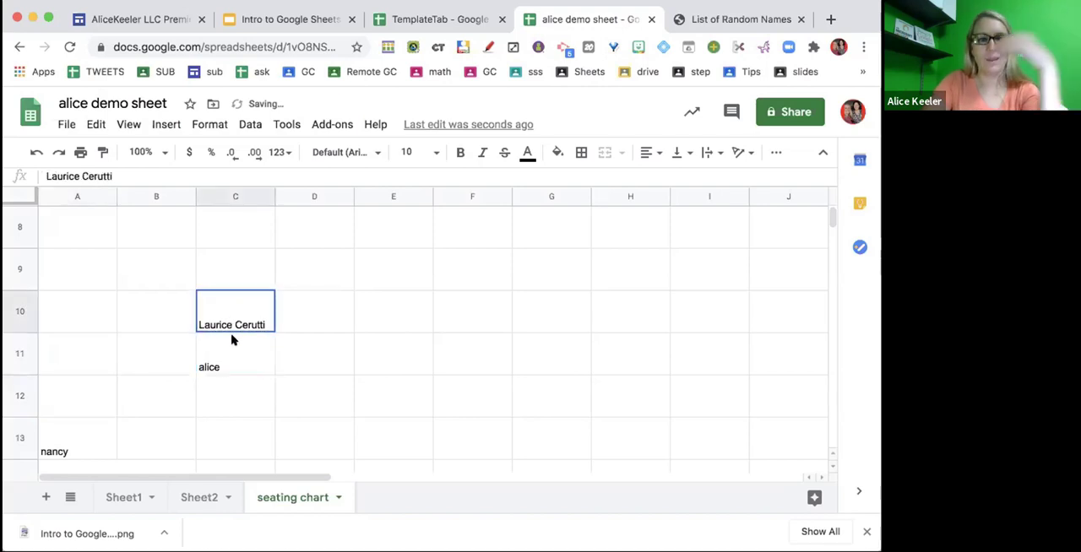
left_click(233, 339, "shift")
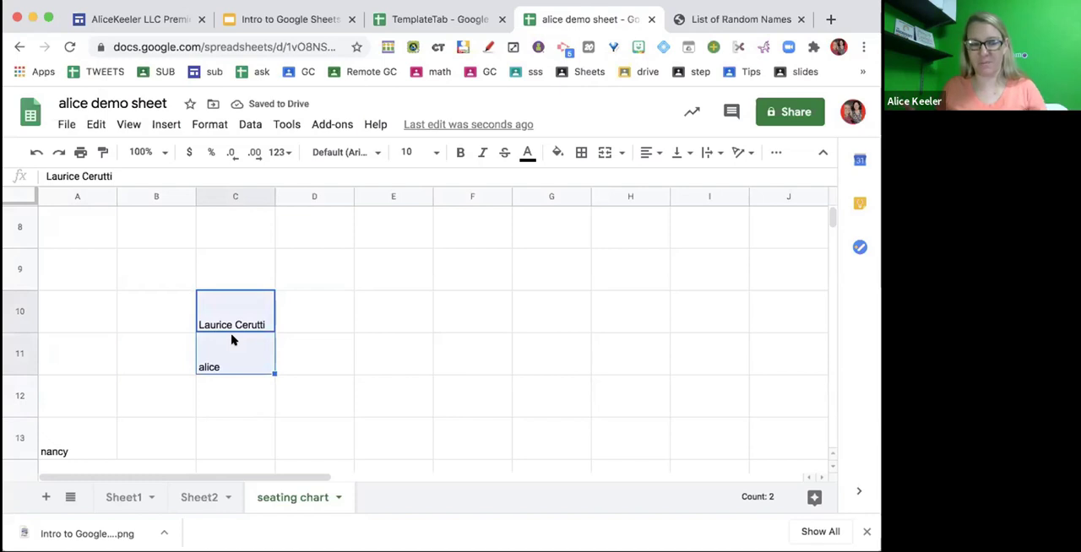
scroll(454, 314, "up", 5)
scroll(455, 314, "right", 1)
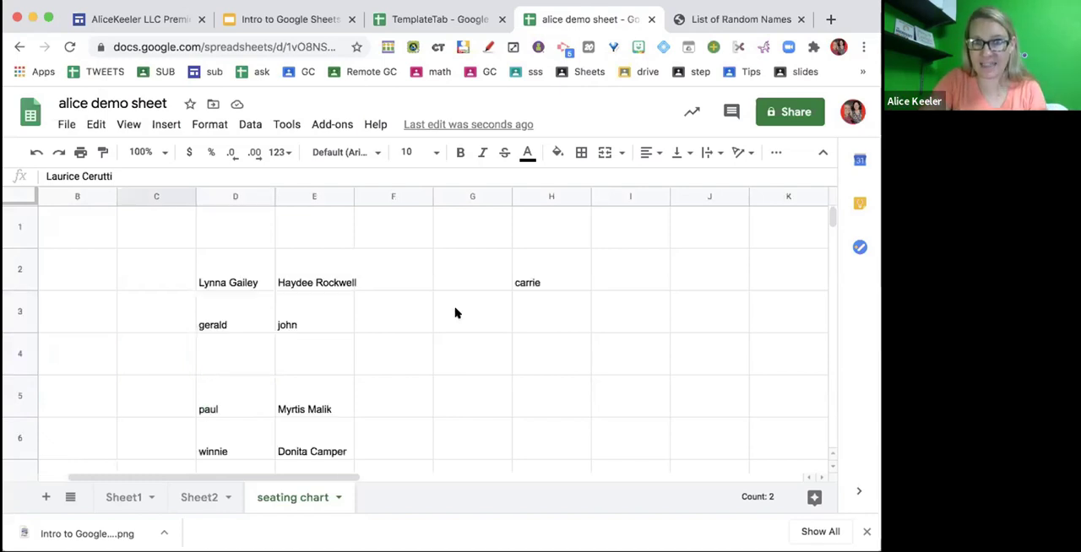
left_click(594, 283)
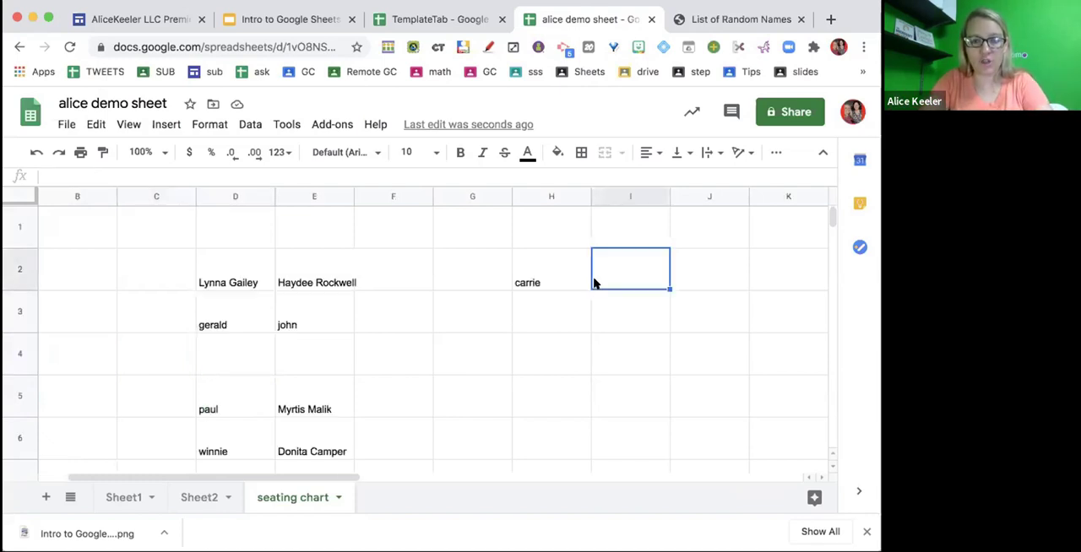
key("ctrl+v")
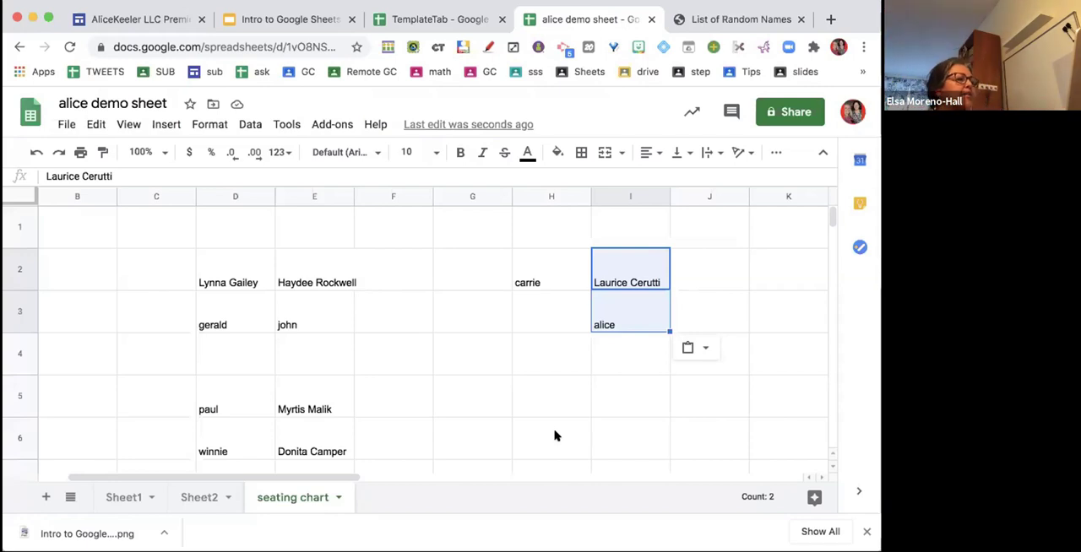
- Make all columns of the sheet slightly narrower and all rows slightly taller
left_click(24, 196)
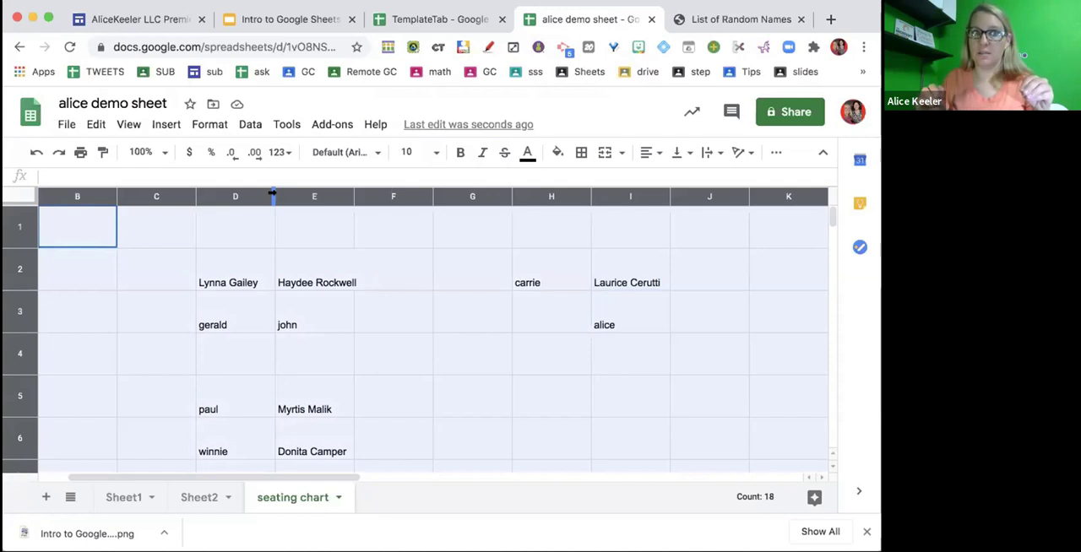
left_click_drag(272, 194, 259, 194)
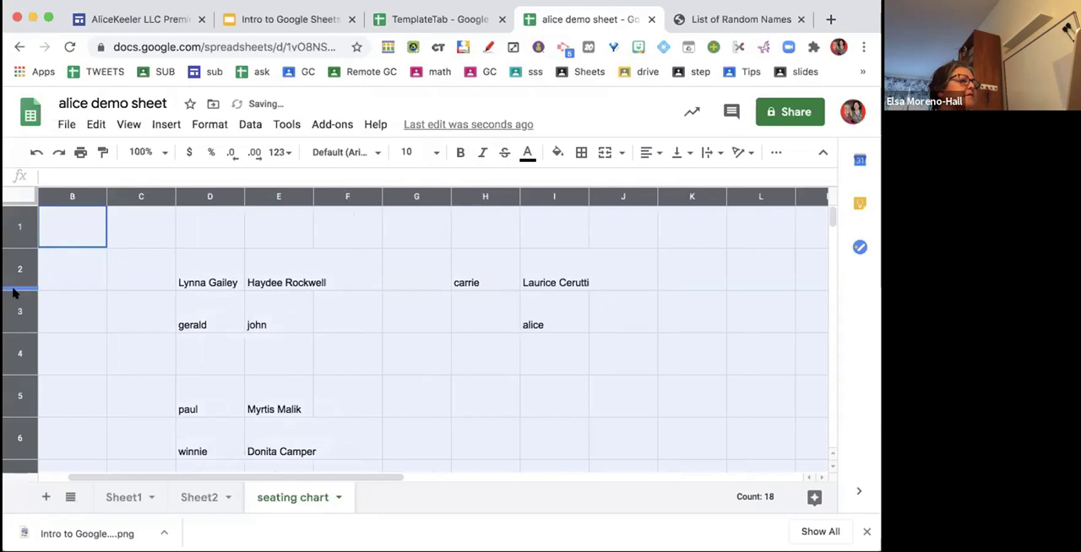
left_click_drag(14, 285, 18, 299)
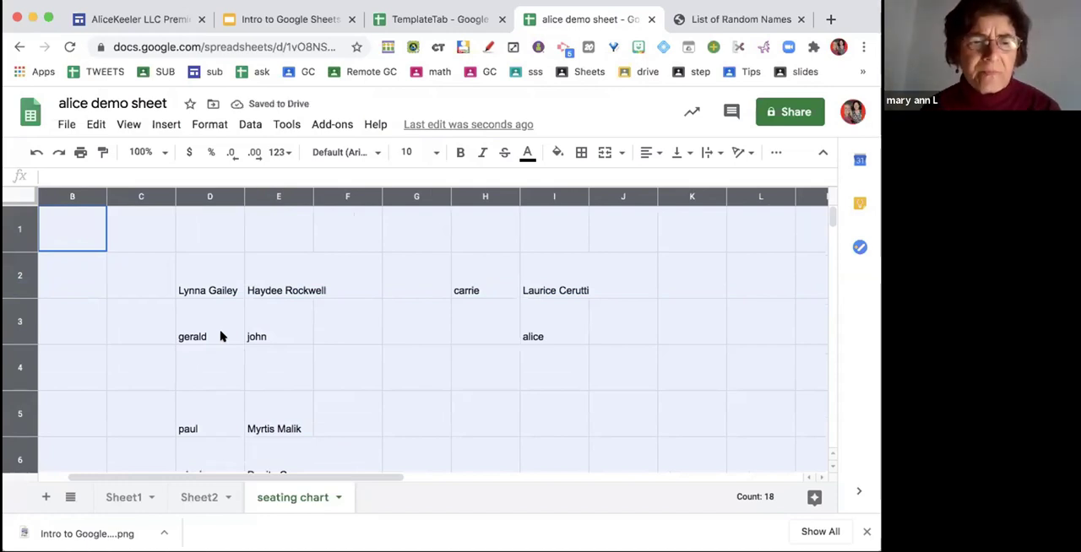
left_click(573, 417)
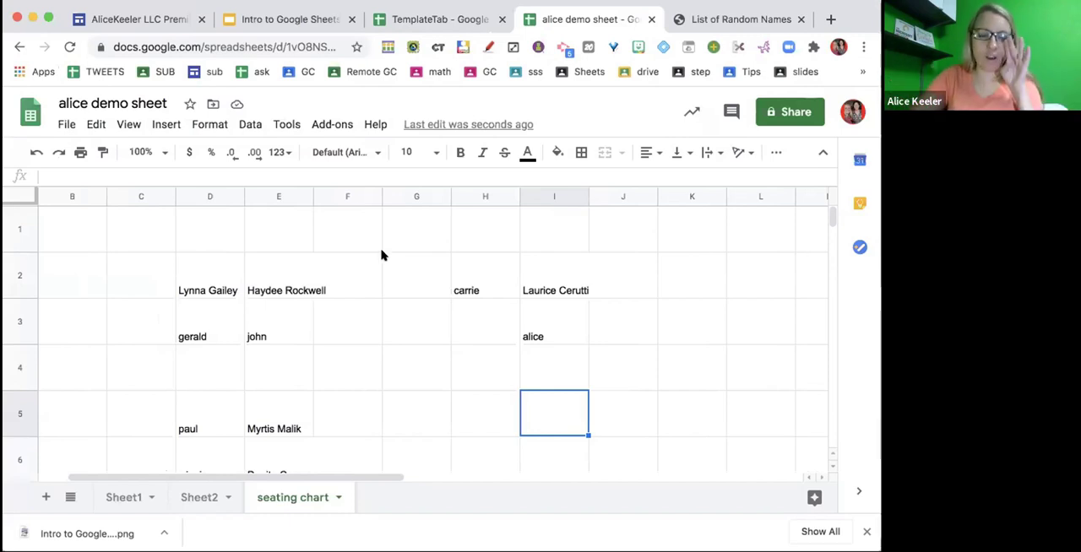
- Reduce the height of all rows in the sheet slightly and clear the selection
left_click(23, 193)
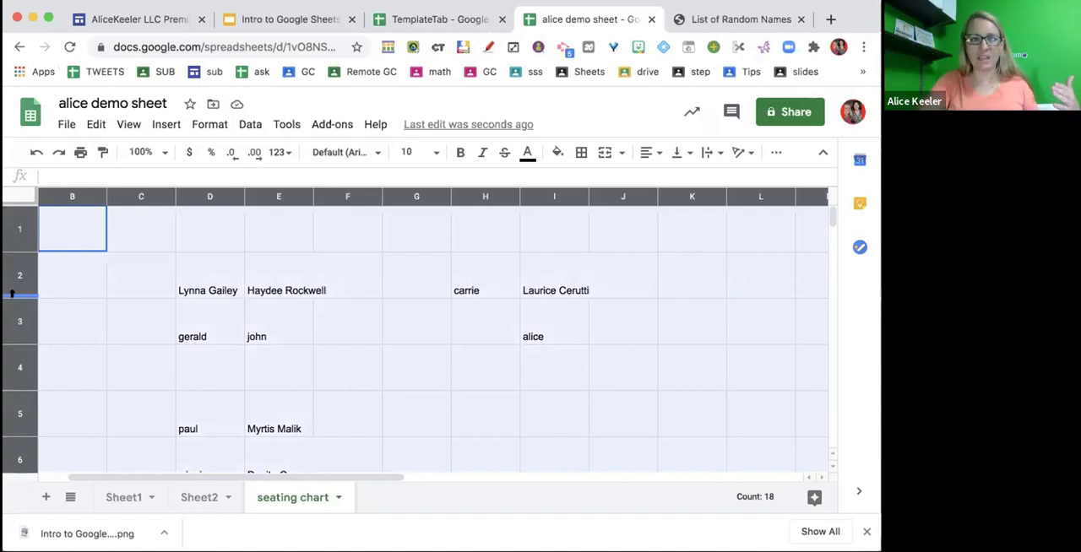
mouse_move(13, 303)
left_mouse_down()
mouse_move(15, 344)
mouse_move(13, 316)
left_mouse_up()
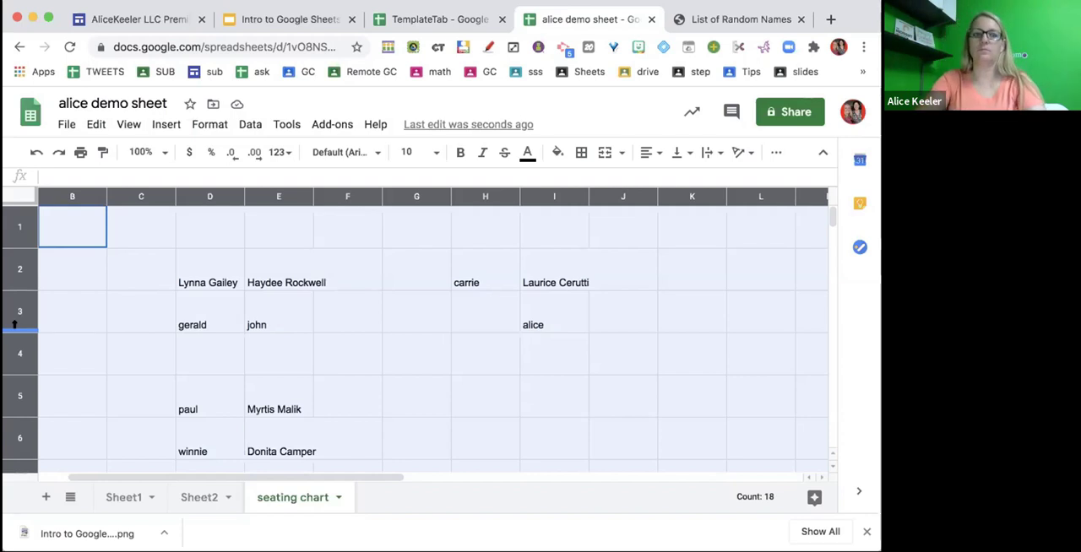
left_click(168, 421)
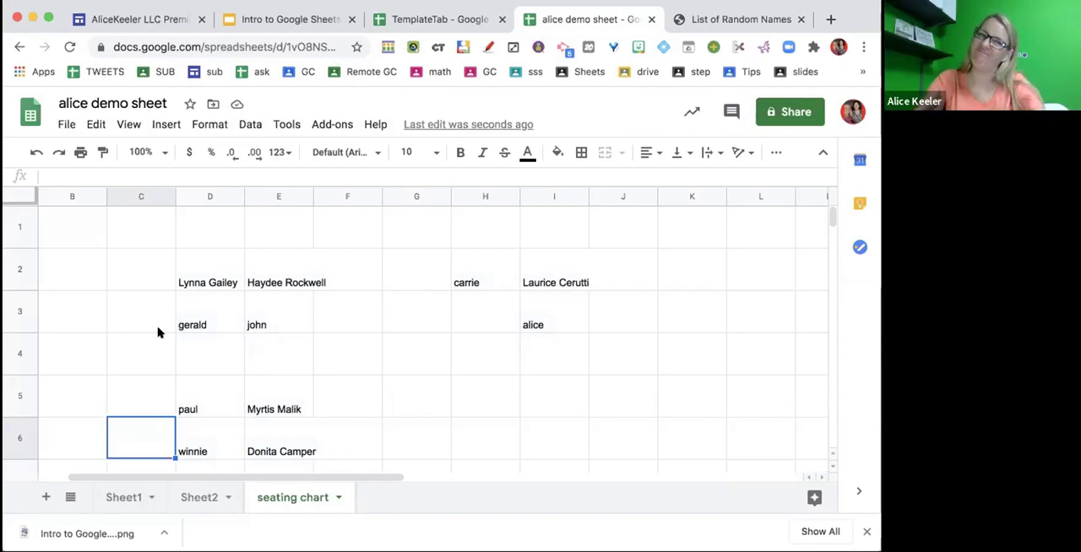
- Align the contents of every cell in the sheet to the center horizontally and the middle vertically
left_click(22, 194)
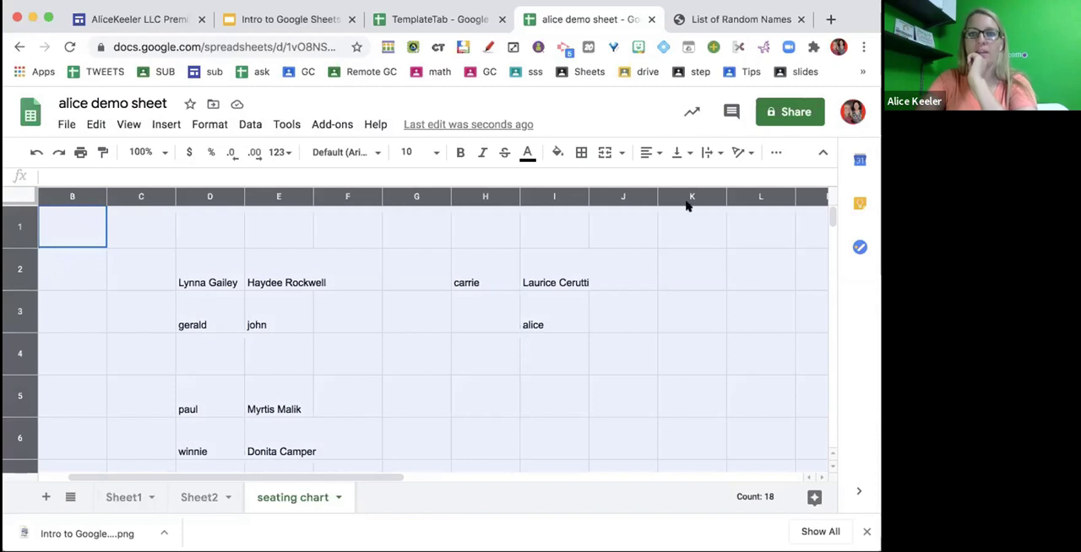
left_click(652, 153)
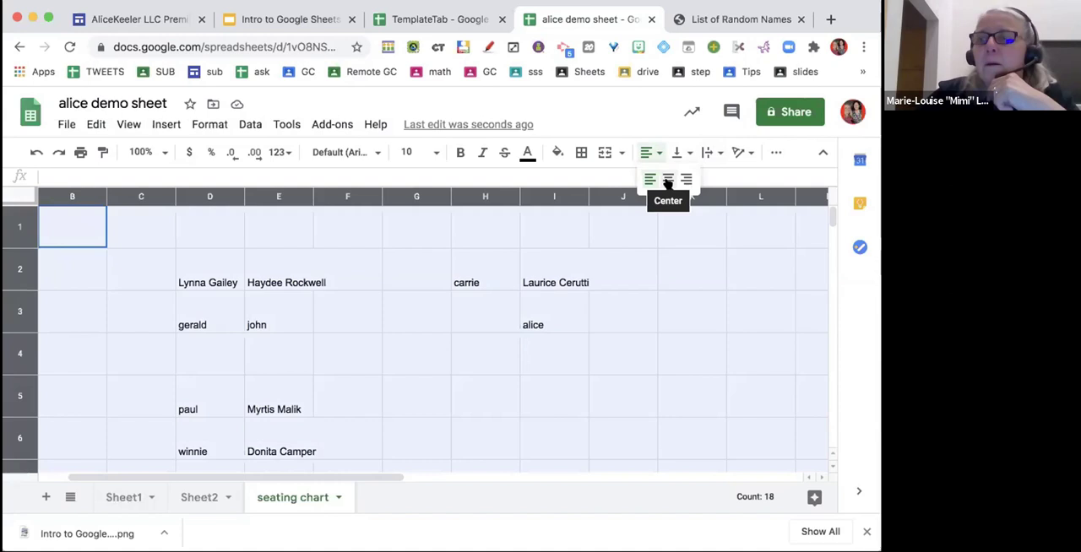
left_click(667, 180)
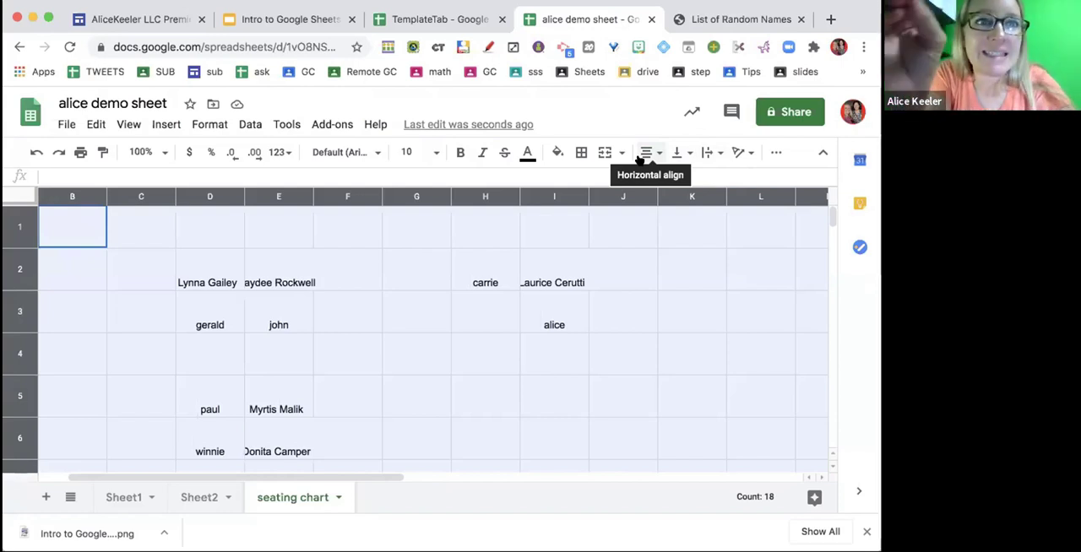
left_click(687, 157)
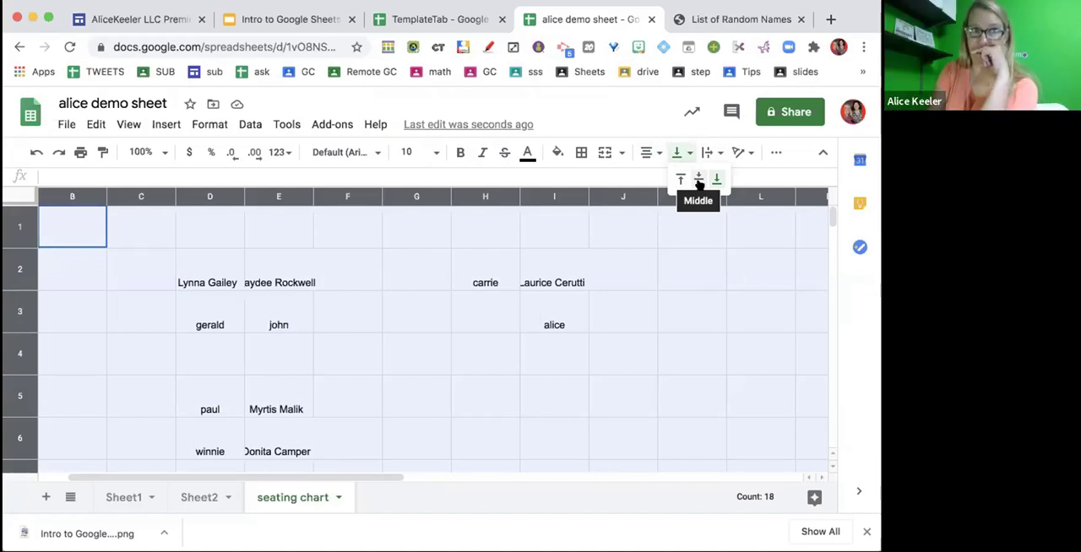
left_click(698, 182)
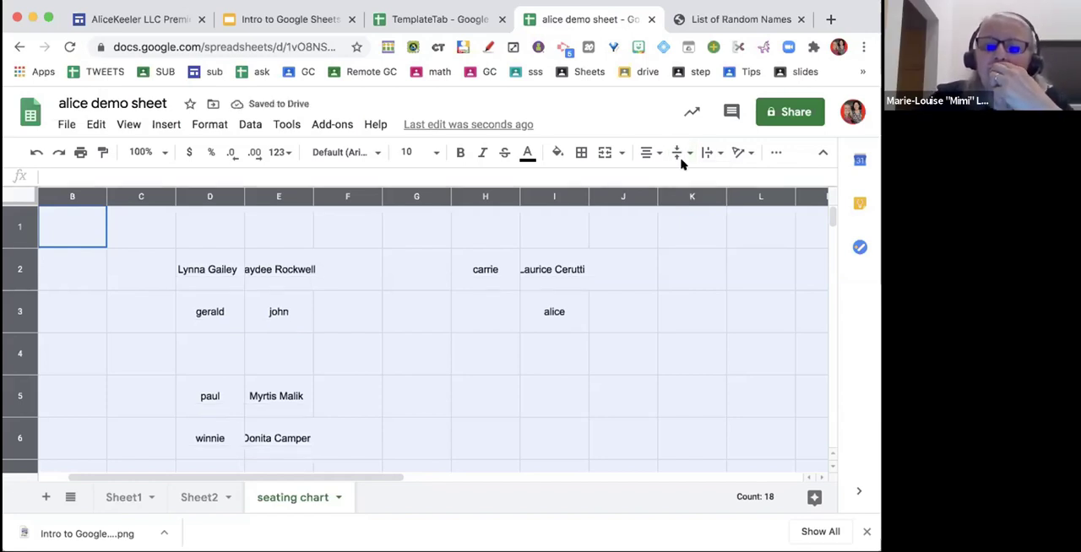
- Set text wrapping to Wrap for every cell in the sheet
left_click(653, 151)
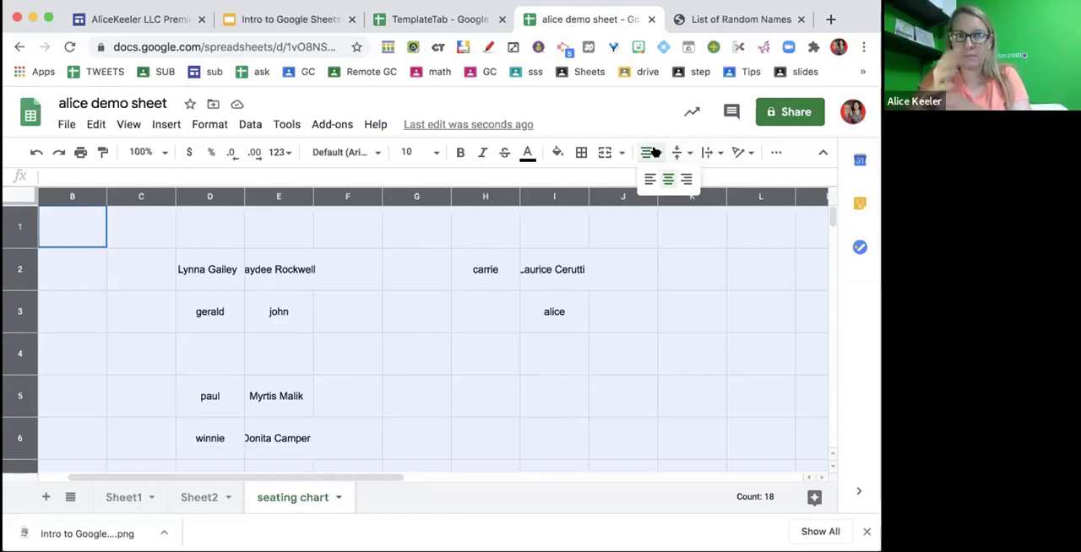
left_click(685, 152)
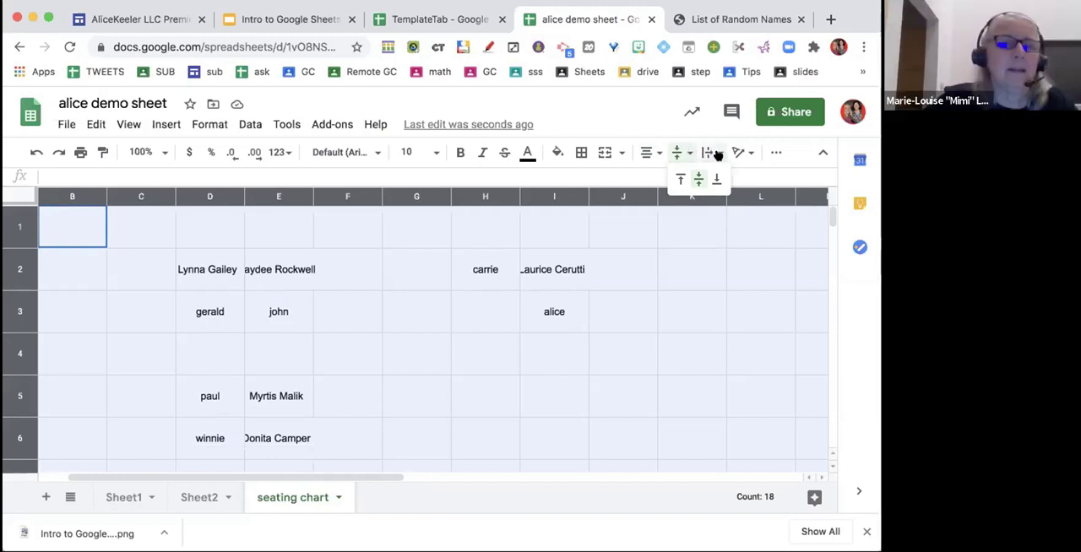
left_click(712, 153)
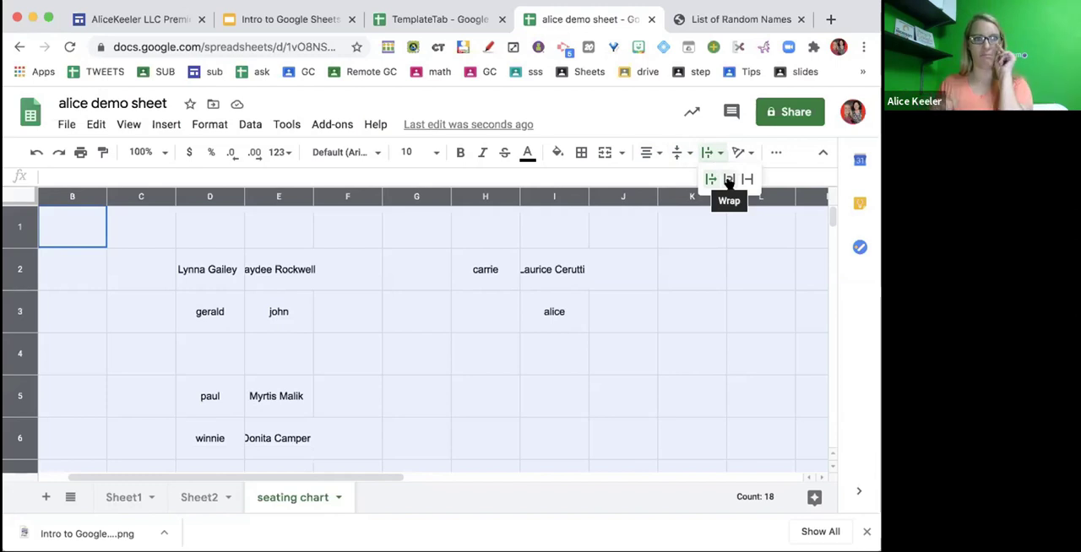
left_click(729, 180)
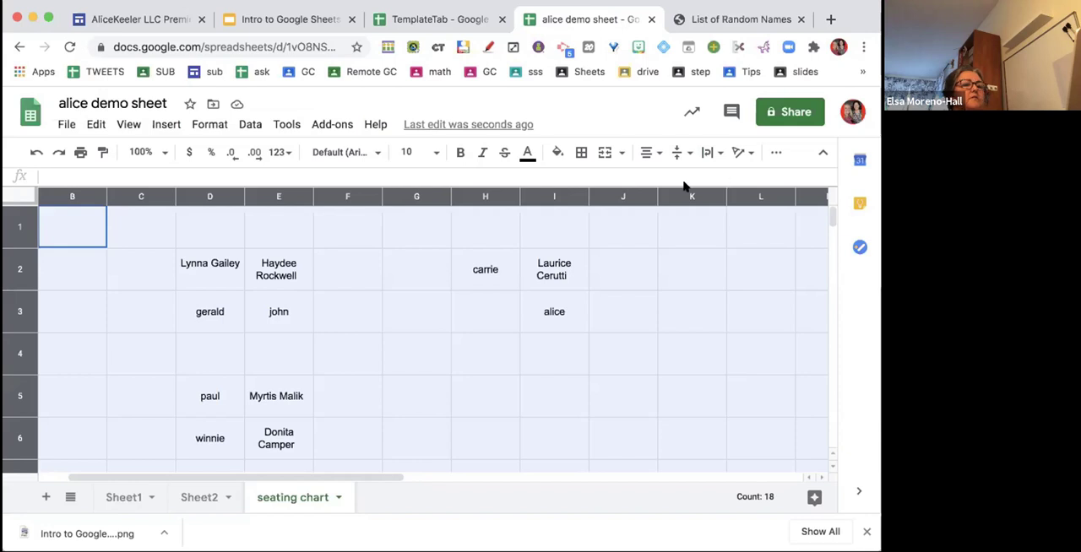
- Fill the seating group in D2:E3 with bright green and the group in H2:I3 with magenta
left_click_drag(205, 273, 273, 313)
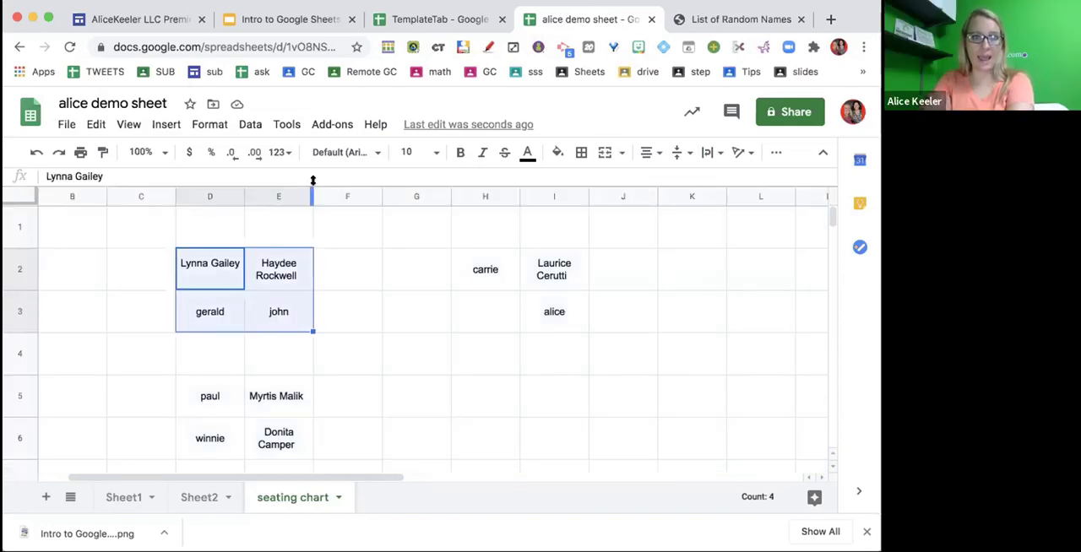
left_click(555, 154)
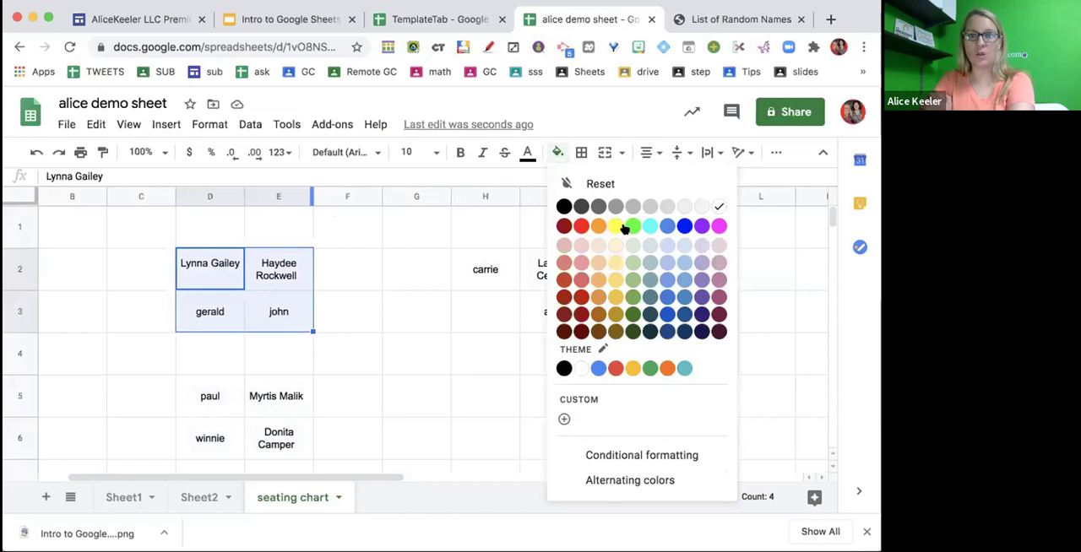
left_click(632, 226)
left_click(516, 278)
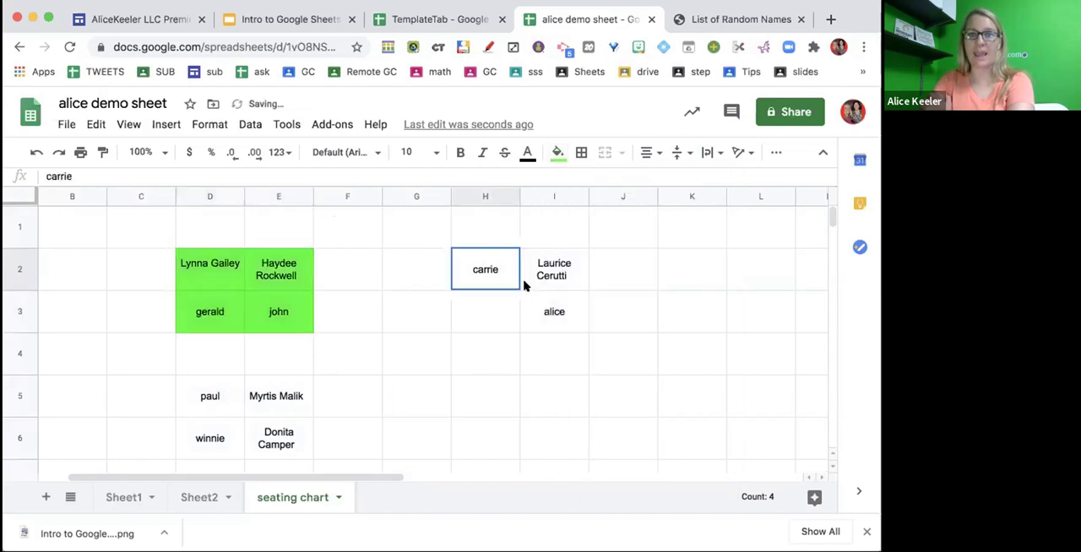
left_click(558, 152)
left_click(714, 226)
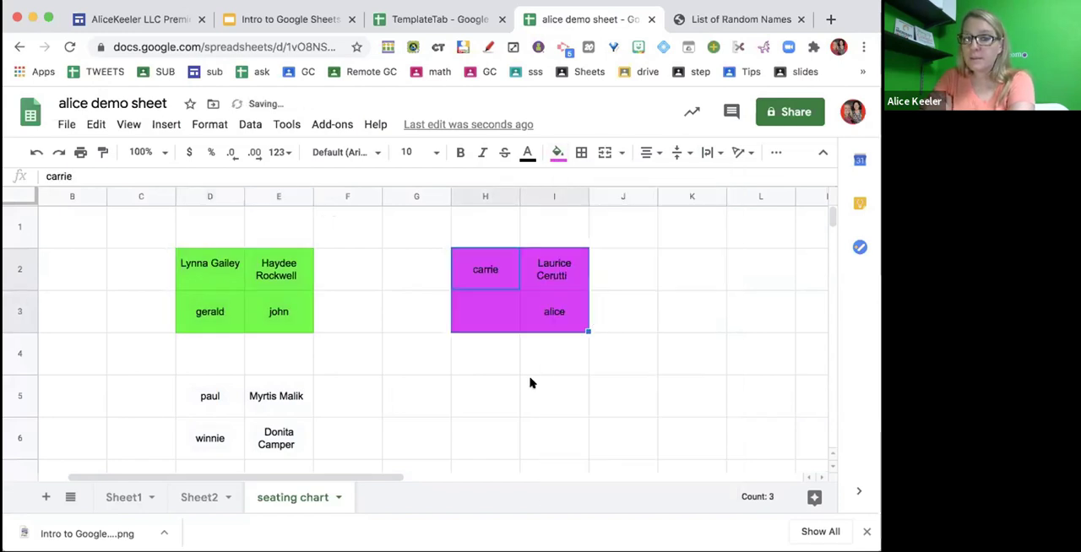
left_click(530, 382)
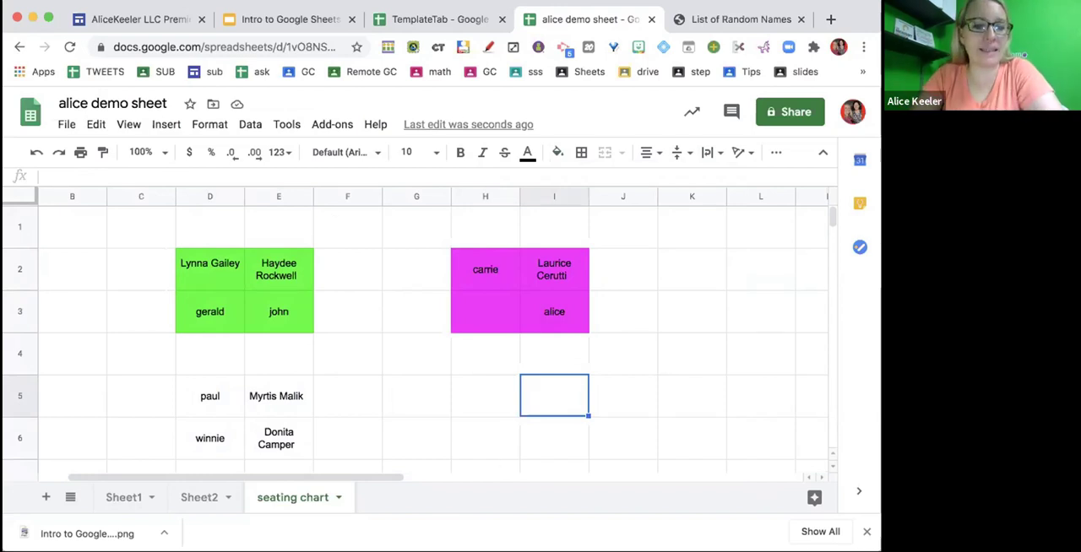
- Add a new sheet to the spreadsheet and rename it merge
left_click(42, 499)
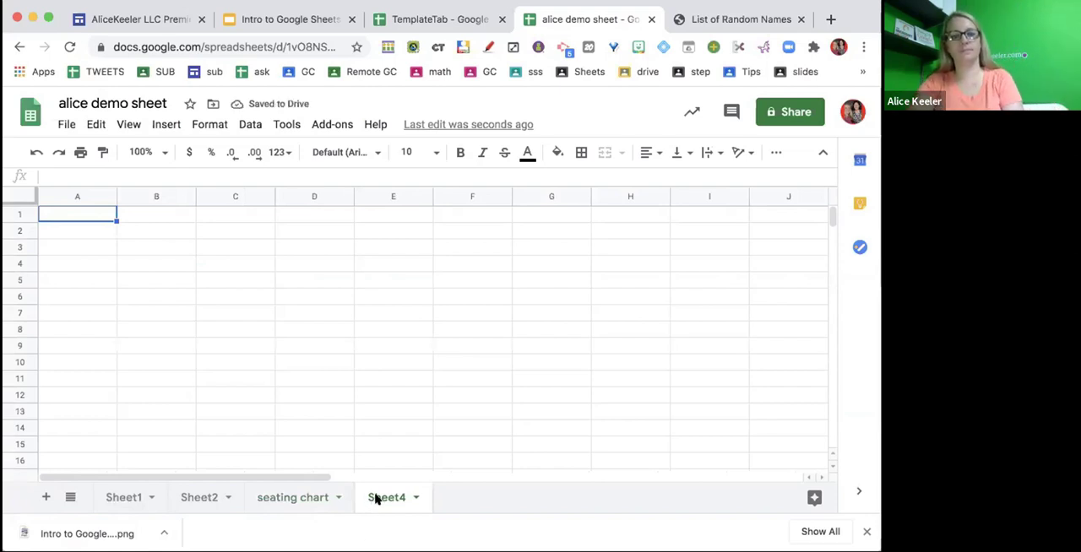
double_click(375, 499)
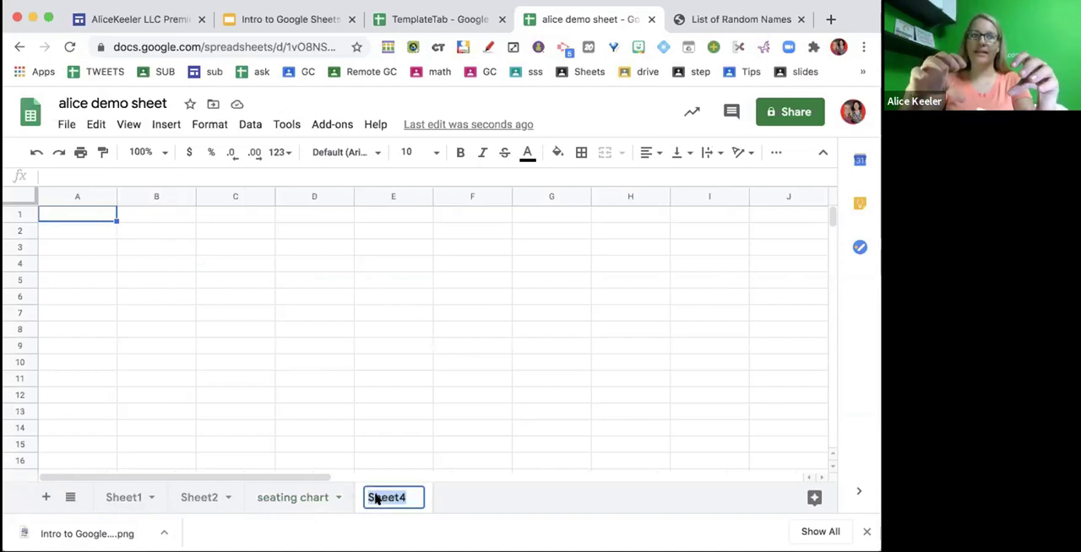
type("merge")
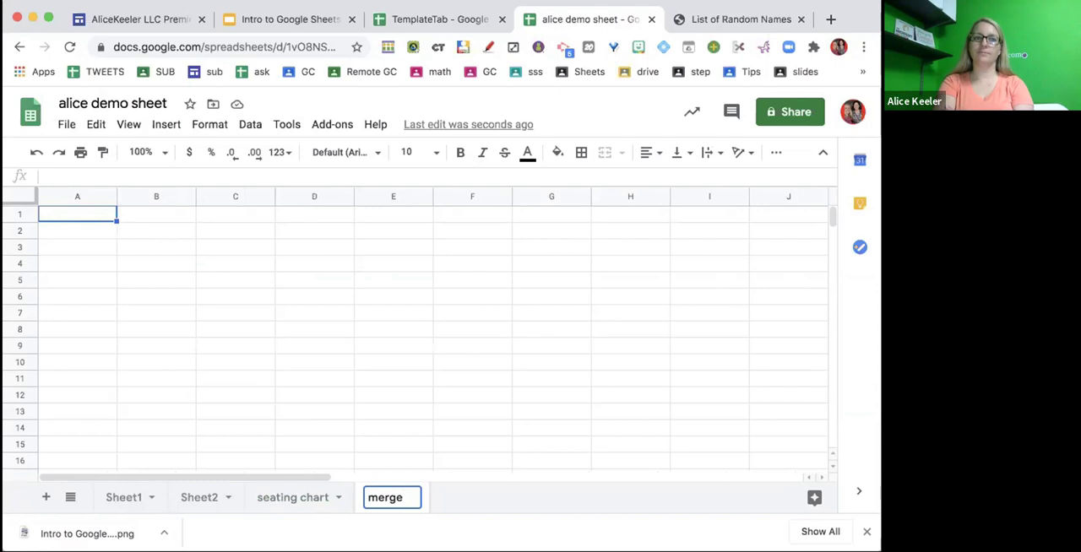
key("Return")
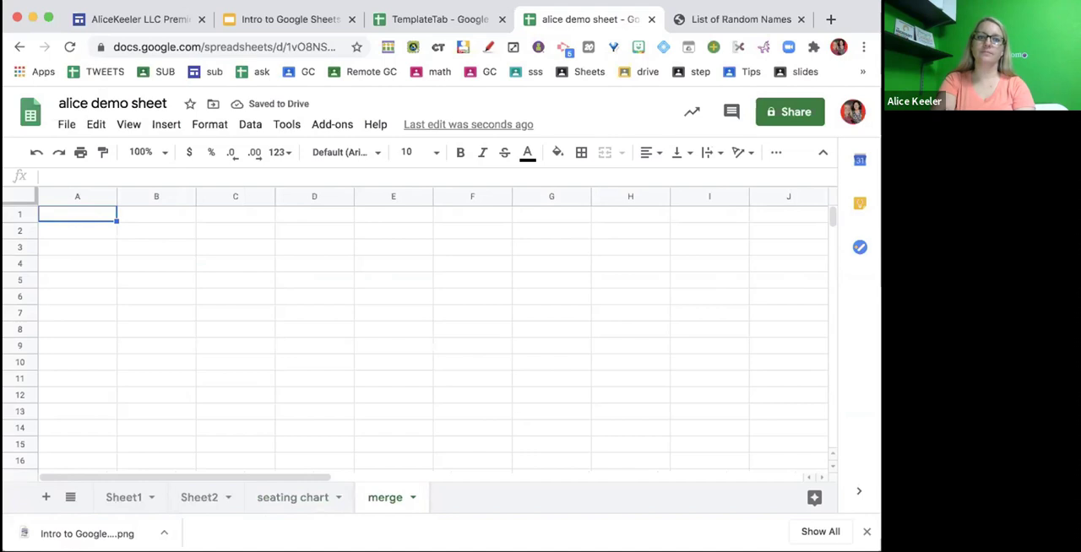
left_click(155, 279)
left_click(382, 275)
left_click(244, 230)
left_click(170, 331)
left_click(360, 327)
left_click(356, 248)
left_click(158, 377)
left_click(197, 301)
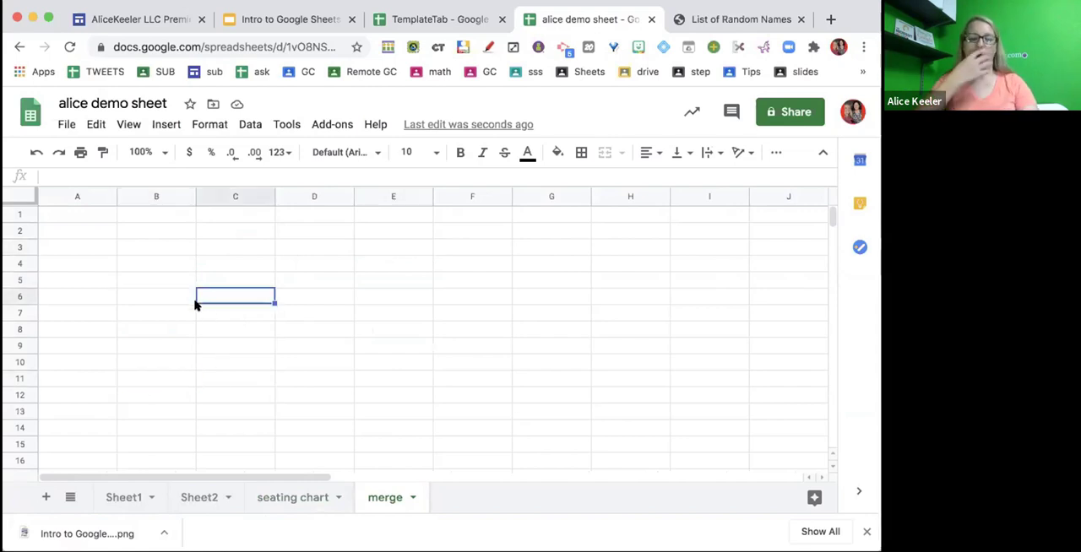
- Extend the selection from C6 across the block to G10 and clear it again
key("shift+Down")
key("shift+Down")
key("shift+Down")
key("shift+Down")
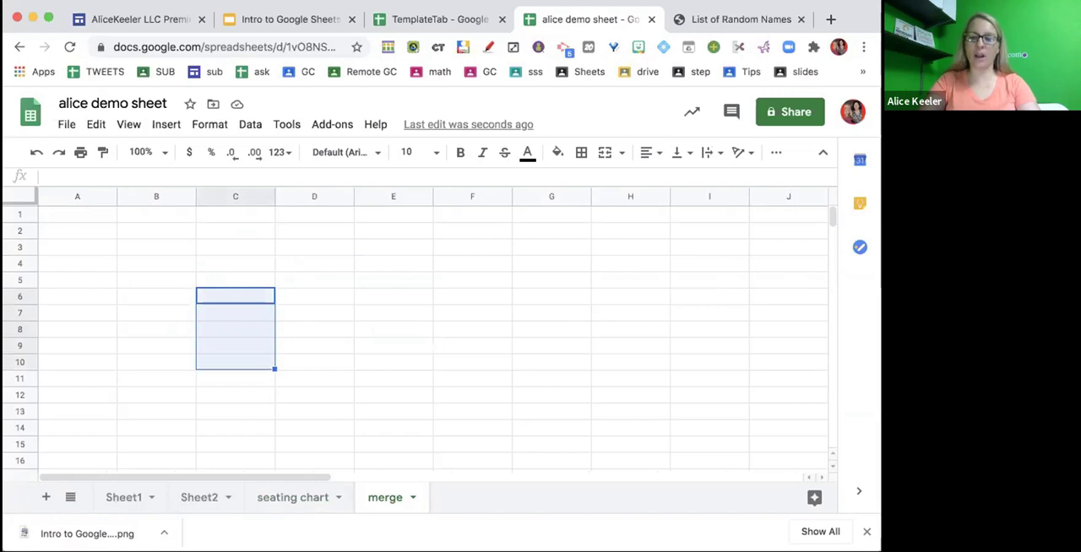
key("shift+Right")
key("shift+Right")
key("shift+Right")
key("shift+Right")
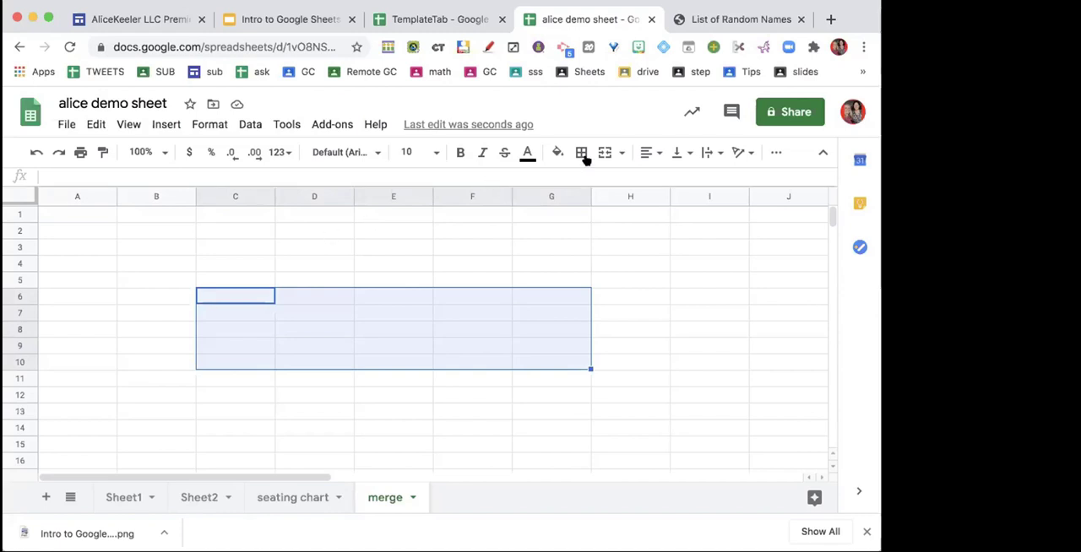
left_click(232, 251)
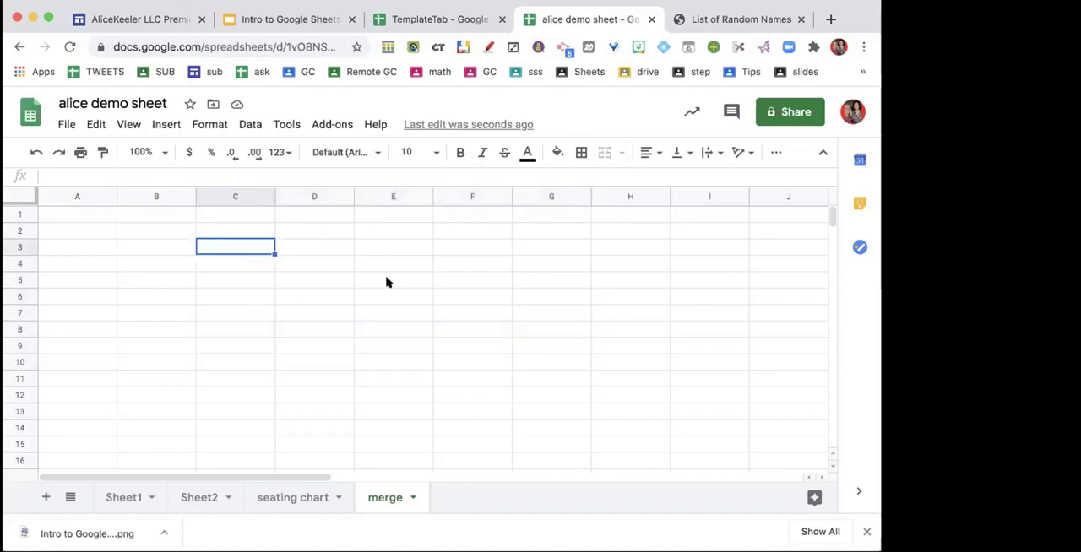
left_click(390, 282)
left_click(190, 283)
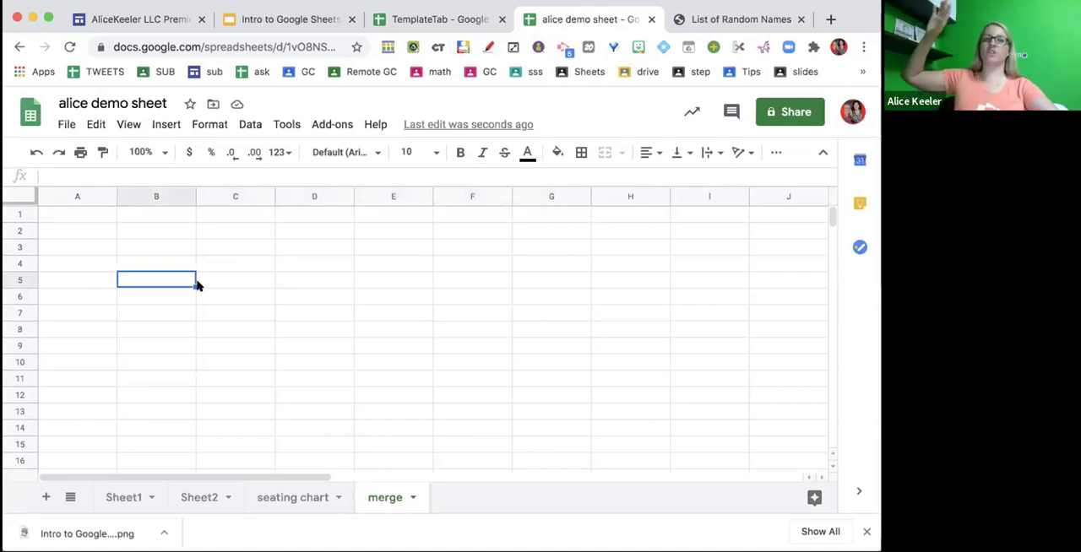
- Merge the range C3:F10 into a single cell, unmerging and re-merging it once to show the toggle
left_click_drag(195, 285, 506, 365)
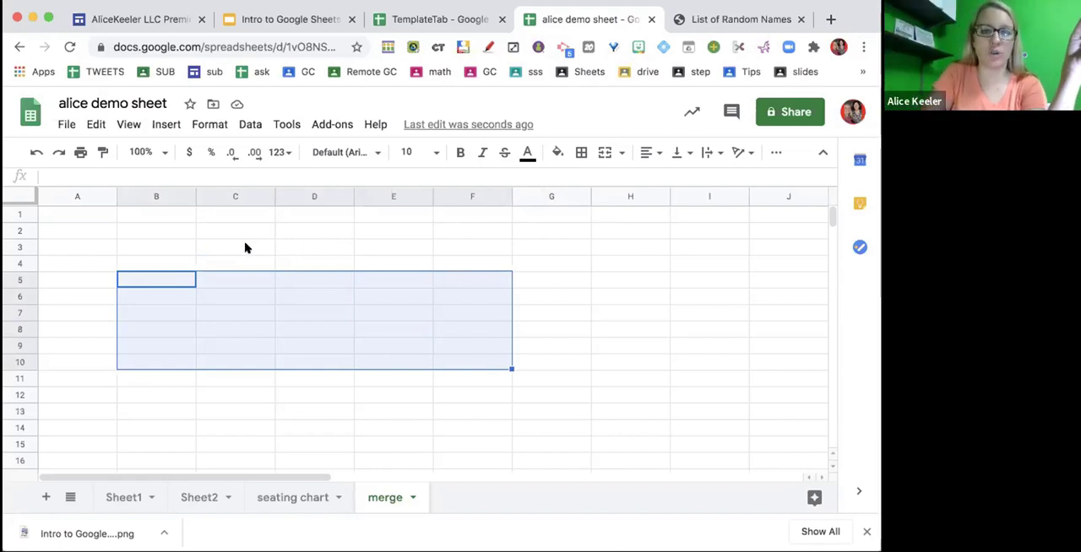
left_click_drag(244, 246, 485, 358)
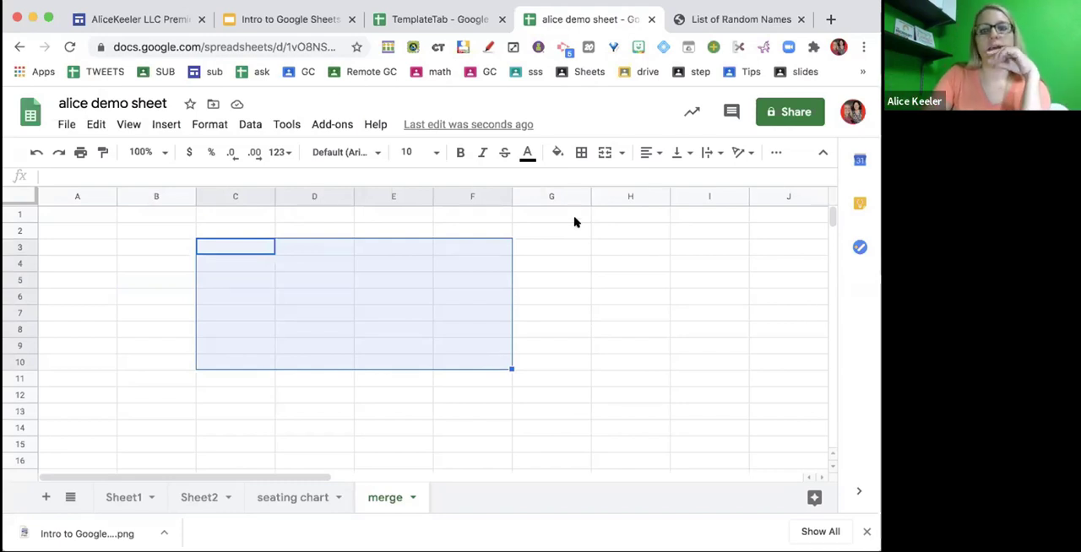
left_click(605, 154)
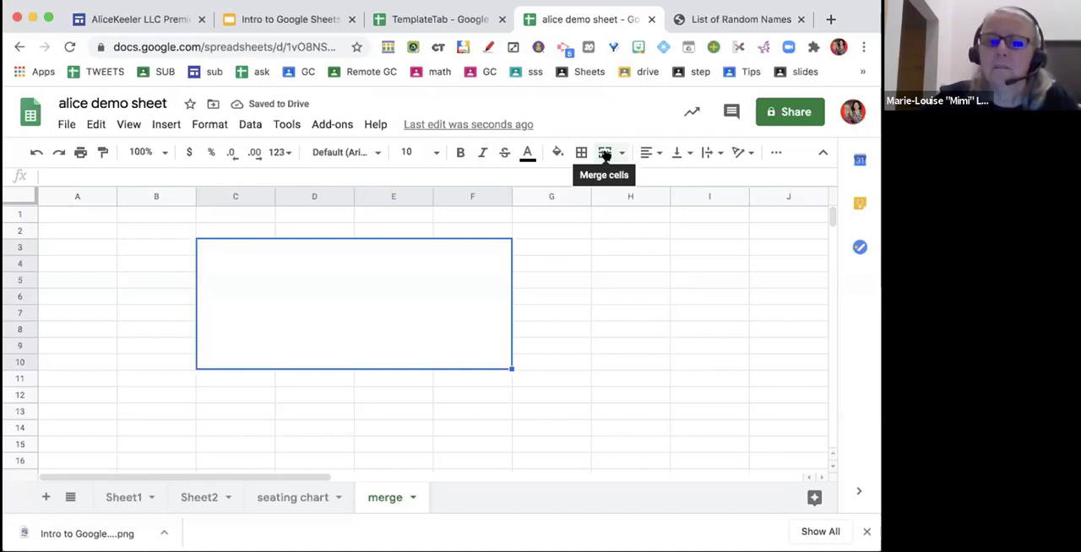
left_click(617, 154)
left_click(600, 153)
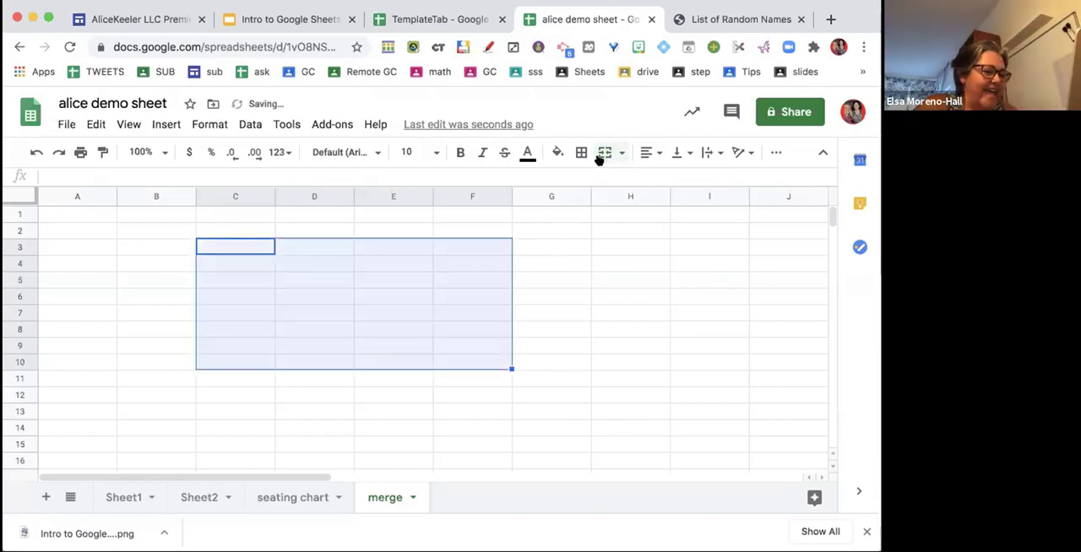
left_click(600, 155)
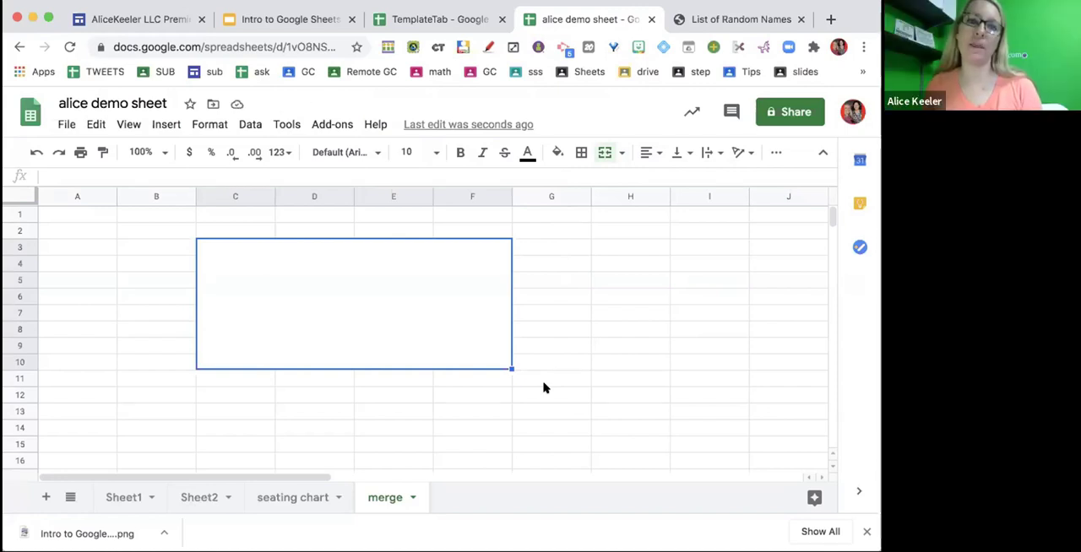
- Examine the merged "Please choose:" heading cell in the TemplateTab spreadsheet, and return to the alice demo sheet
left_click(427, 22)
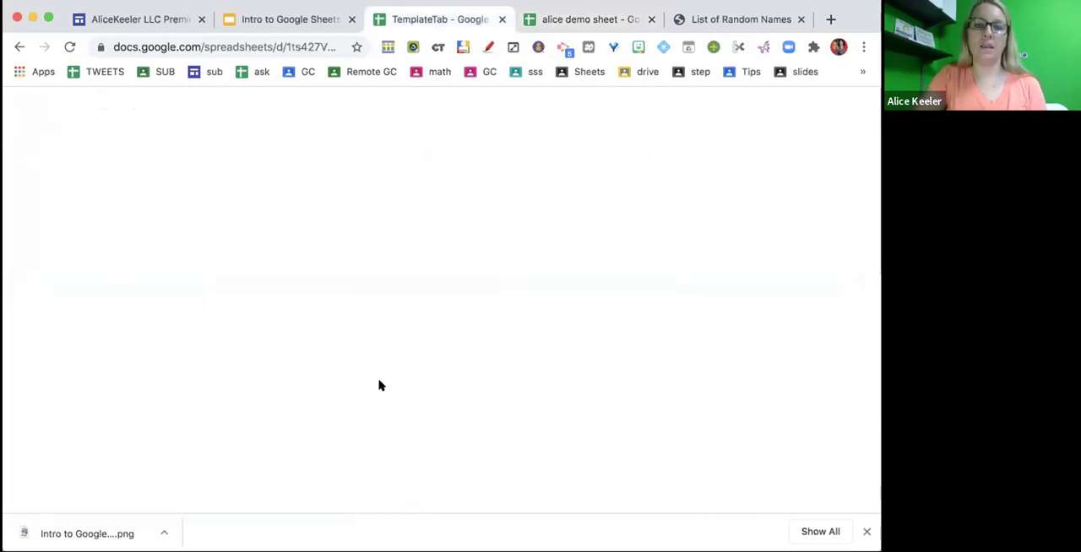
left_click(294, 341)
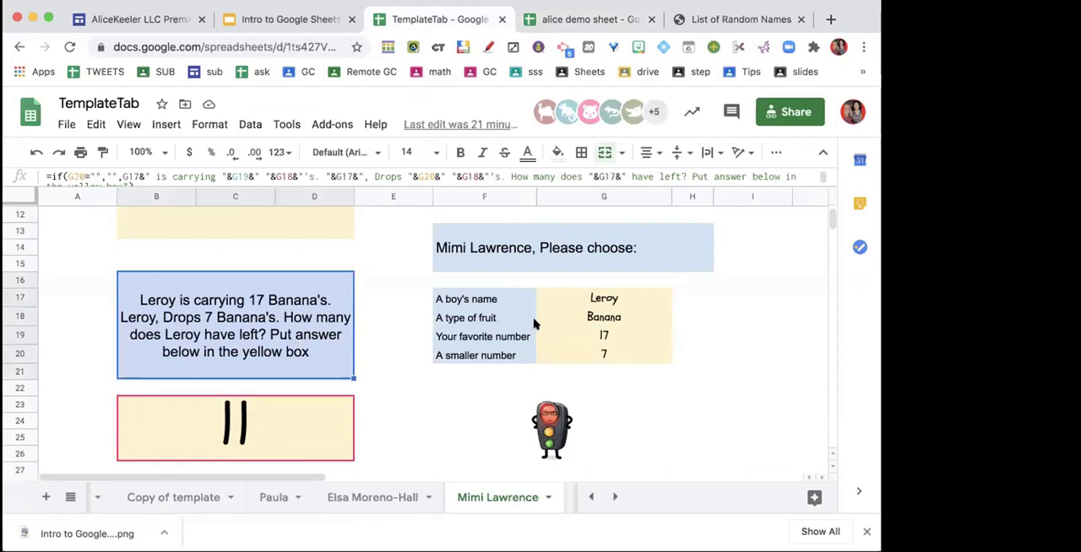
left_click(582, 192)
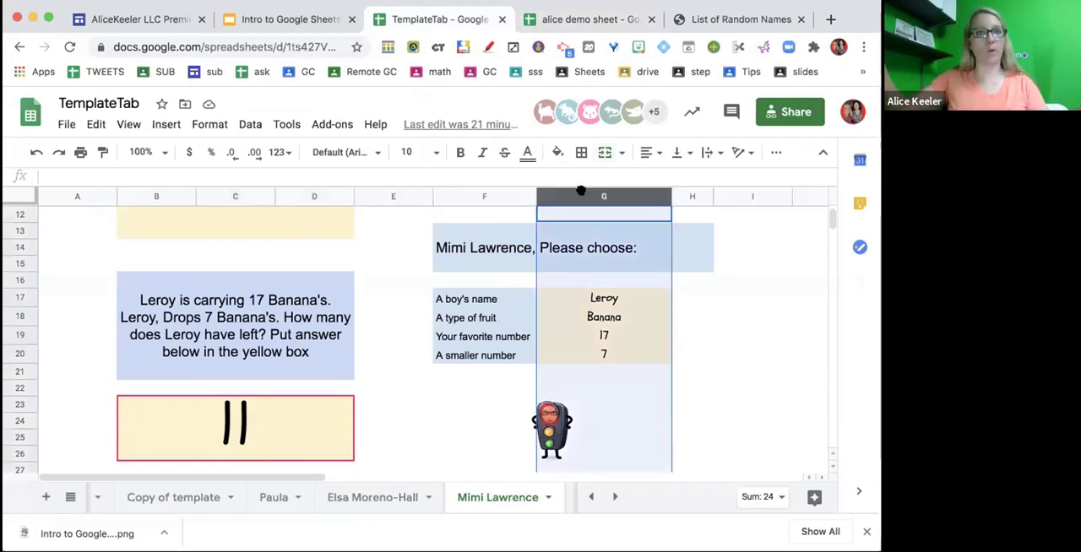
left_click(507, 247)
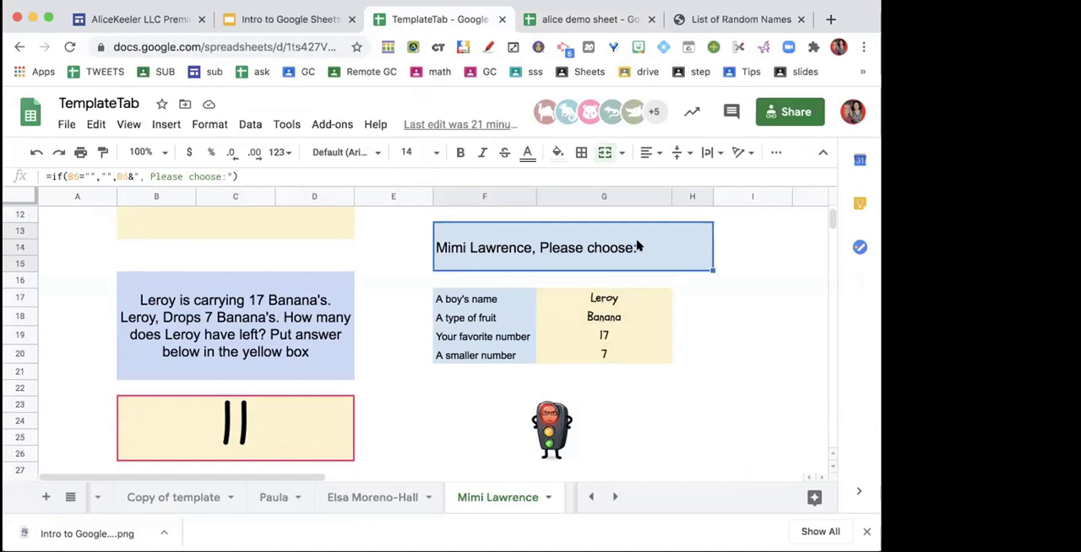
left_click(581, 21)
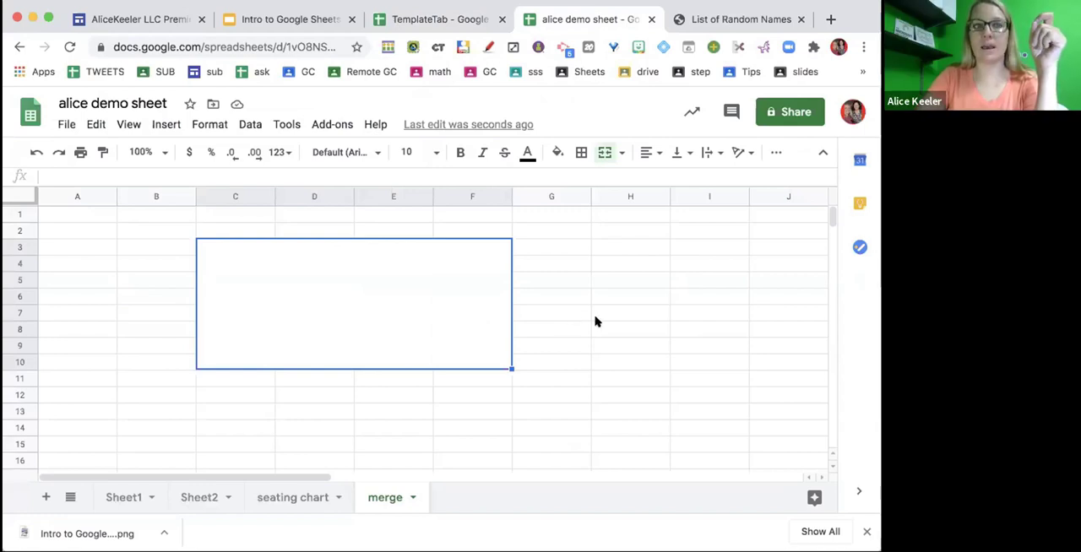
left_click_drag(597, 318, 701, 398)
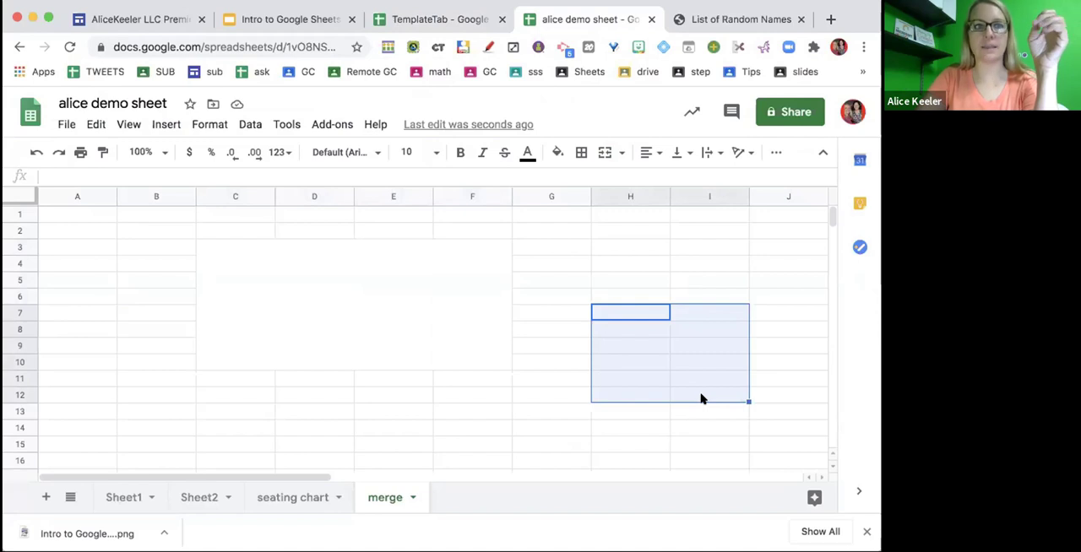
left_click(608, 282)
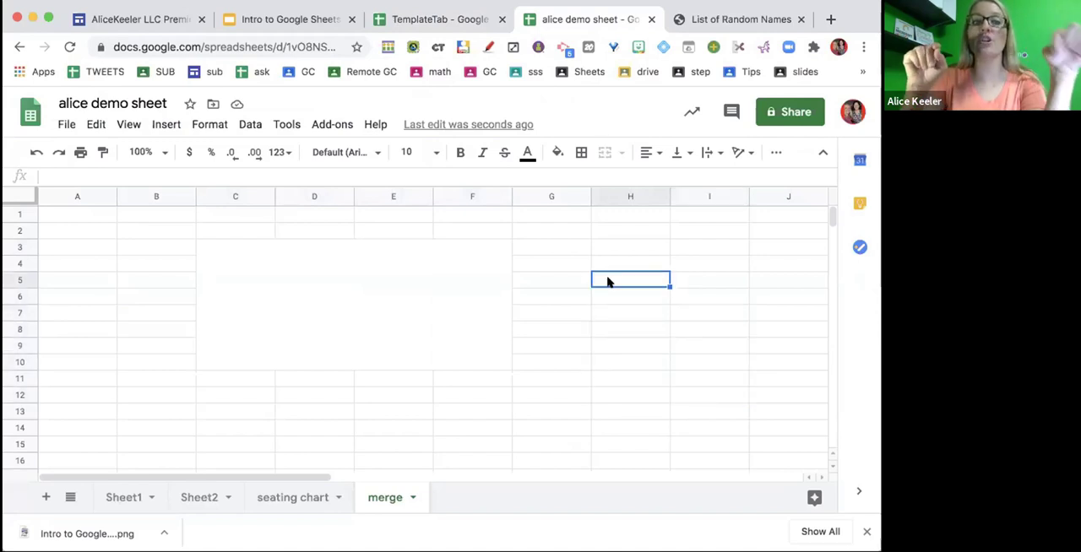
left_click_drag(608, 282, 235, 247)
left_click_drag(235, 362, 709, 329)
left_click(634, 362)
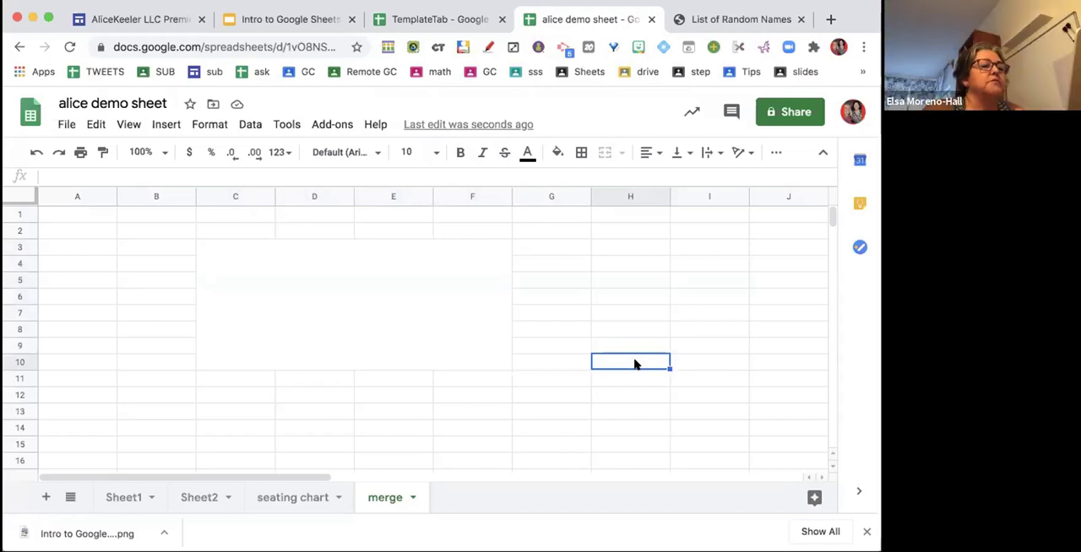
- Enter the placeholder text "aliceidfasf" in the merged cell C3:F10
left_click(376, 308)
type("aliceidfasf")
key("Return")
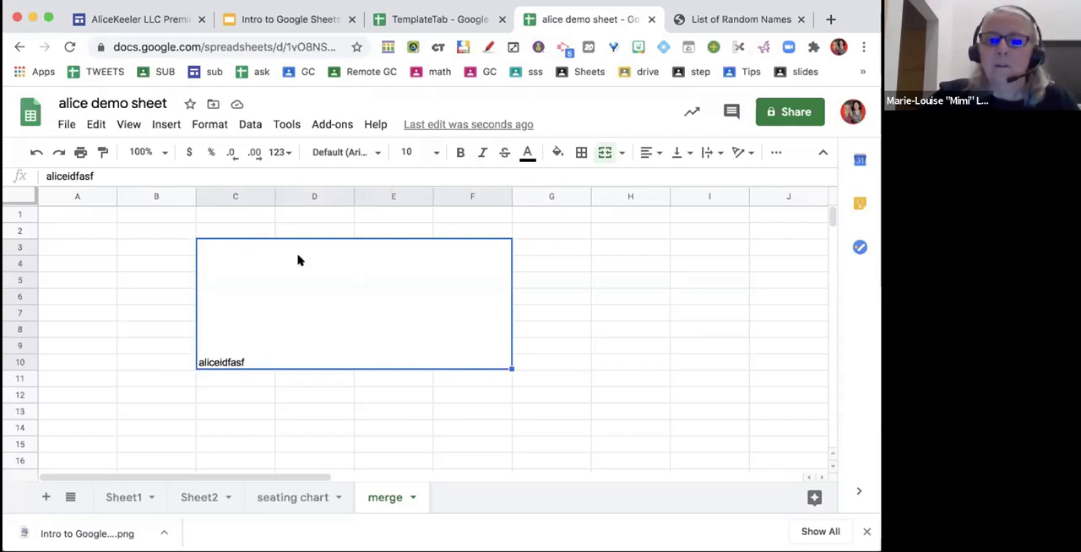
- Enter "The quick brown fox jumped over the lazy dog" in the merged cell C3:F10
type("The quick b")
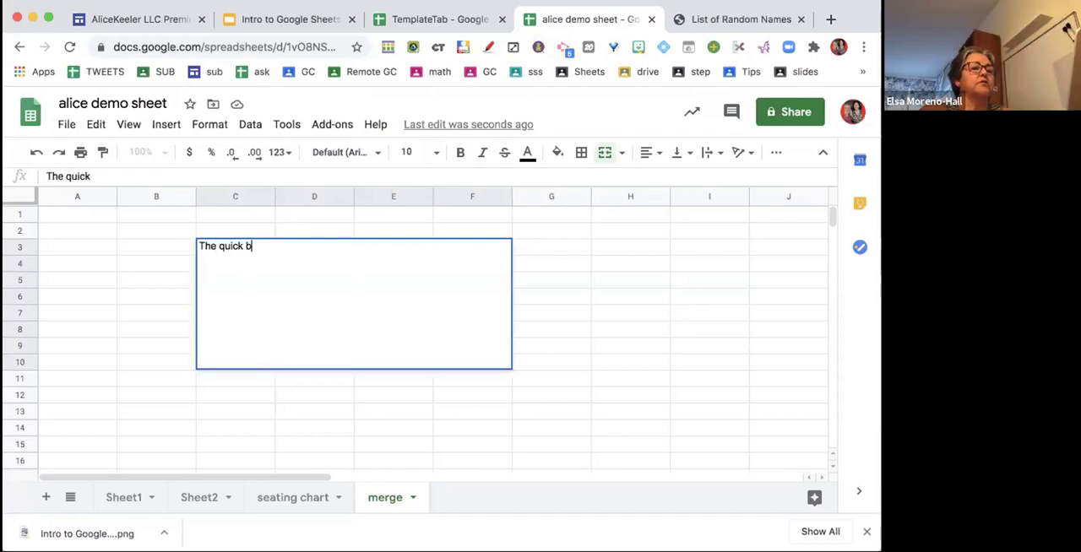
type("rown fox")
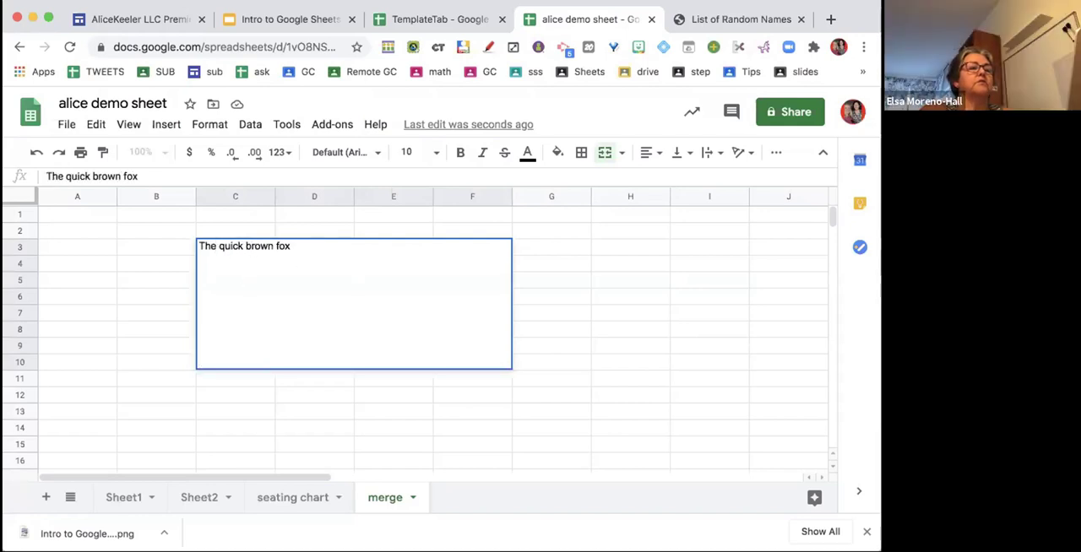
type(" jumped over the lazy dog")
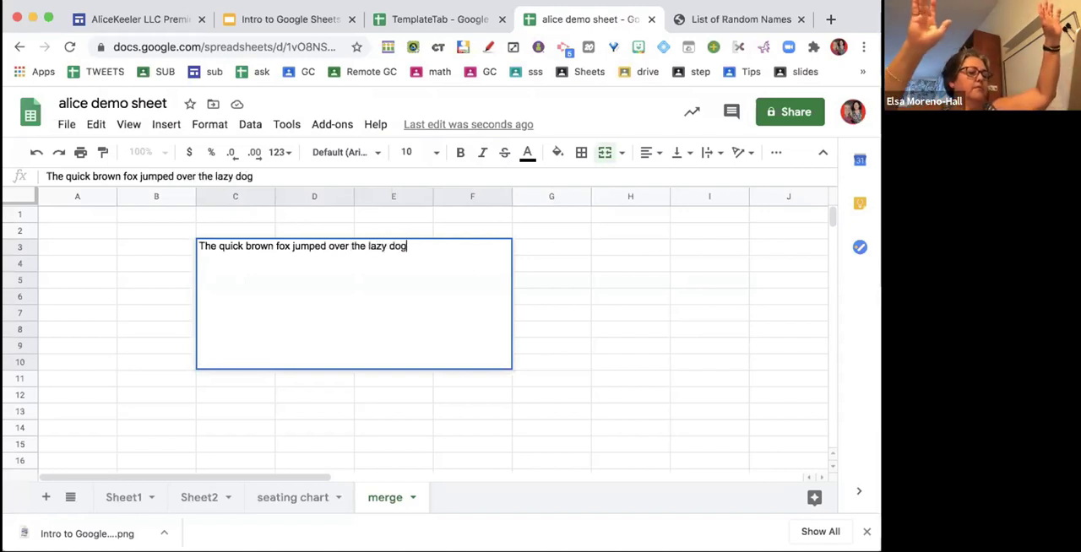
key("Return")
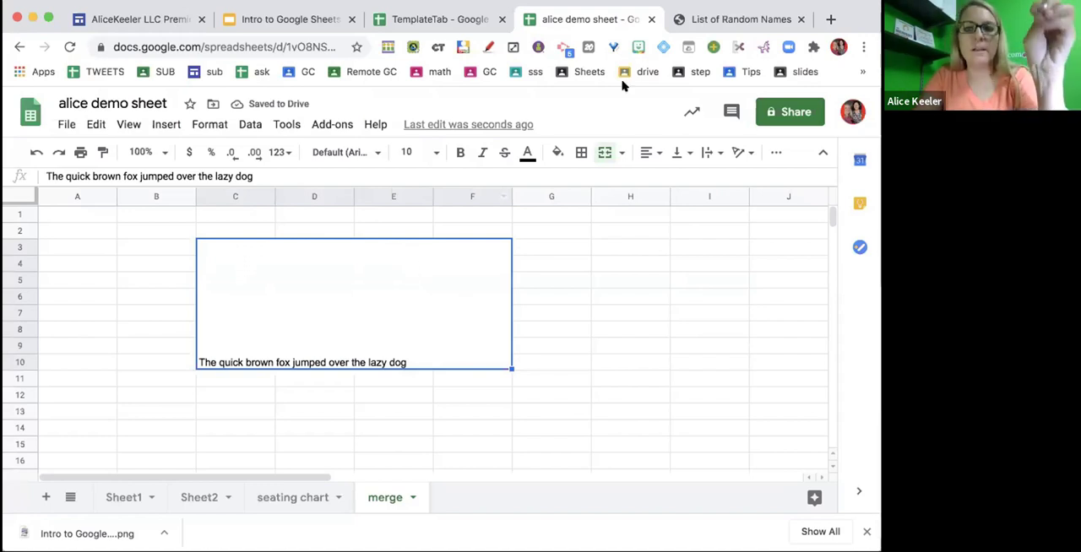
- Format the merged cell with center horizontal and middle vertical alignment, wrapped text and font size 24
left_click(645, 156)
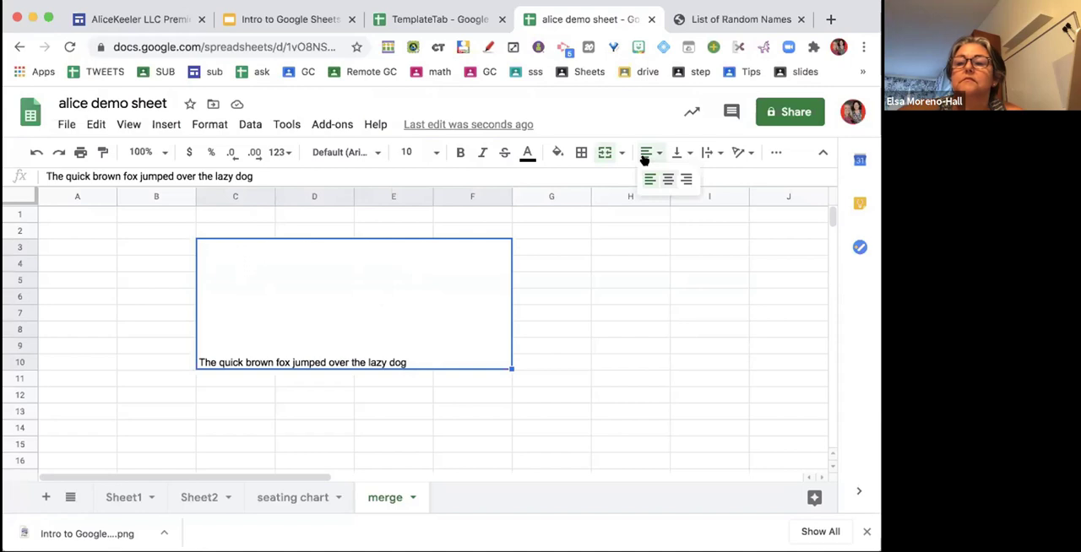
left_click(668, 179)
left_click(686, 153)
left_click(698, 179)
left_click(714, 154)
left_click(728, 179)
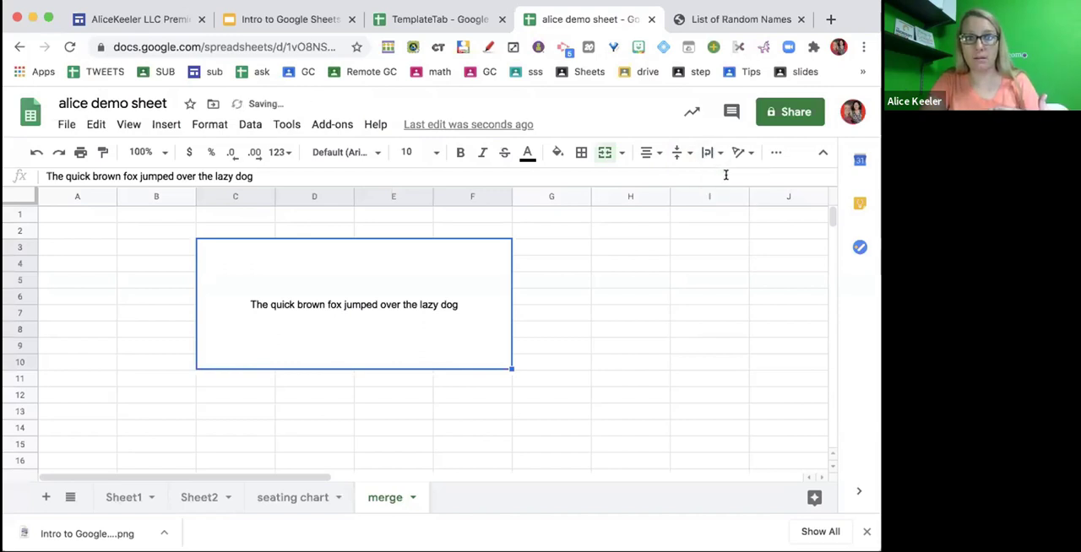
left_click(431, 153)
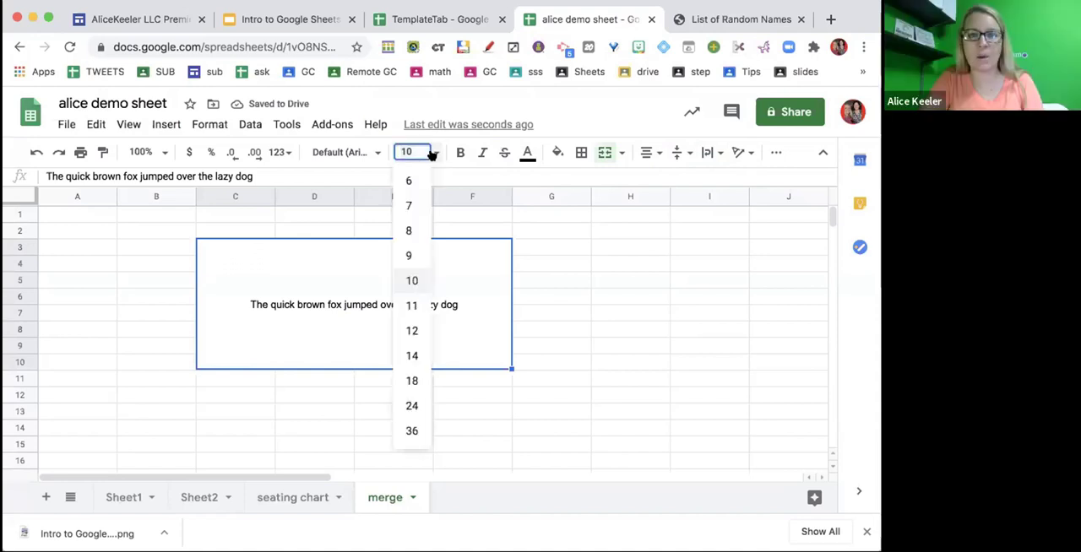
left_click(414, 408)
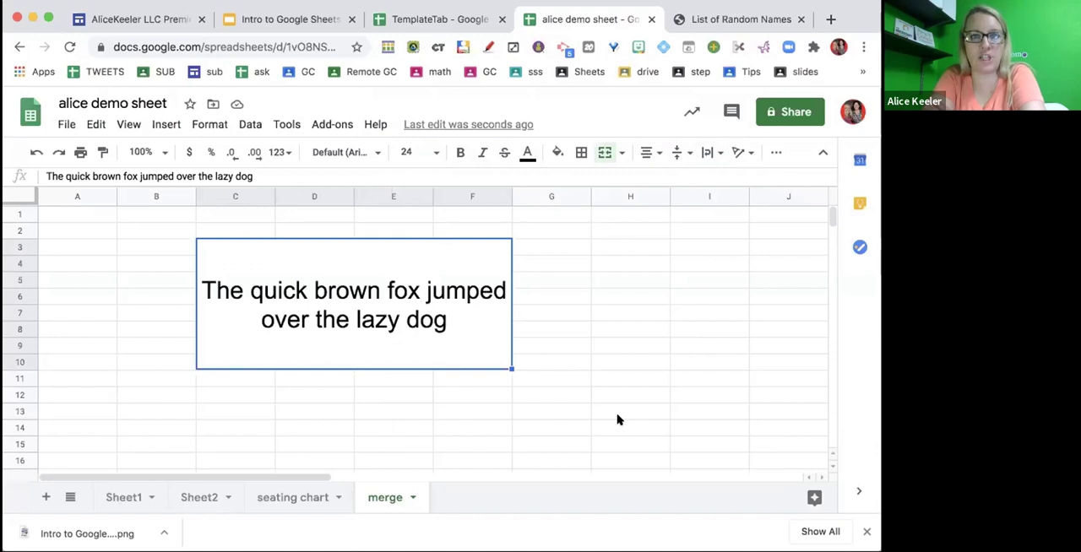
- Switch to the Intro to Google Sheets Webinar presentation and review the Essential Spreadsheet Skills slides 8 and 9
left_click(296, 29)
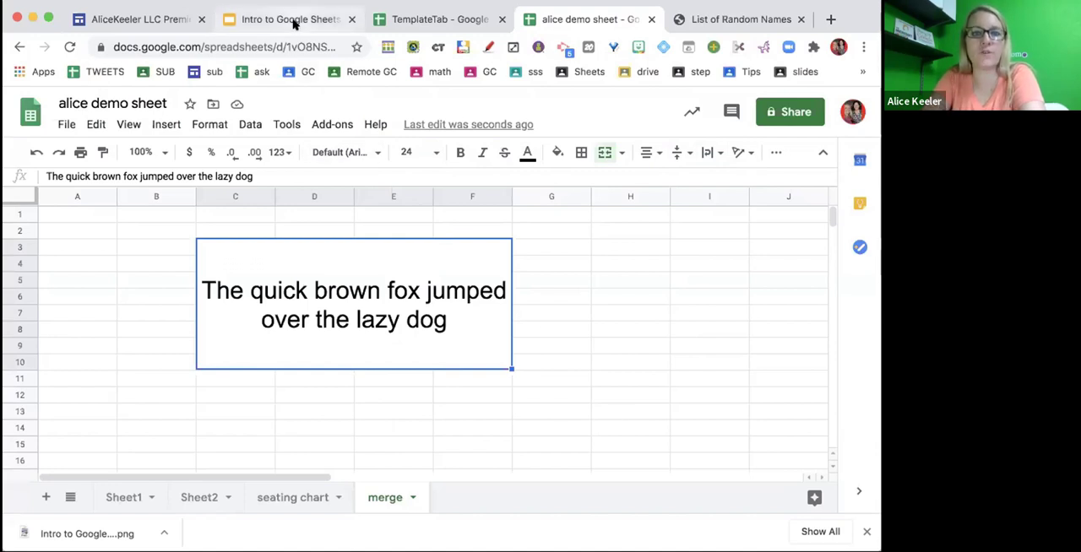
left_click(99, 356)
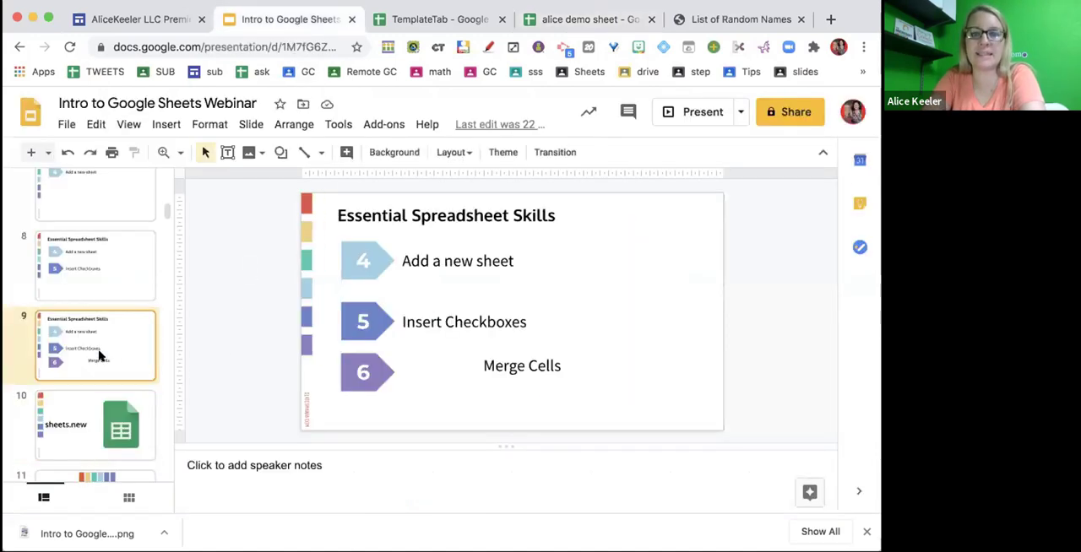
left_click(98, 287)
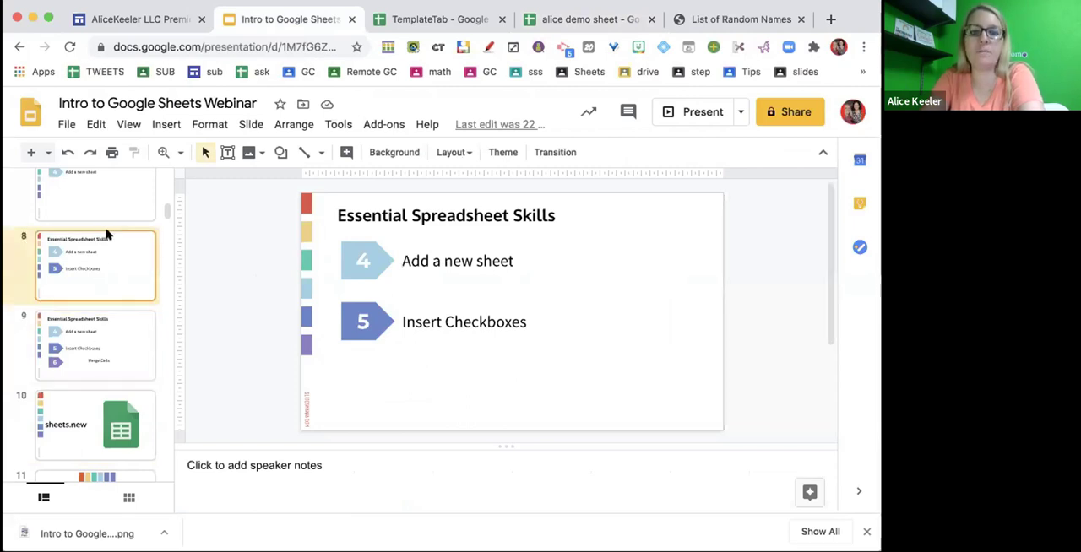
left_click(96, 366)
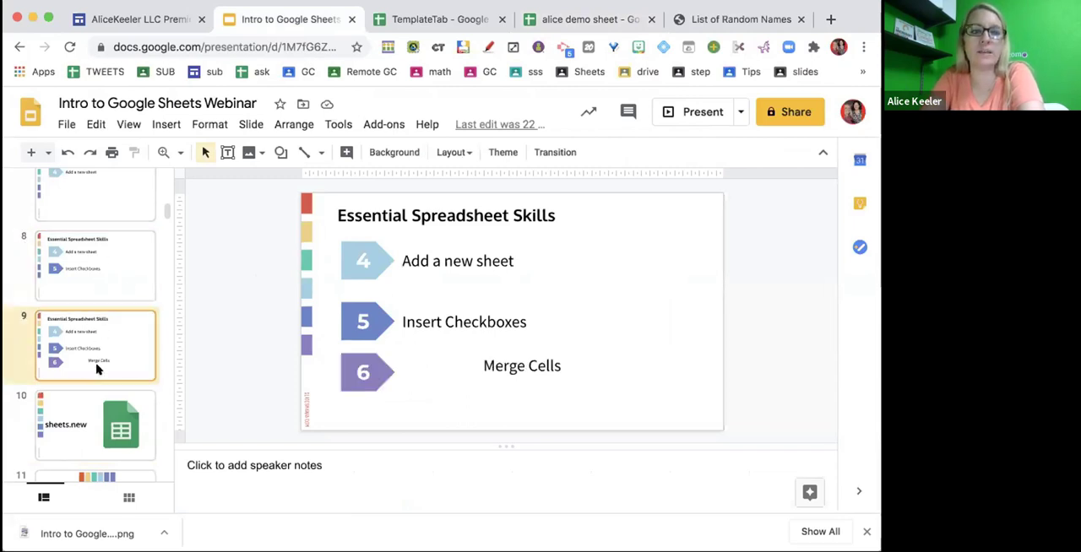
- Review the "Add a new sheet" slide, switch to the demo spreadsheet in Google Sheets and add a new sheet
left_click(98, 201)
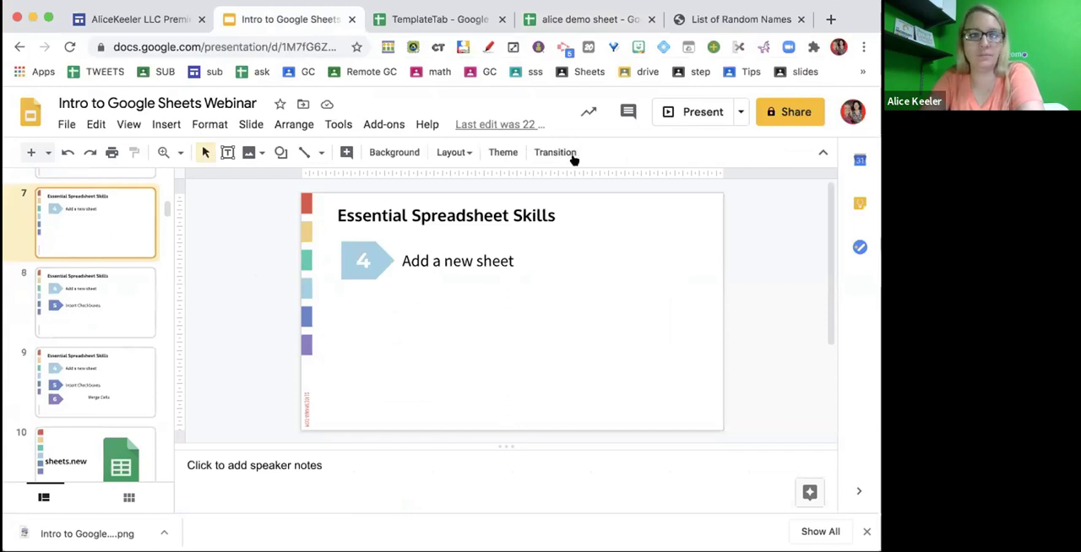
left_click(582, 21)
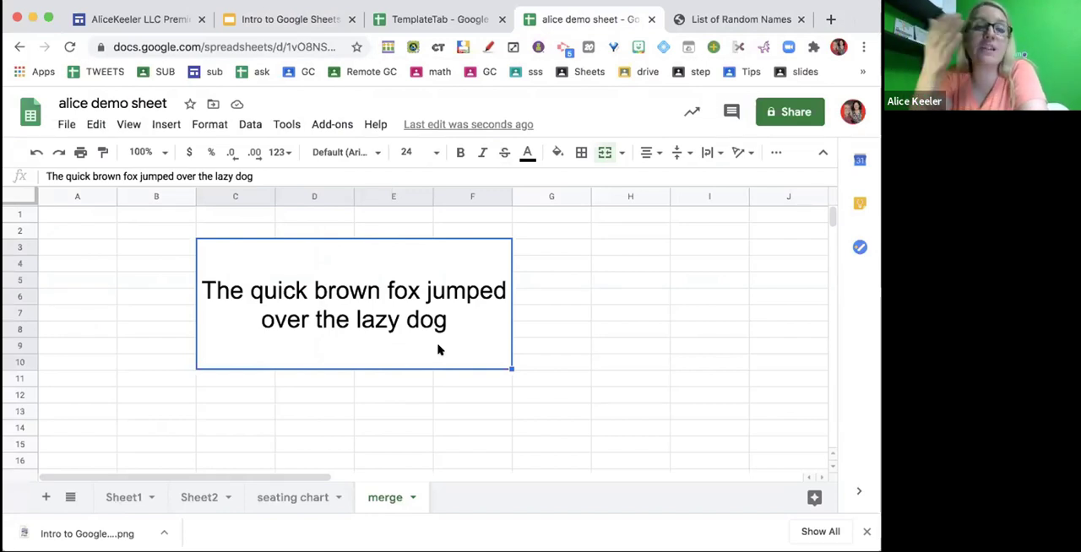
left_click(43, 497)
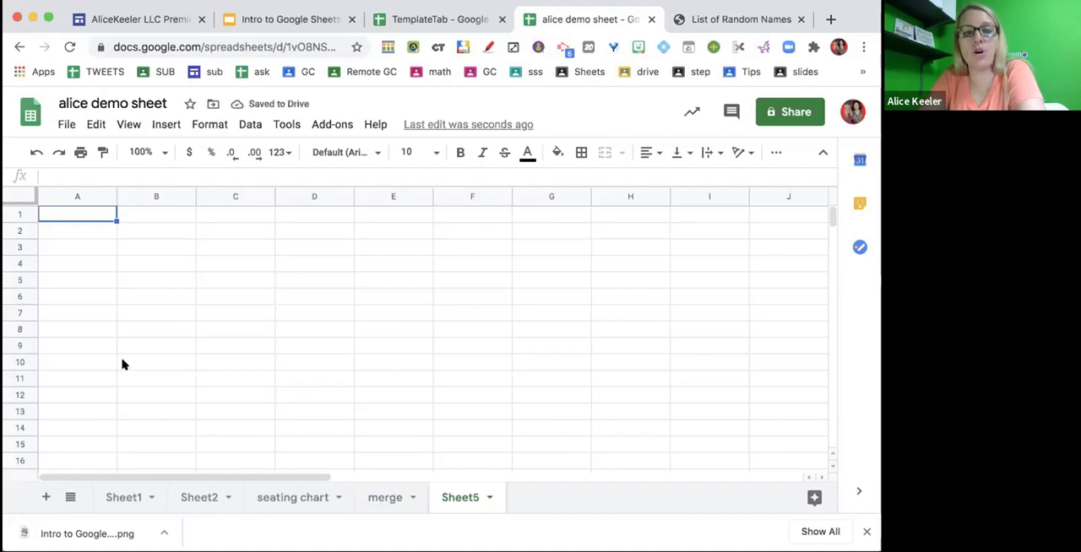
- Enter the column headers First Name, Last Name and Phone Number in cells A1 to C1 of the new sheet
left_click(73, 219)
type("First Name")
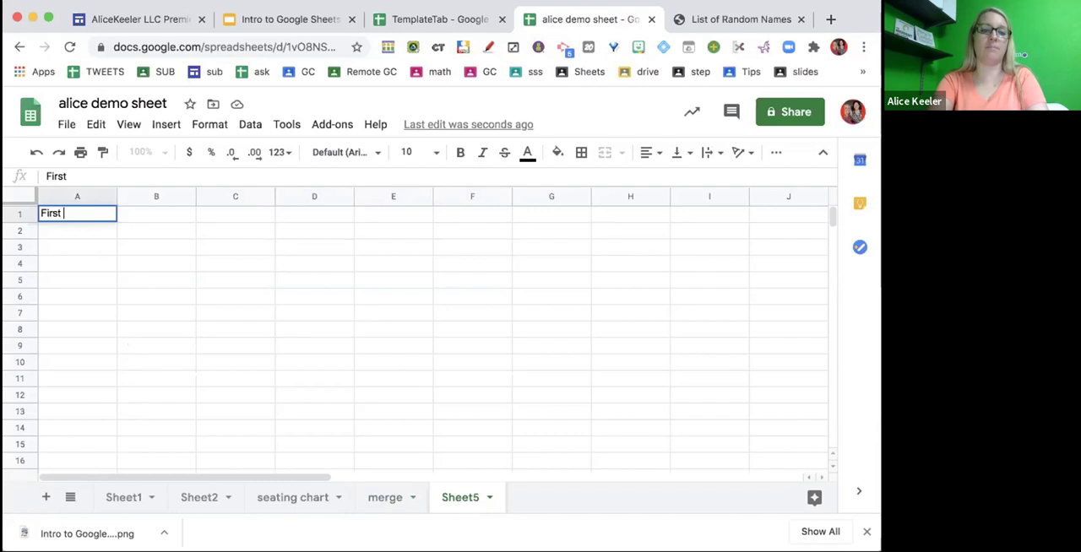
key("Tab")
type("Last Name")
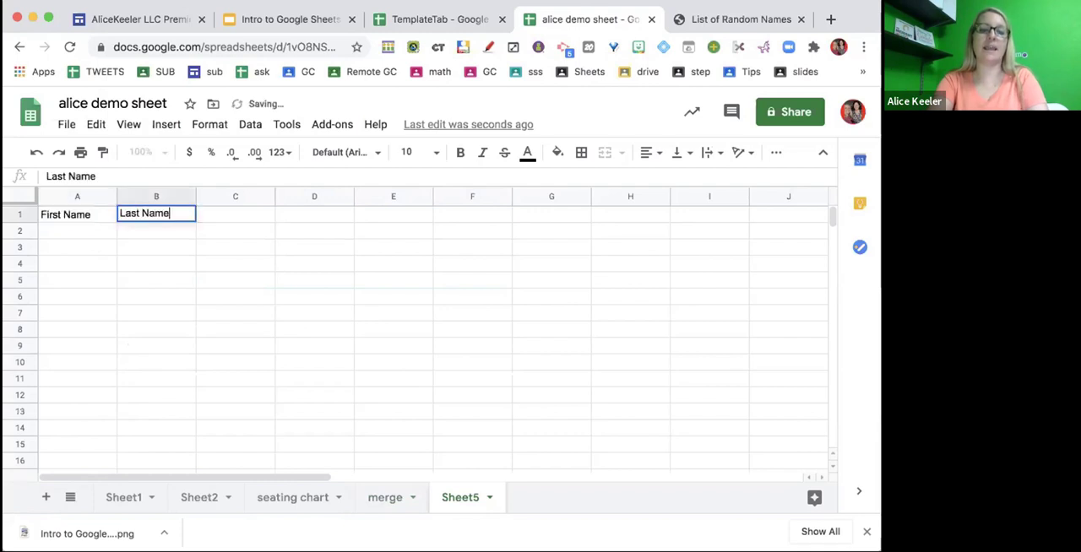
key("Tab")
type("Phone Number")
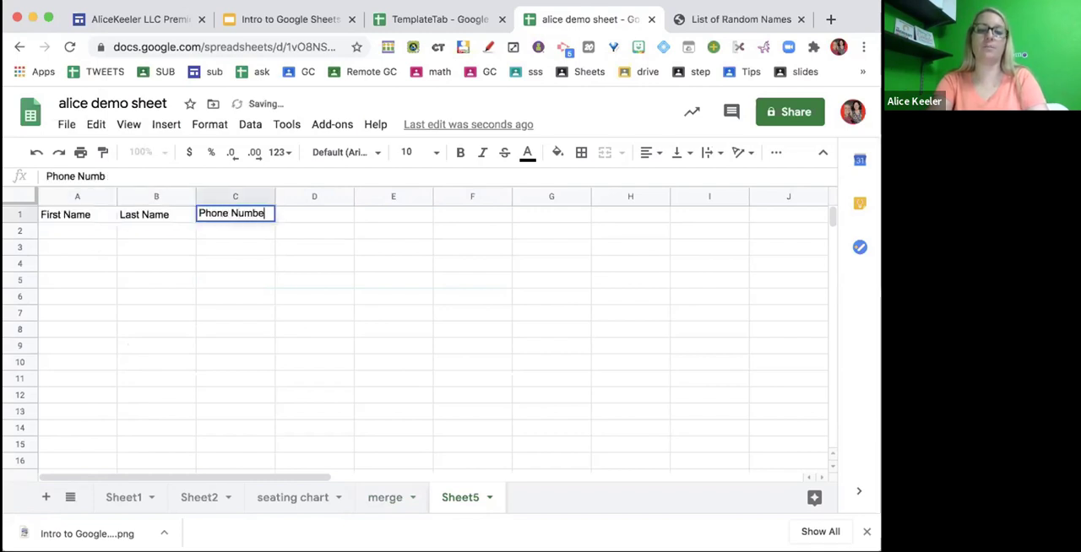
key("Return")
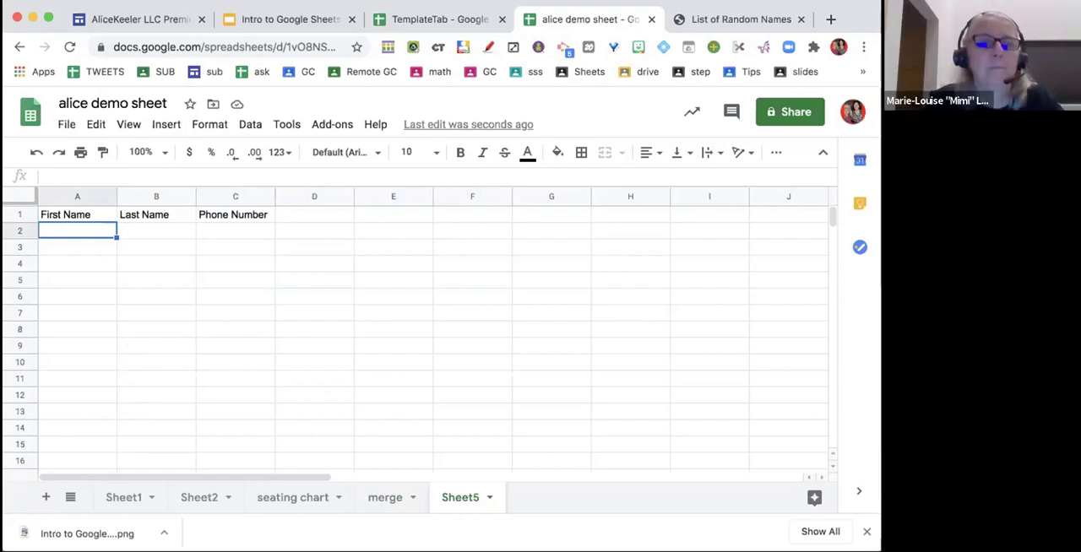
- Fill cells A2 to A6 under the First Name header with five sample first names
type("alice")
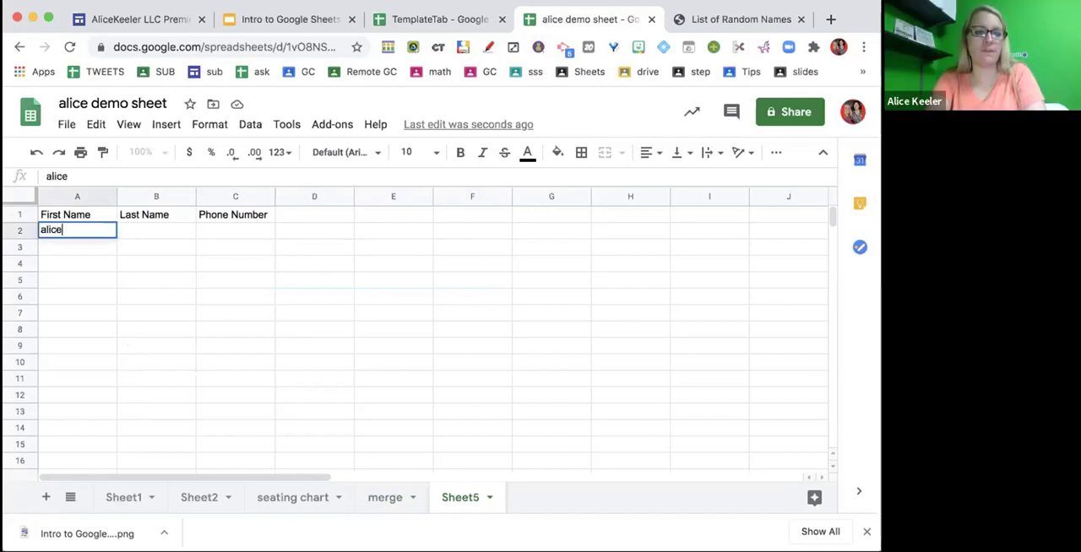
key("Return")
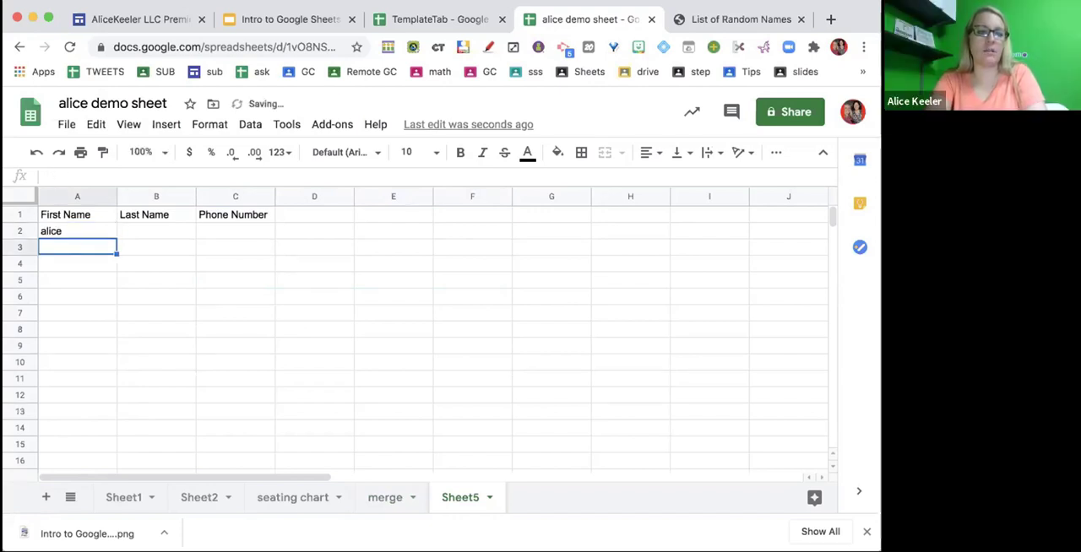
type("nancy")
key("Return")
type("paul")
key("Return")
type("john")
key("Return")
type("carrie")
key("Return")
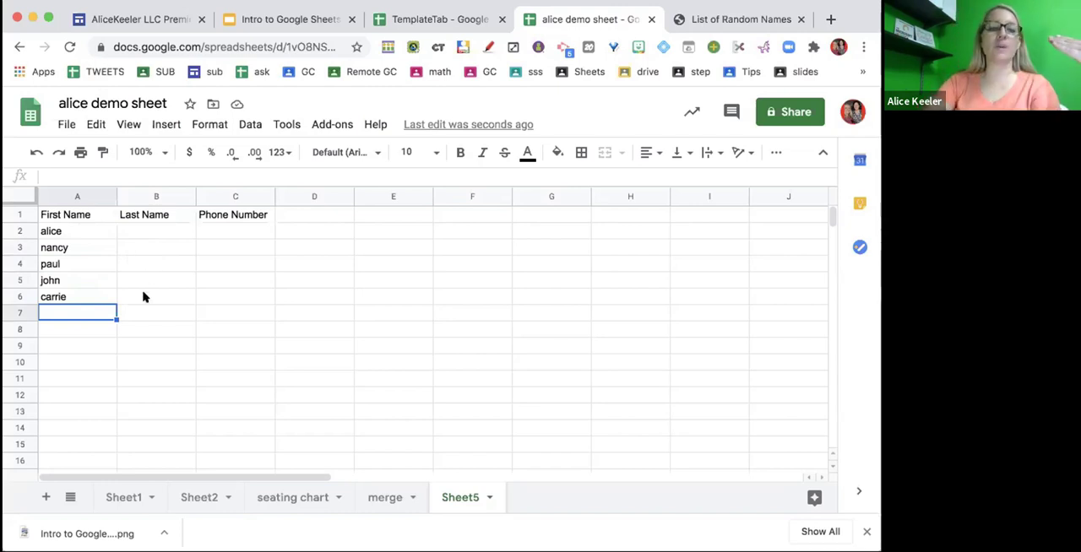
- Try freezing header row 1 of the name list, check it against the lower rows, and undo the freeze
scroll(144, 296, "down", 15)
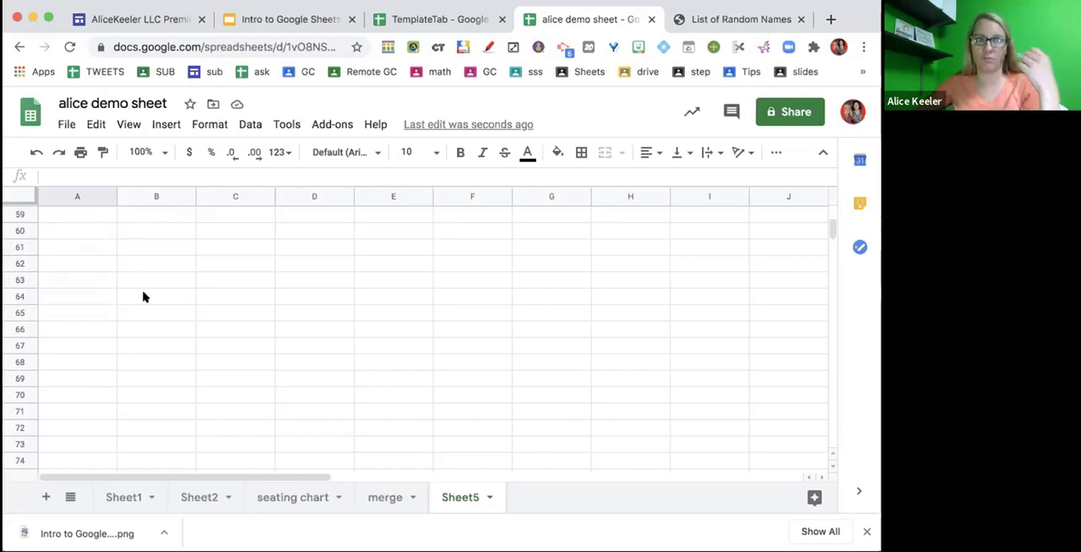
scroll(145, 297, "up", 11)
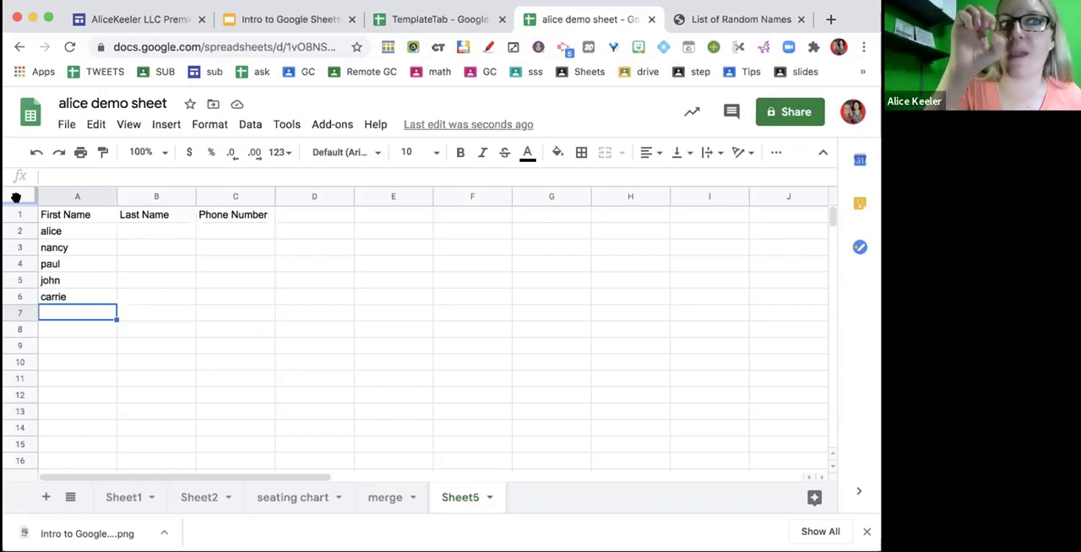
left_click_drag(16, 198, 17, 212)
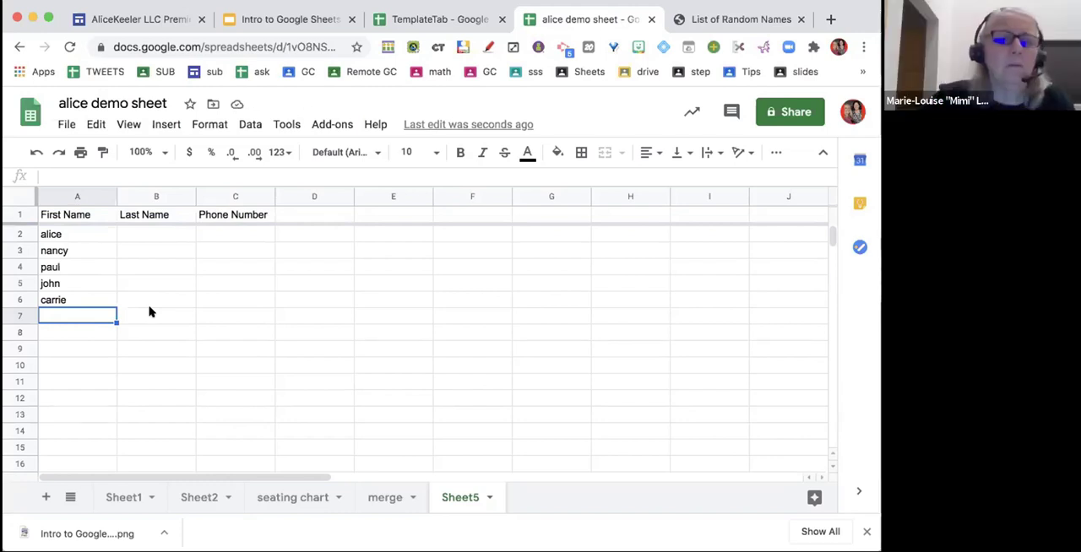
scroll(148, 313, "down", 20)
scroll(148, 312, "down", 1)
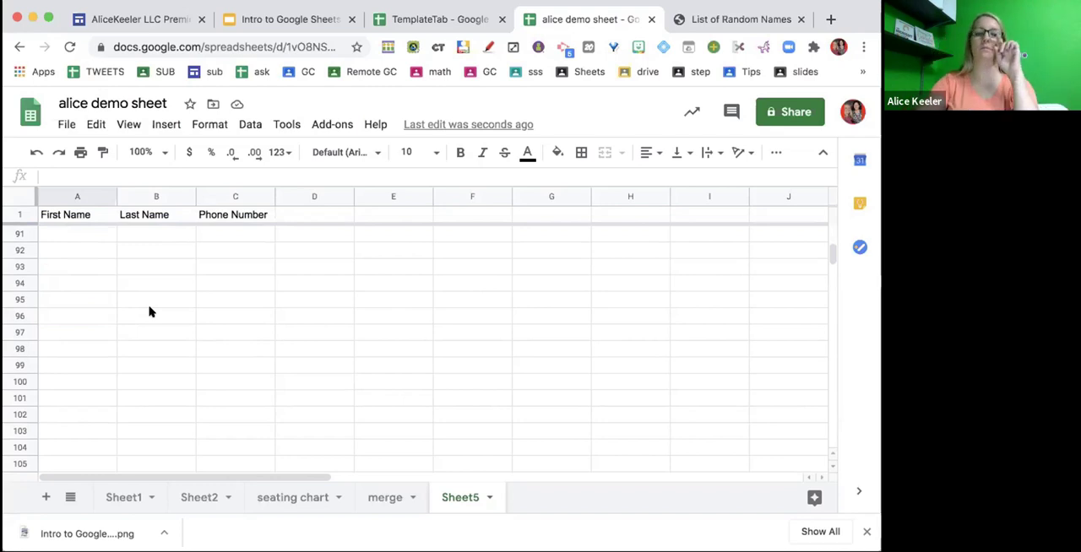
scroll(152, 312, "up", 17)
key("super+z")
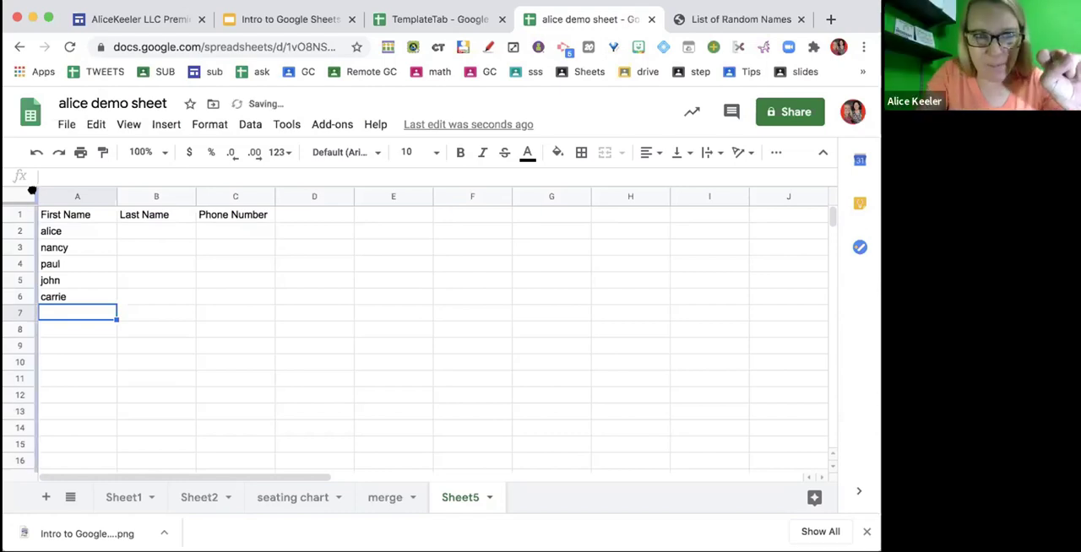
- Freeze column A of the name list and check it against the far columns
left_click_drag(32, 190, 96, 189)
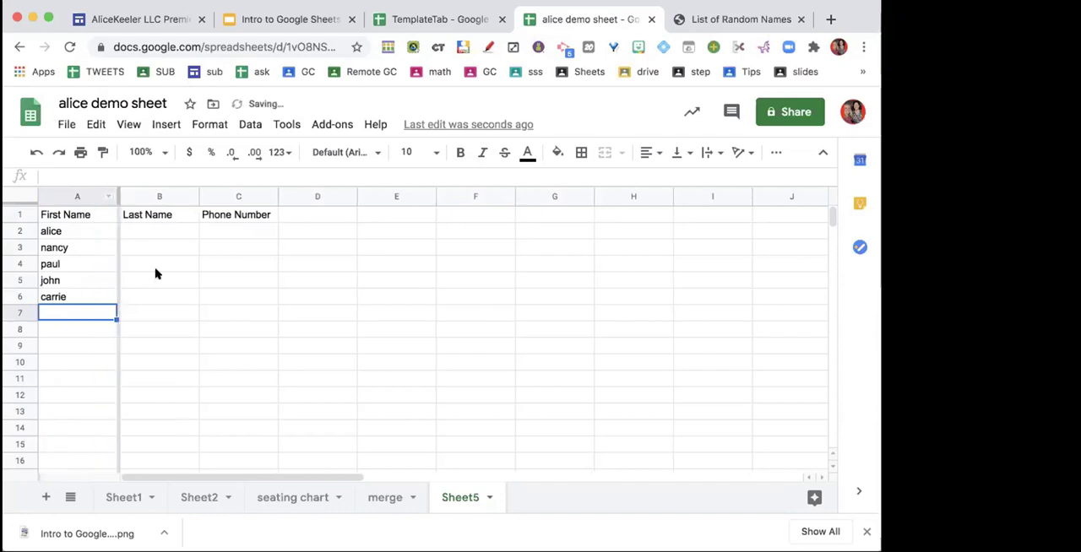
scroll(194, 311, "right", 10)
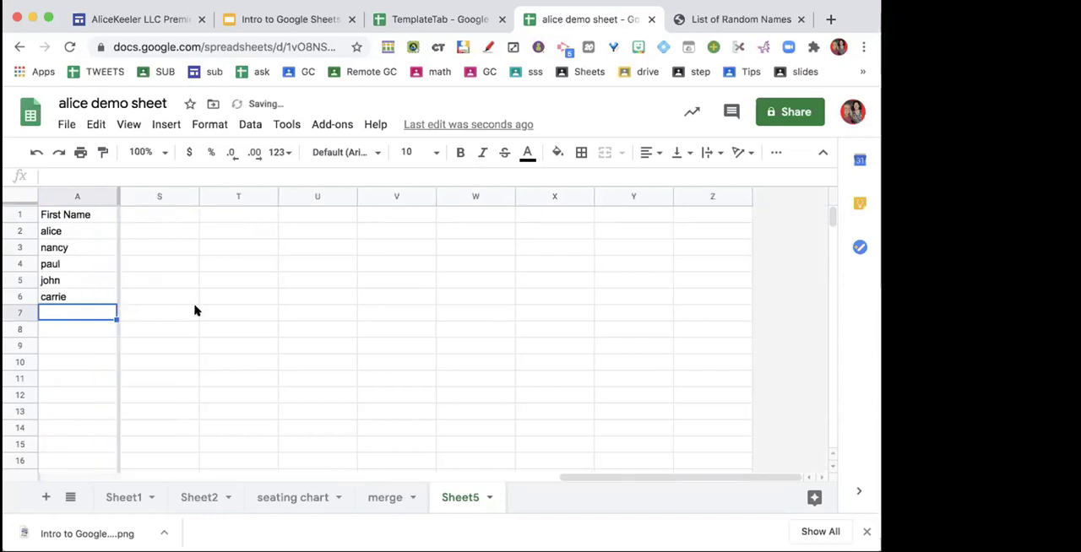
scroll(194, 311, "left", 10)
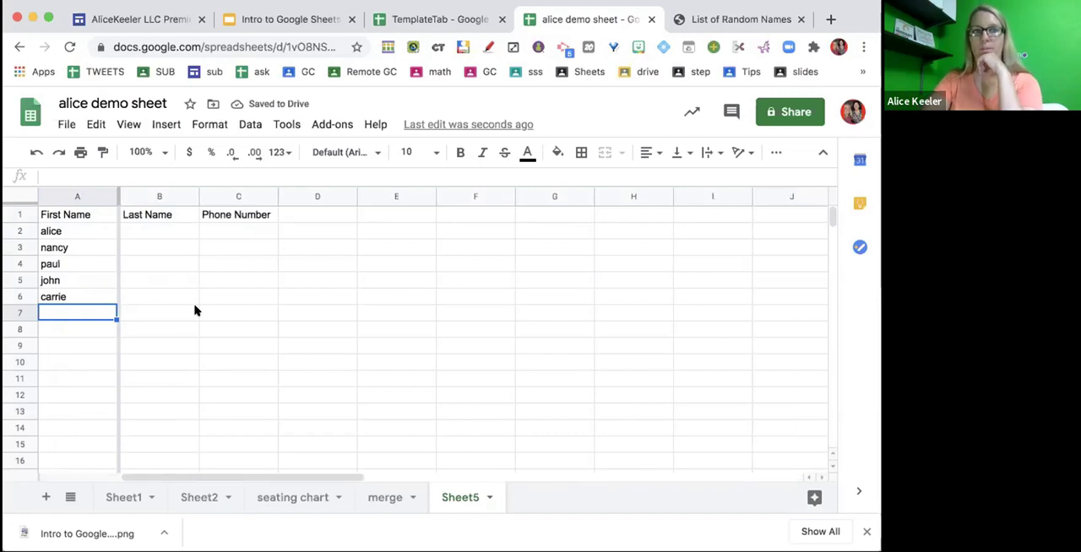
- Open the Google Forms home page in a new browser tab
key("ctrl+t")
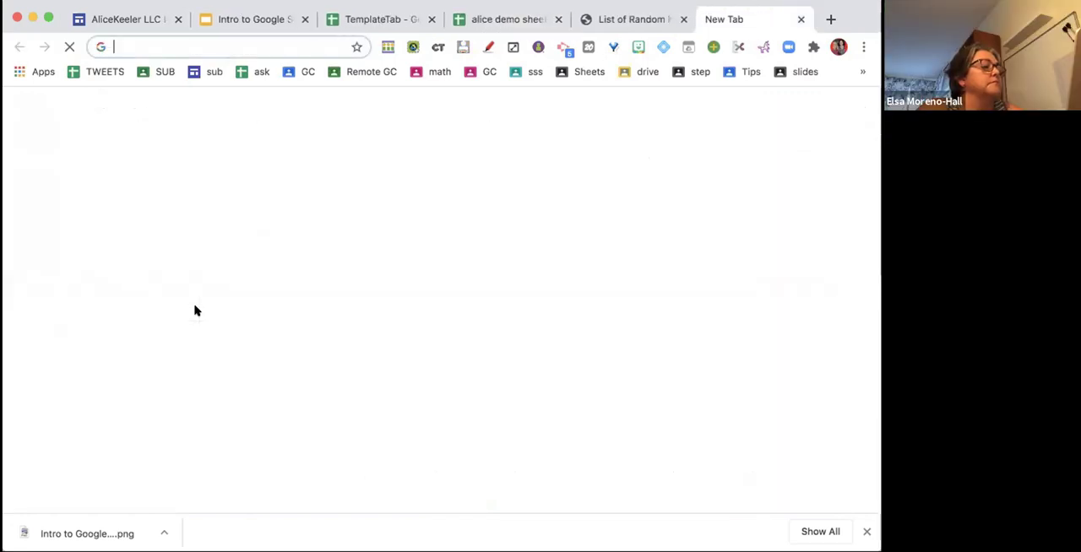
type("form")
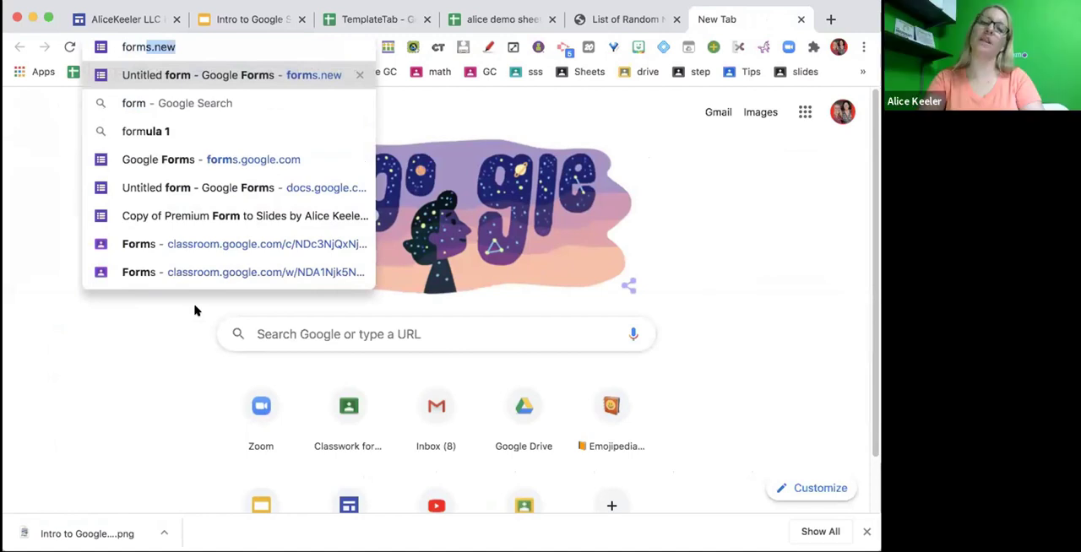
type("s.go")
key("Return")
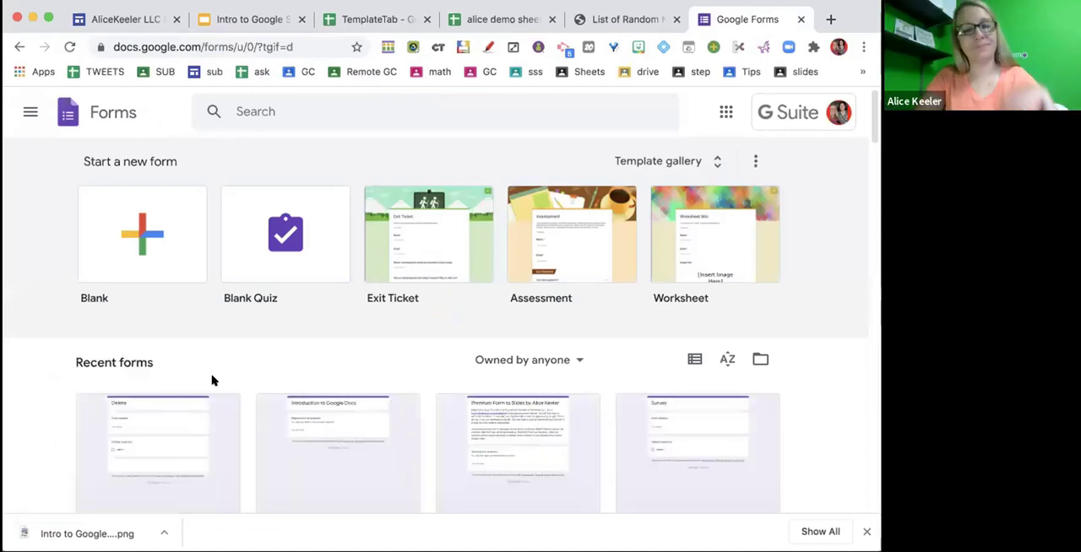
- Look through the recent forms for a suitable example, inspecting alice Form Quiz and Sample Form and returning to the list
scroll(213, 380, "down", 5)
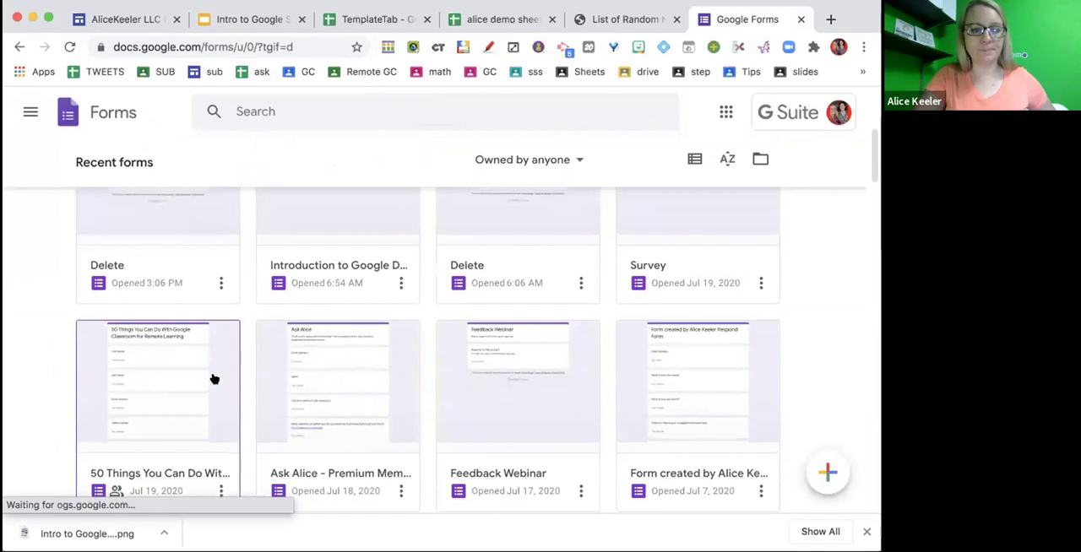
scroll(214, 379, "down", 20)
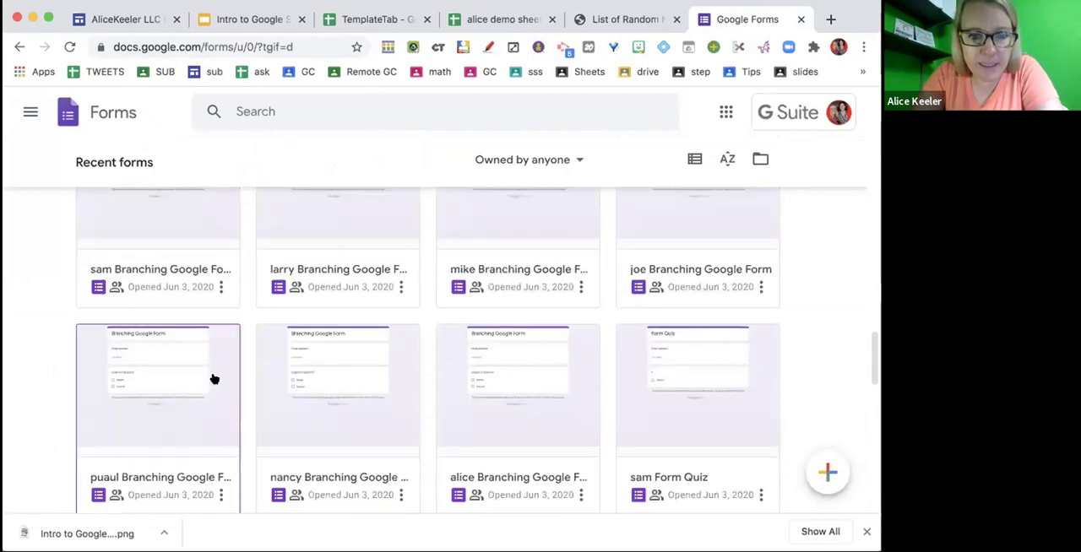
scroll(213, 379, "down", 5)
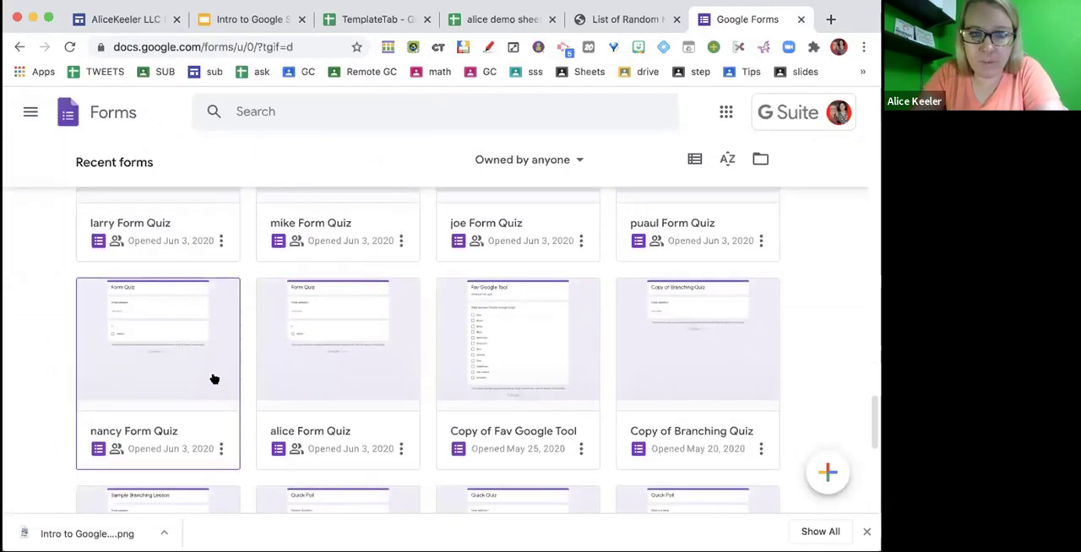
scroll(214, 380, "down", 2)
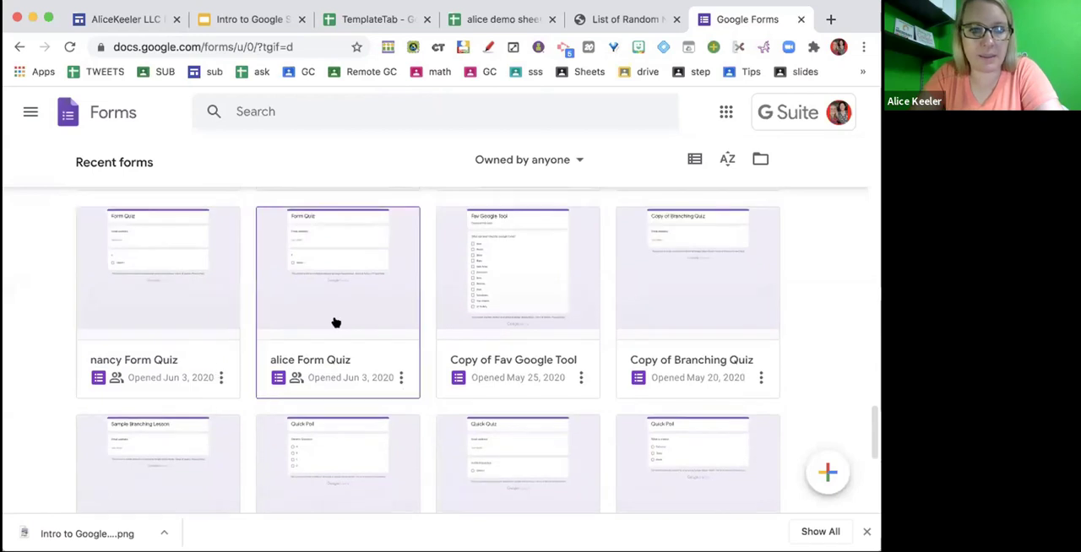
left_click(335, 322)
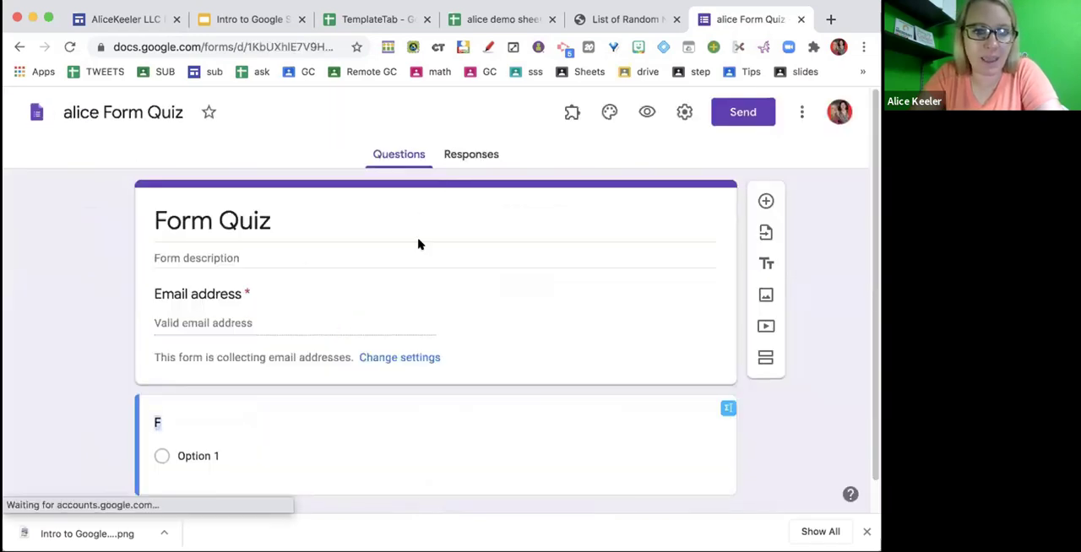
left_click(18, 48)
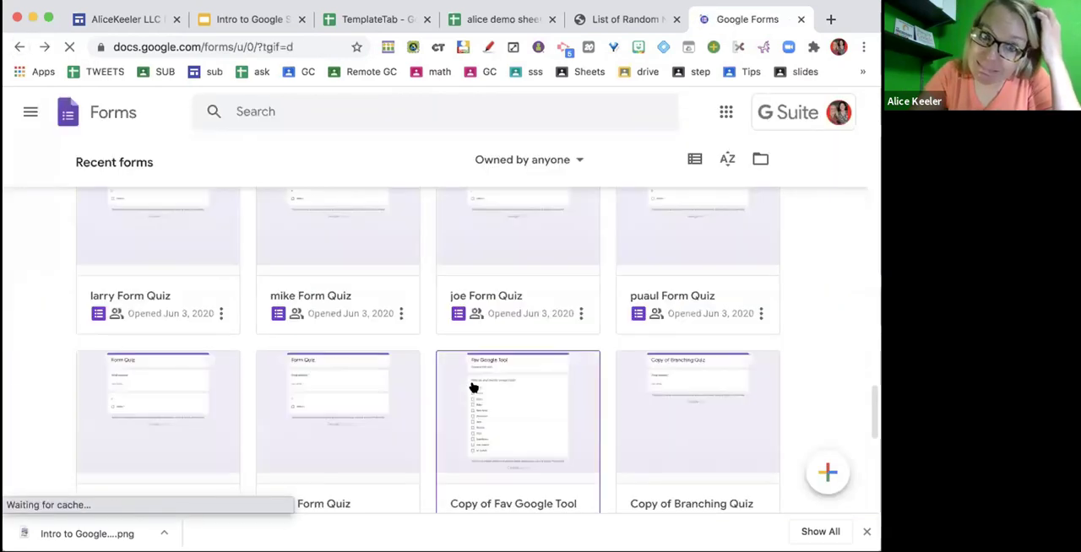
scroll(474, 387, "down", 6)
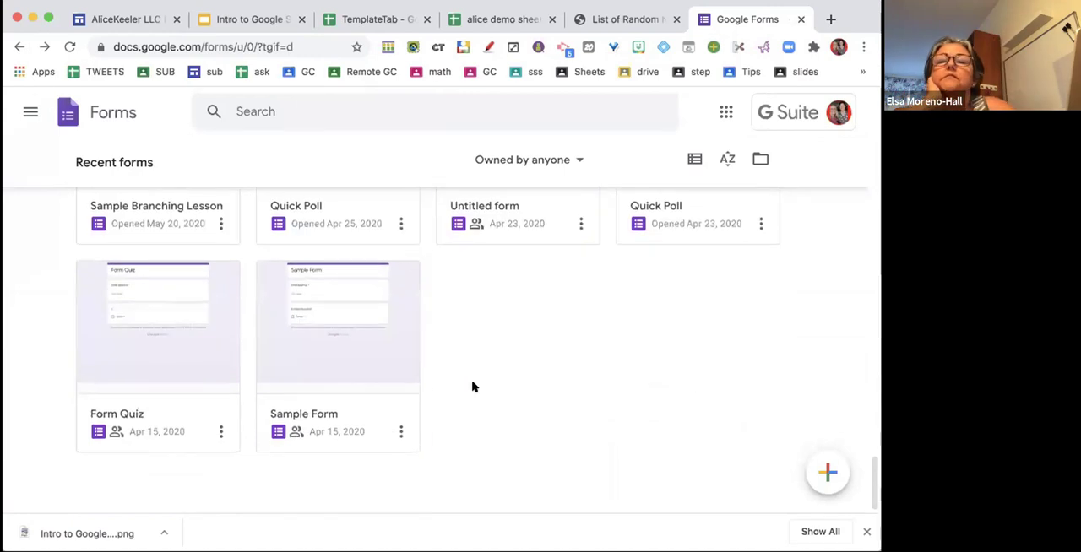
left_click(309, 344)
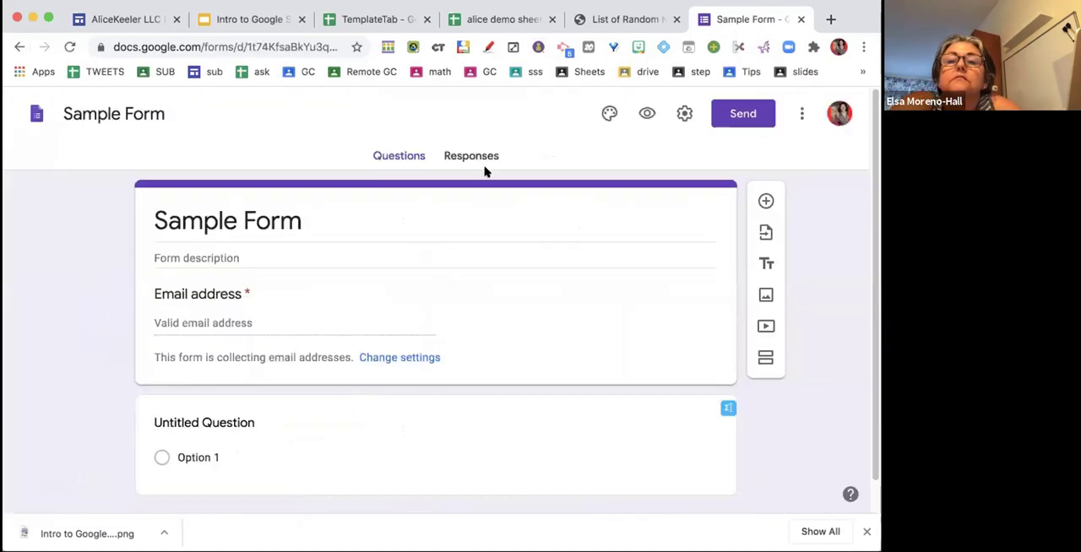
left_click(19, 48)
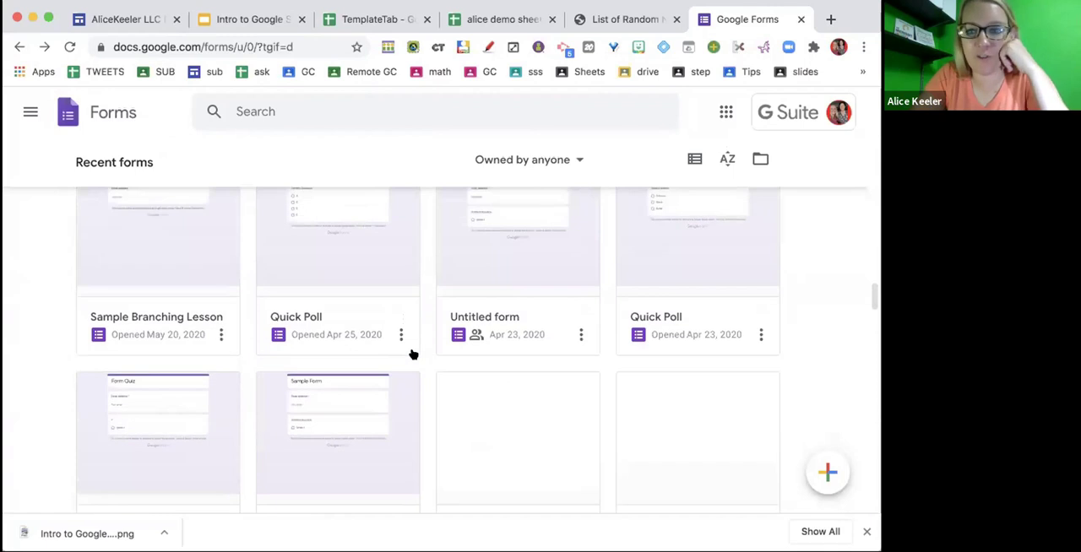
- Open the "#003 I can..." form and its linked responses spreadsheet, and return to the form's responses summary
scroll(413, 355, "down", 5)
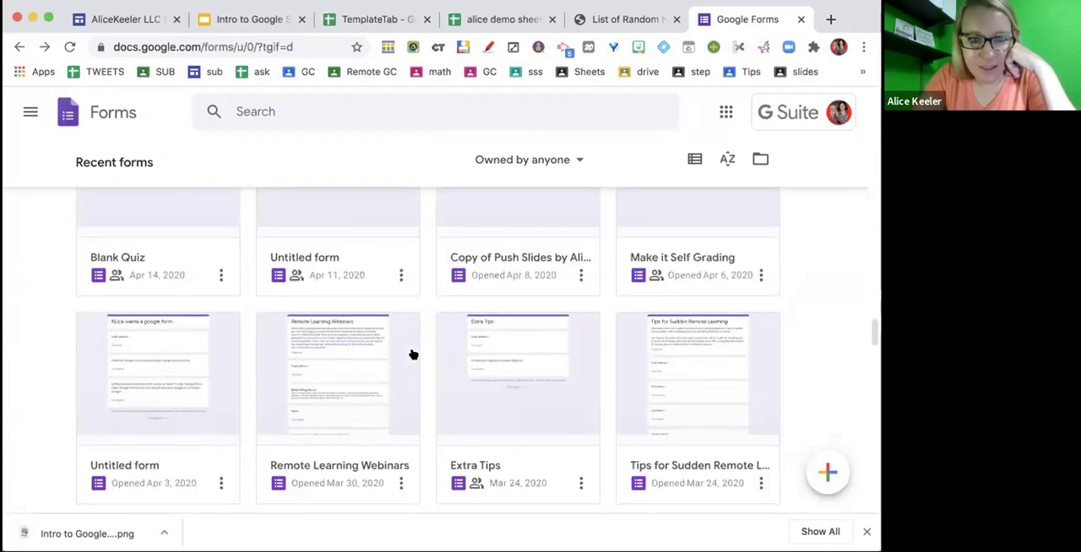
scroll(413, 354, "down", 2)
scroll(413, 355, "down", 1)
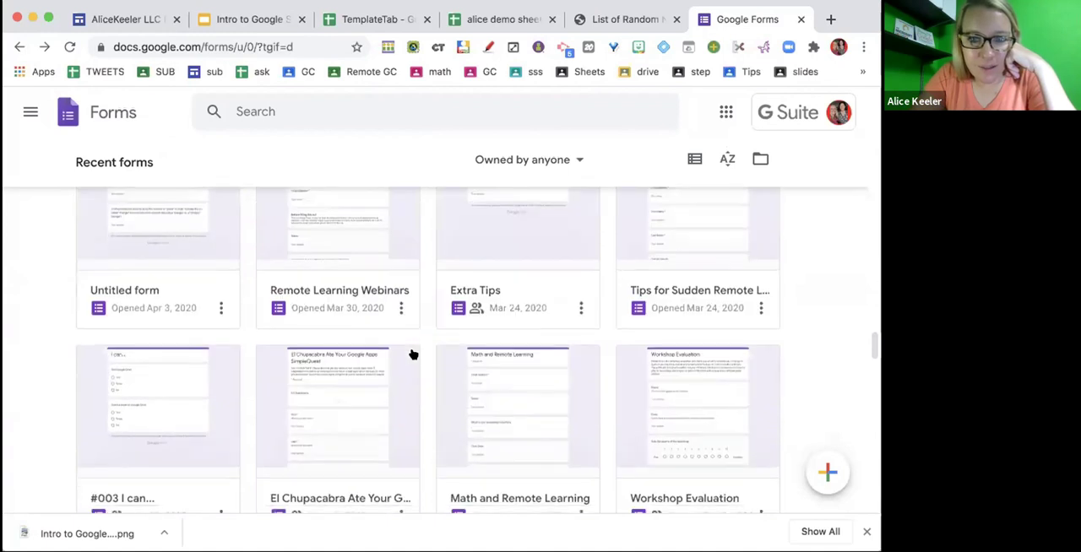
scroll(413, 354, "down", 1)
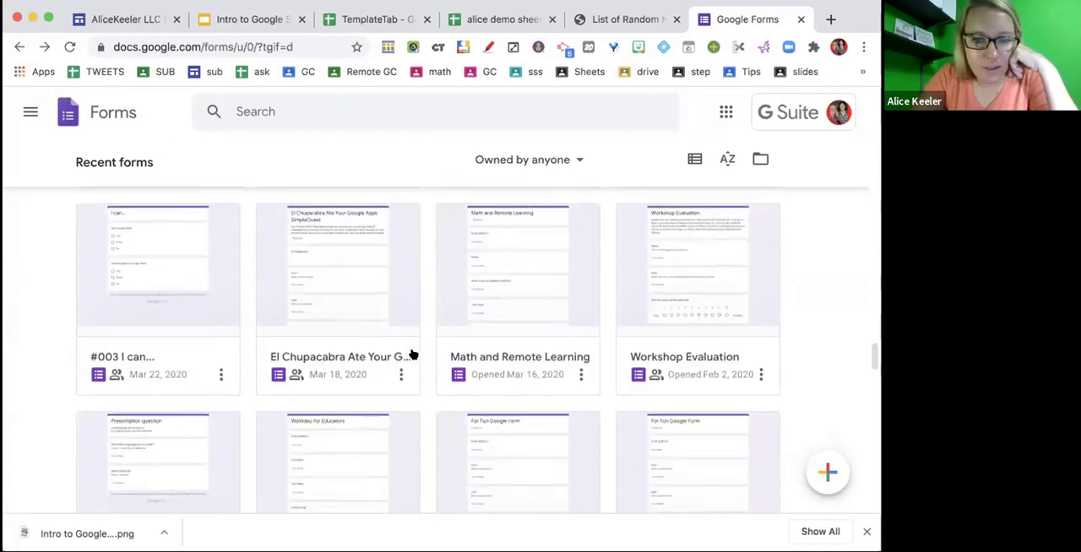
scroll(332, 362, "down", 2)
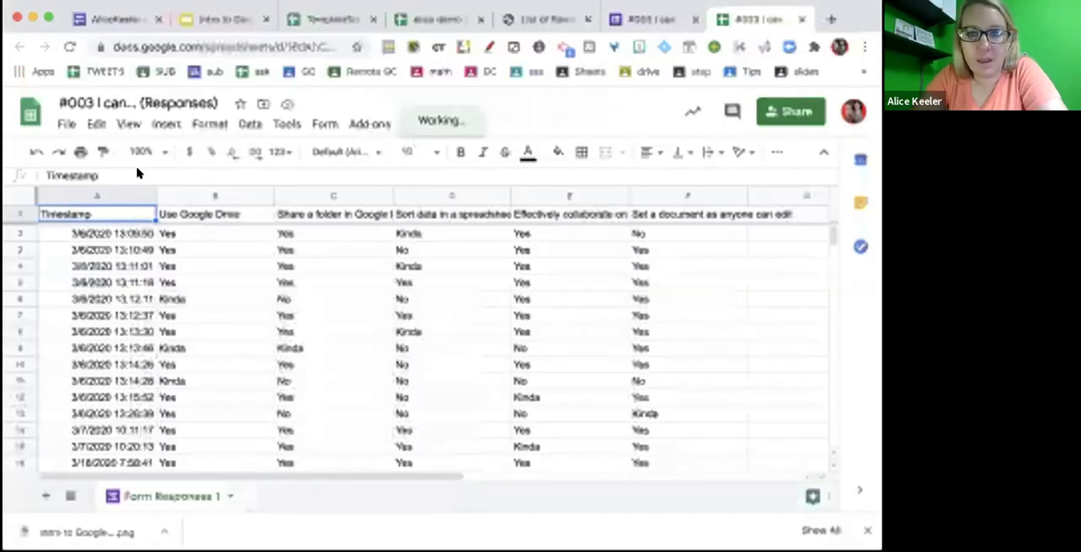
left_click(635, 13)
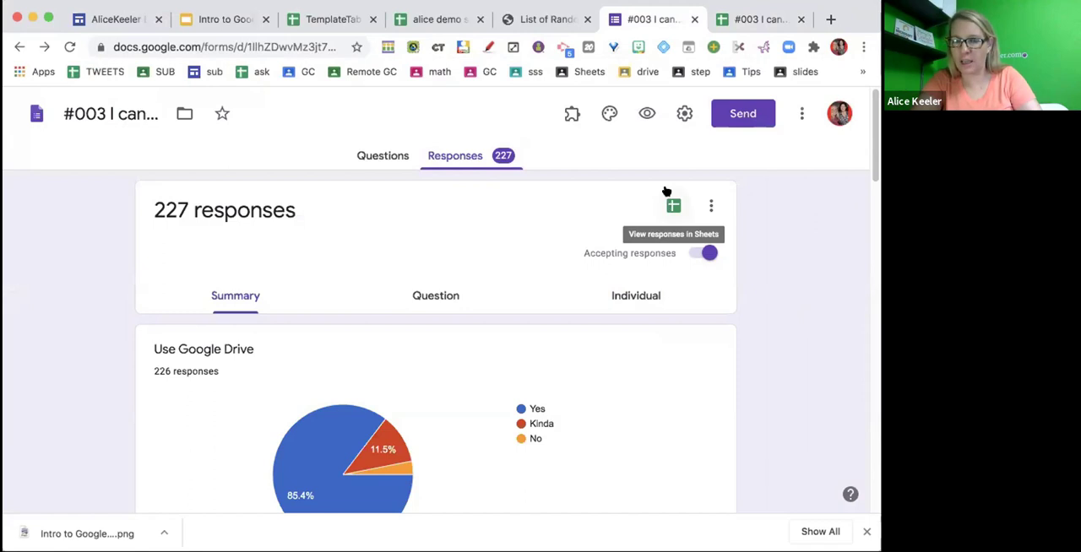
- Insert a blank column before the Use Google Drive column in the #003 I can... (Responses) spreadsheet
left_click(733, 20)
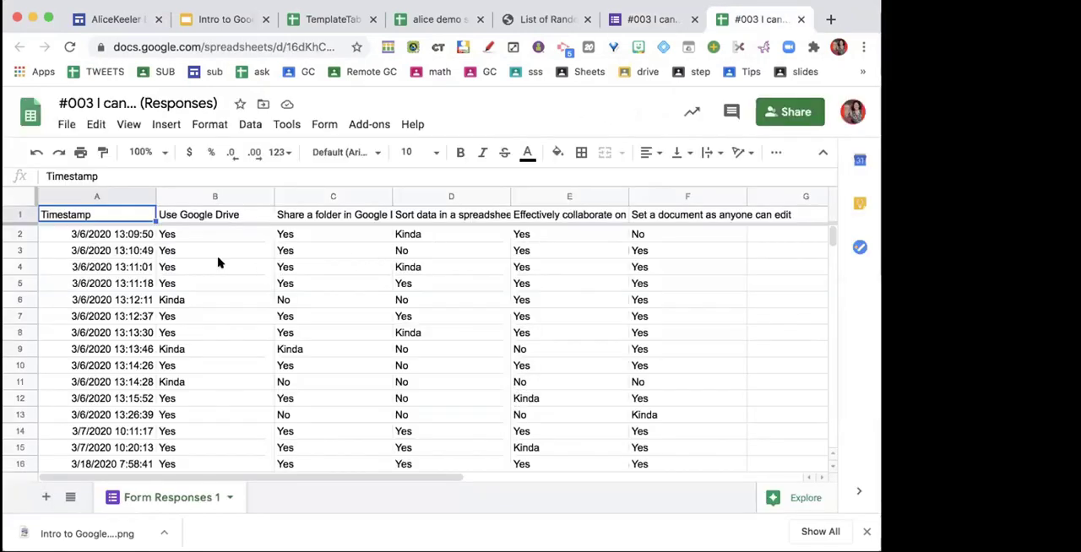
left_click(193, 196)
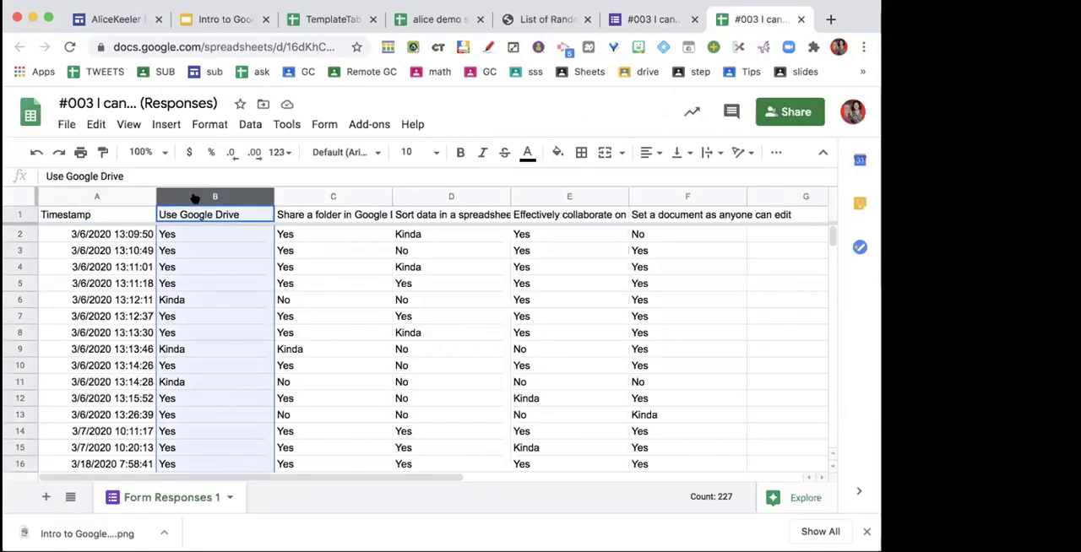
right_click(194, 196)
left_click(258, 263)
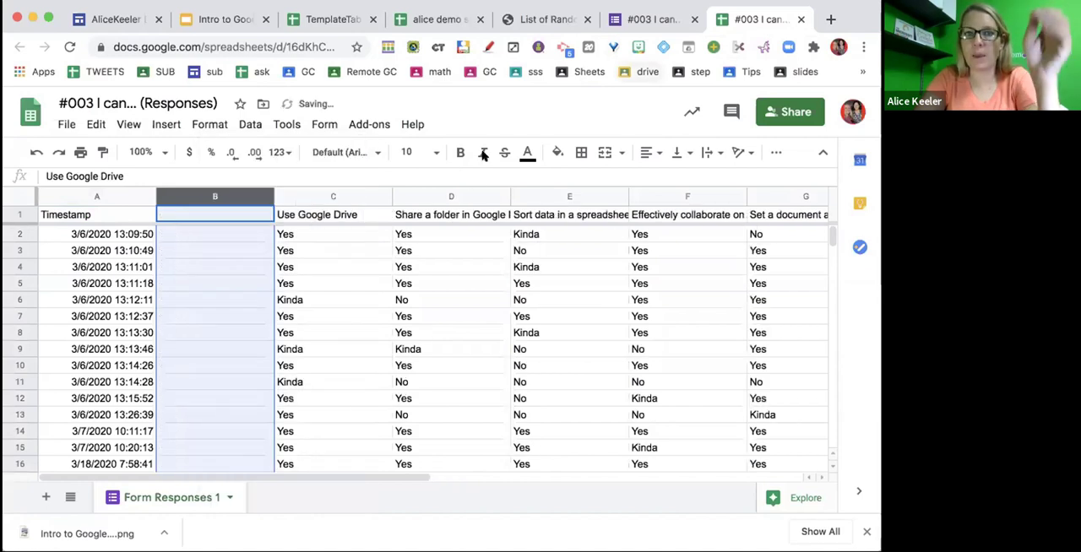
- Generate 50 random full names of both types on the List of Random Names site and export them as a text-area list
left_click(526, 19)
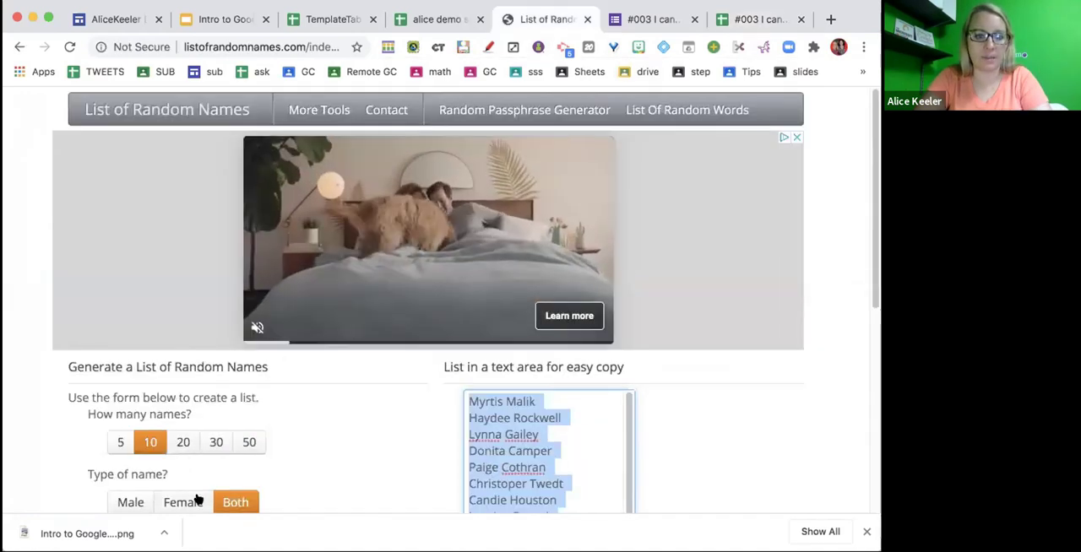
left_click(246, 443)
scroll(207, 490, "down", 5)
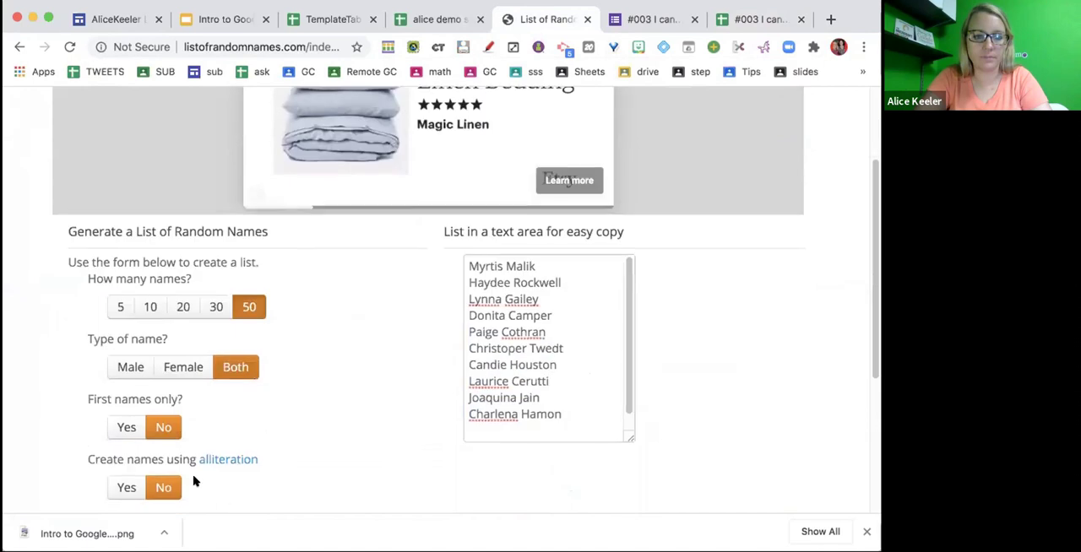
left_click(158, 430)
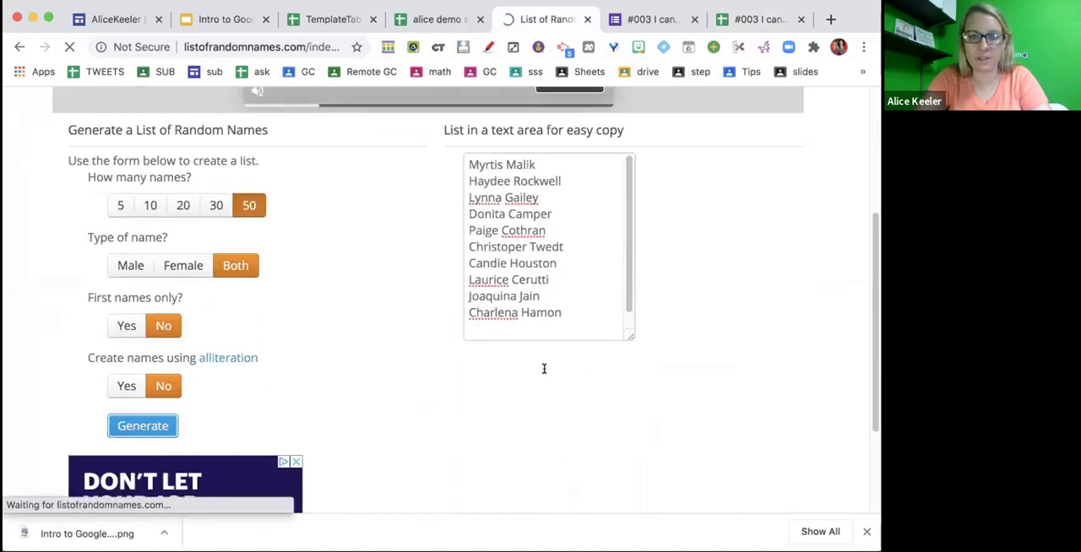
scroll(529, 448, "down", 3)
scroll(529, 448, "down", 4)
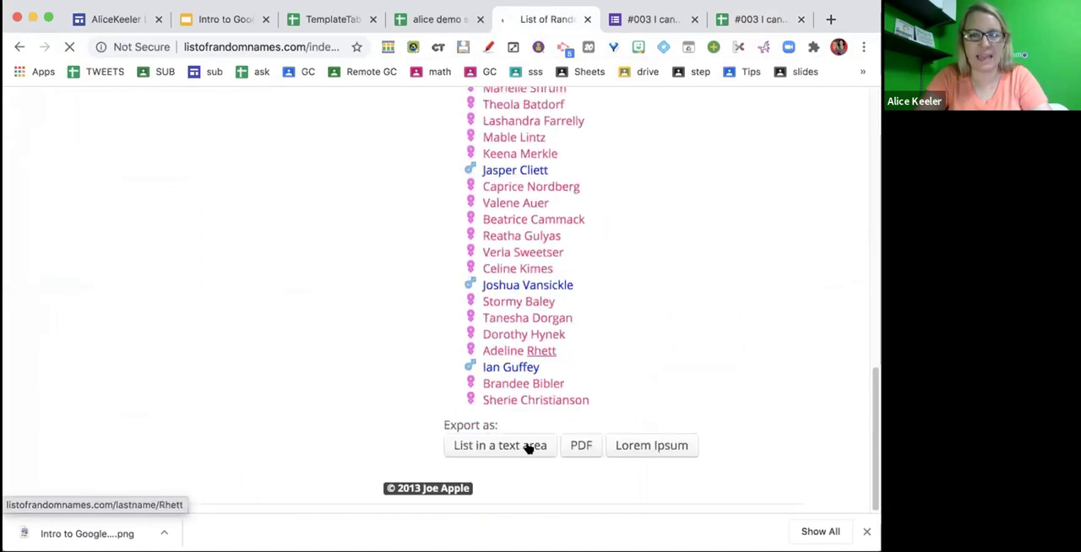
left_click(501, 446)
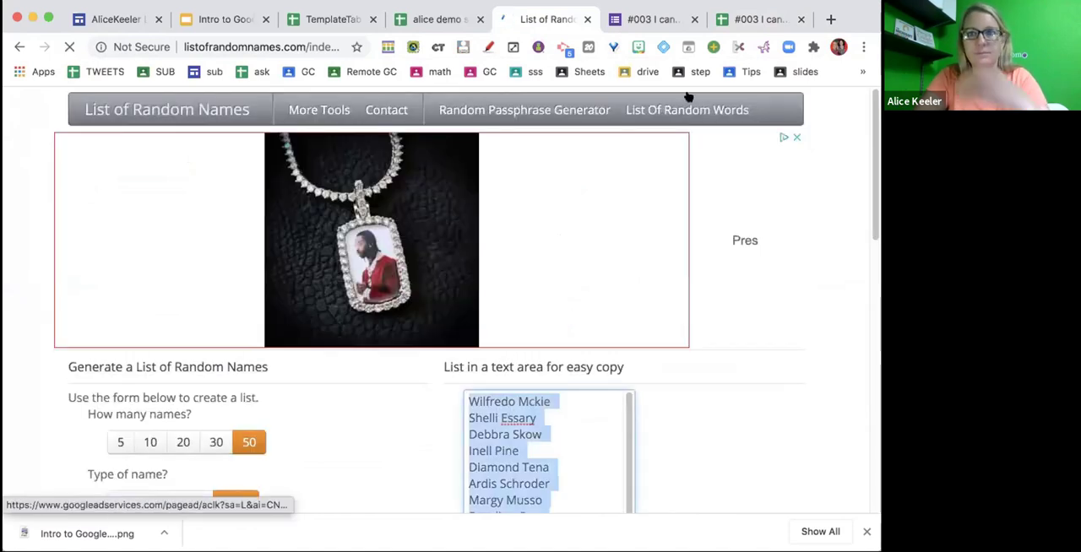
- Paste the generated name list into the responses spreadsheet from cell B2 downward
left_click(733, 19)
left_click(211, 237)
key("super+v")
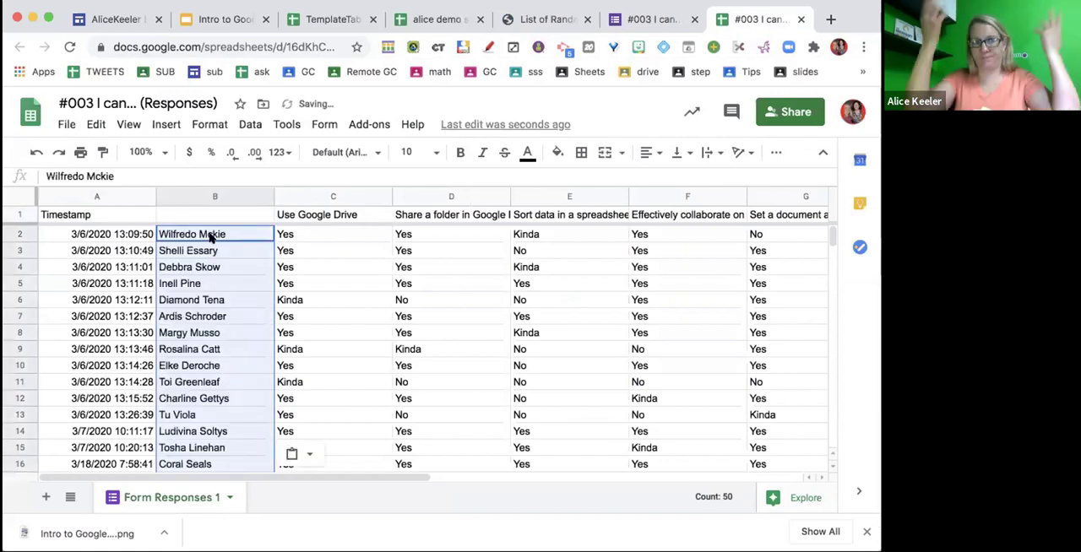
- Enter the header "Name" in cell B1 above the pasted list
left_click(204, 214)
type("Na")
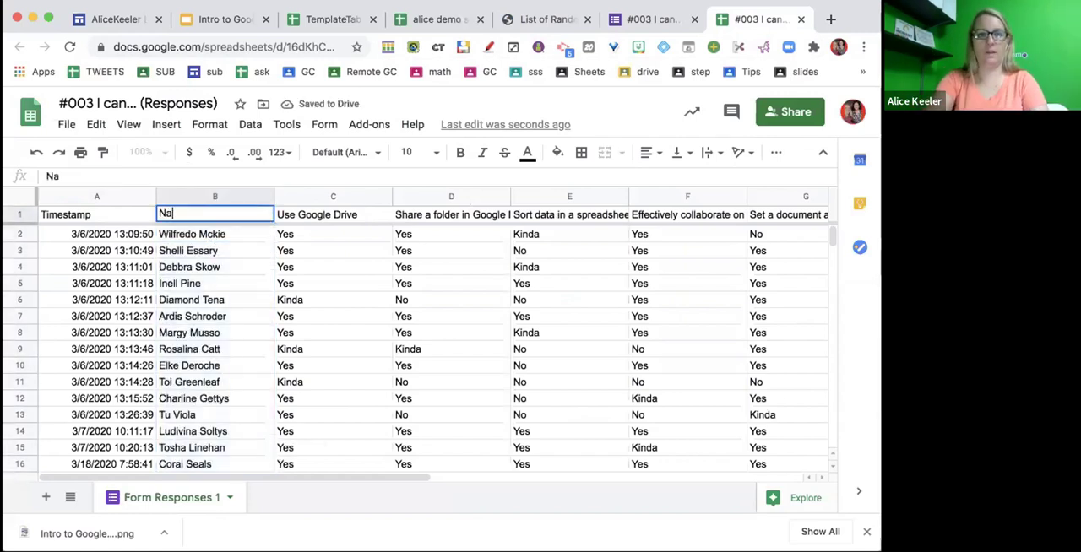
type("mne")
key("BackSpace")
type("mne")
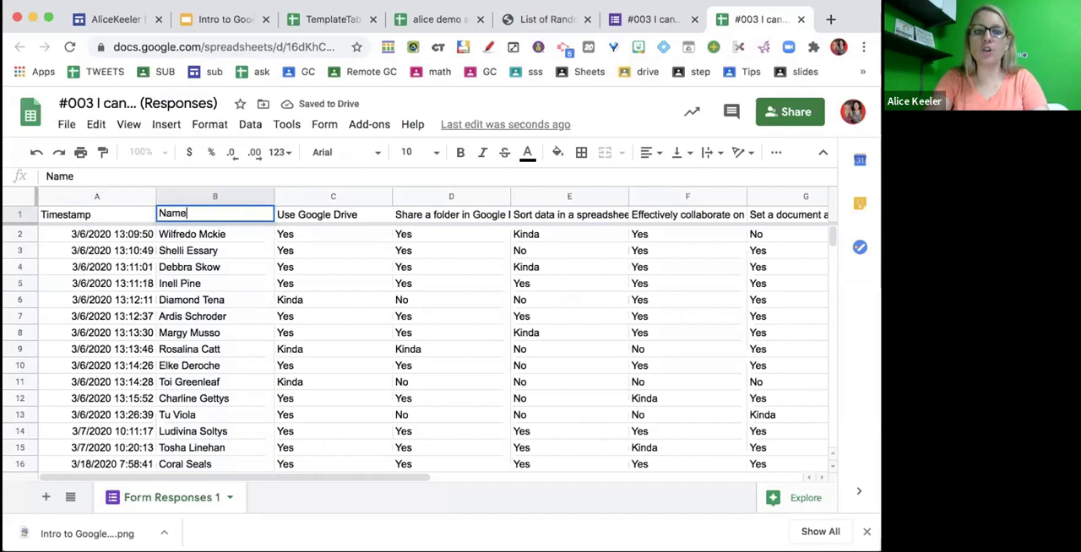
key("Return")
- Check how far down the list of names reaches and replace the entry in cell B2 with "Answer Key"
scroll(272, 337, "down", 14)
scroll(273, 337, "down", 20)
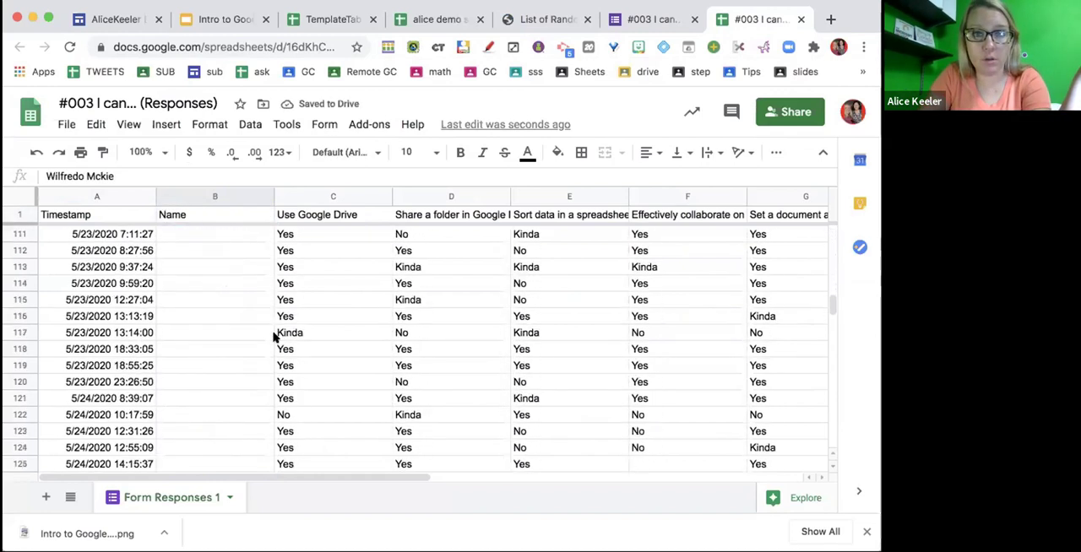
scroll(273, 336, "up", 20)
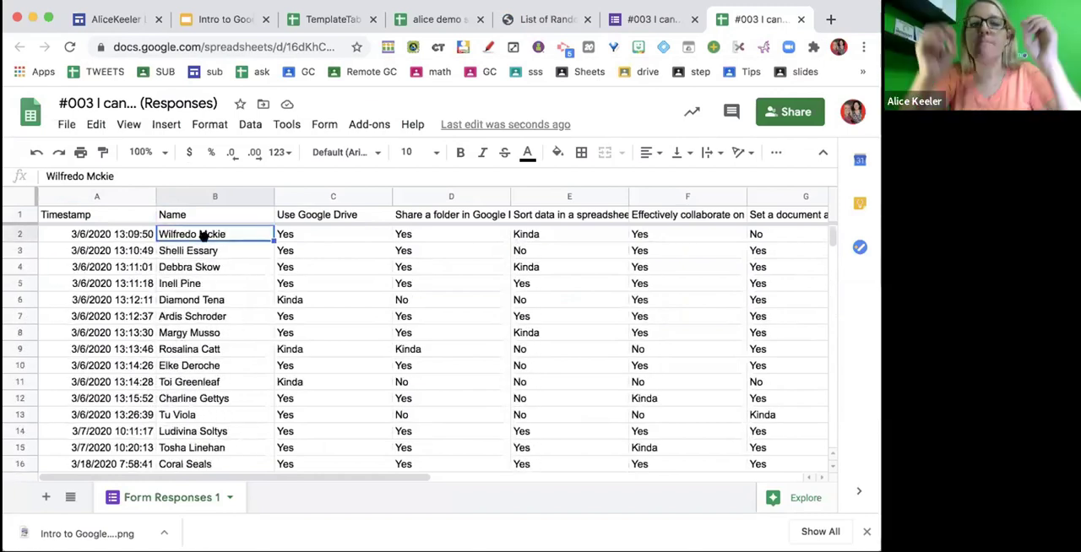
type("And")
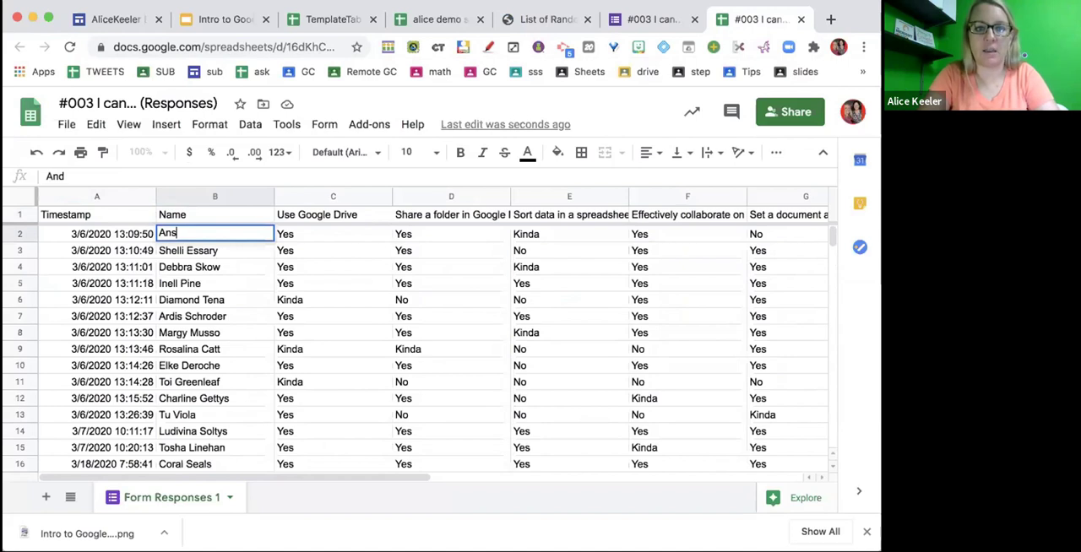
type("wer Key")
key("Return")
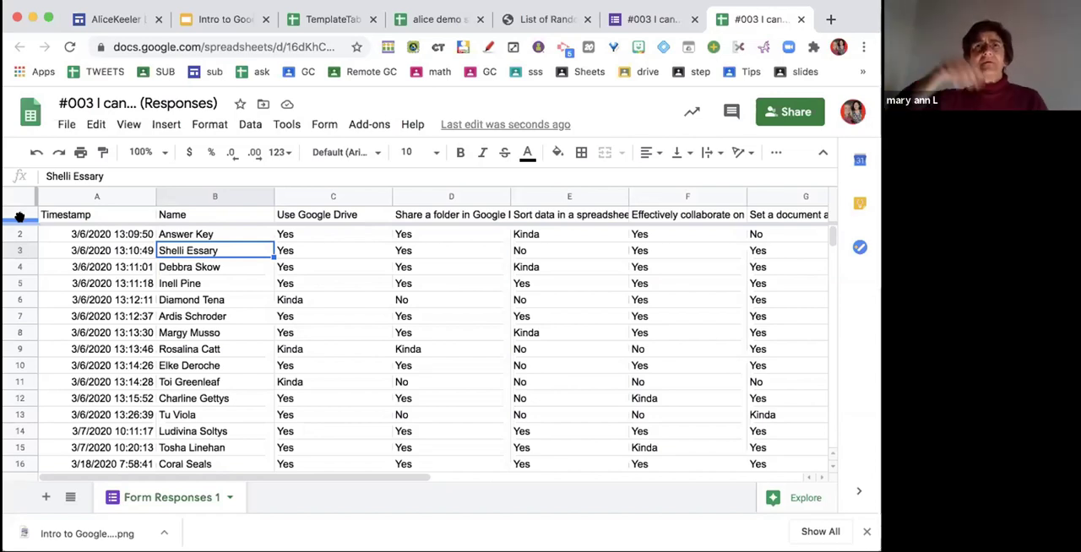
- Freeze the first two rows, including the Answer Key row, and check them against the lower responses
left_click_drag(19, 217, 20, 241)
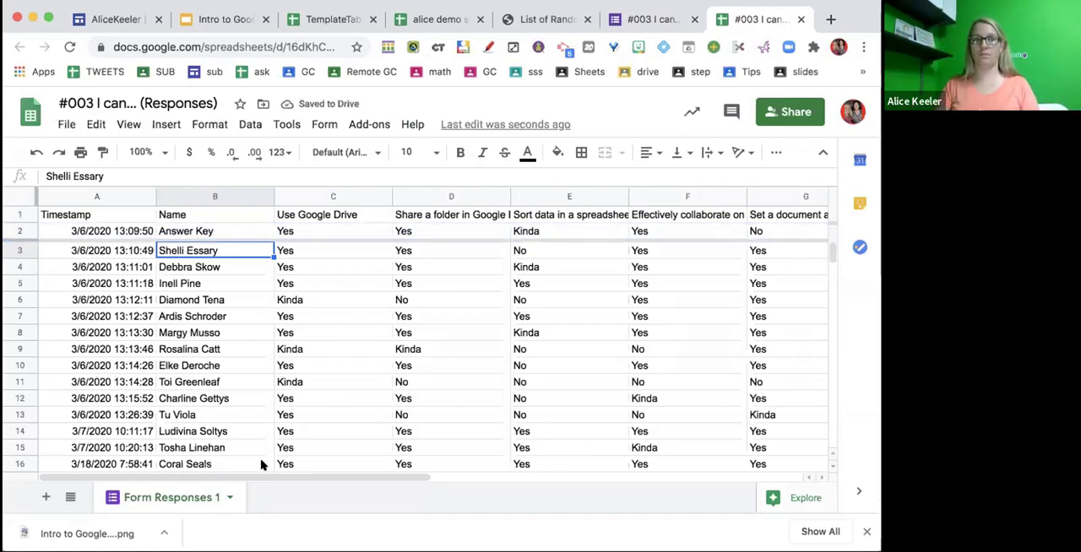
scroll(306, 351, "down", 18)
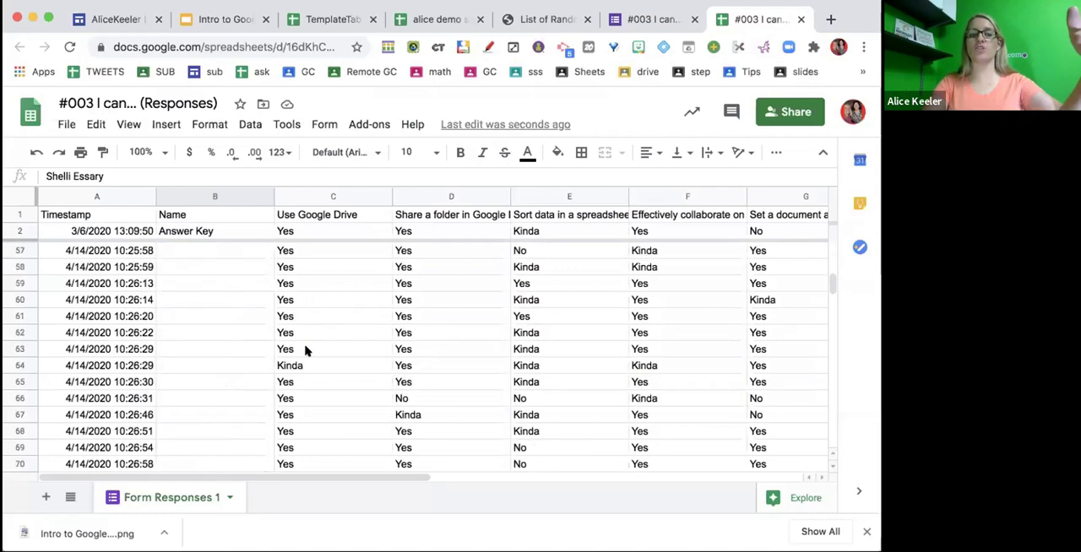
scroll(305, 351, "up", 18)
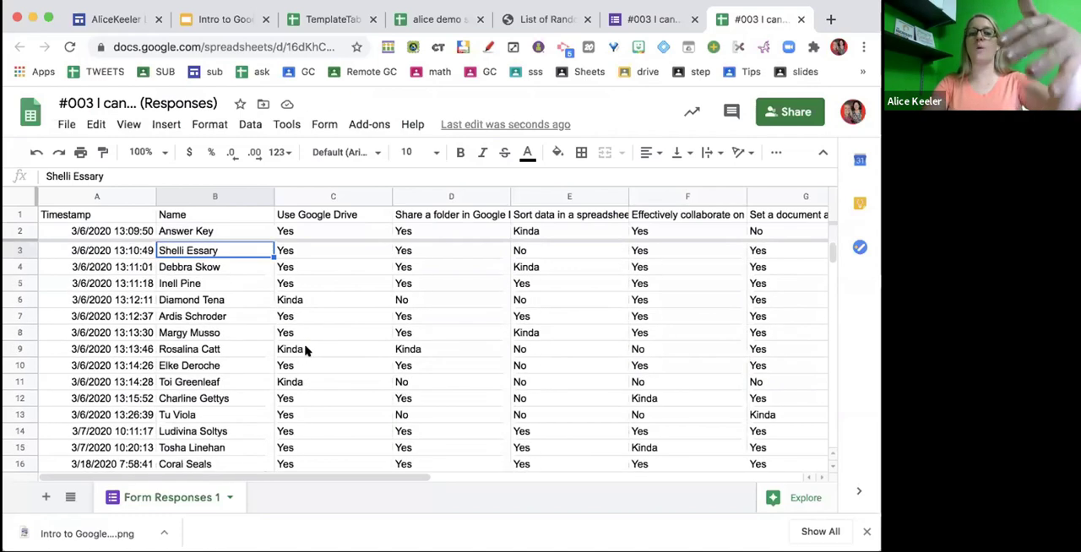
scroll(306, 351, "down", 20)
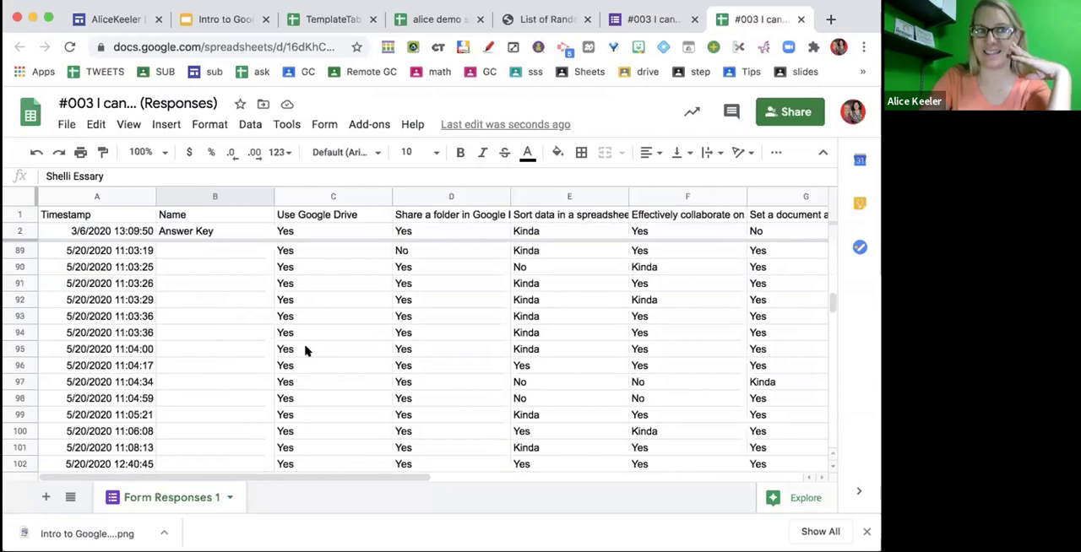
scroll(306, 350, "down", 8)
scroll(306, 351, "up", 20)
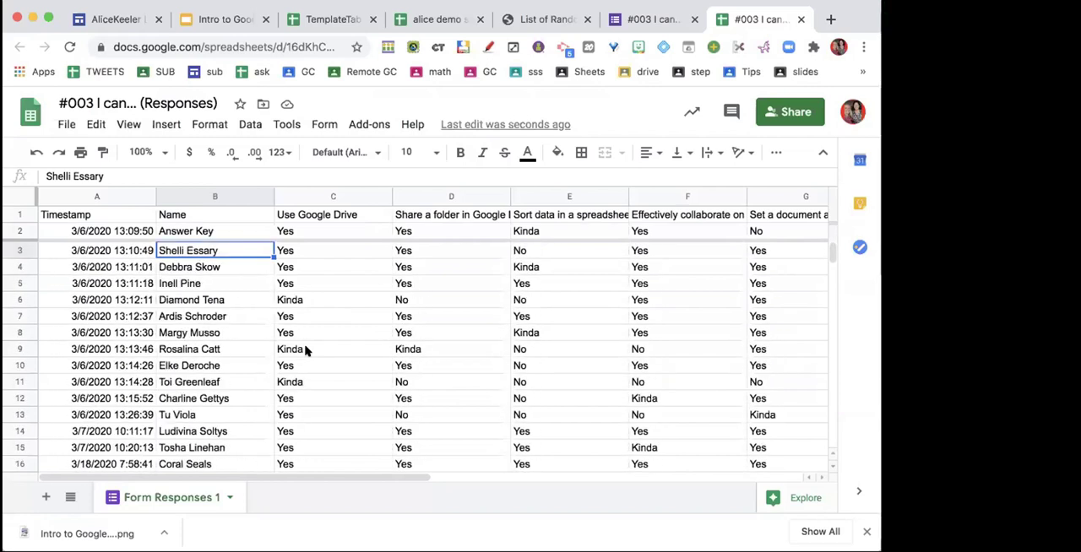
- Hide the Timestamp column and unhide it again
left_click(144, 196)
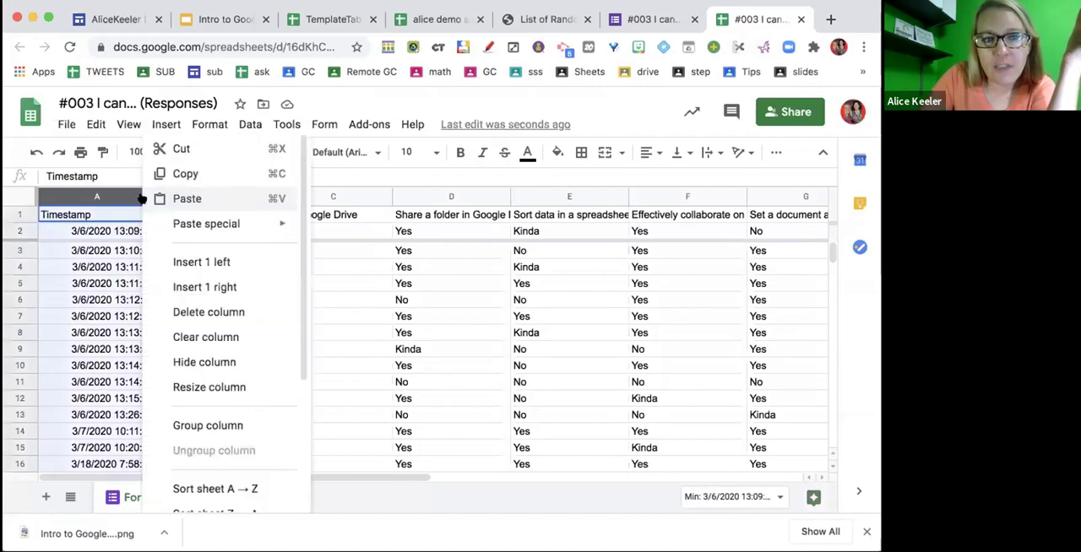
left_click(178, 361)
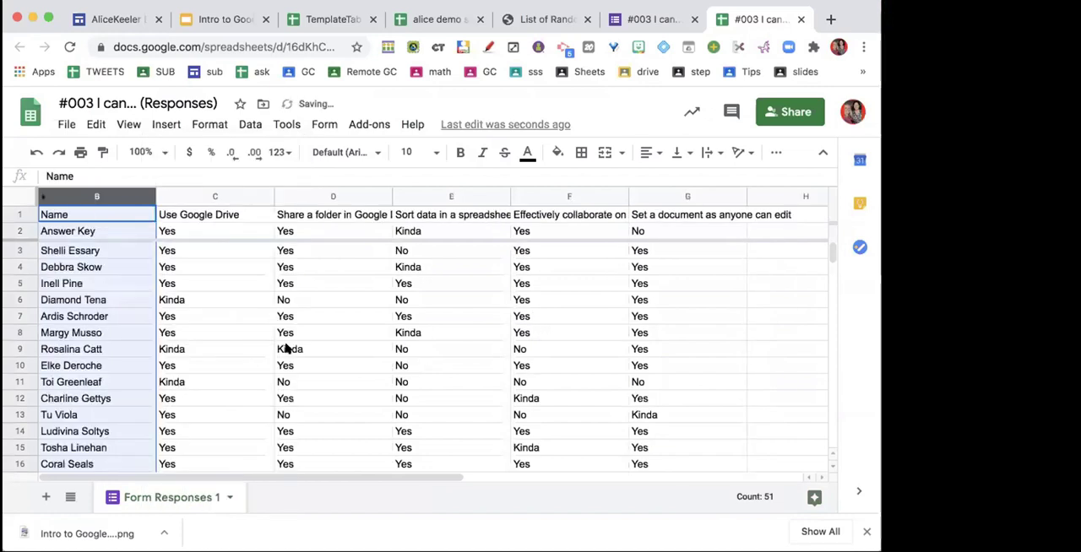
left_click(287, 349)
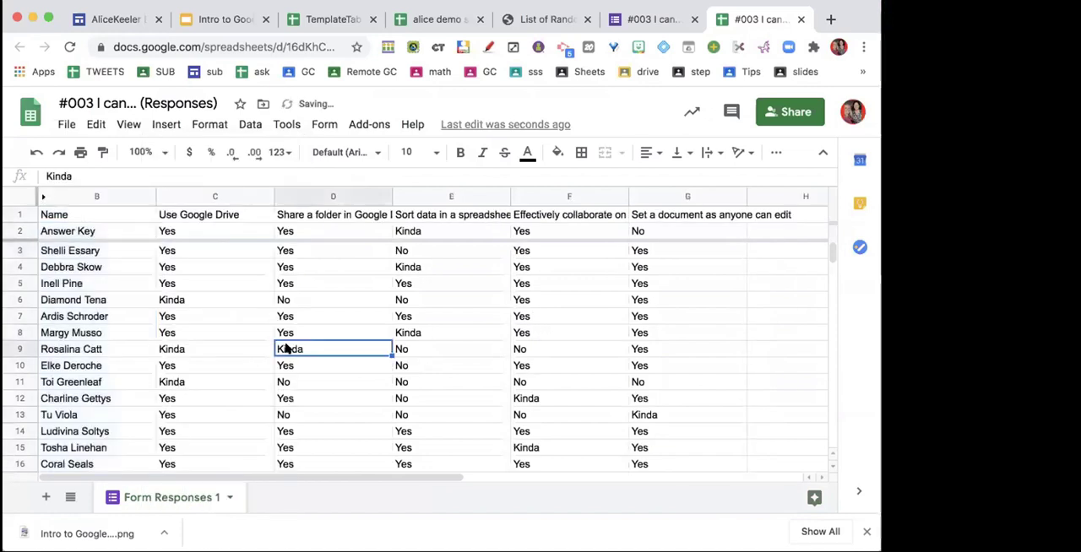
left_click(37, 197)
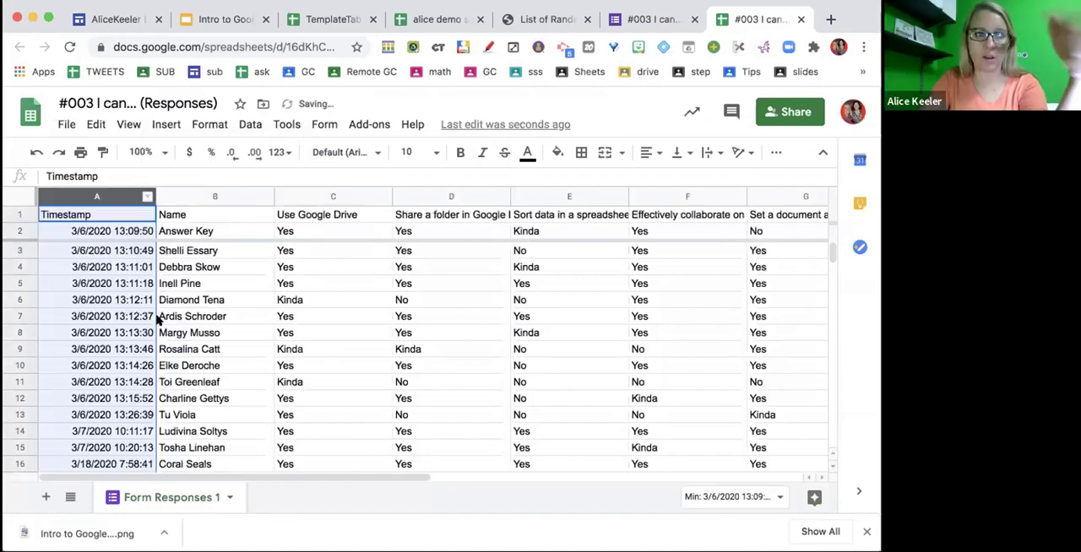
- Hide column A, which holds the timestamps
left_click(144, 197)
left_click(245, 363)
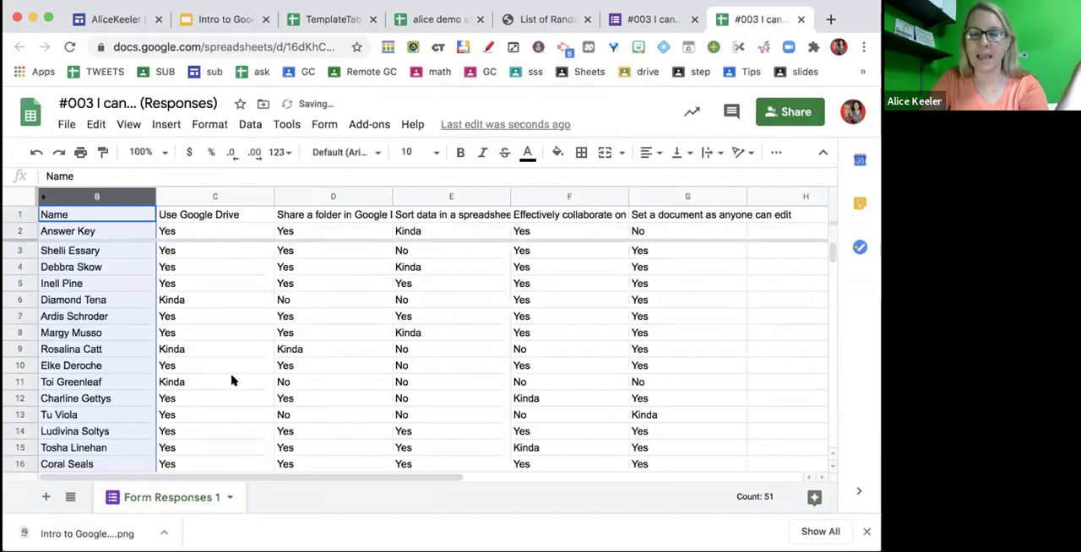
left_click(234, 382)
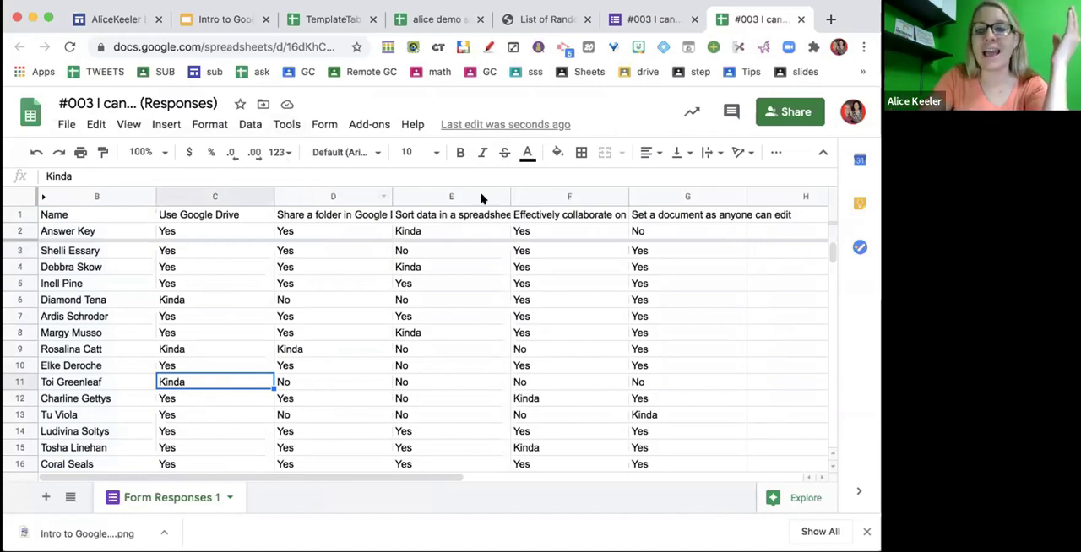
- Hide columns D through G together and unhide them again
left_click_drag(338, 196, 663, 199)
right_click(663, 198)
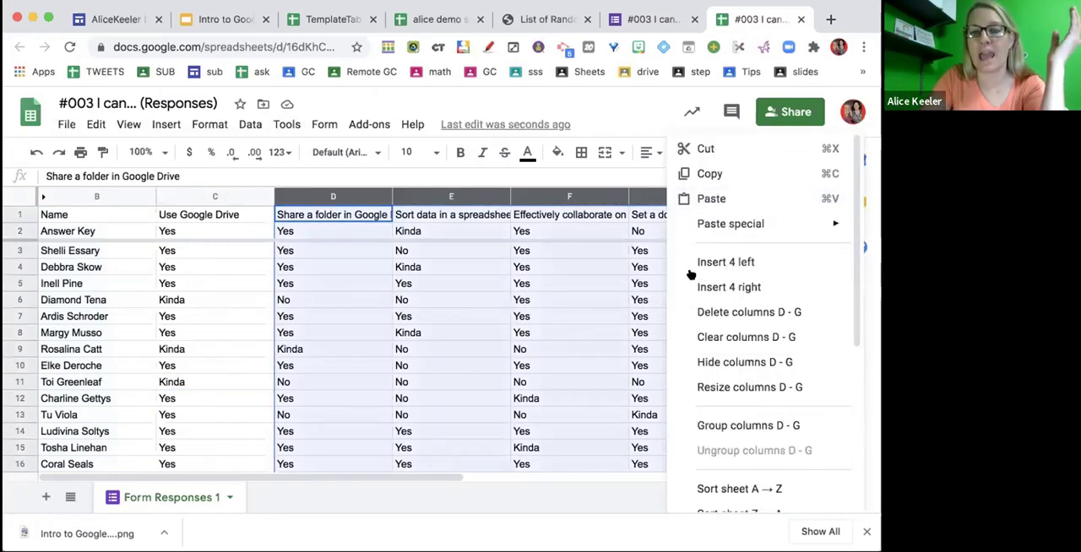
left_click(700, 365)
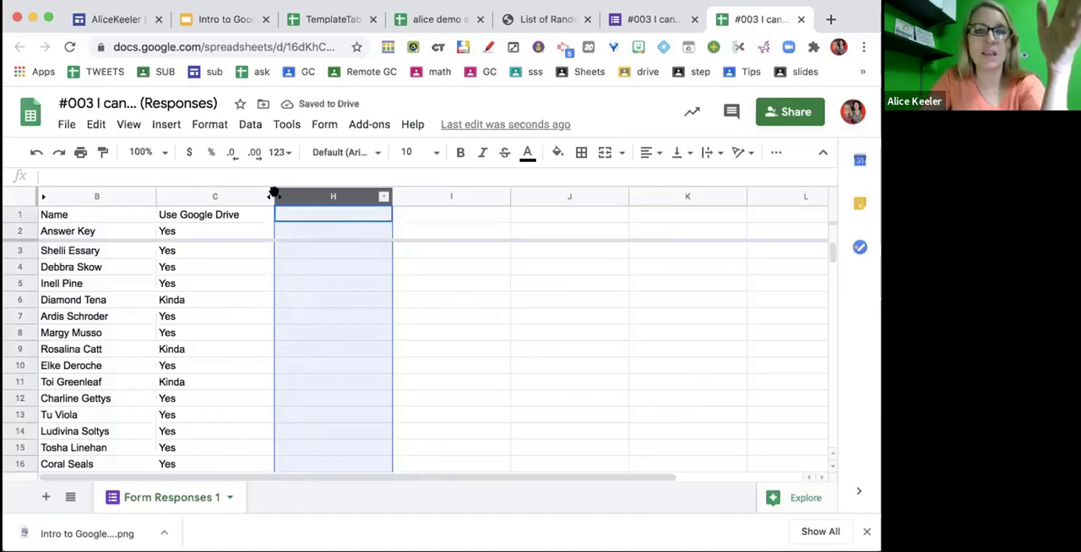
left_click(314, 266)
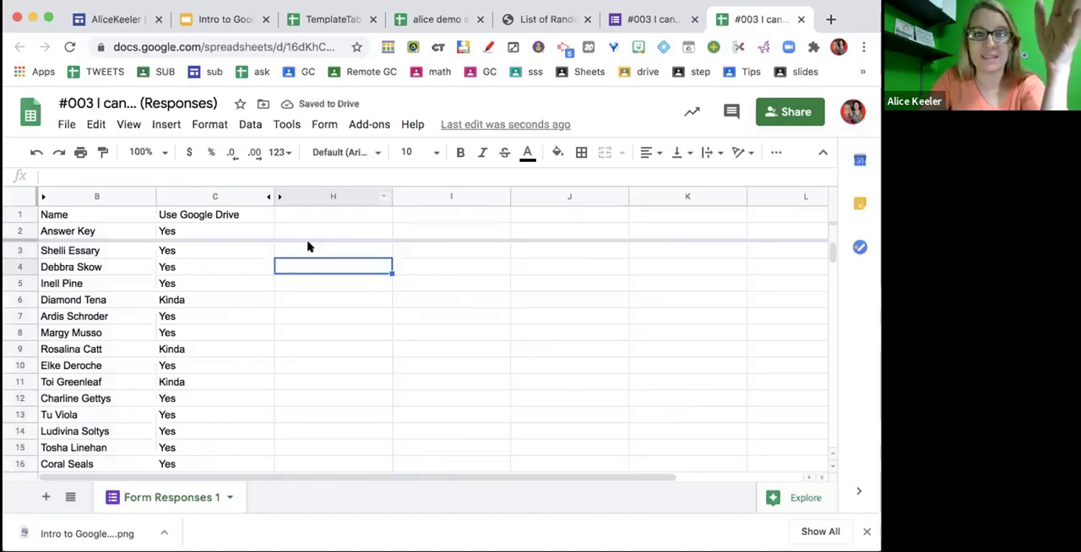
left_click(270, 197)
left_click(310, 347)
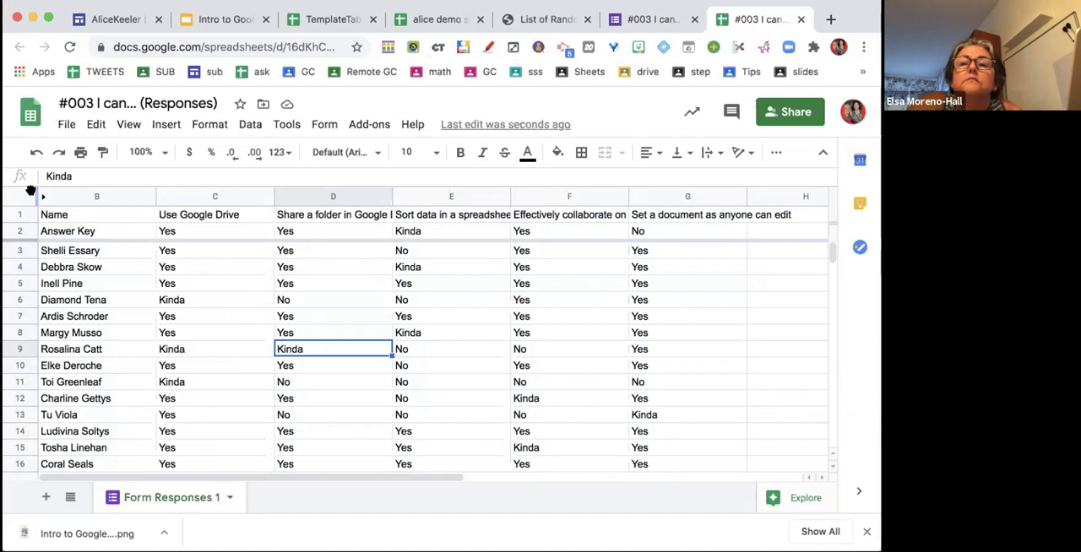
- Freeze the columns through the Name column and check it against the far columns
left_click_drag(29, 190, 152, 211)
scroll(406, 353, "right", 5)
scroll(408, 350, "left", 5)
scroll(405, 350, "right", 5)
scroll(476, 366, "left", 5)
scroll(507, 369, "right", 5)
scroll(507, 369, "left", 5)
scroll(507, 369, "right", 5)
scroll(507, 369, "left", 5)
scroll(506, 369, "right", 3)
scroll(507, 369, "right", 3)
scroll(507, 369, "left", 5)
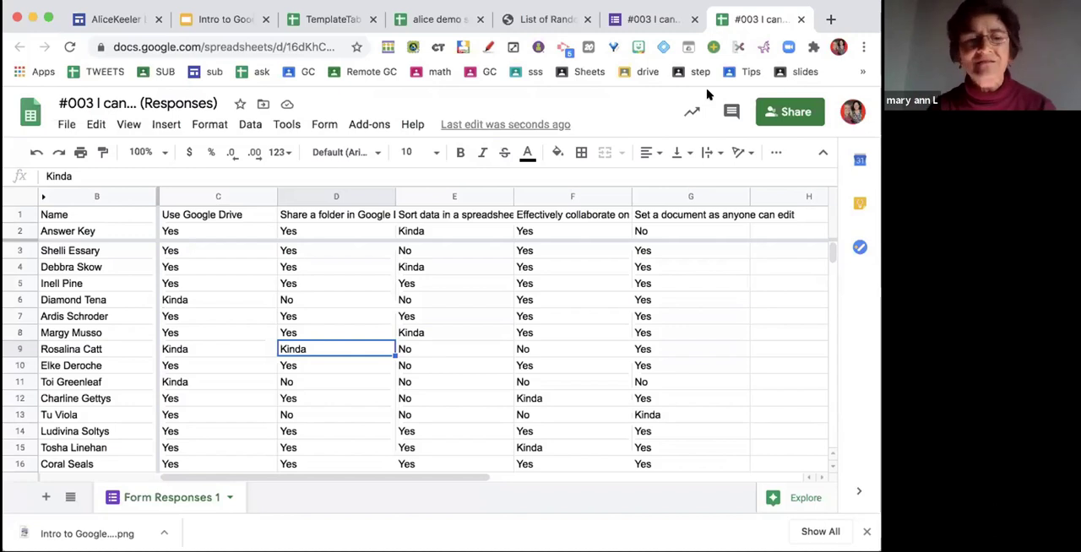
- Duplicate the Form Responses 1 sheet within the spreadsheet
left_click(228, 497)
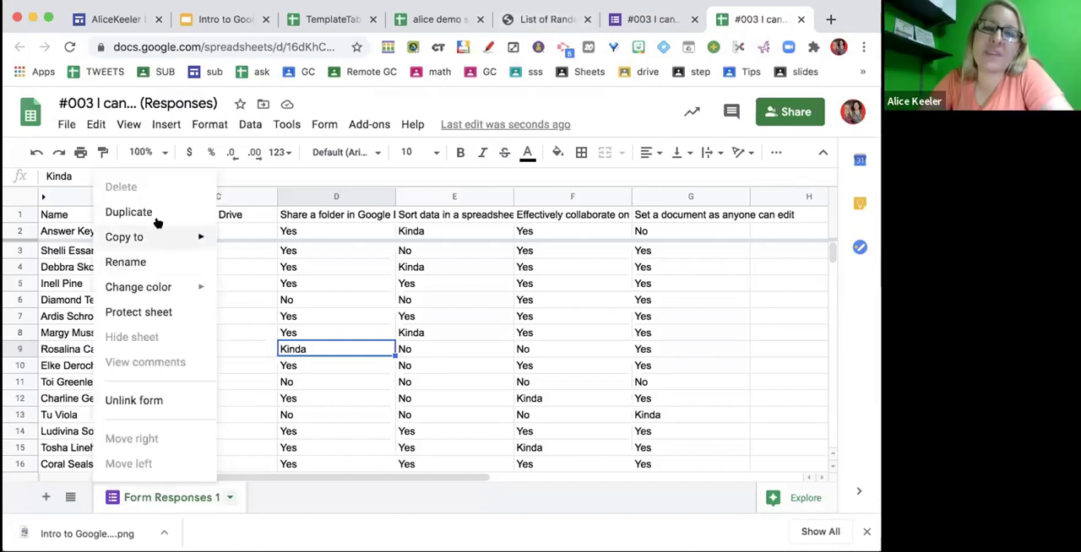
left_click(157, 213)
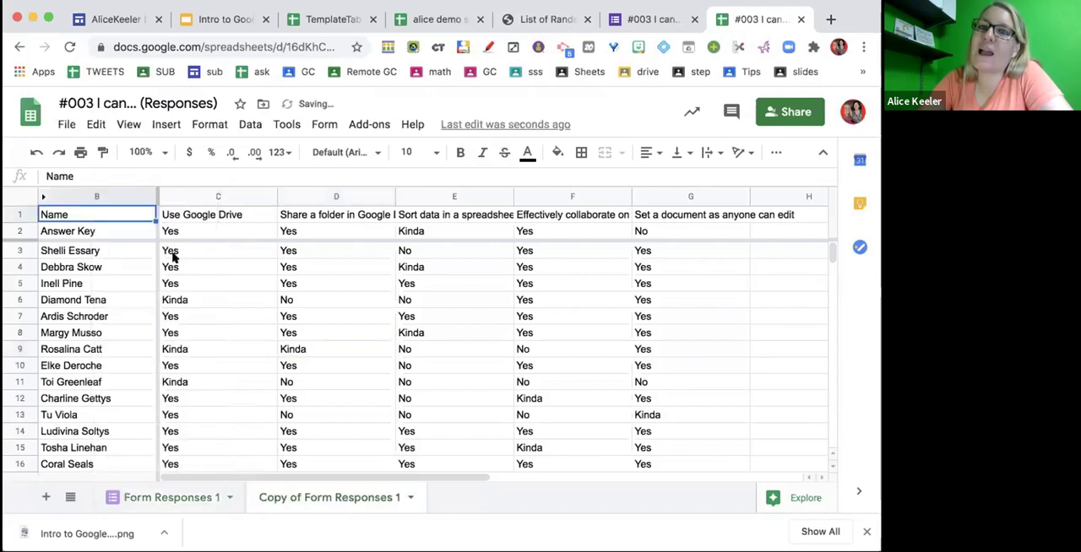
left_click(255, 394)
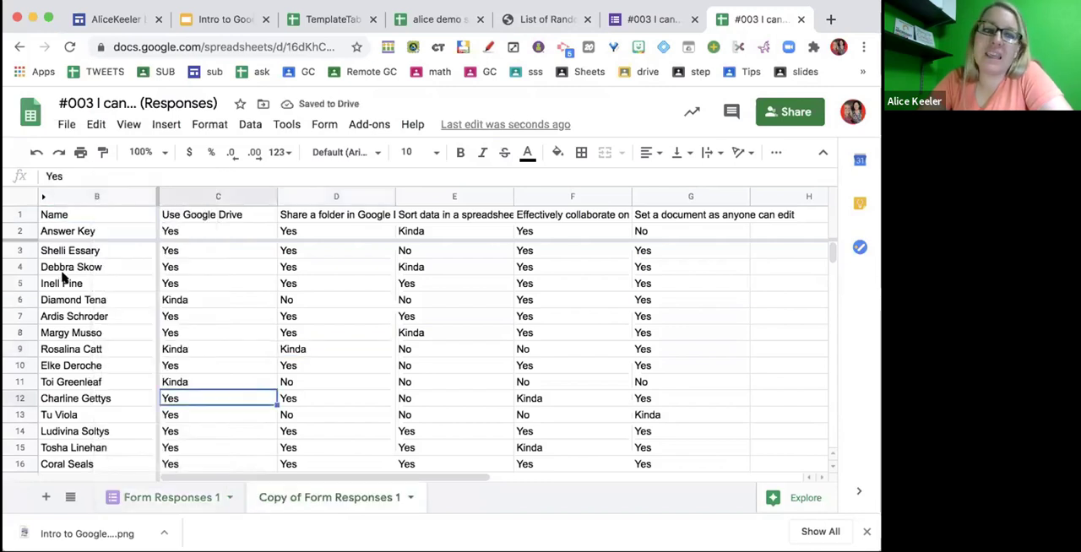
- Move the name in cell B9 of the copied sheet across the freeze line to H10, and undo the move
left_click_drag(63, 283, 72, 380)
left_click(95, 349)
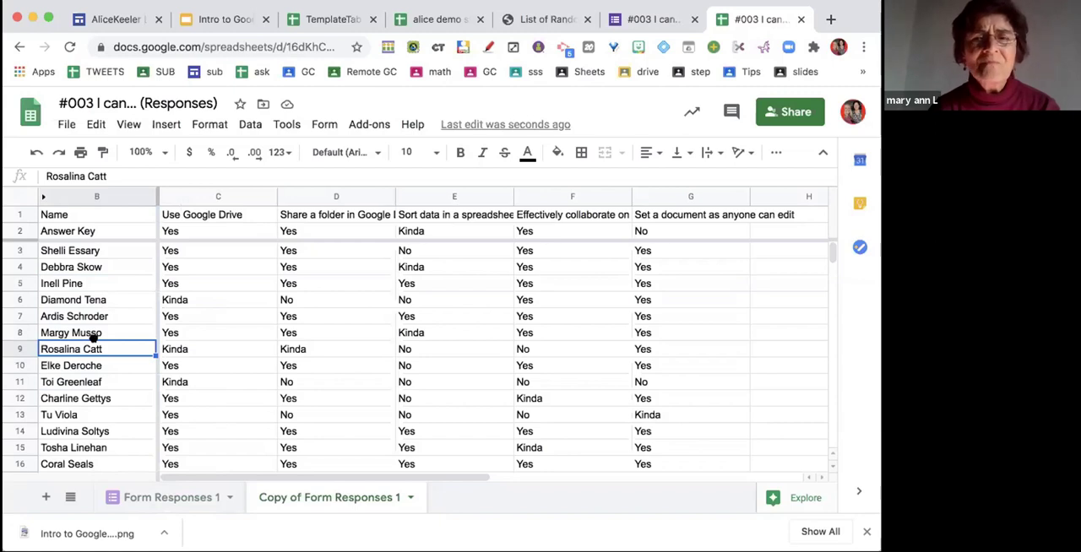
left_click_drag(155, 350, 760, 371)
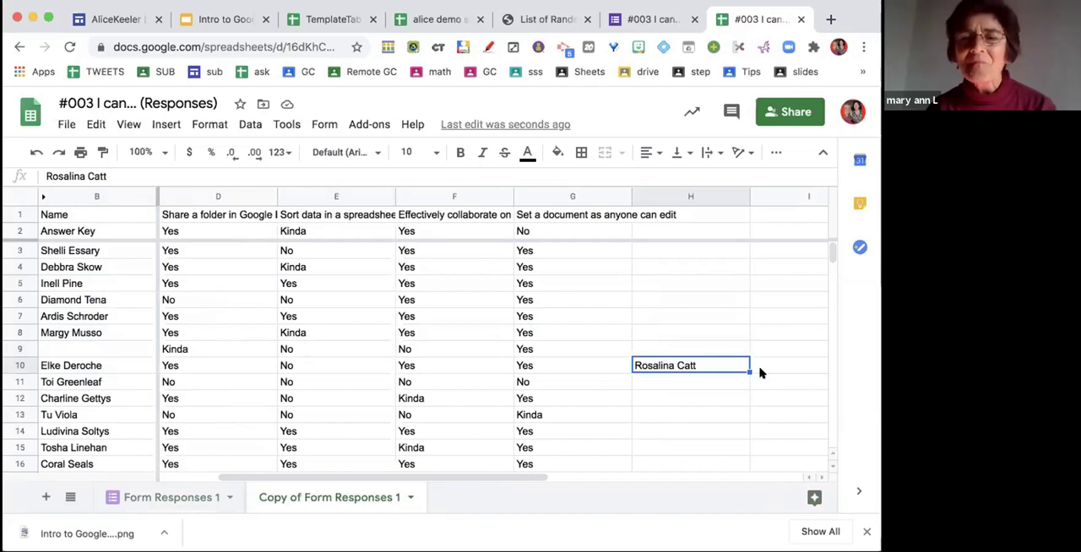
key("ctrl+z")
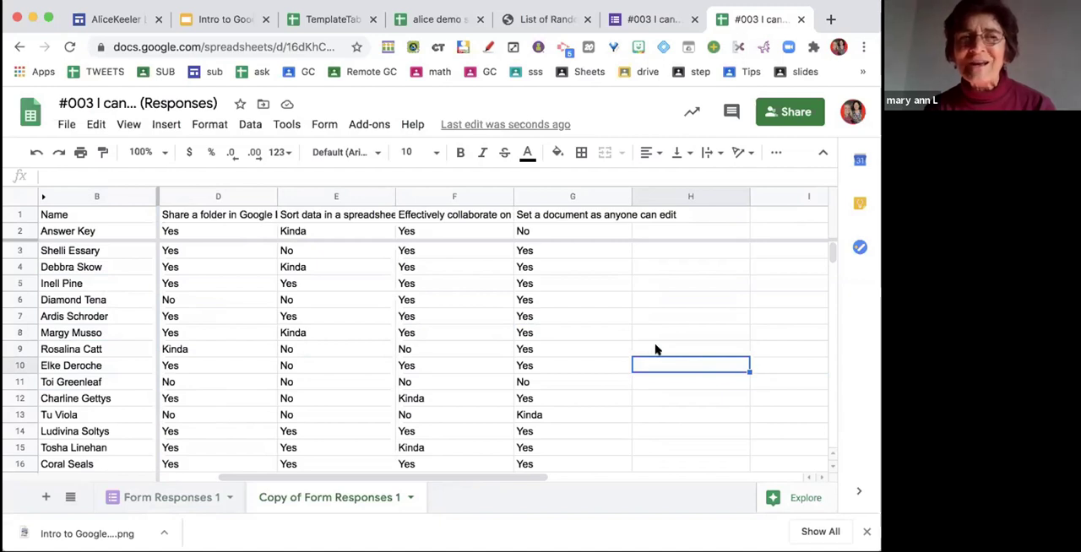
- Move the name in cell B11 of the copied sheet to H11 in the same row, and undo the move
left_click(118, 381)
left_click_drag(114, 366, 709, 377)
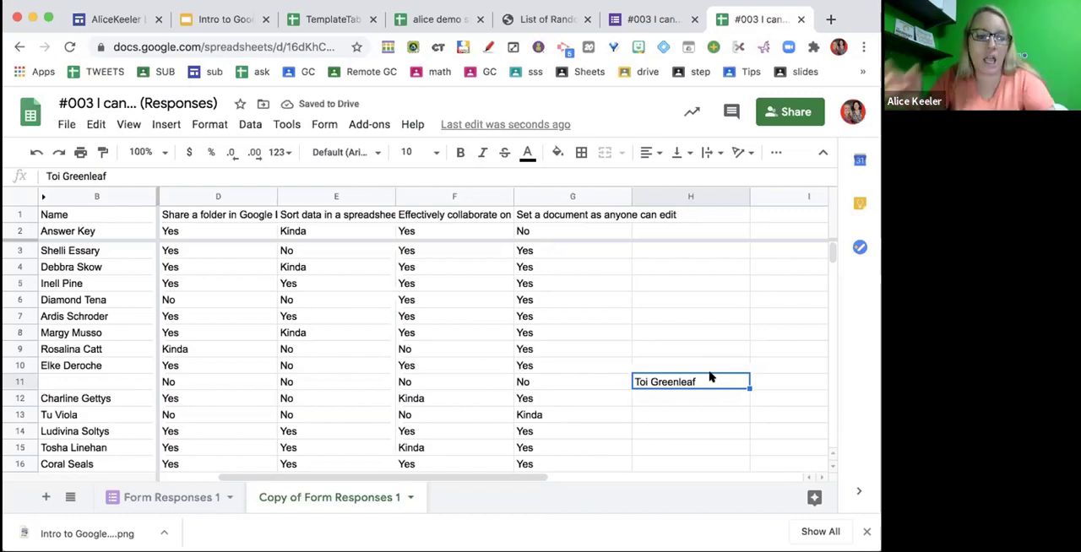
key("ctrl+z")
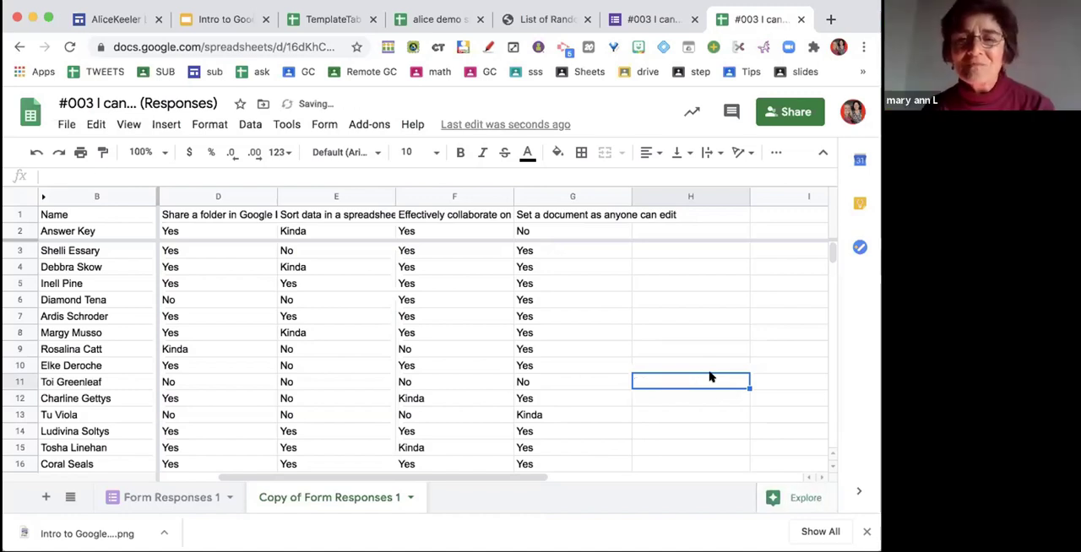
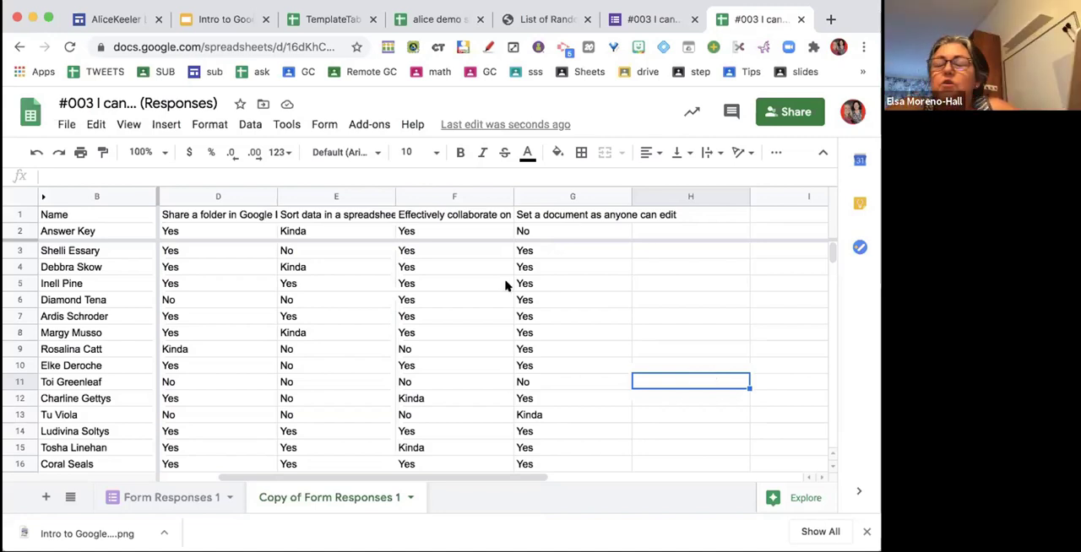
- Close the #003 I can... responses spreadsheet and switch to the seating chart sheet of alice demo sheet
key("super+w")
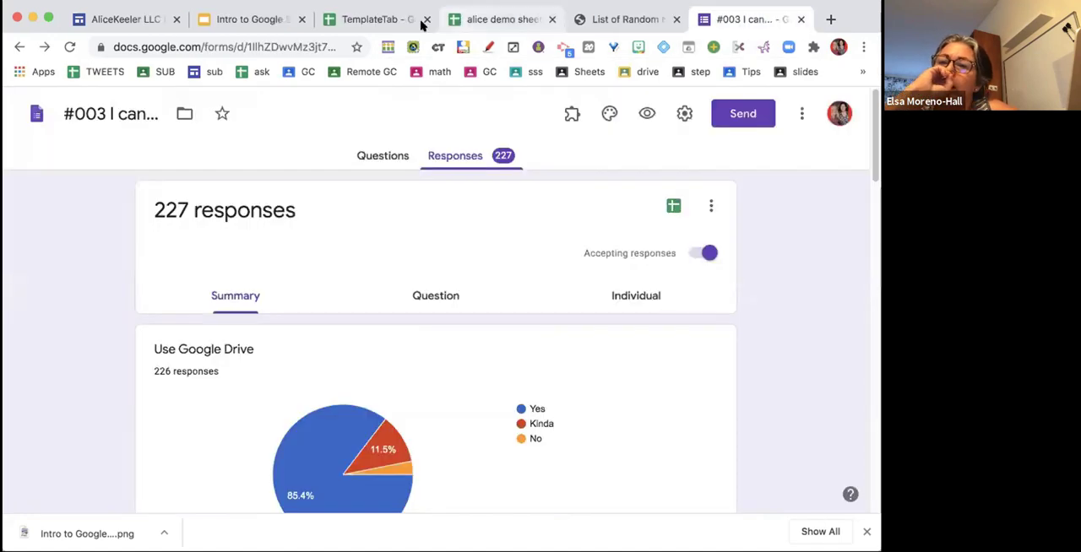
left_click(462, 18)
left_click(397, 14)
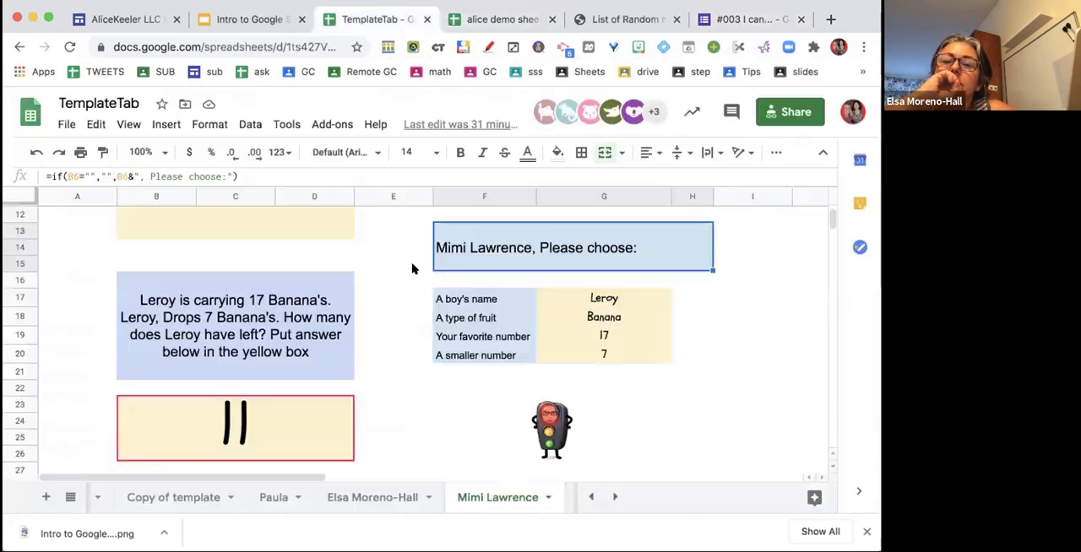
left_click(515, 19)
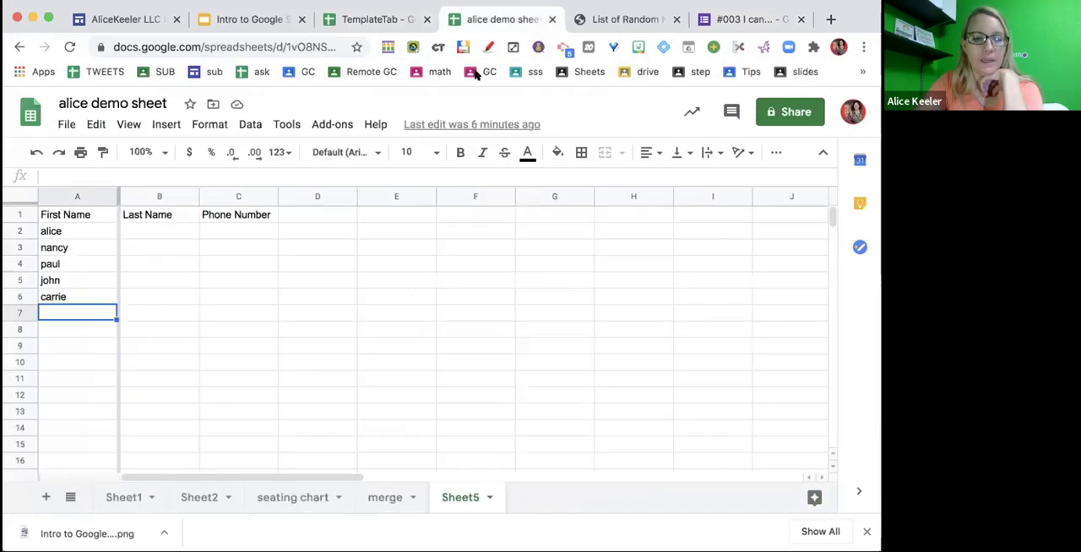
left_click(278, 498)
- Fill the uncolored seating group in cells D5:E6 with cyan
left_click(216, 397)
left_click_drag(272, 440, 273, 441)
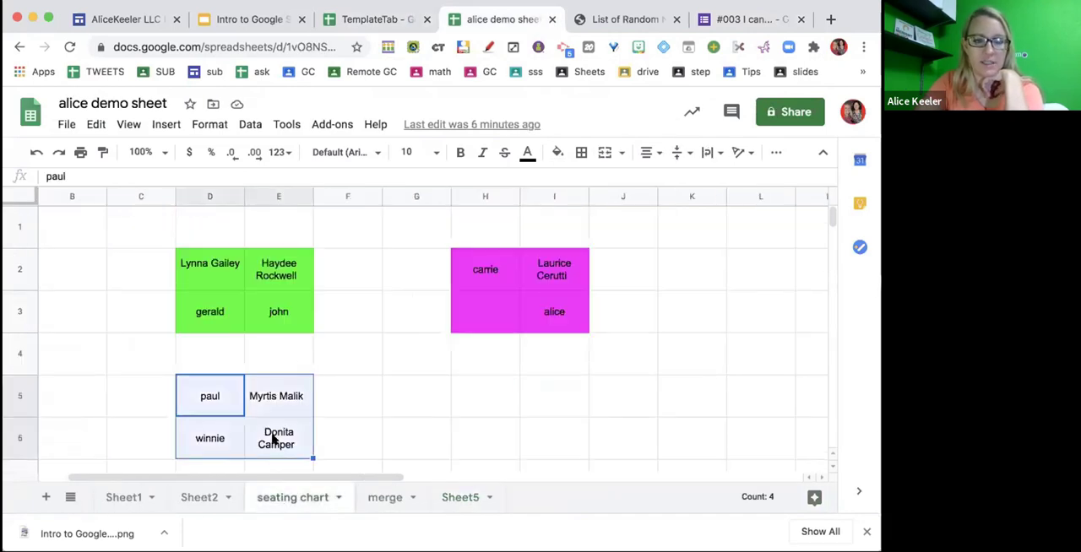
left_click(557, 153)
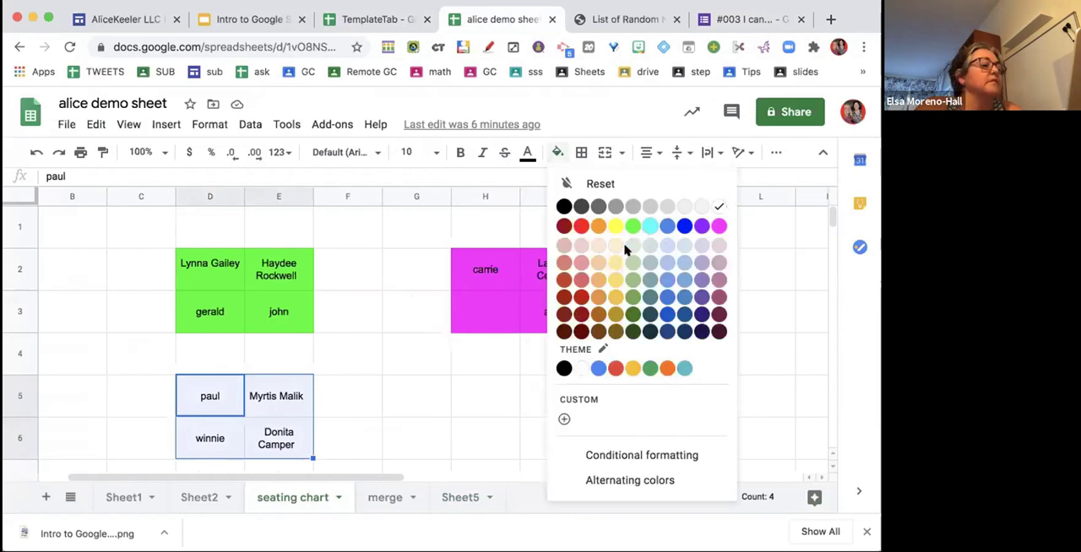
left_click(649, 226)
left_click(507, 386)
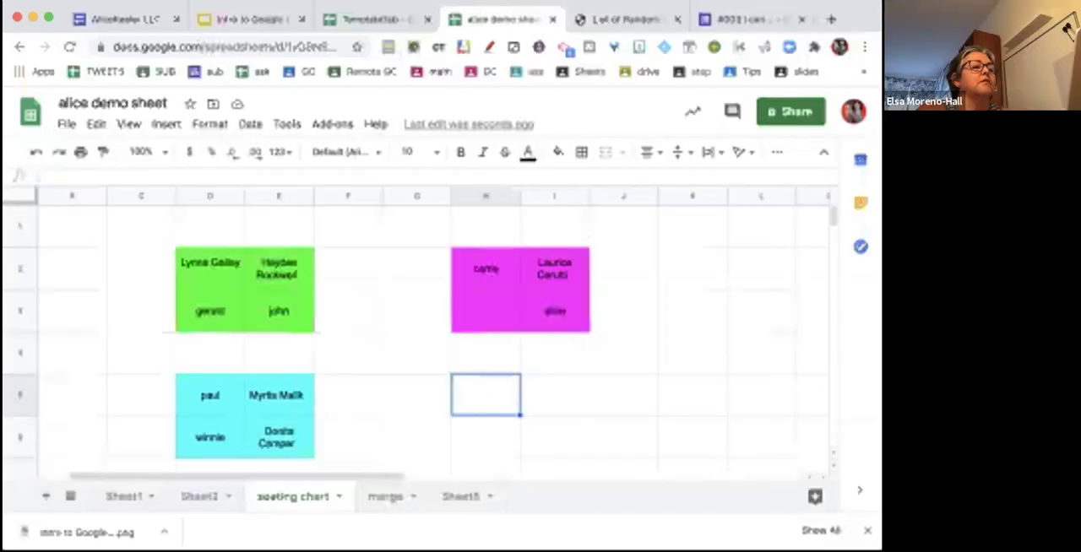
- Open the spreadsheet linked to the #003 I can... form from its responses, and return to the form
left_click(731, 19)
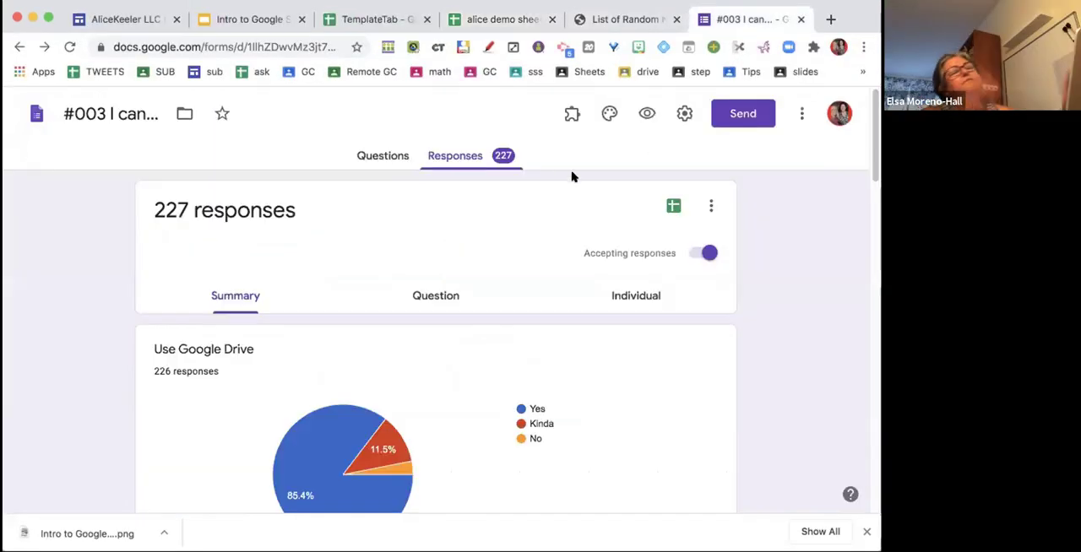
left_click(673, 207)
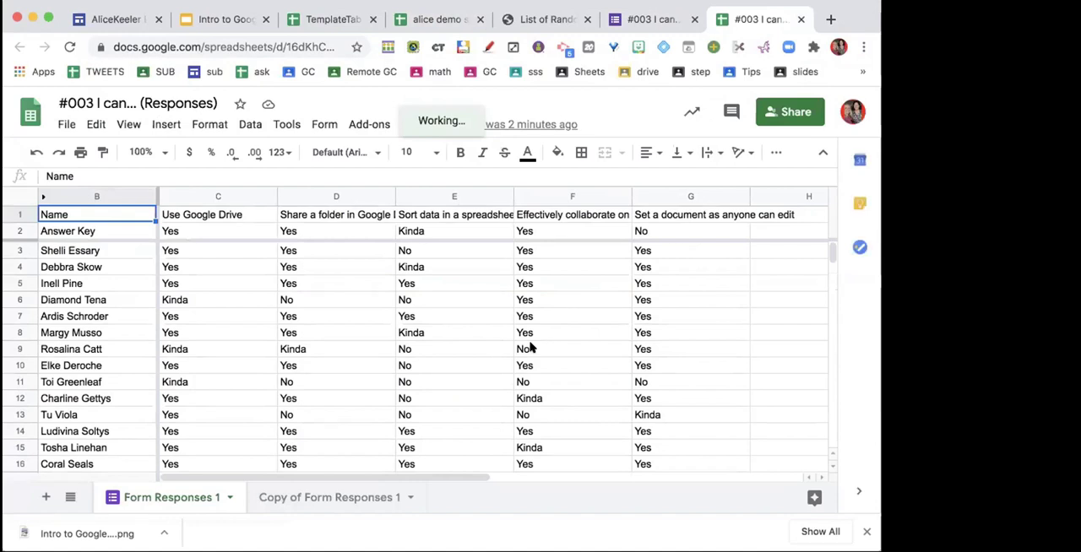
left_click(632, 18)
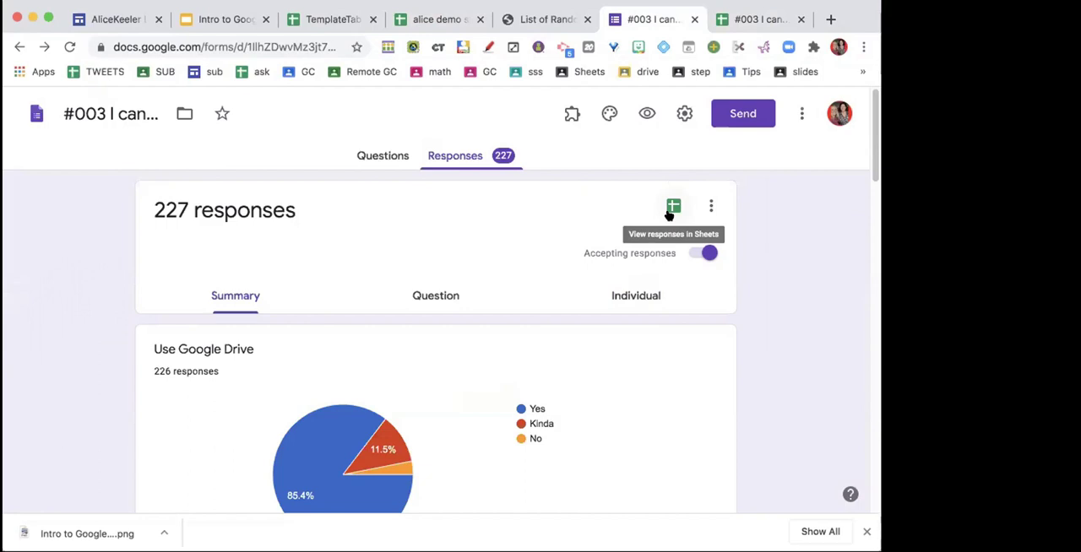
- Add a blank sheet to alice demo sheet and freeze its first row
left_click(463, 18)
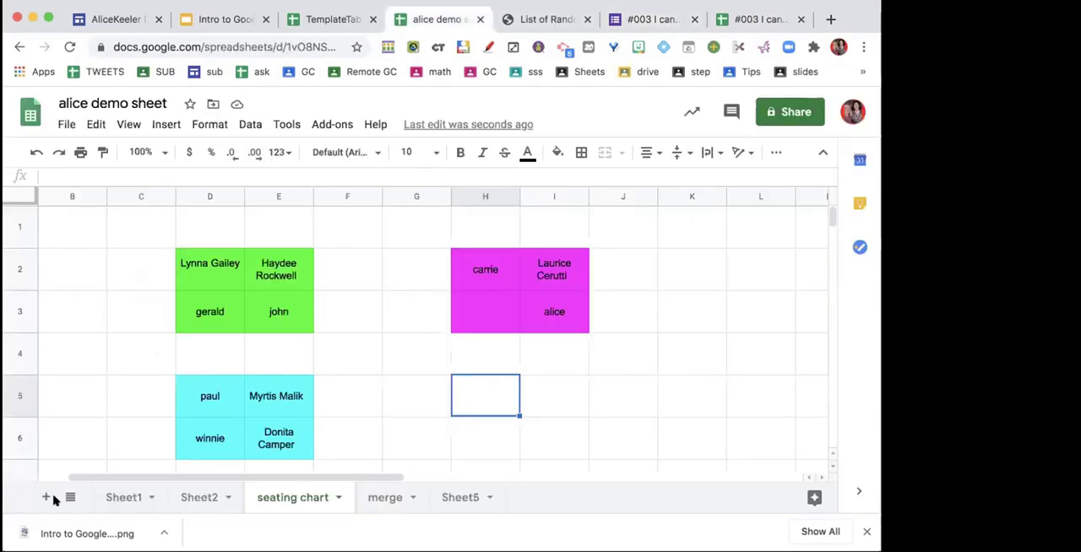
left_click(43, 498)
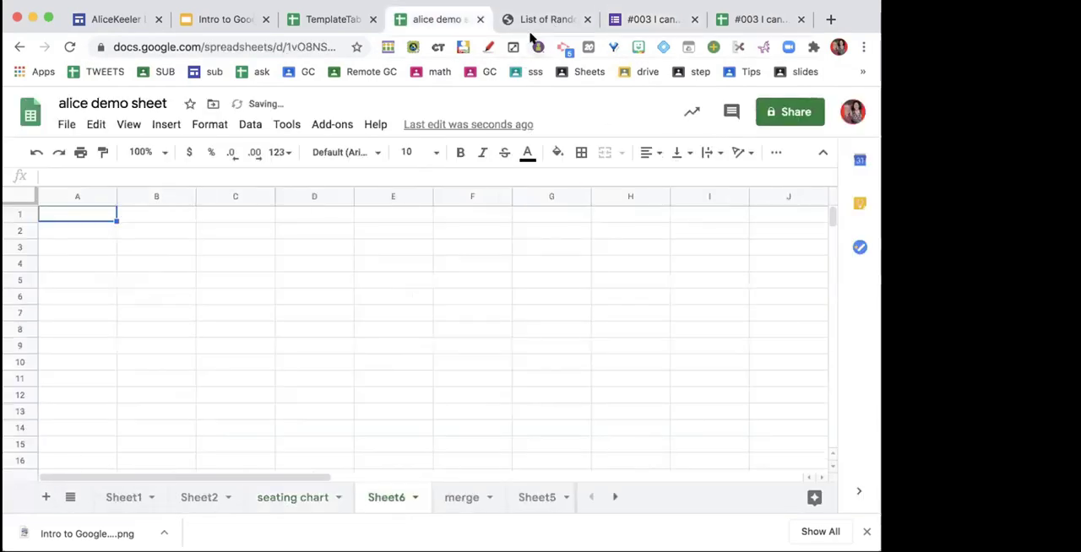
left_click_drag(20, 199, 19, 216)
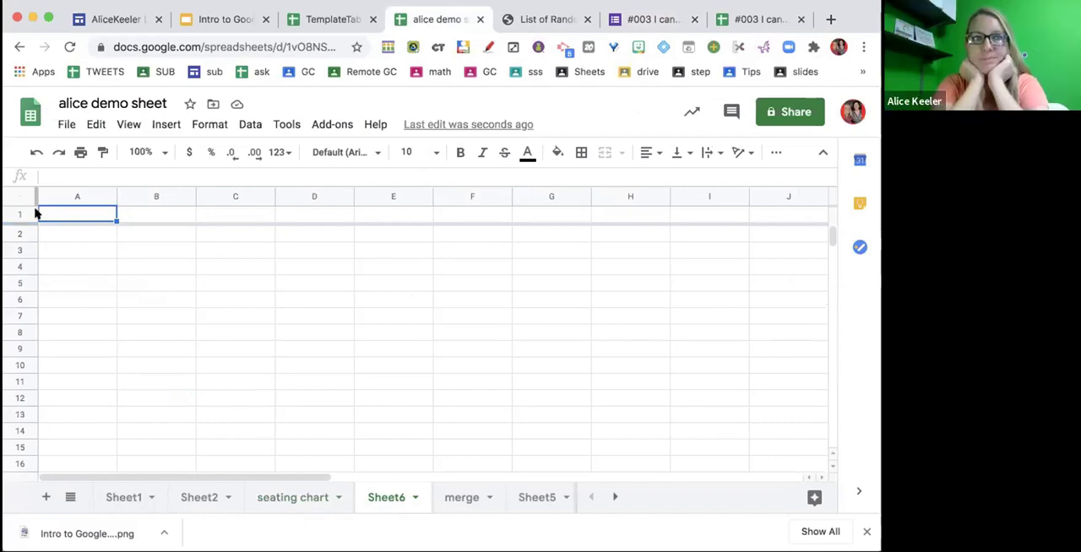
- Review the freeze options for rows and columns, and check the frozen header row against the lower rows
left_click(127, 125)
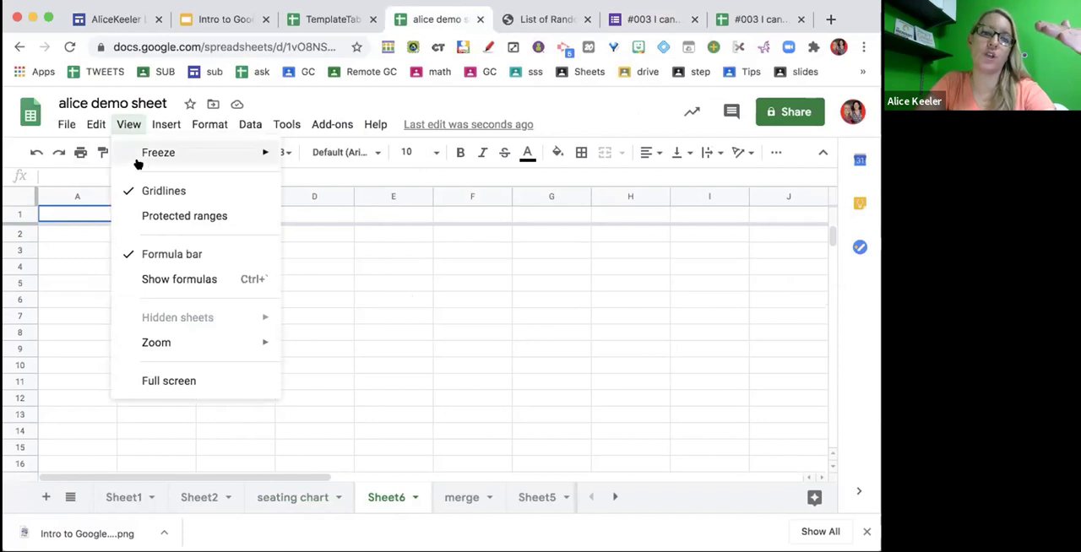
mouse_move(138, 163)
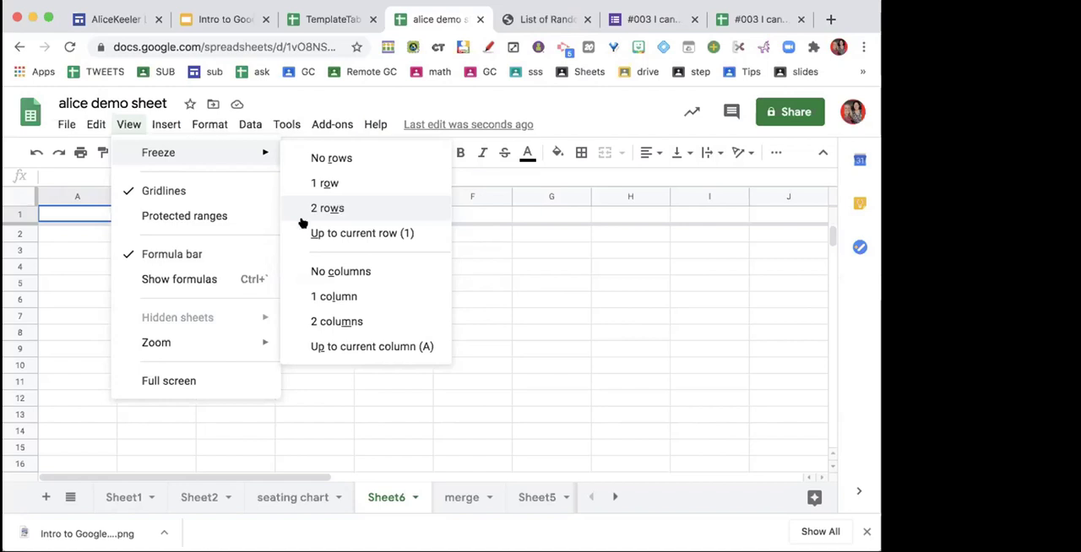
left_click(72, 263)
scroll(96, 269, "down", 10)
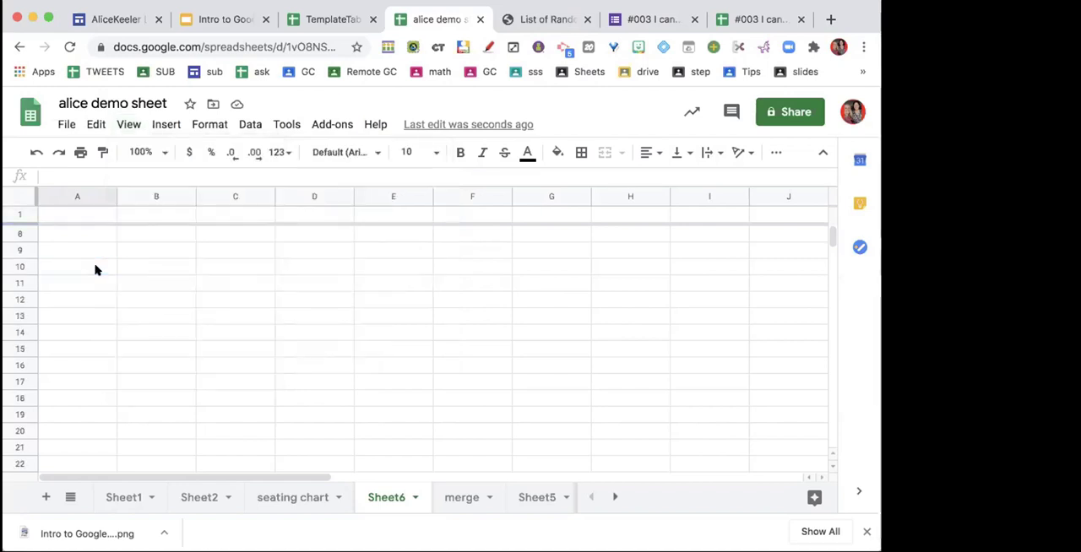
scroll(95, 269, "up", 10)
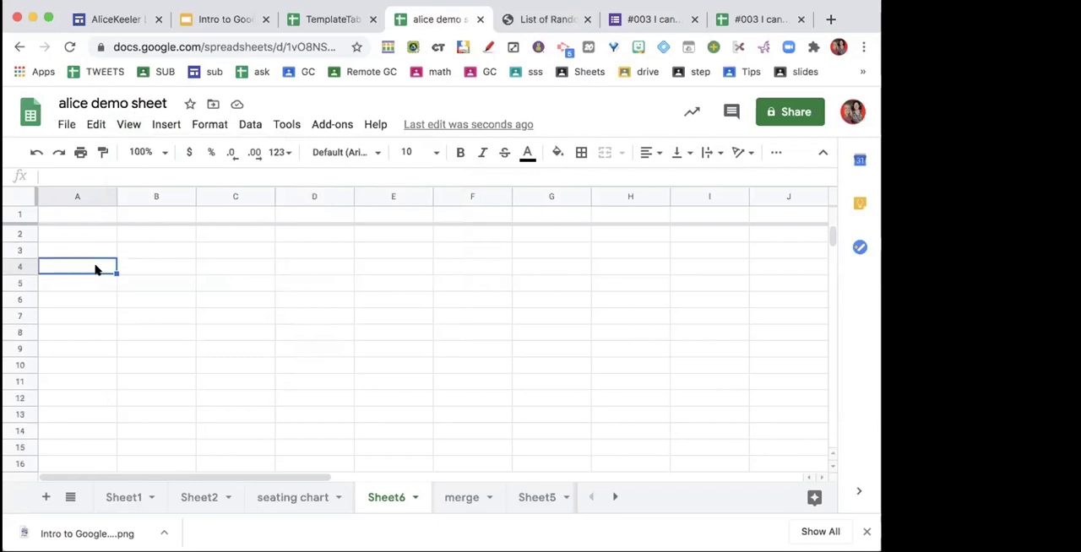
- Insert five columns to the right of columns T through X in the blank sheet
scroll(95, 269, "right", 10)
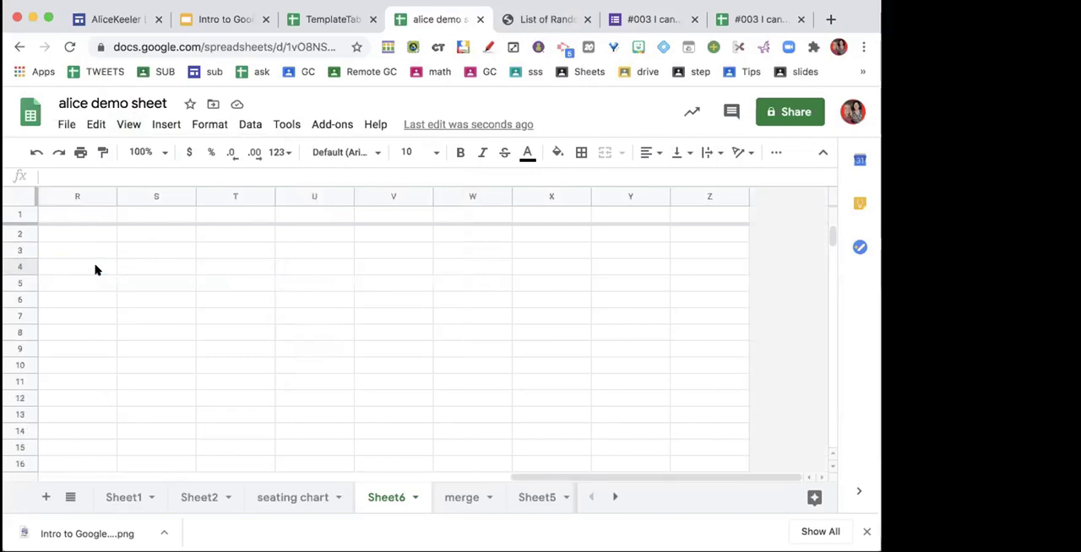
left_click_drag(221, 199, 528, 201)
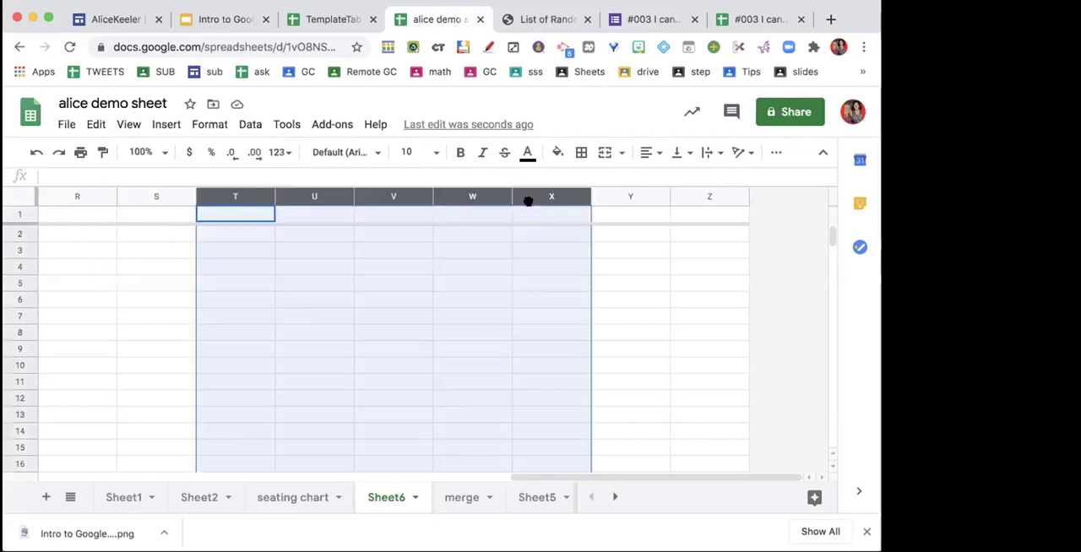
right_click(528, 201)
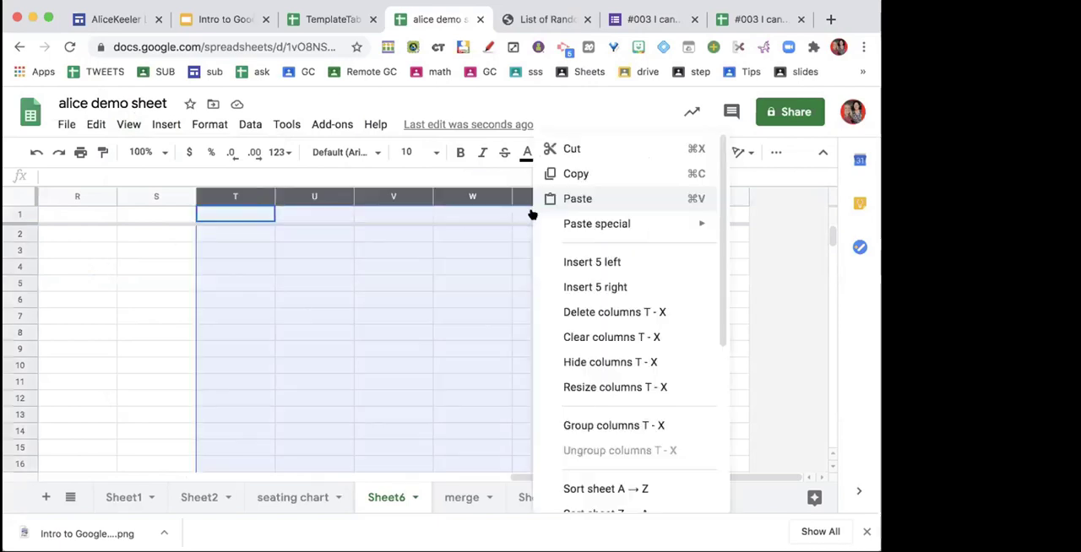
left_click(583, 288)
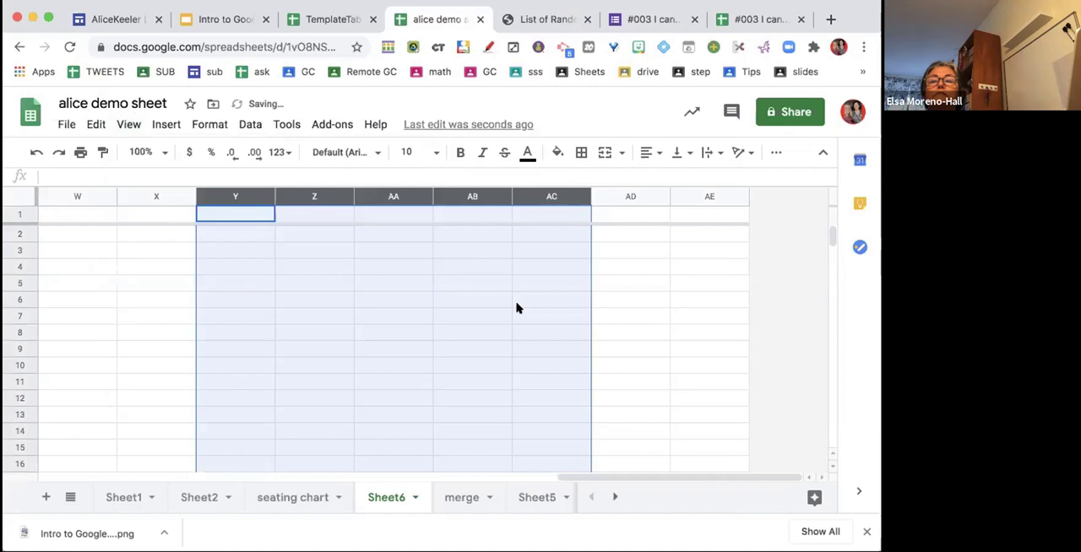
scroll(643, 313, "left", 10)
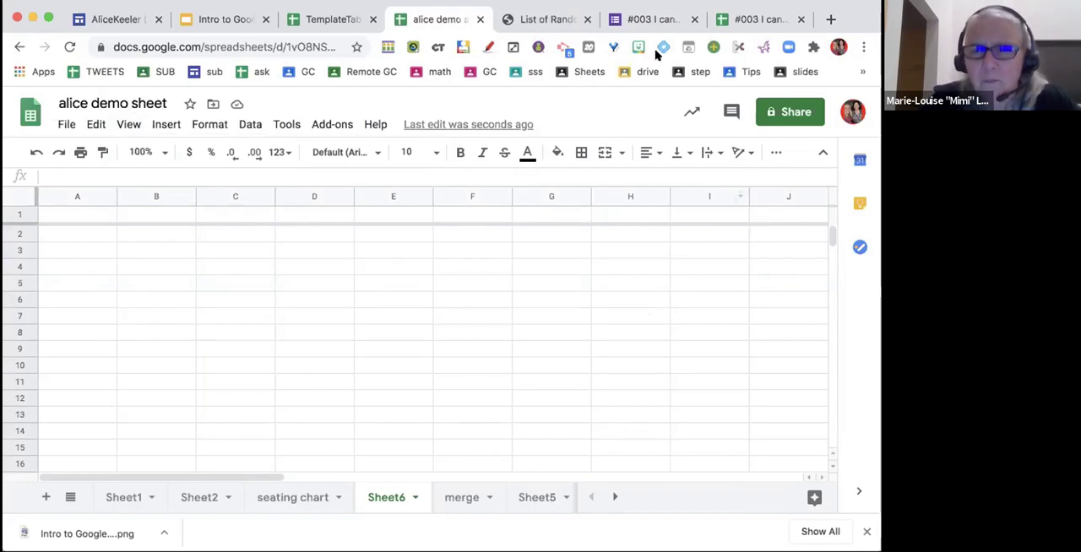
- Compare the questions and the collected responses of the #003 I can... form
left_click(650, 19)
left_click(385, 155)
left_click(441, 154)
left_click(399, 153)
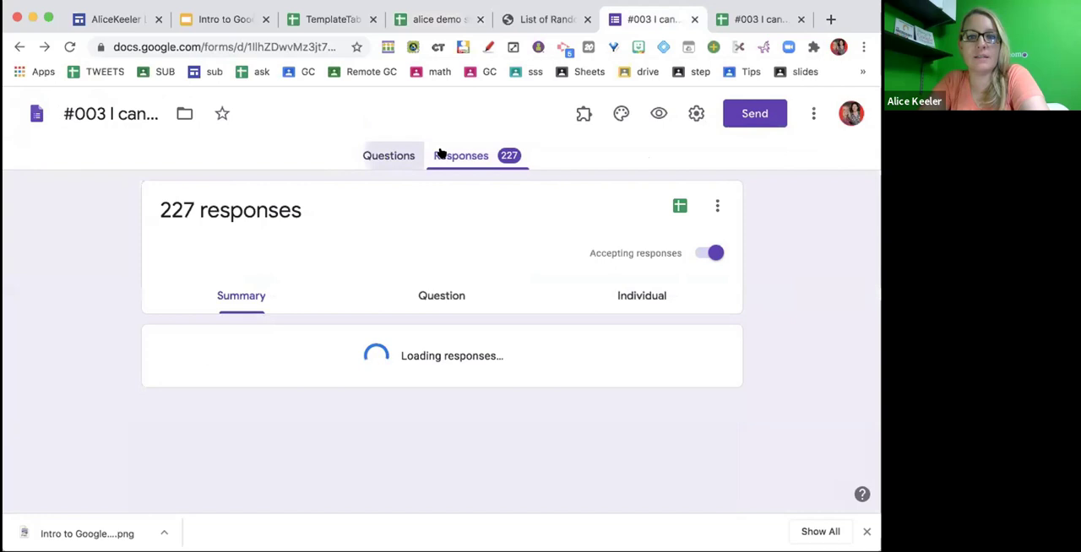
left_click(442, 155)
left_click(400, 153)
left_click(456, 154)
left_click(401, 152)
left_click(430, 154)
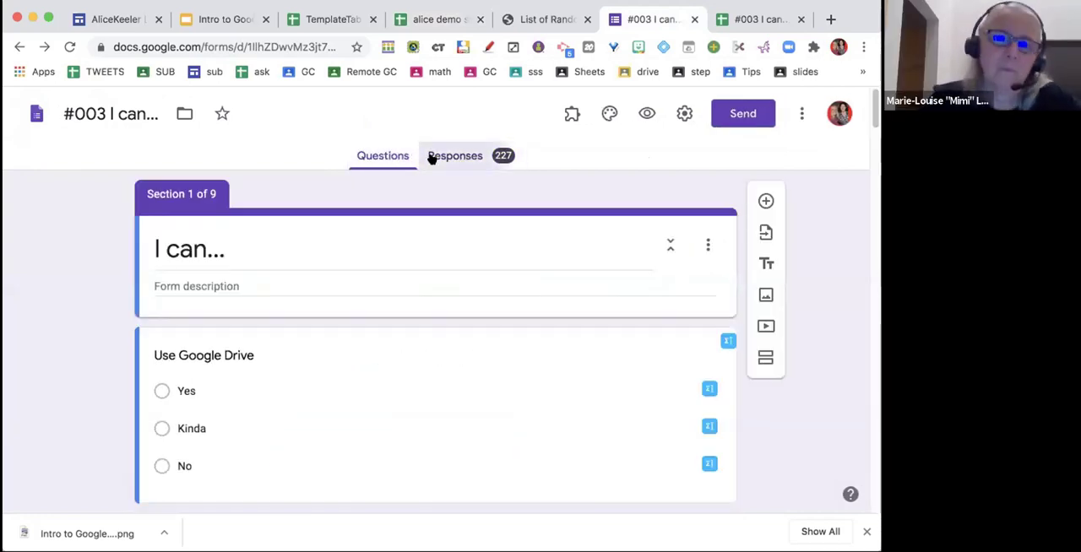
left_click(380, 158)
left_click(430, 160)
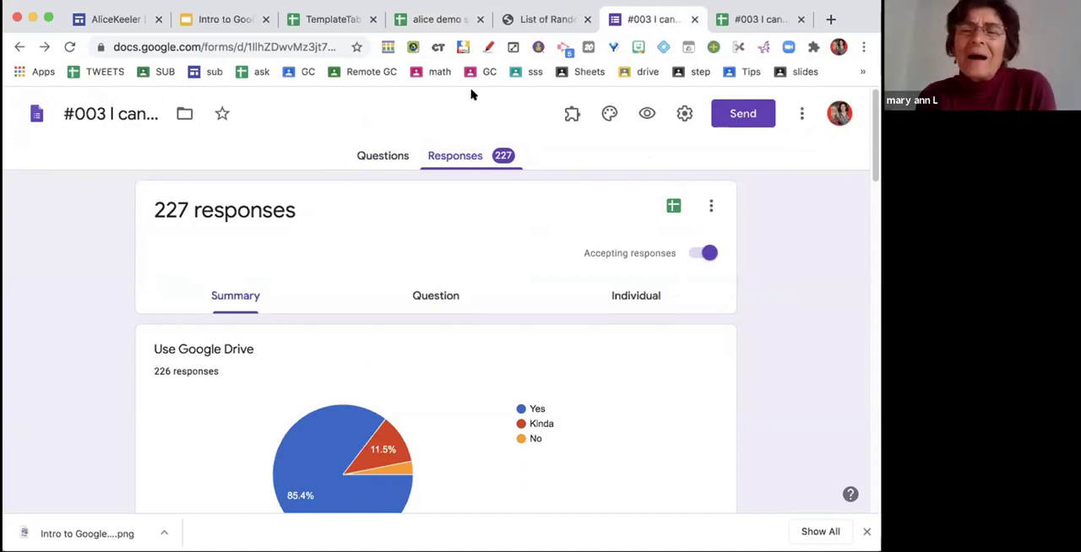
- Compare the linked responses spreadsheet and alice demo sheet with the #003 I can... form
left_click(750, 18)
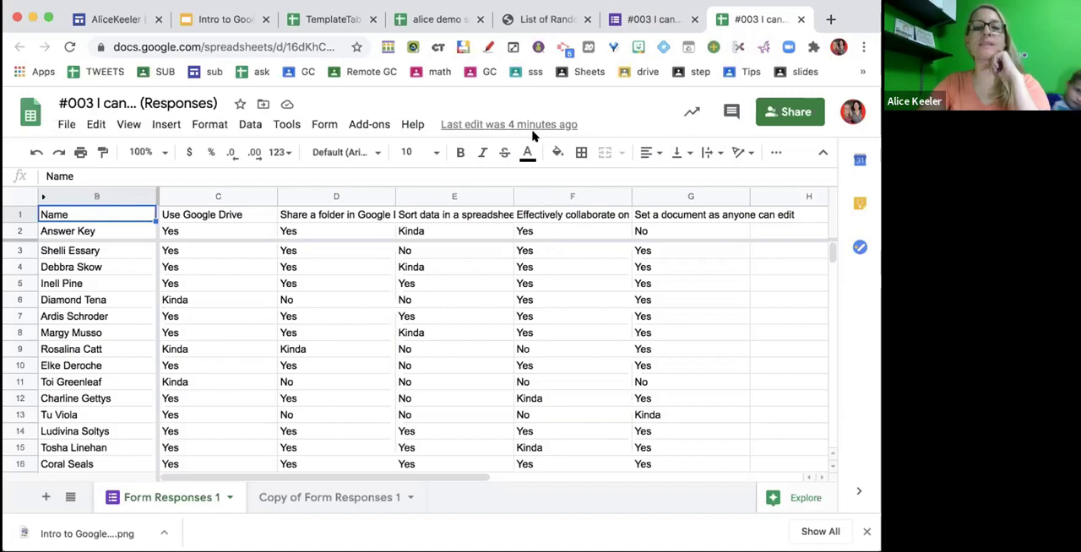
left_click(460, 21)
left_click(635, 27)
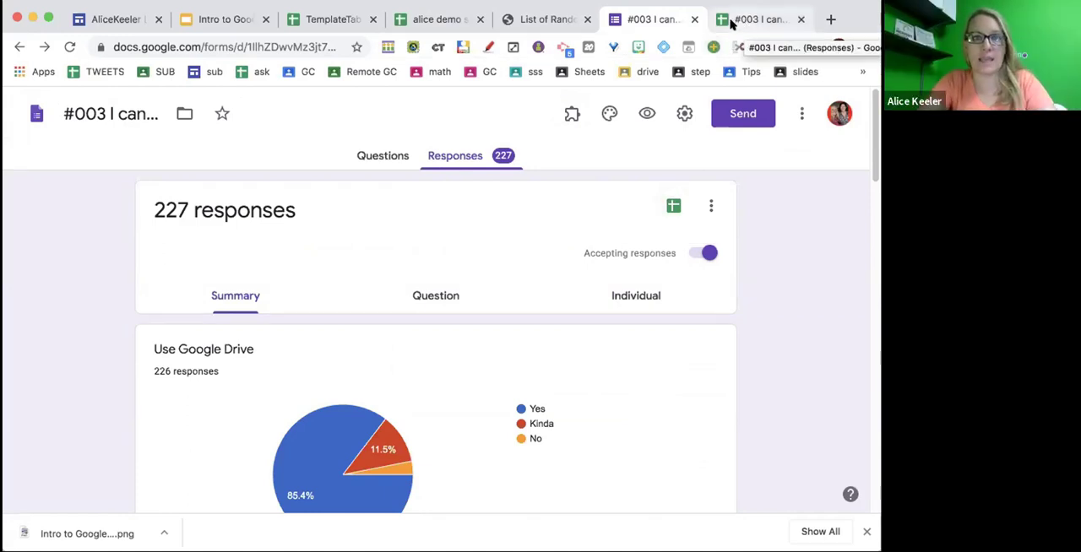
- Create a new form from alice demo sheet and return to the spreadsheet
left_click(411, 27)
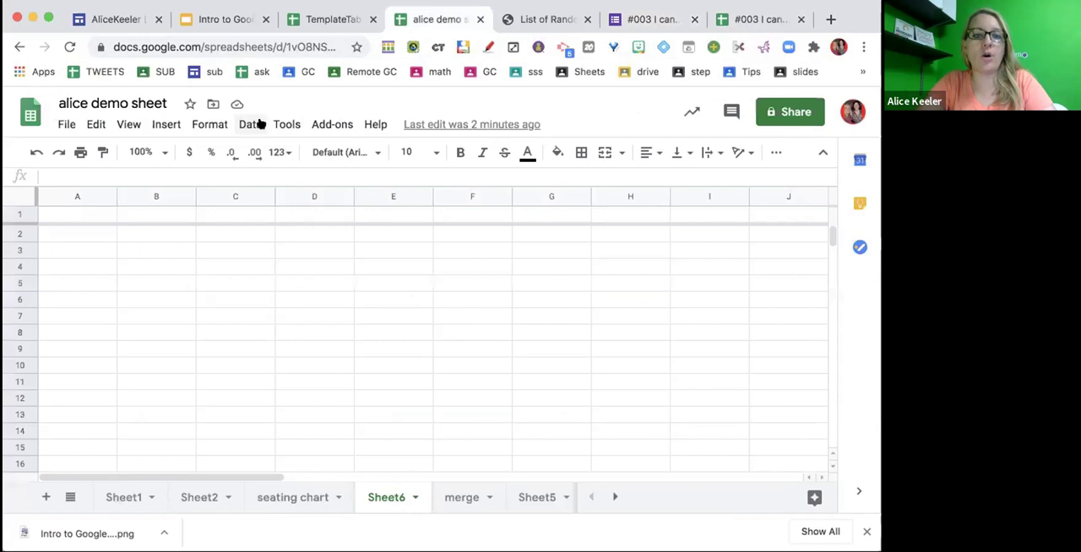
left_click(282, 125)
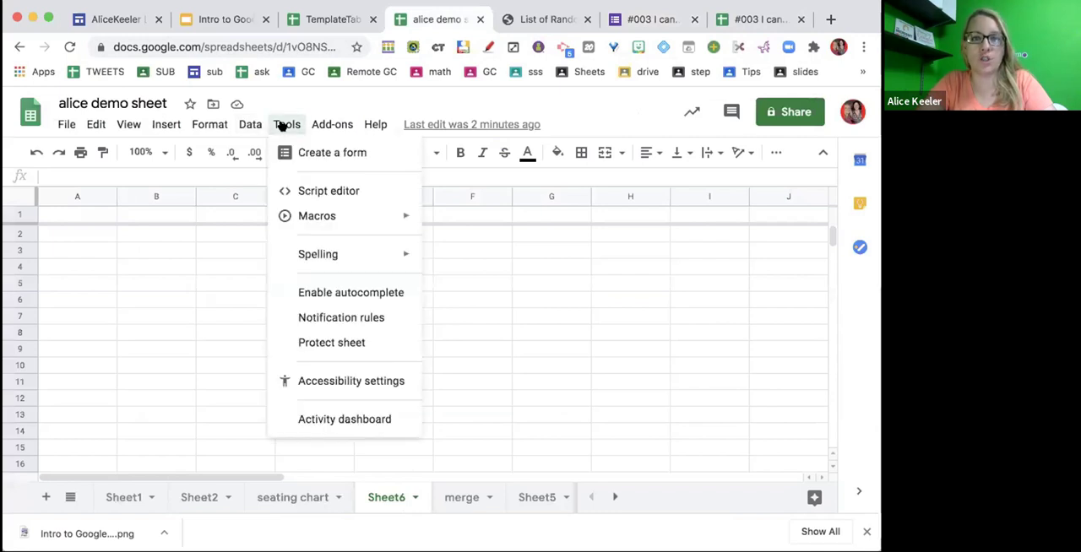
left_click(330, 152)
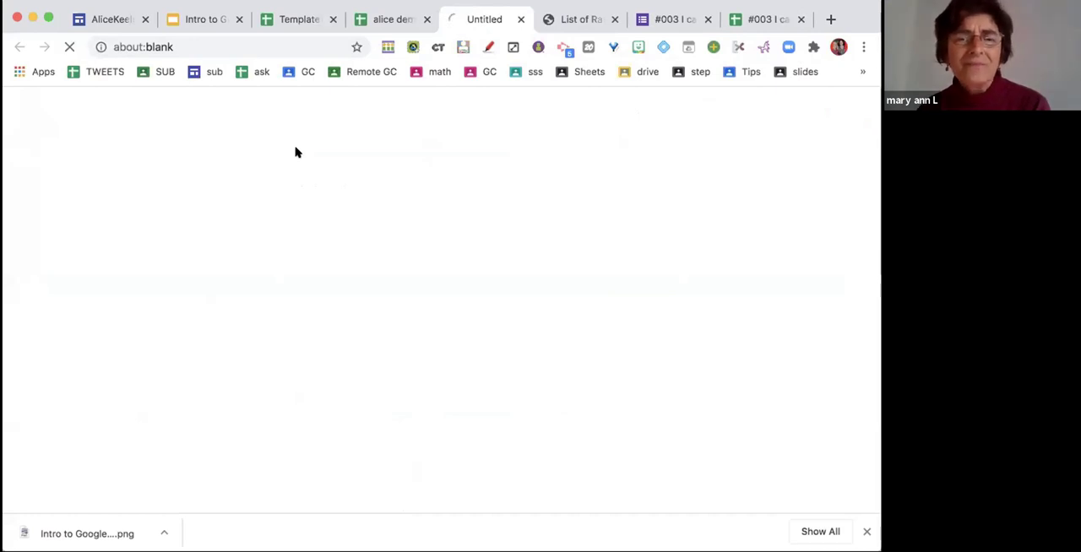
left_click(385, 18)
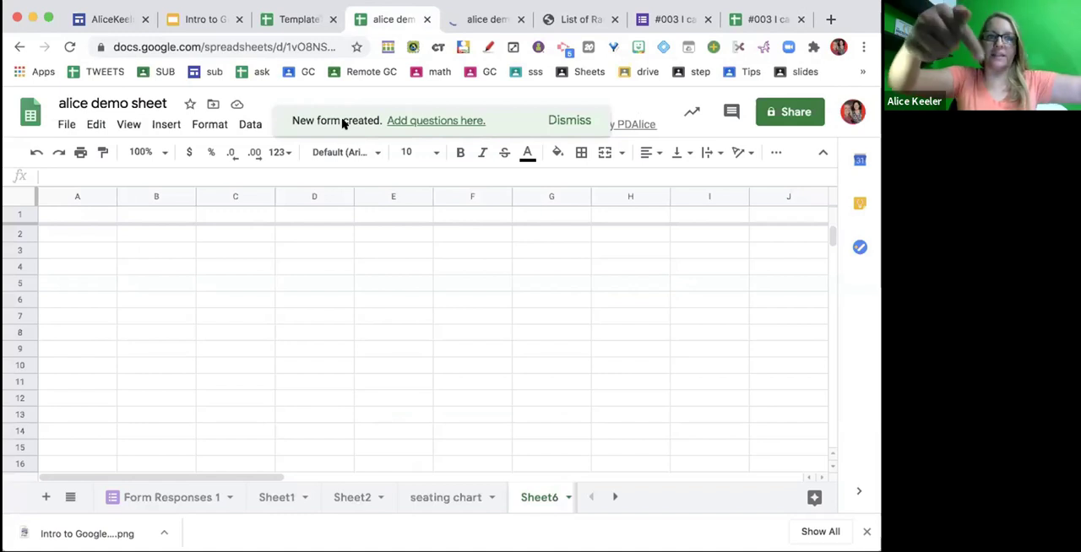
- Examine the new form's email field and untitled question, and switch back to alice demo sheet
left_click(488, 22)
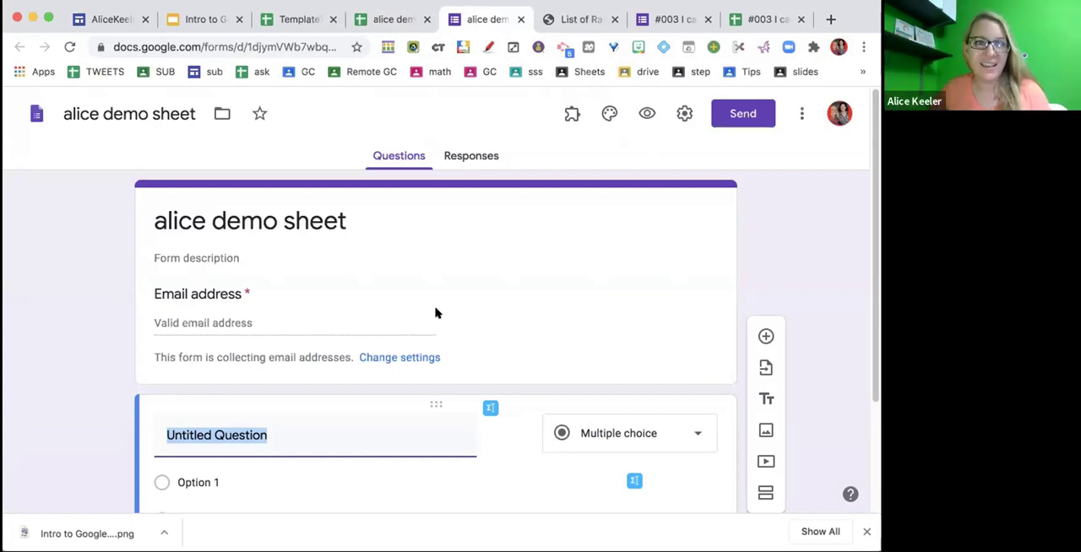
scroll(435, 314, "down", 3)
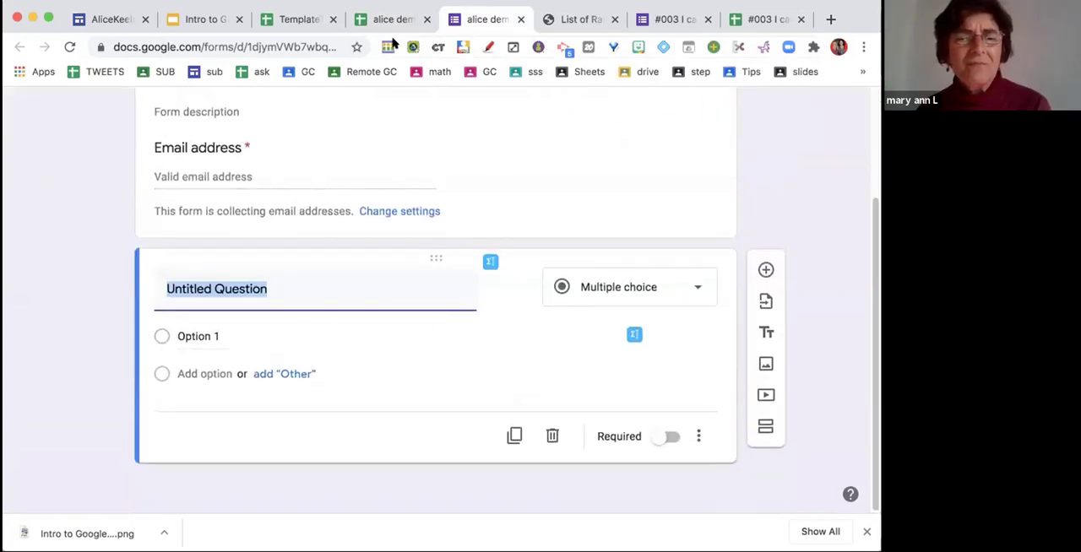
left_click(387, 18)
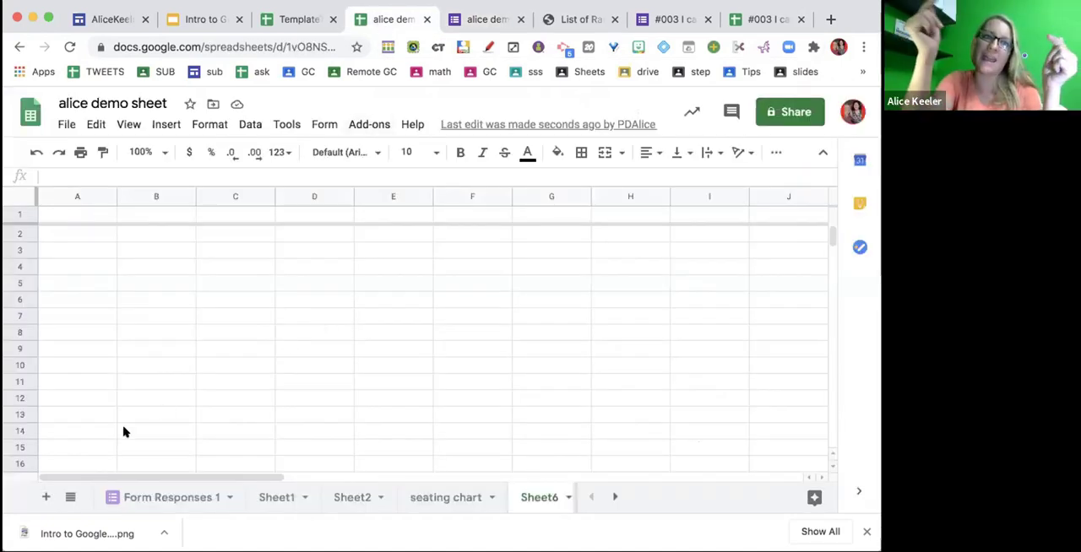